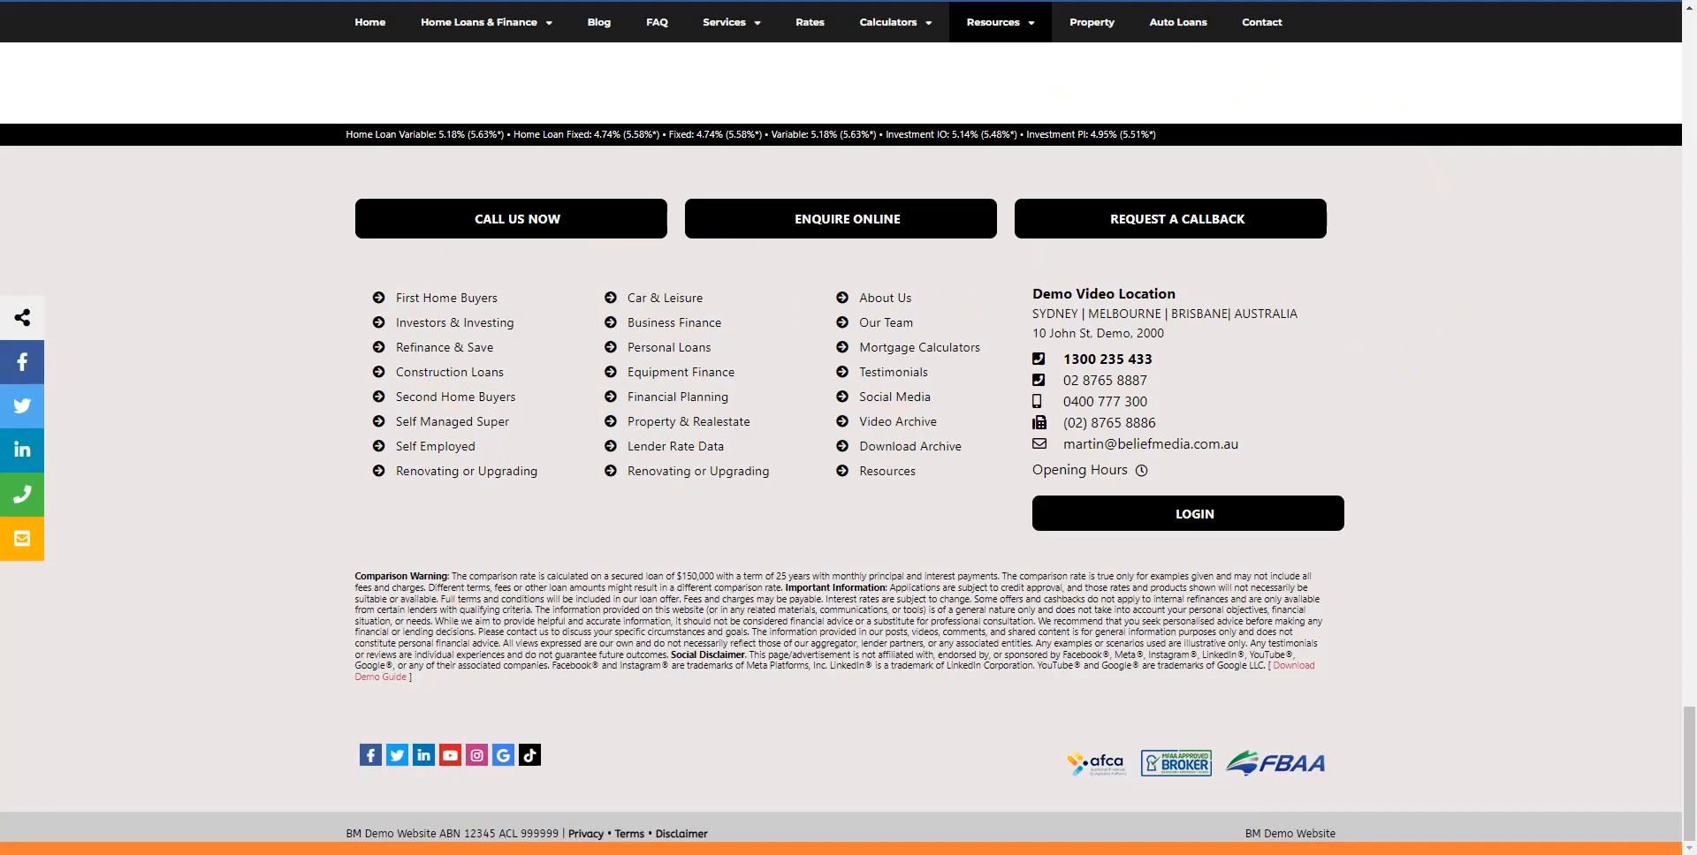
Examine the header navigation and footer menus of the demo website's desktop page
key("Home")
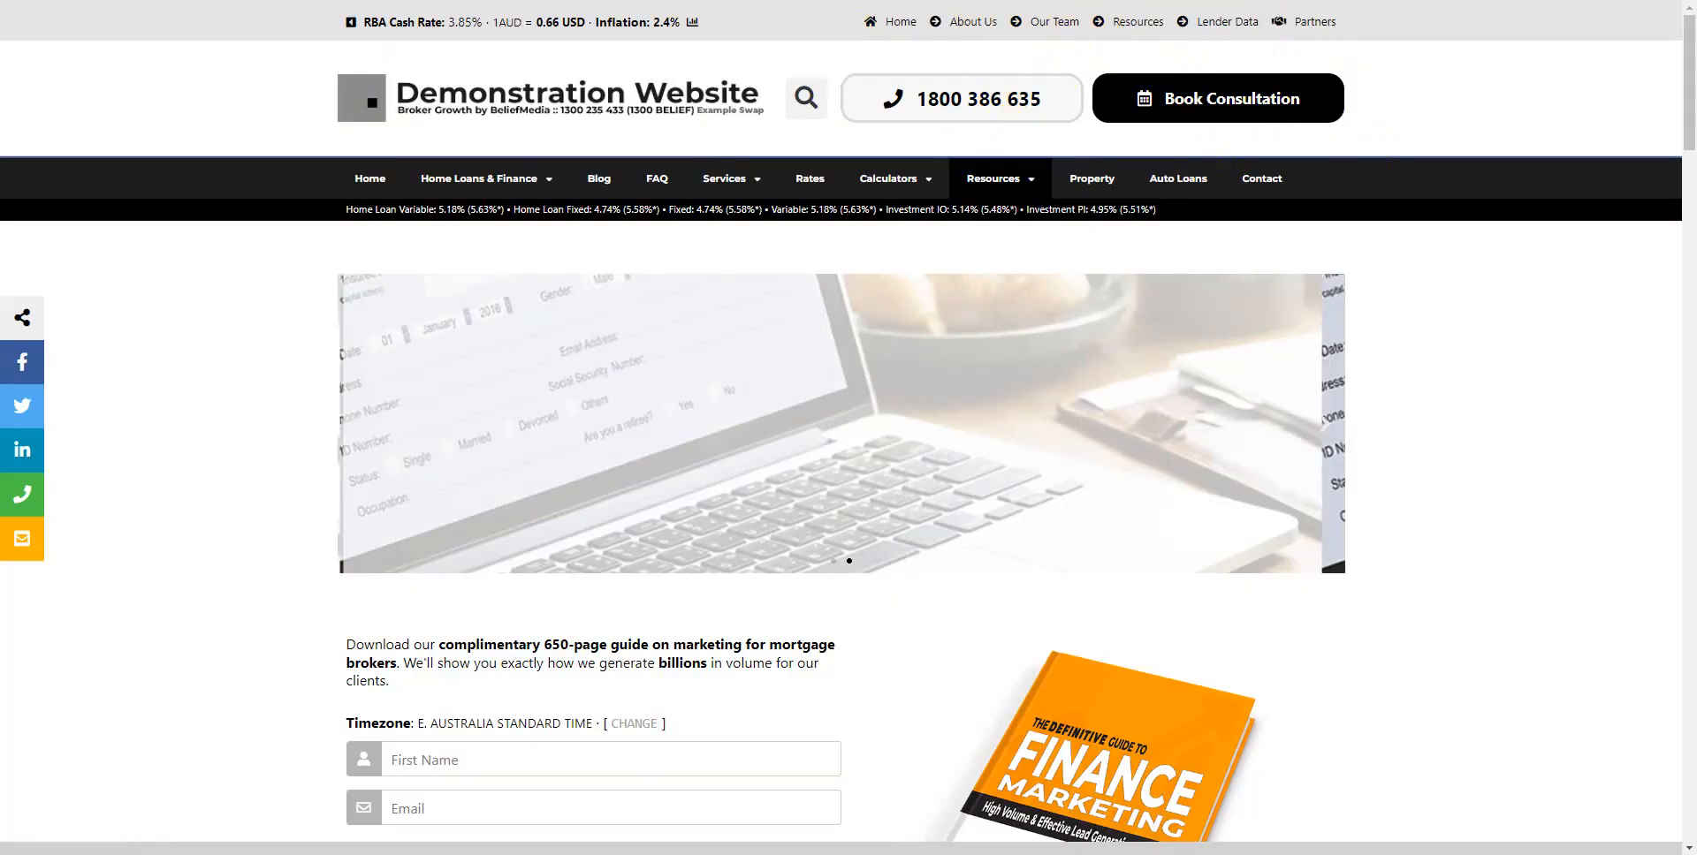
key("ctrl+Tab")
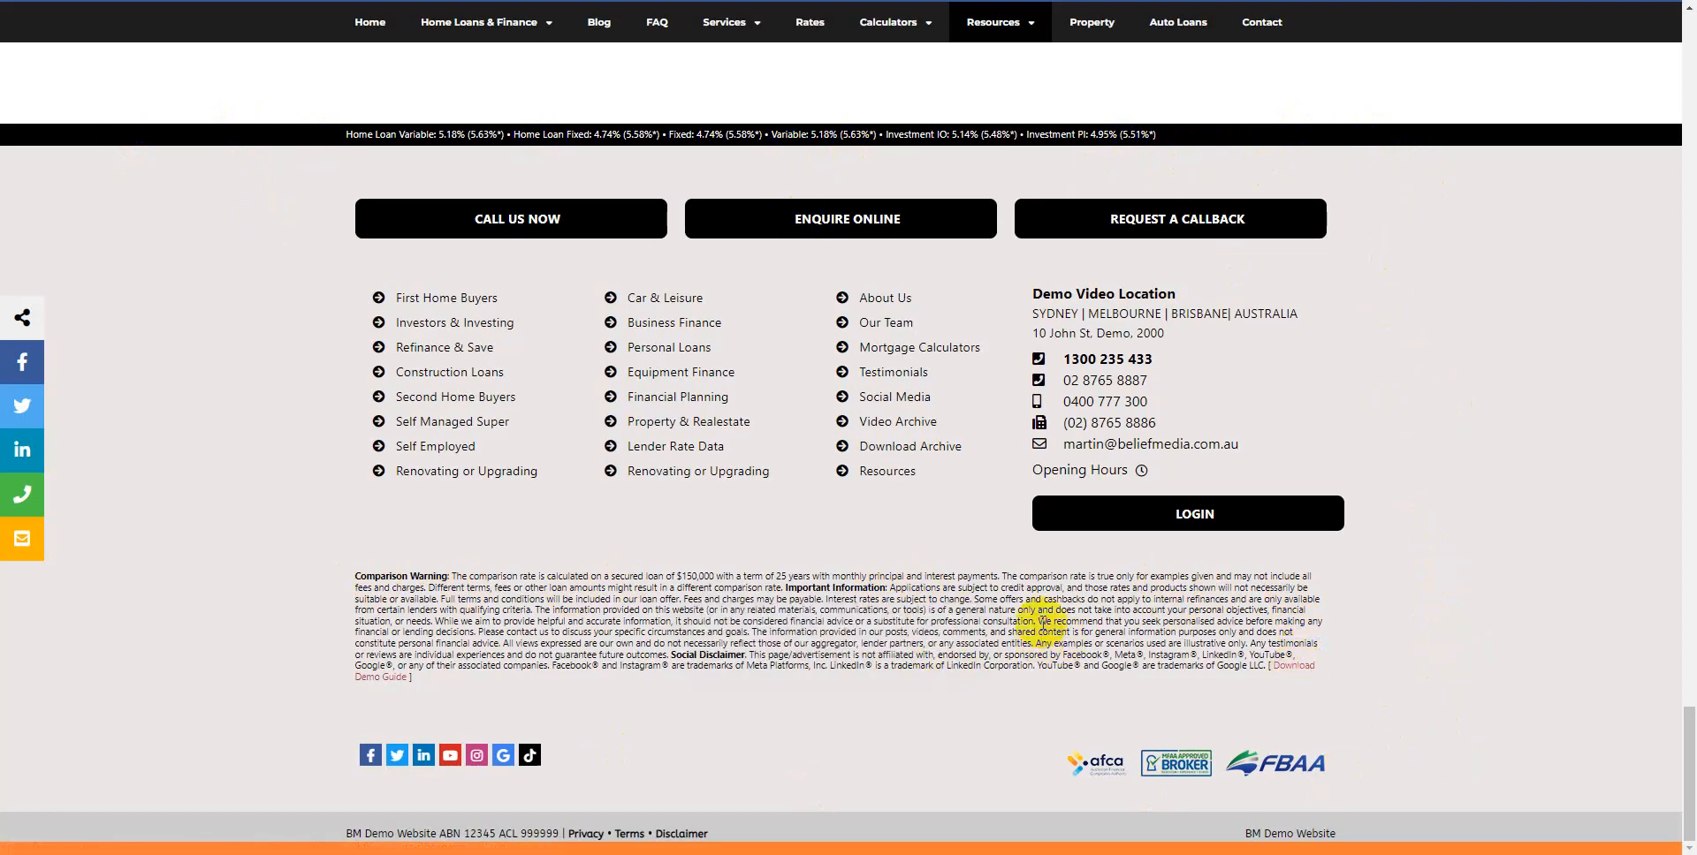
left_click(1087, 51)
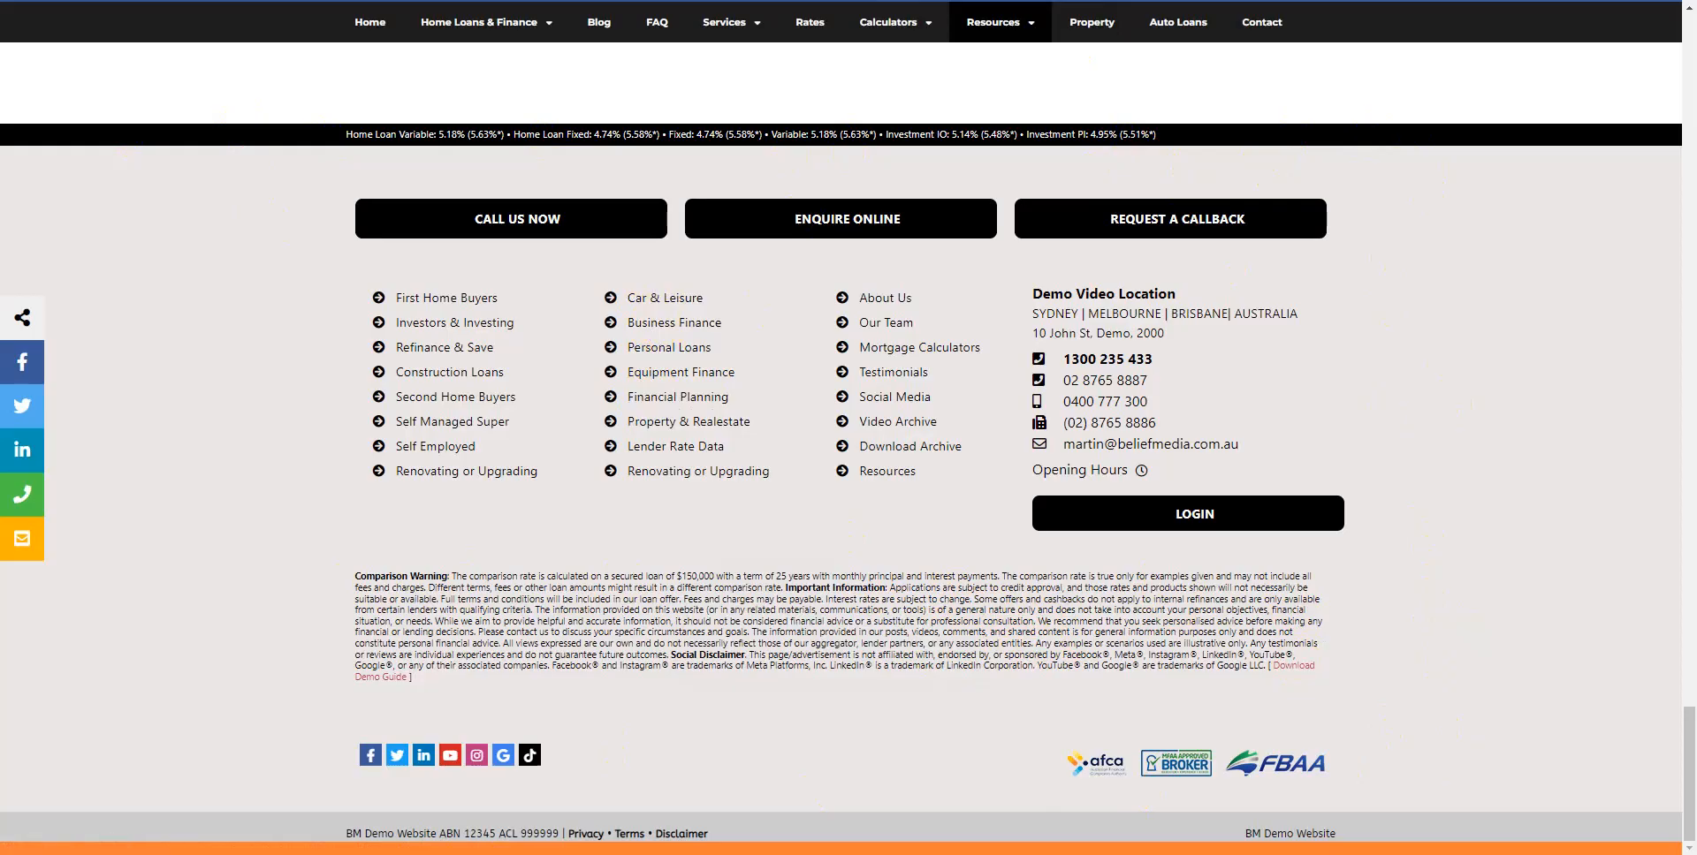
Bring up the mobile-width Resources page and switch on the no obligation discussion option in the guide form
left_click_drag(0, 38, 888, 20)
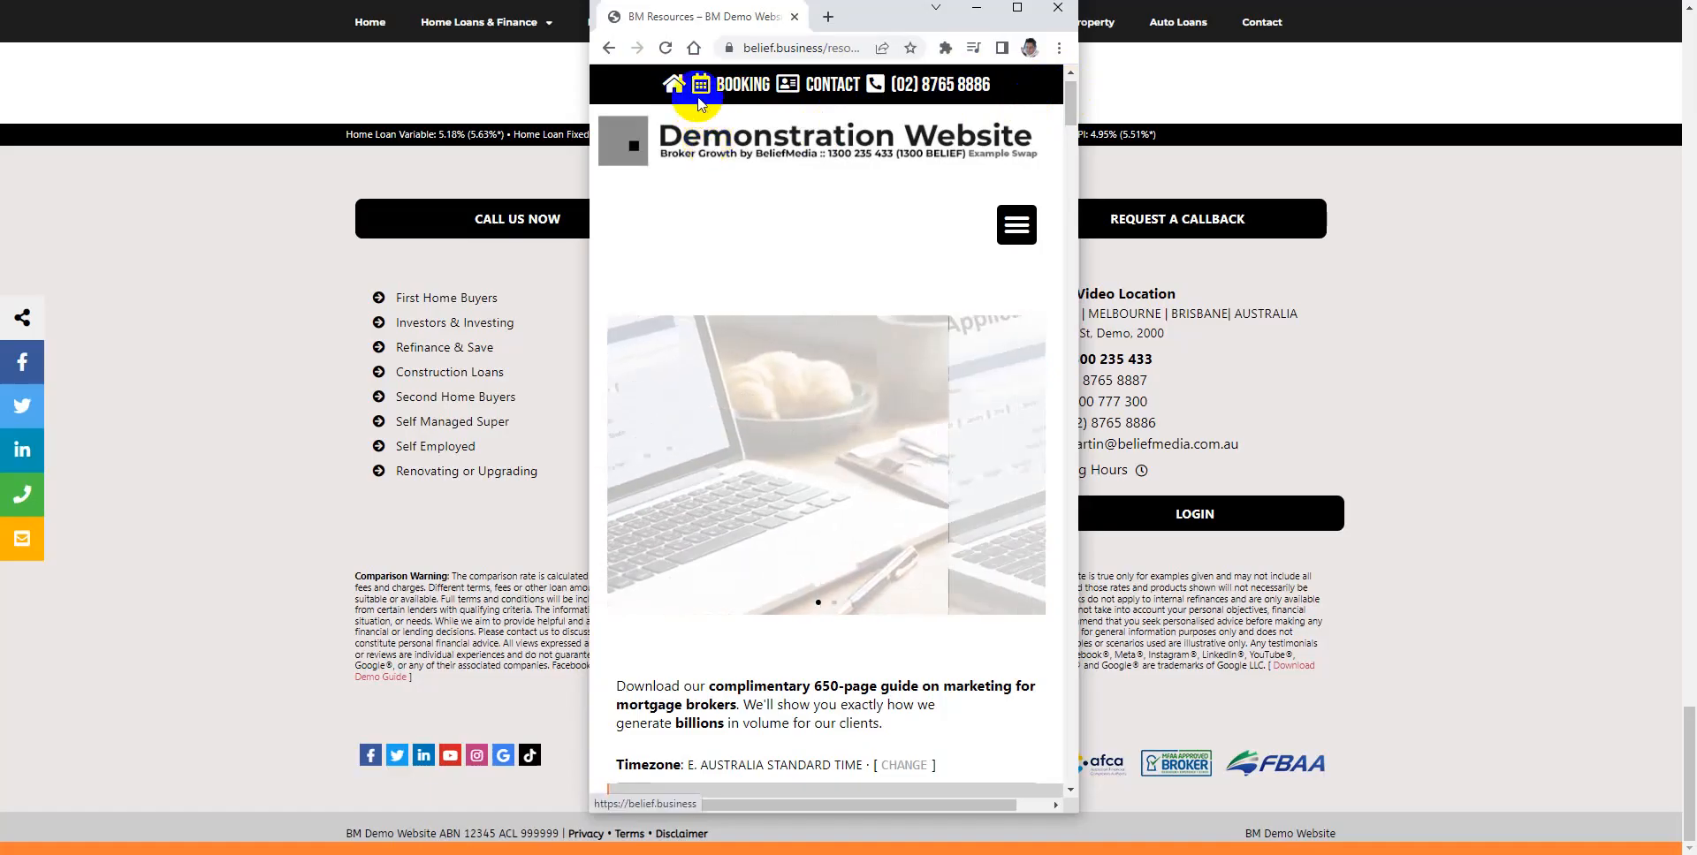
left_click_drag(1071, 99, 1072, 87)
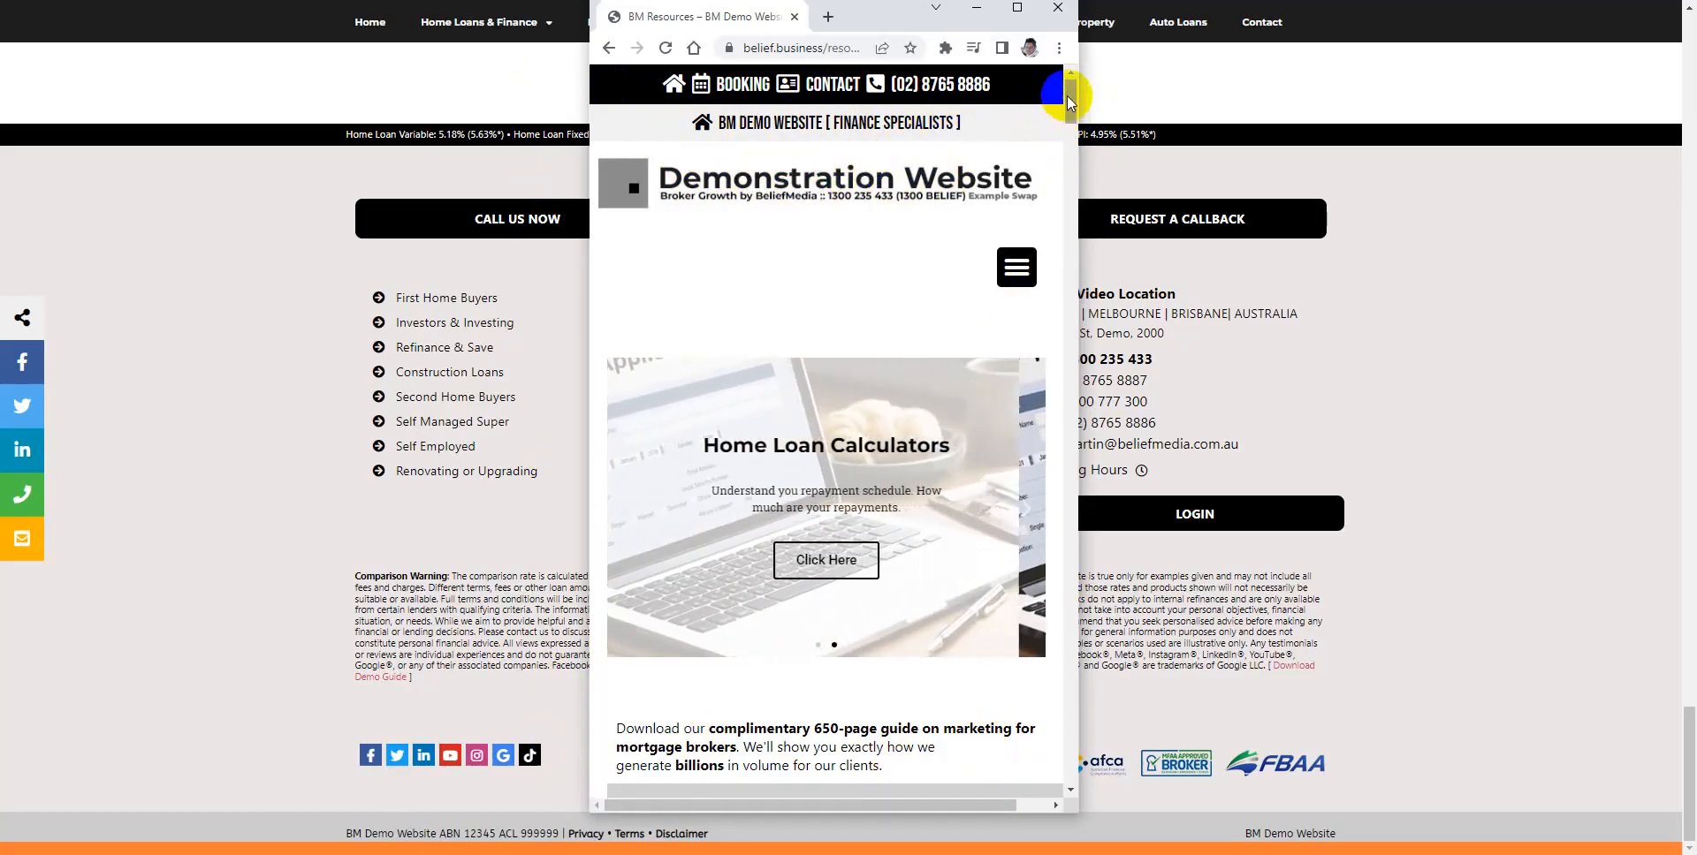
left_click_drag(1069, 90, 1071, 121)
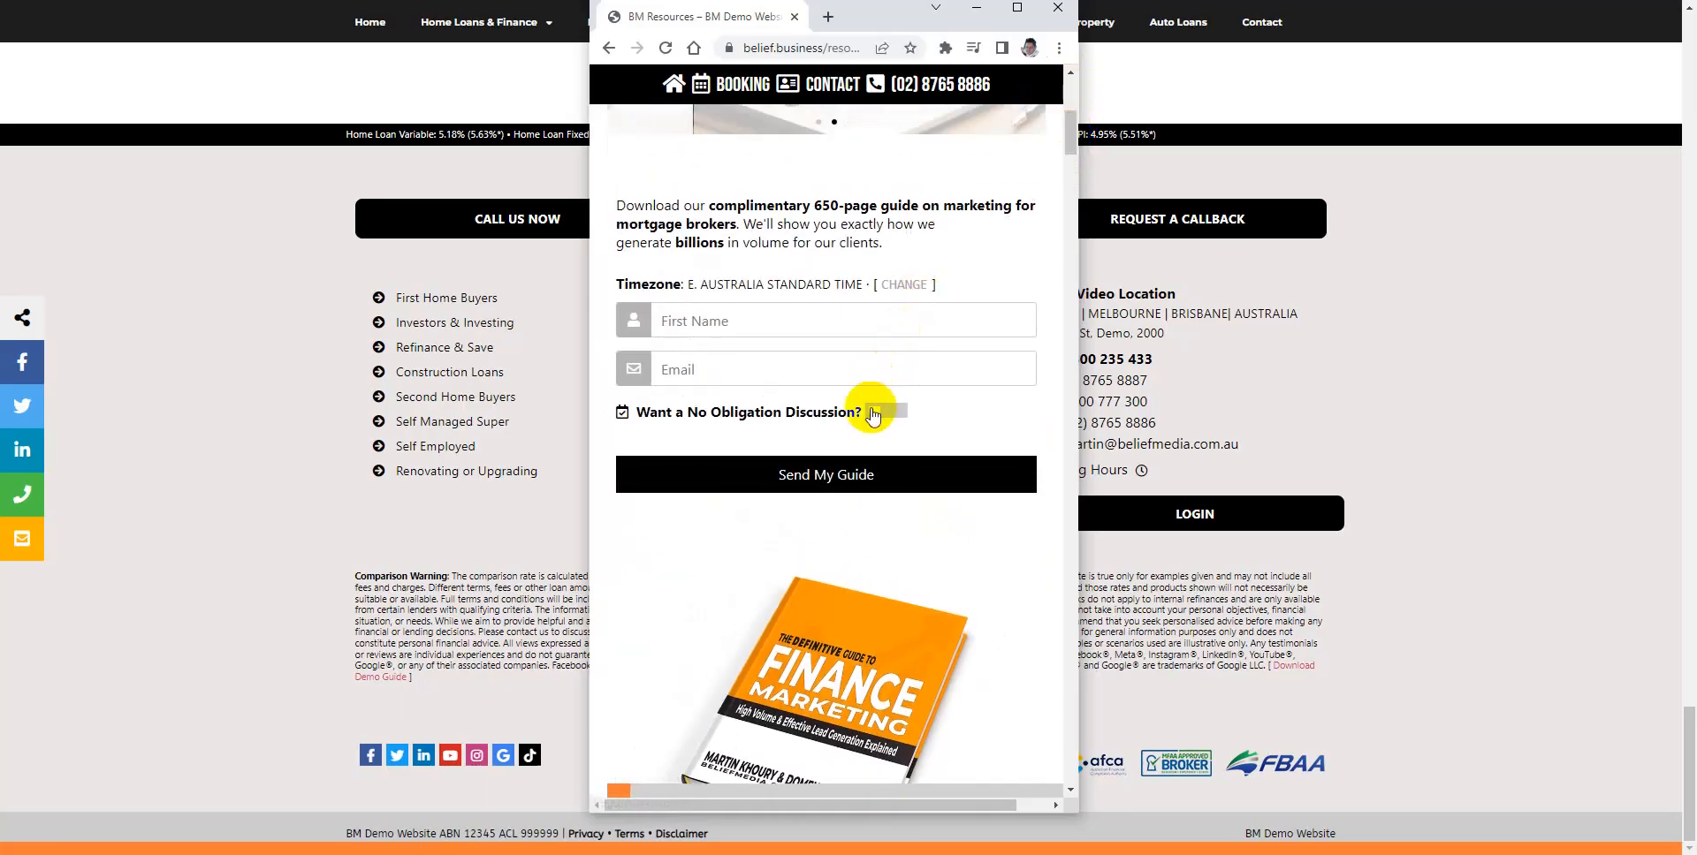
left_click(886, 411)
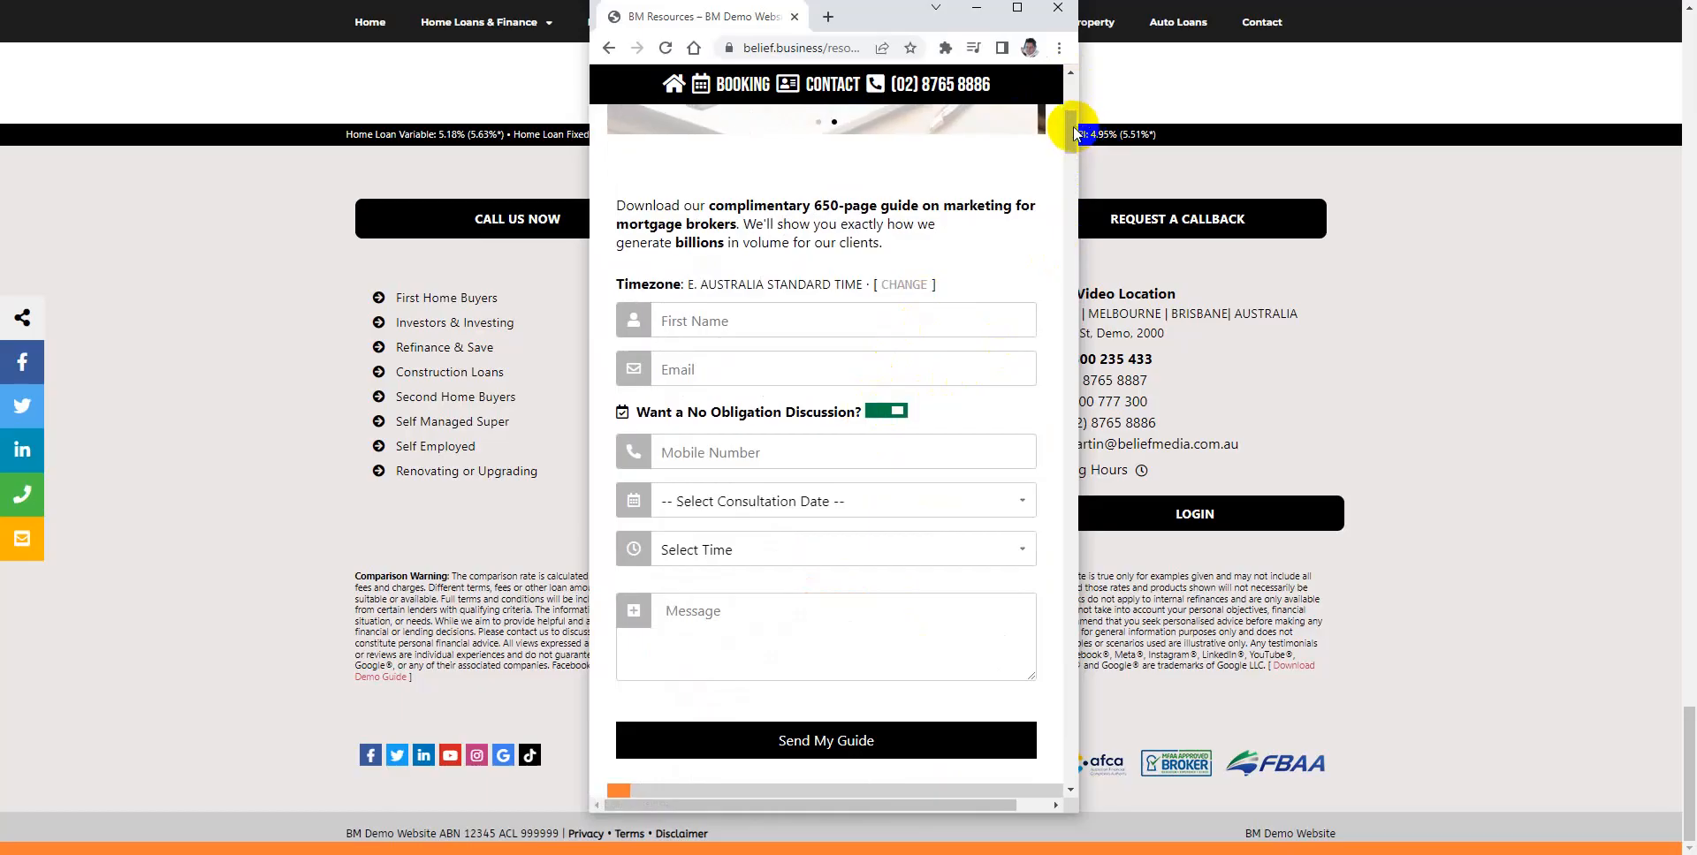
Examine how the footer menus, contact details and disclaimer stack on the mobile-width page, and move its window away
left_click_drag(1073, 133, 1065, 695)
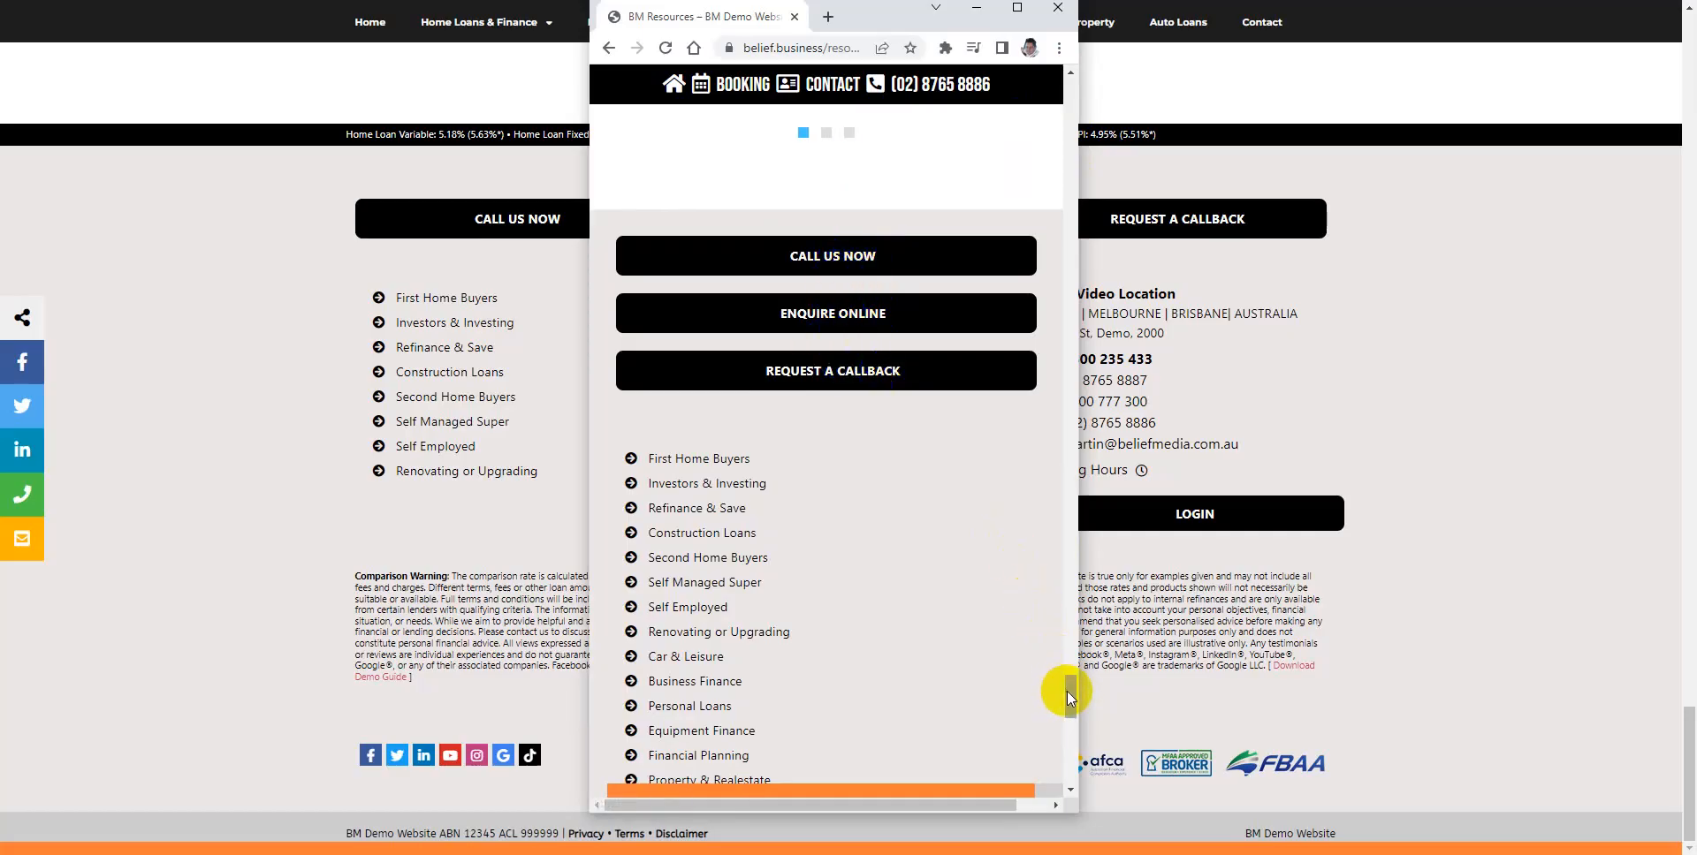
left_click_drag(1071, 692, 1075, 710)
scroll(702, 309, "down", 3)
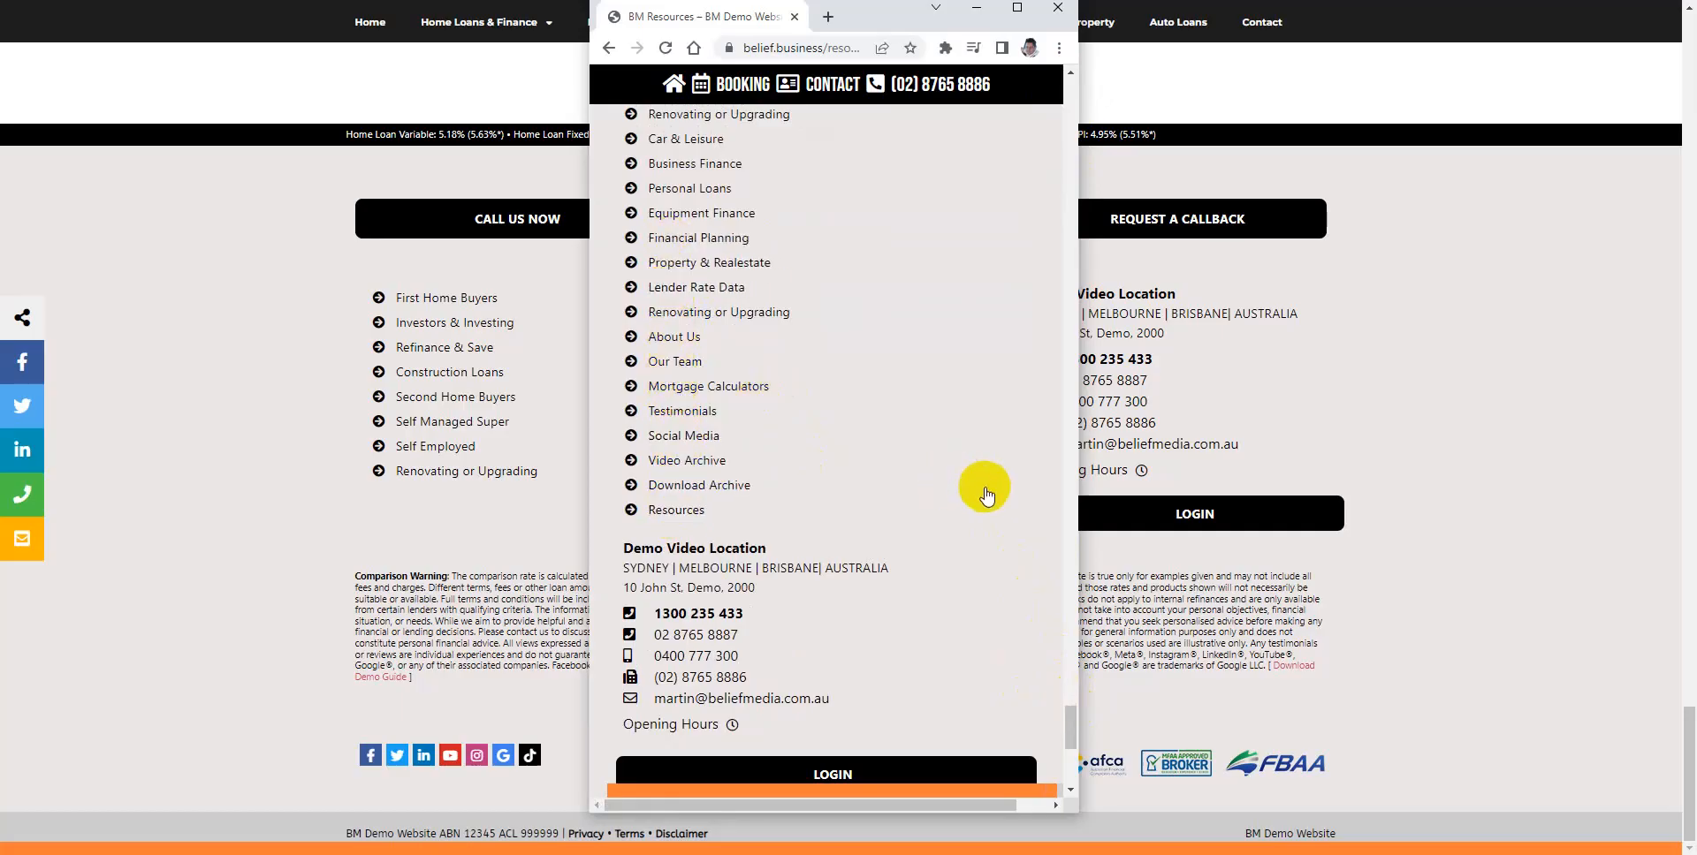
scroll(985, 491, "down", 2)
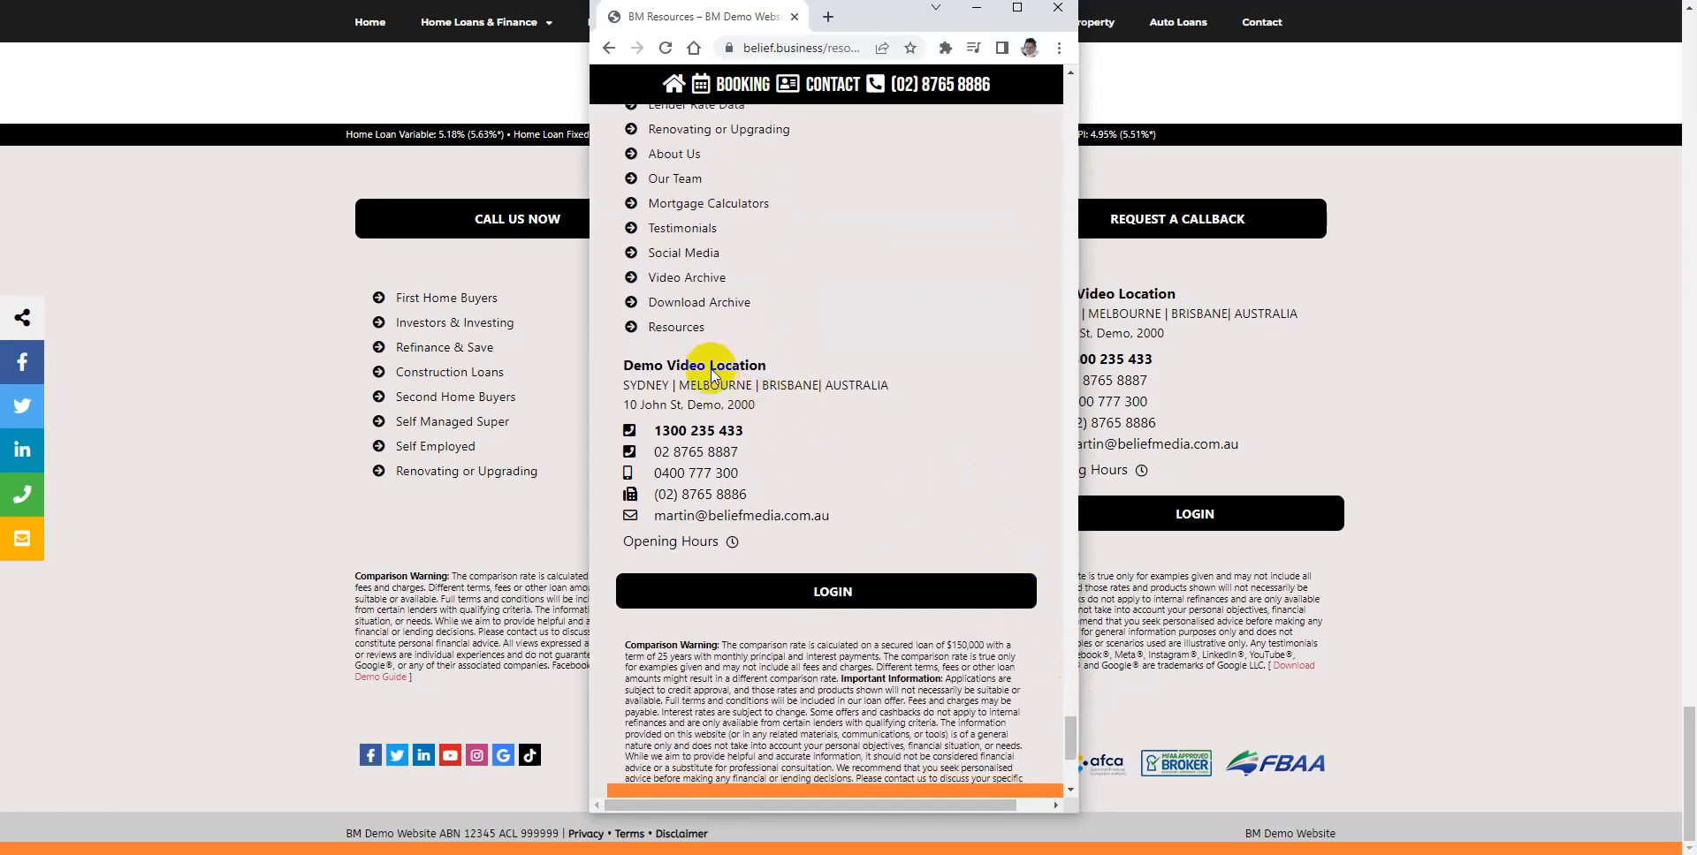
scroll(714, 374, "down", 2)
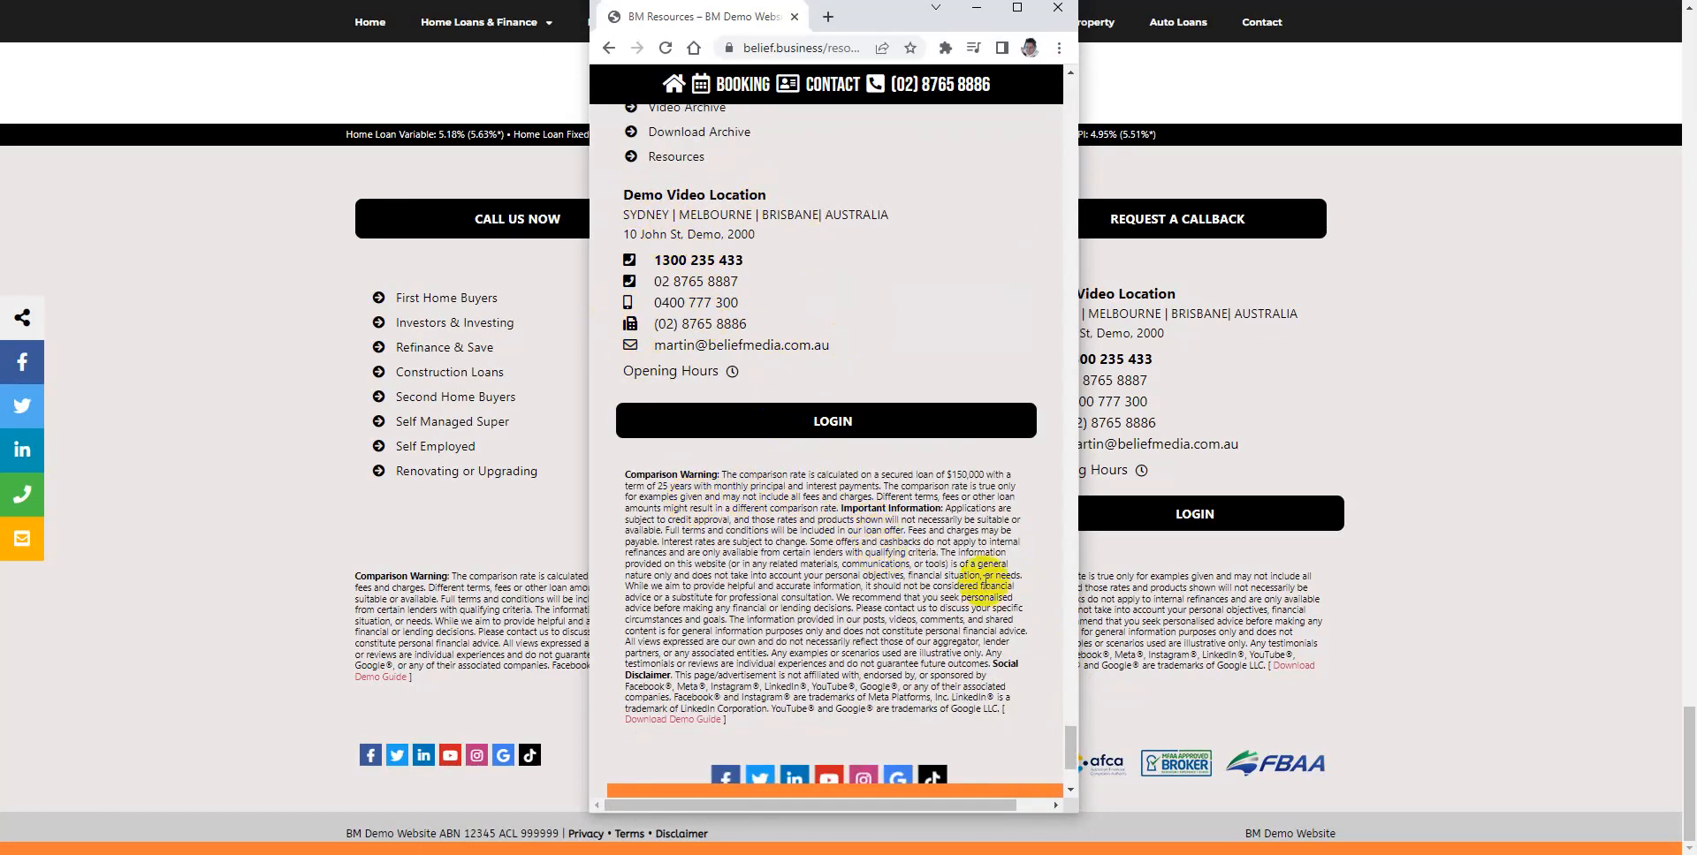
left_click_drag(1072, 735, 1072, 283)
left_click_drag(867, 25, 0, 28)
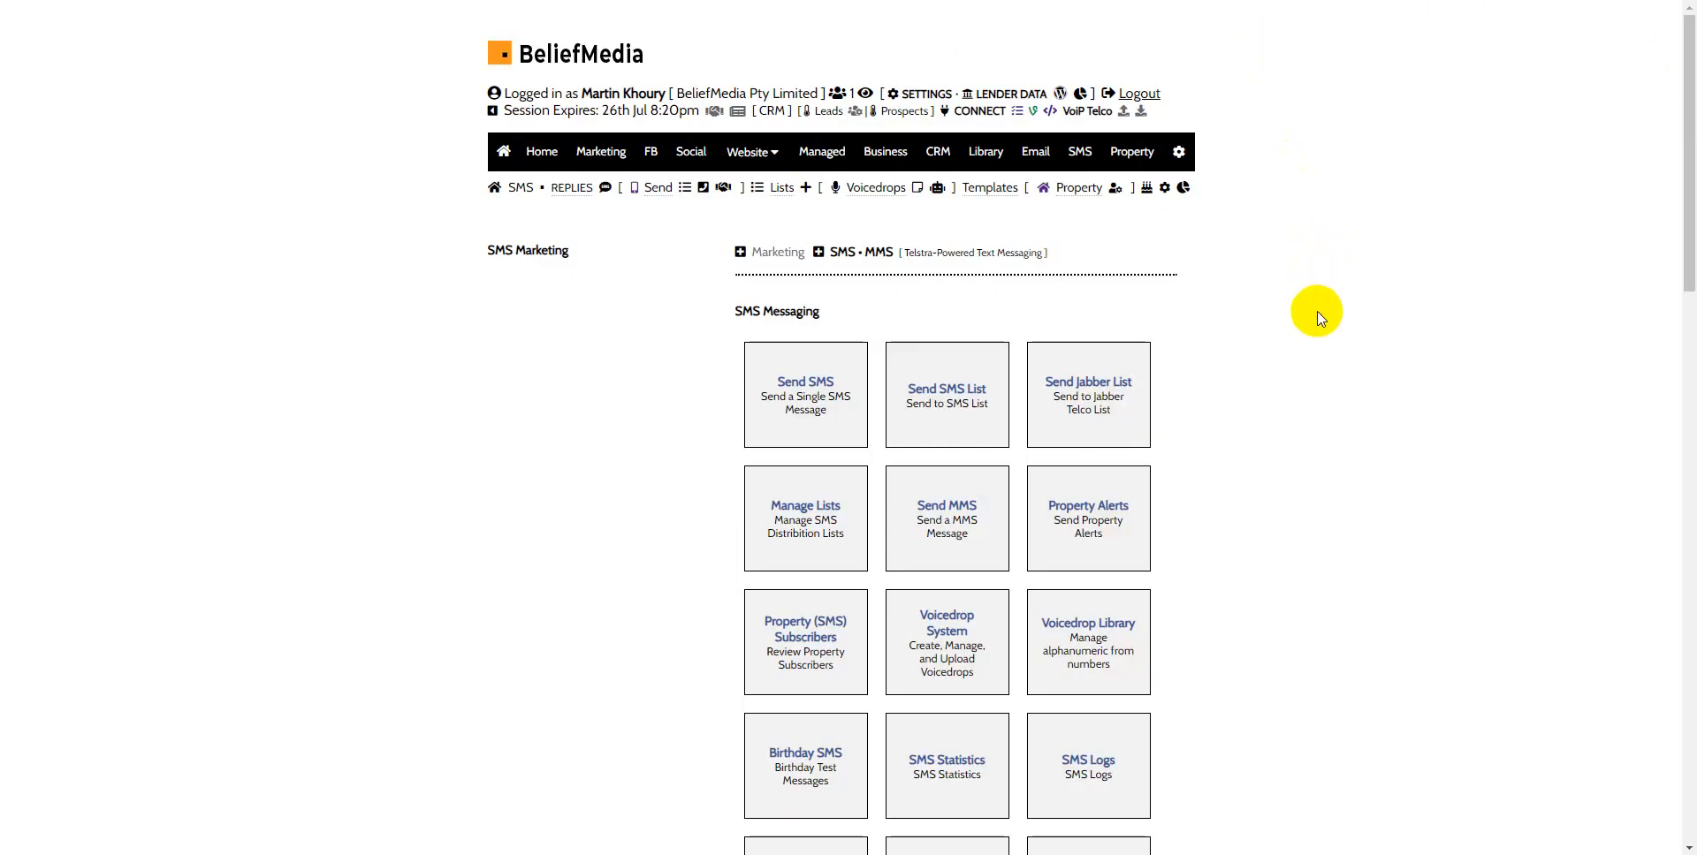
Open the Website Menus module from the website's Contentus content modules
left_click(745, 166)
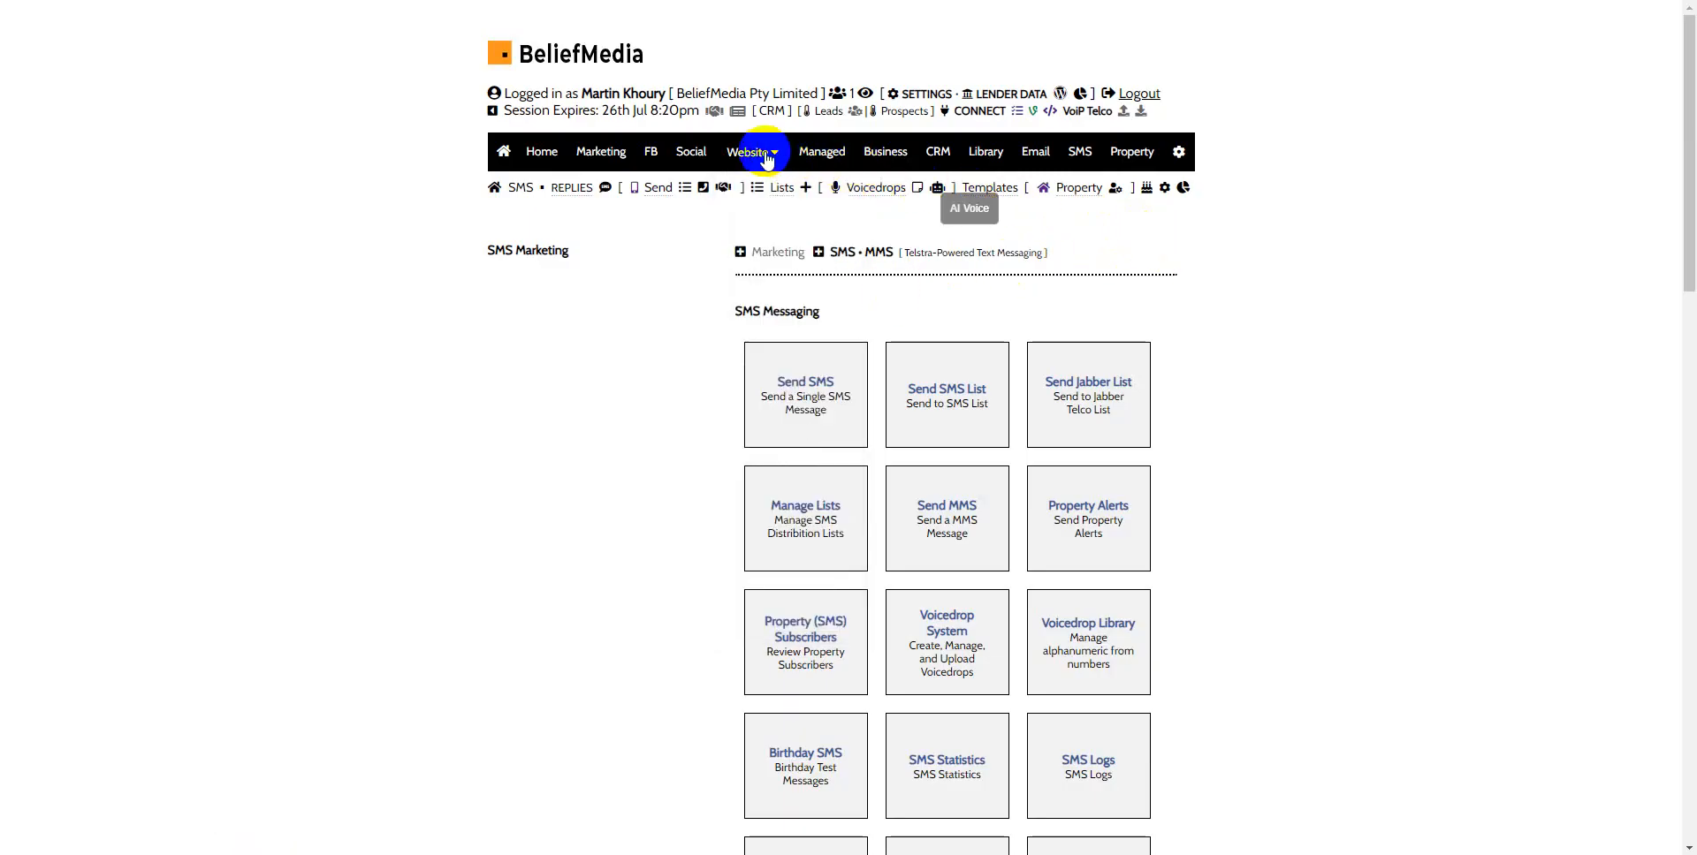
mouse_move(749, 156)
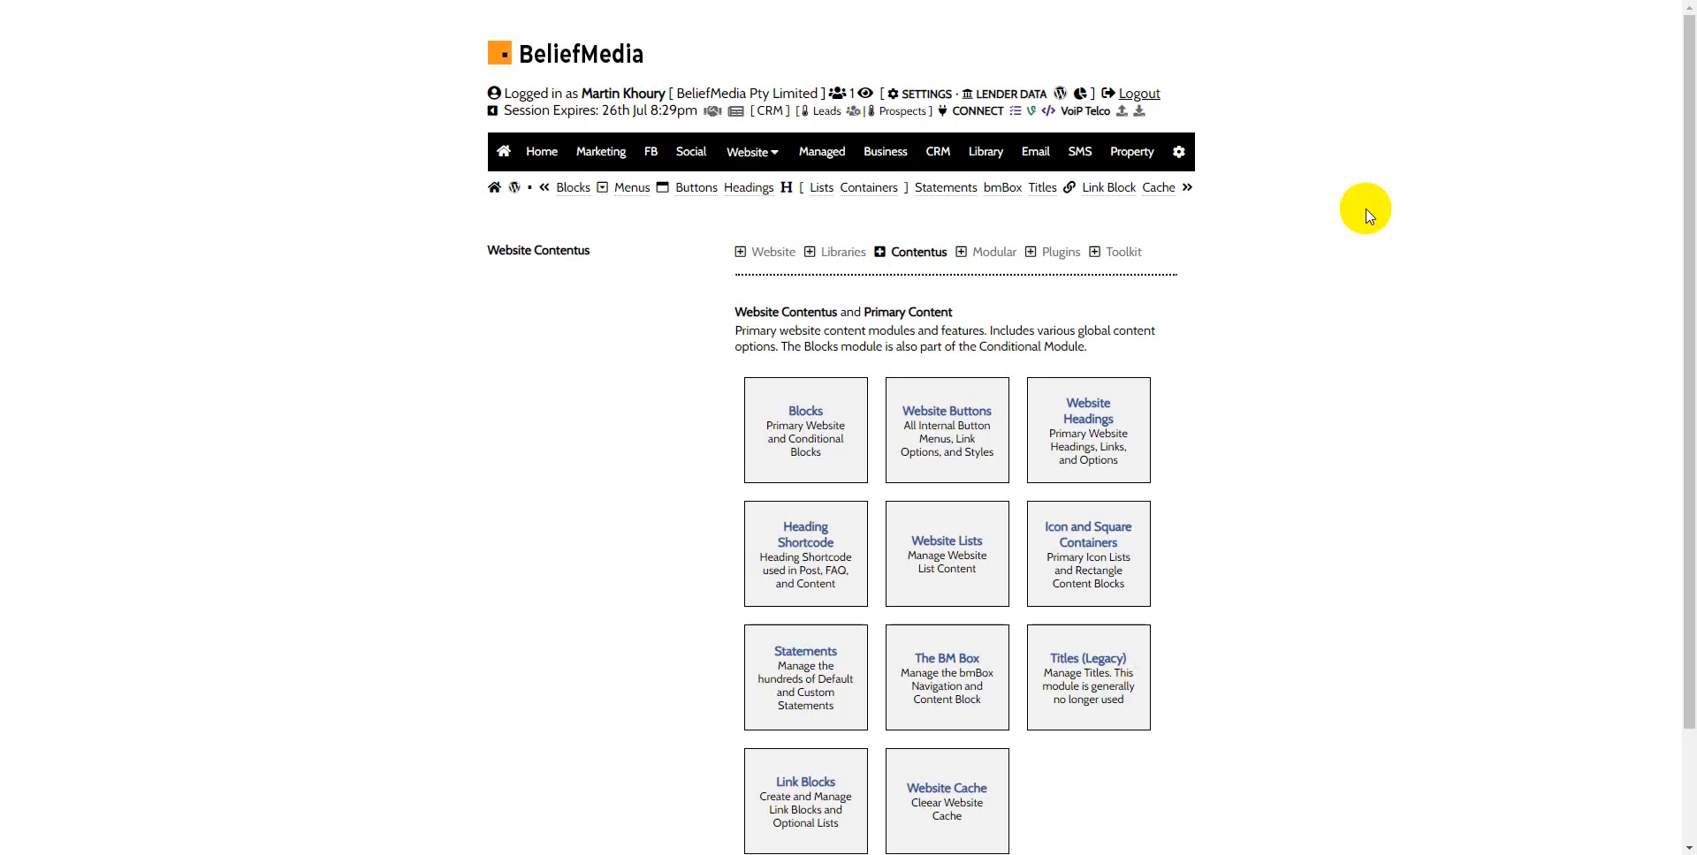
left_click(1198, 192)
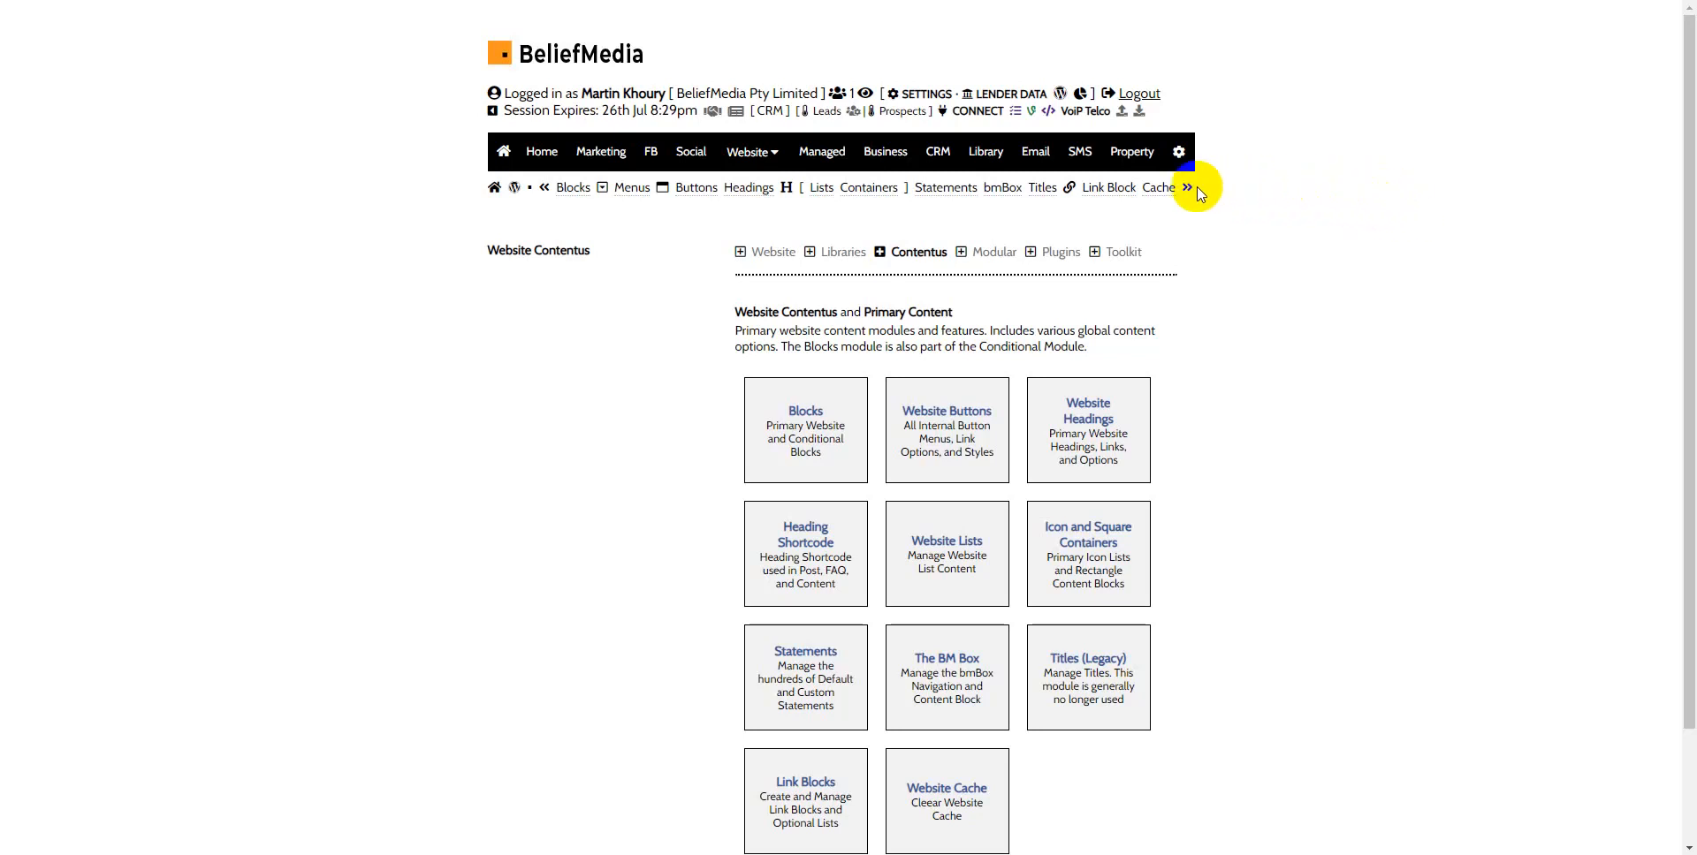
left_click(688, 194)
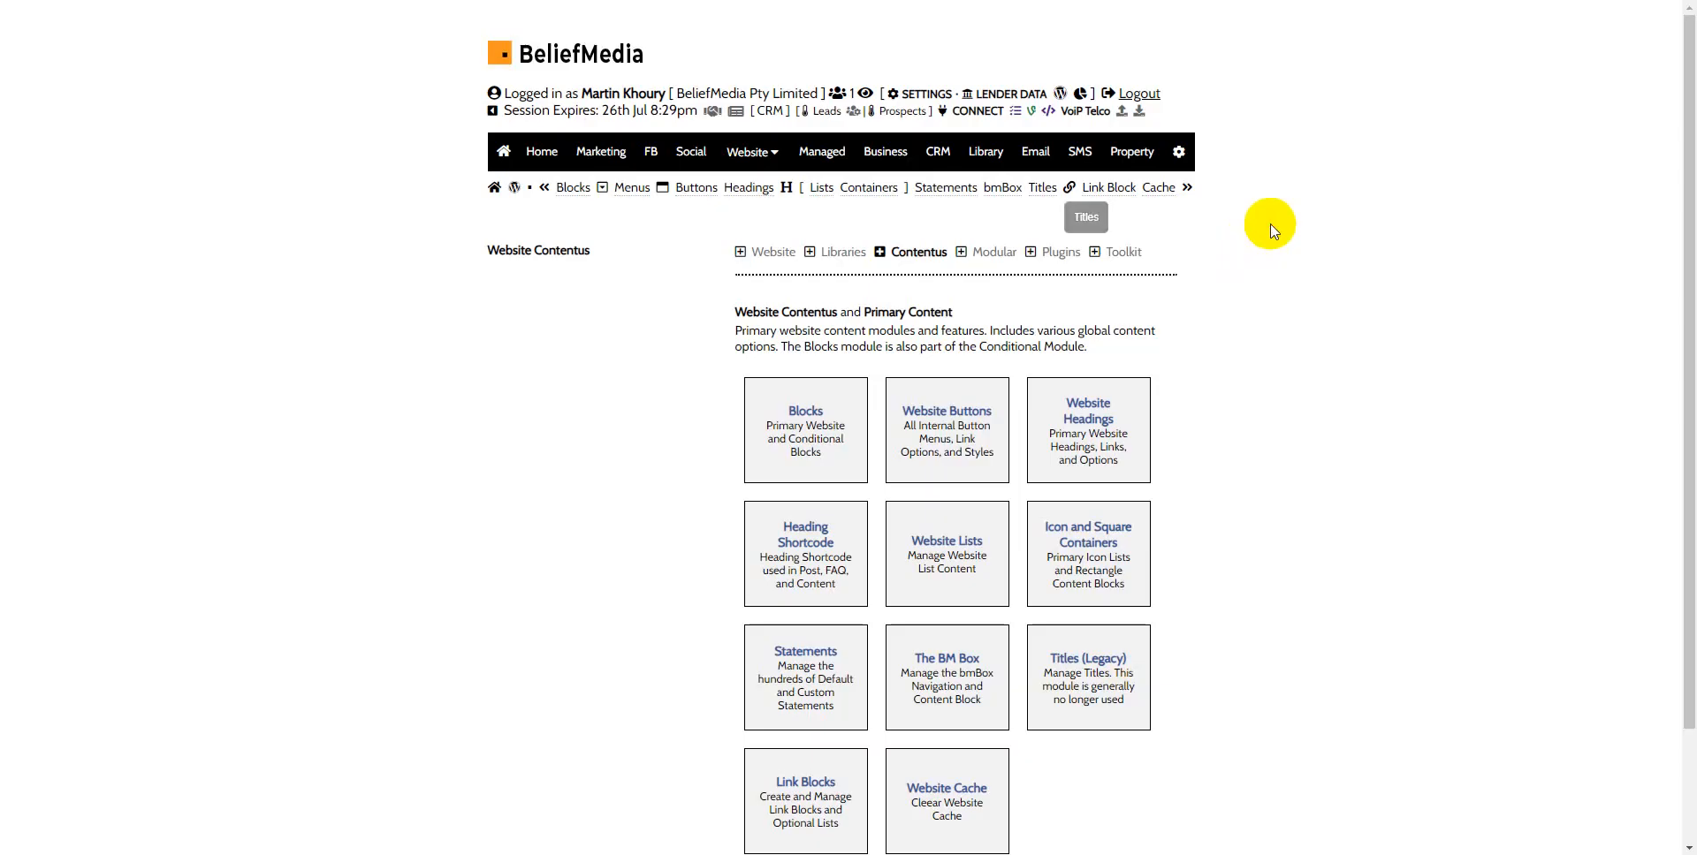
left_click(640, 195)
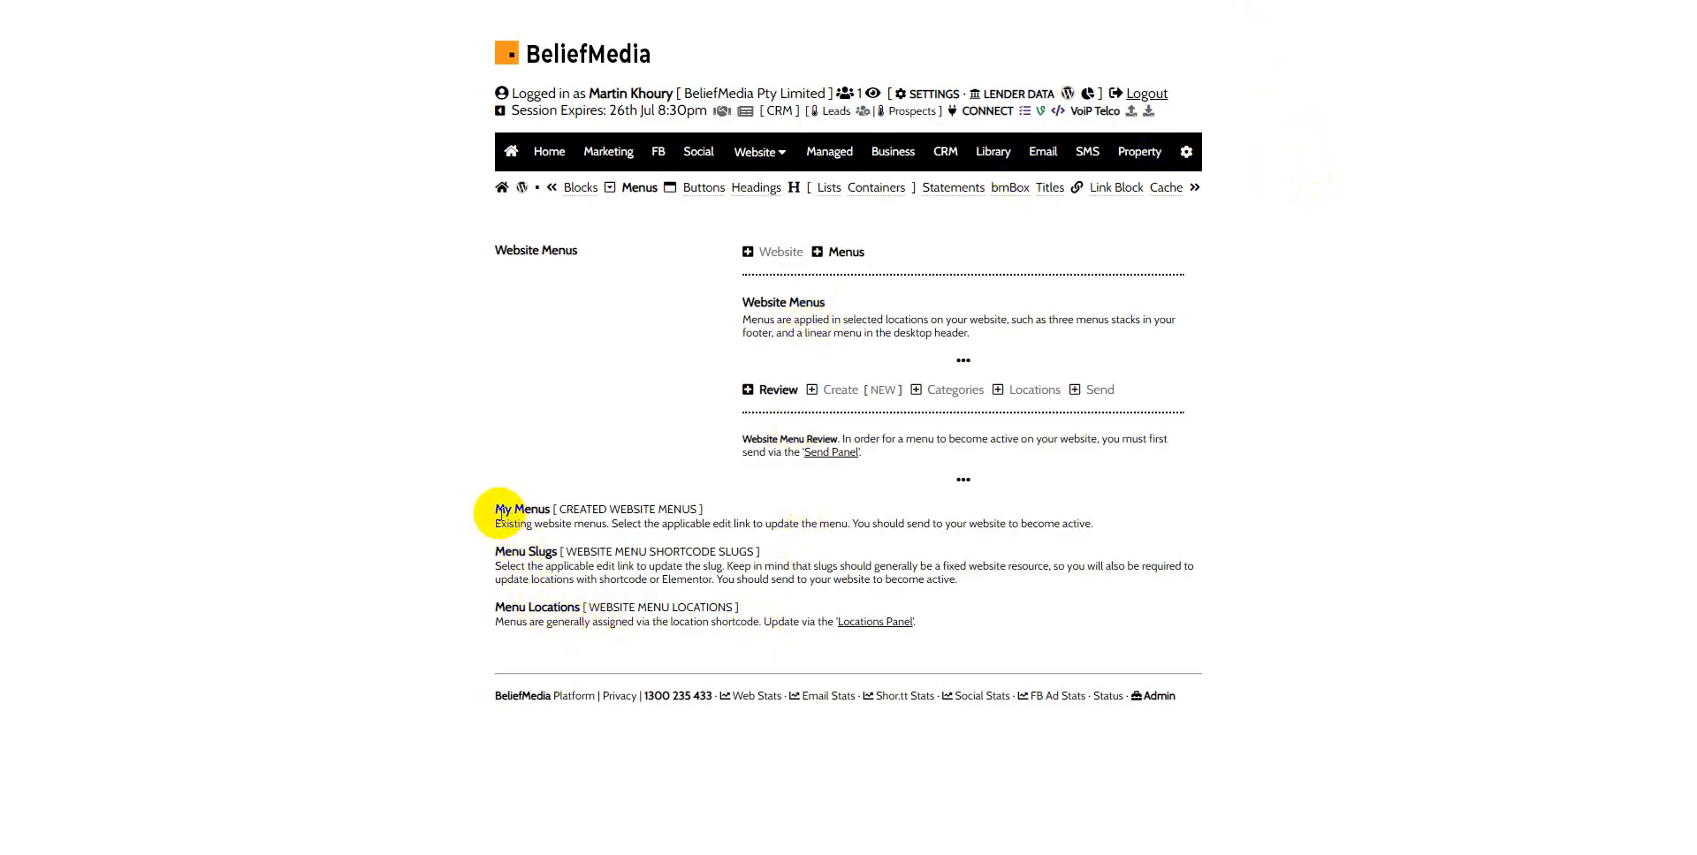
Review the My Menus section and compare it with the footer menus on the demo website
left_click_drag(493, 509, 555, 510)
left_click(555, 510)
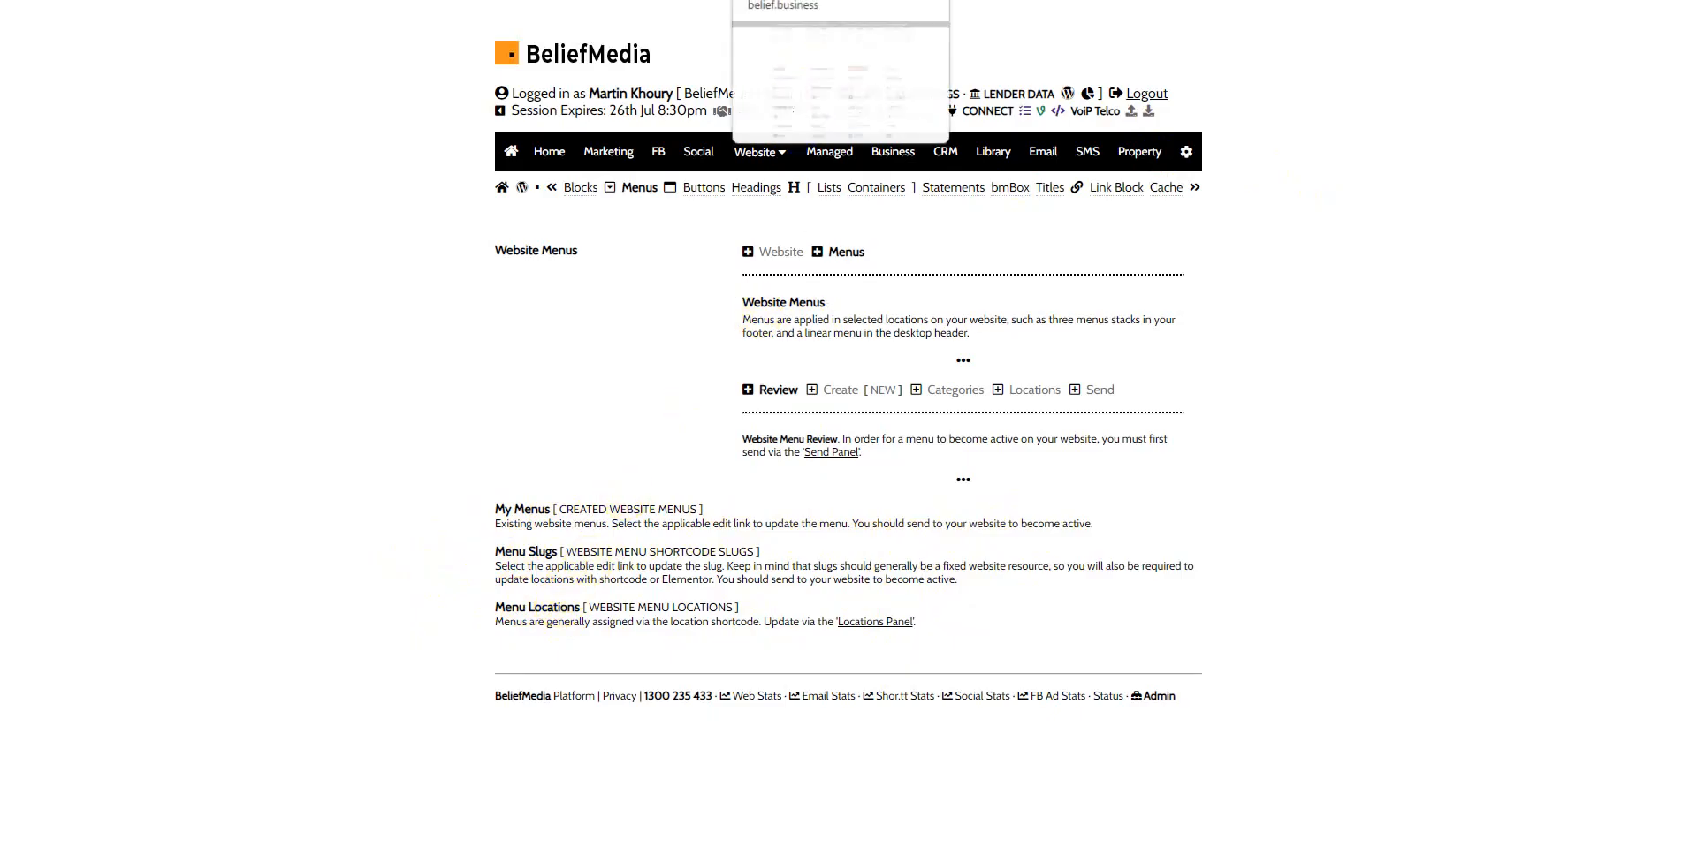
left_click(923, 0)
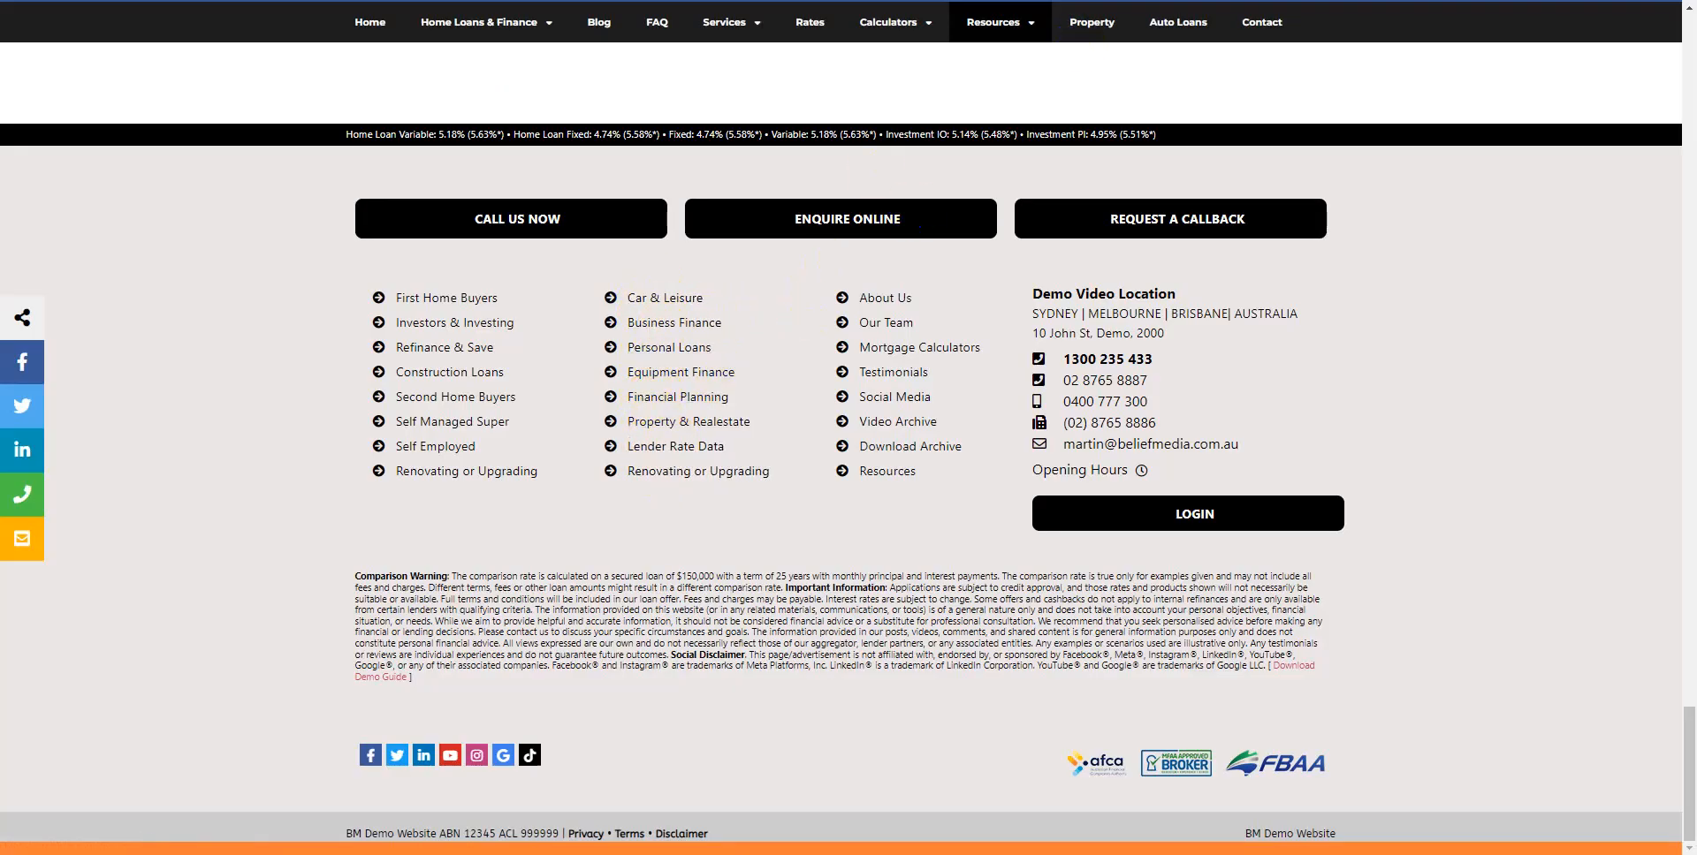
left_click(1065, 0)
left_click(1149, 0)
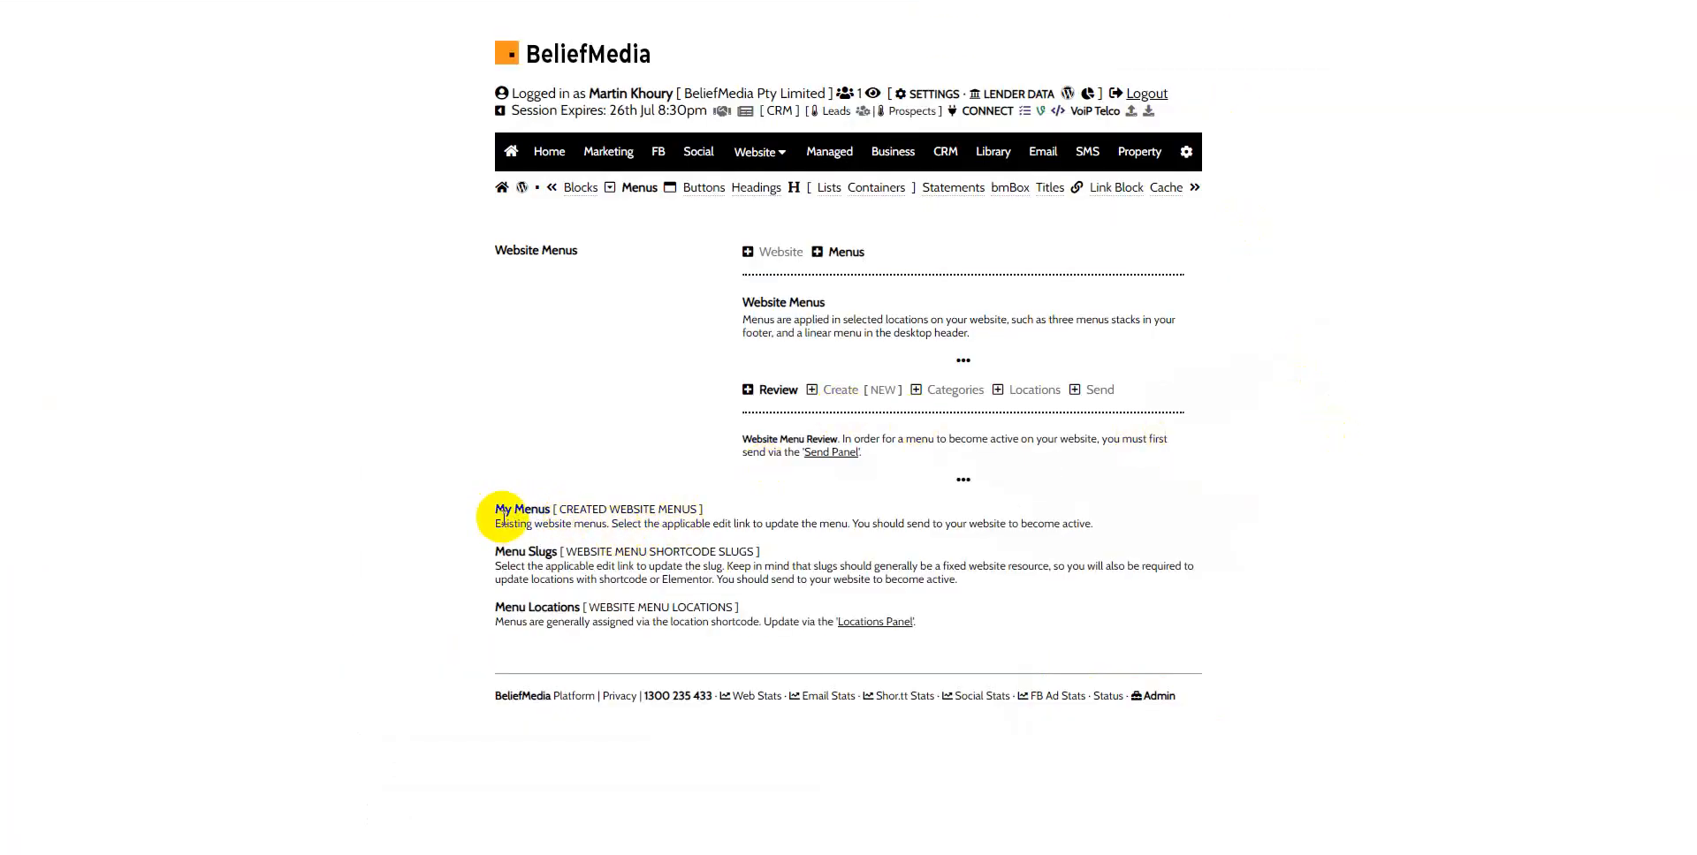
Start creating a website menu for belief.business with the Vertical Menu orientation
left_click(840, 391)
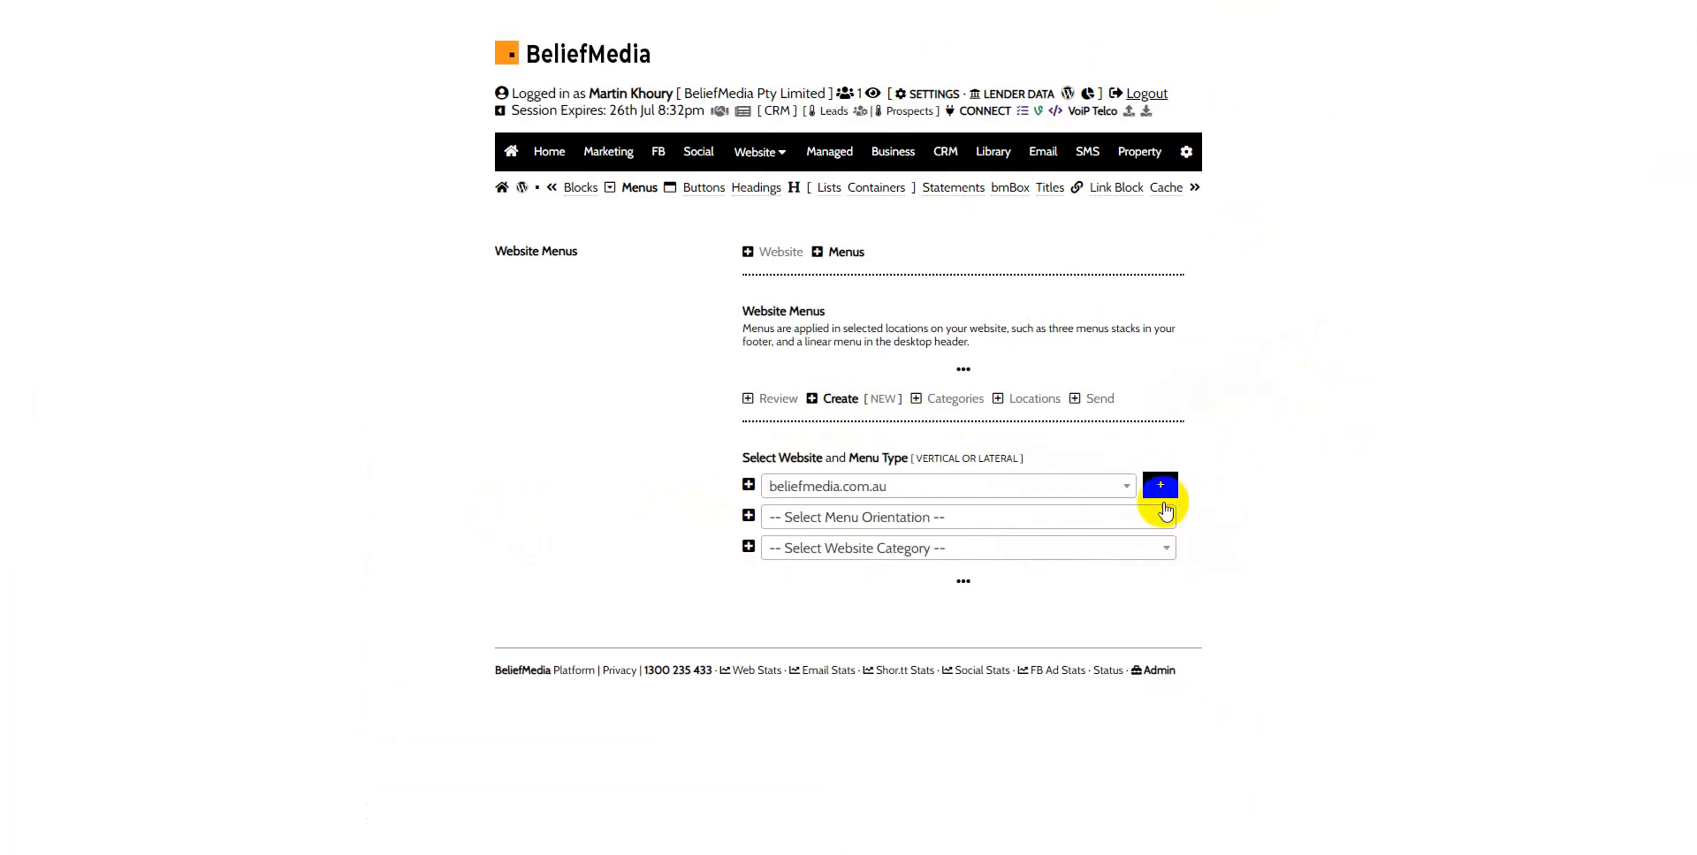
left_click(1075, 488)
left_click(919, 587)
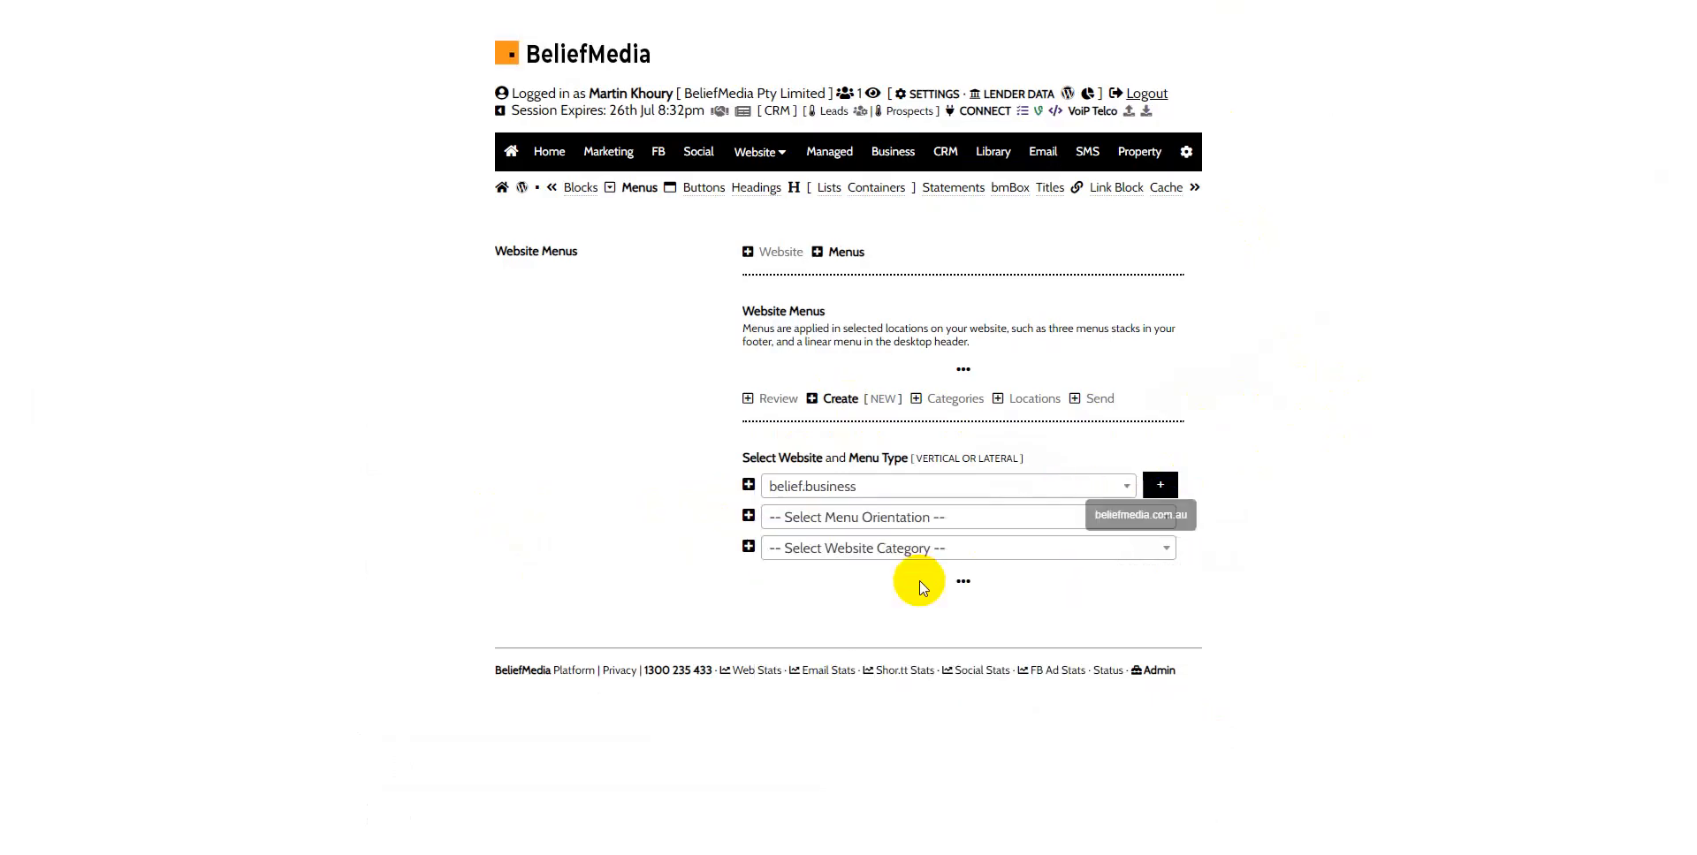
left_click(979, 517)
left_click(855, 600)
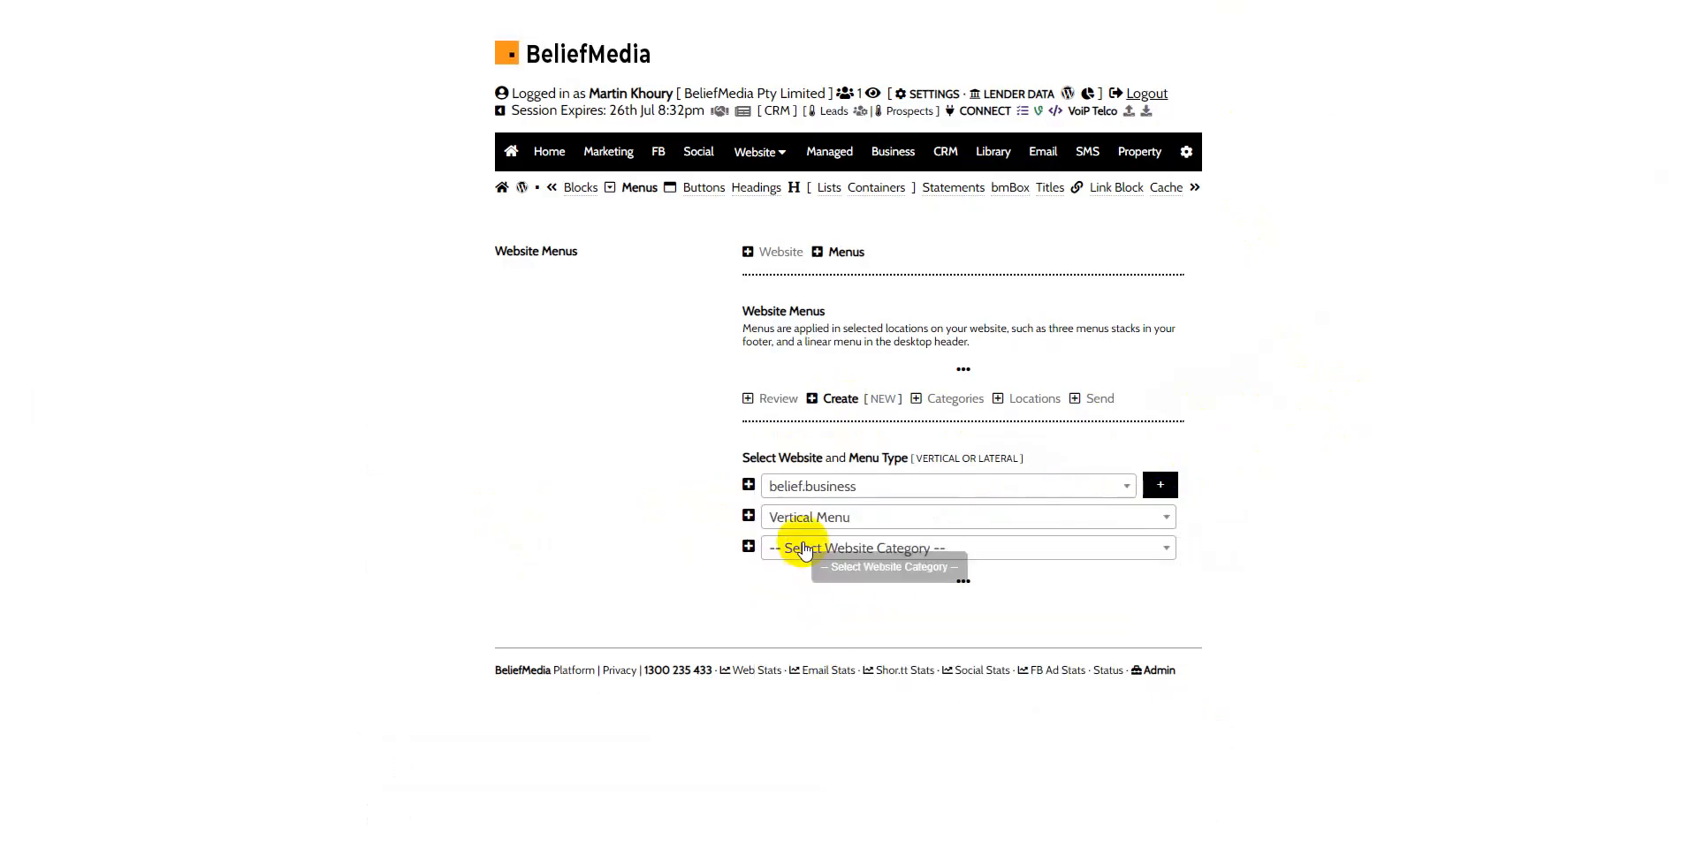
left_click(848, 520)
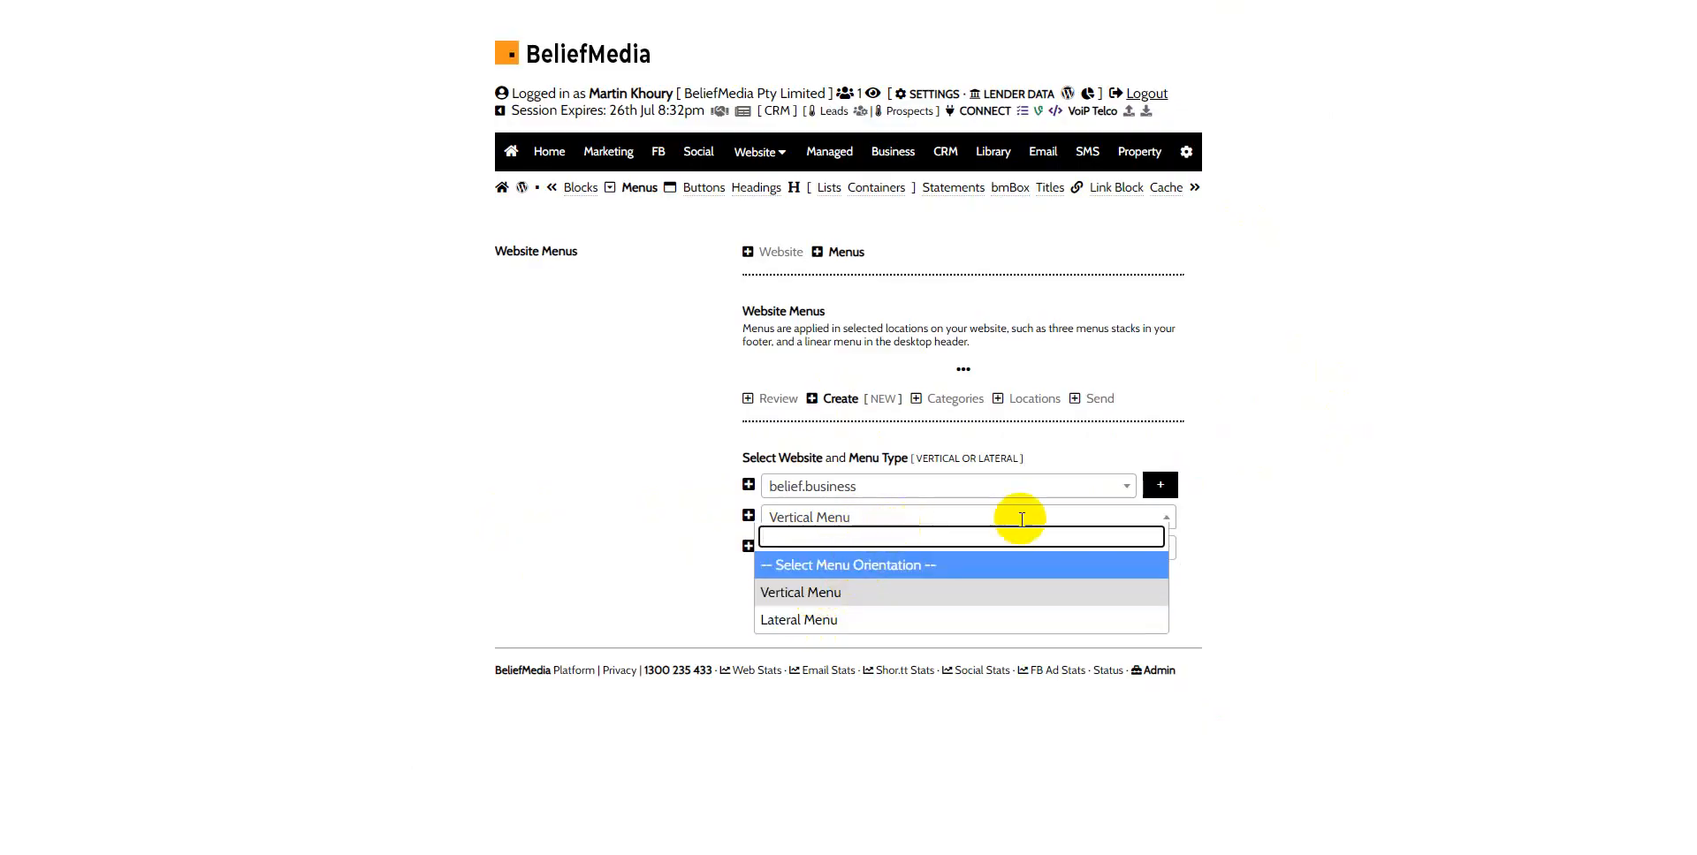
left_click(1261, 522)
left_click(1132, 522)
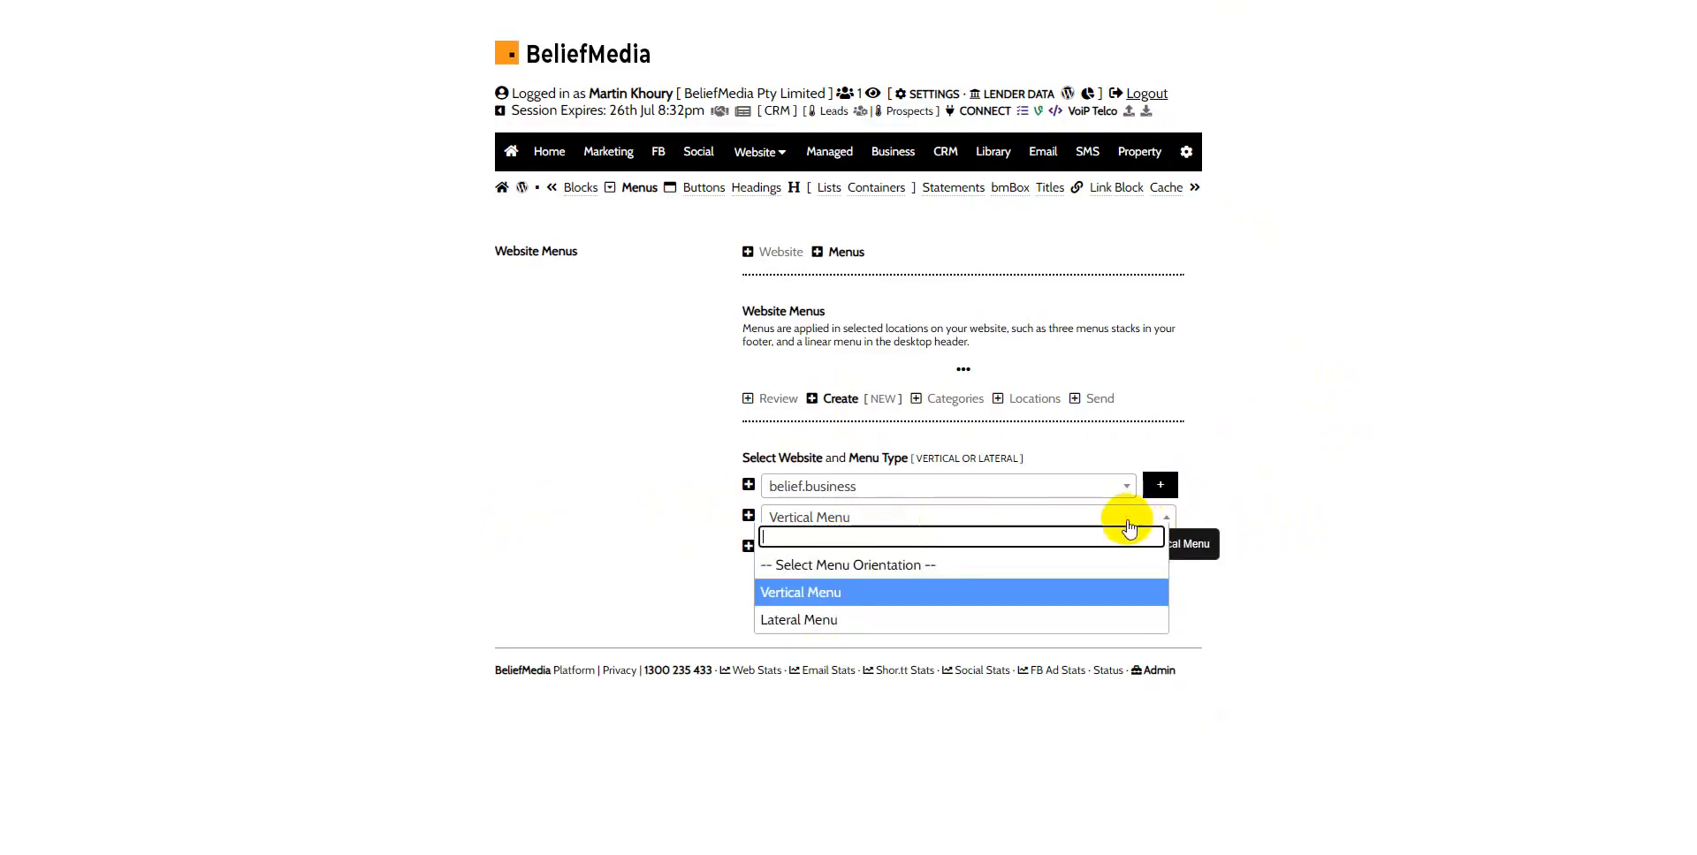
left_click(1249, 533)
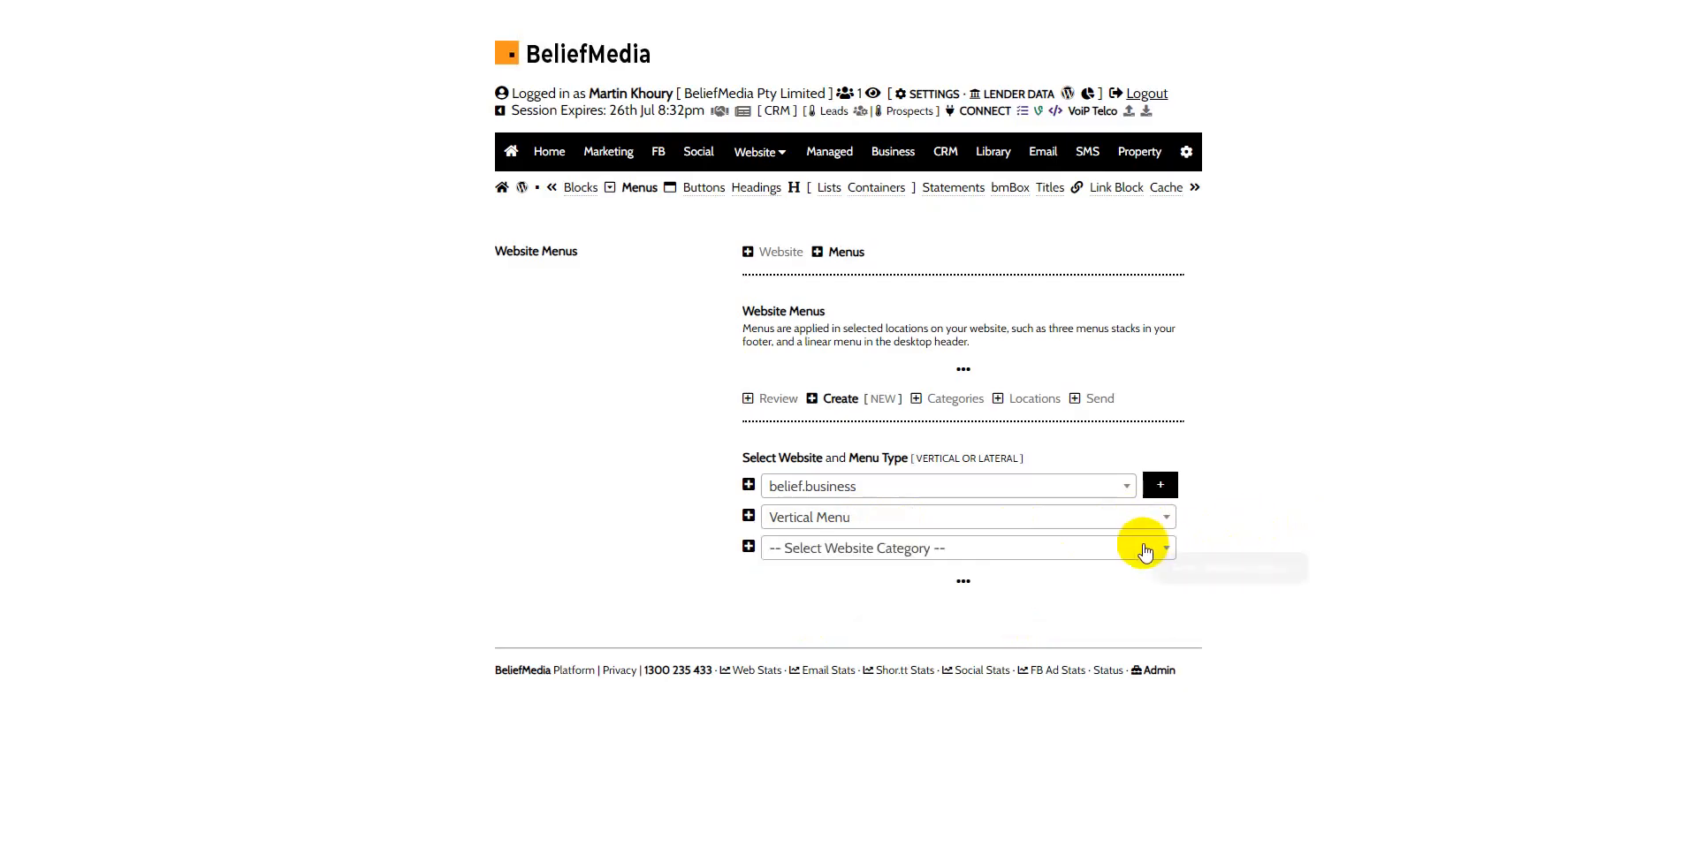
Set the website category to Demo Category and load the form for the new menu
left_click(1136, 546)
left_click(999, 618)
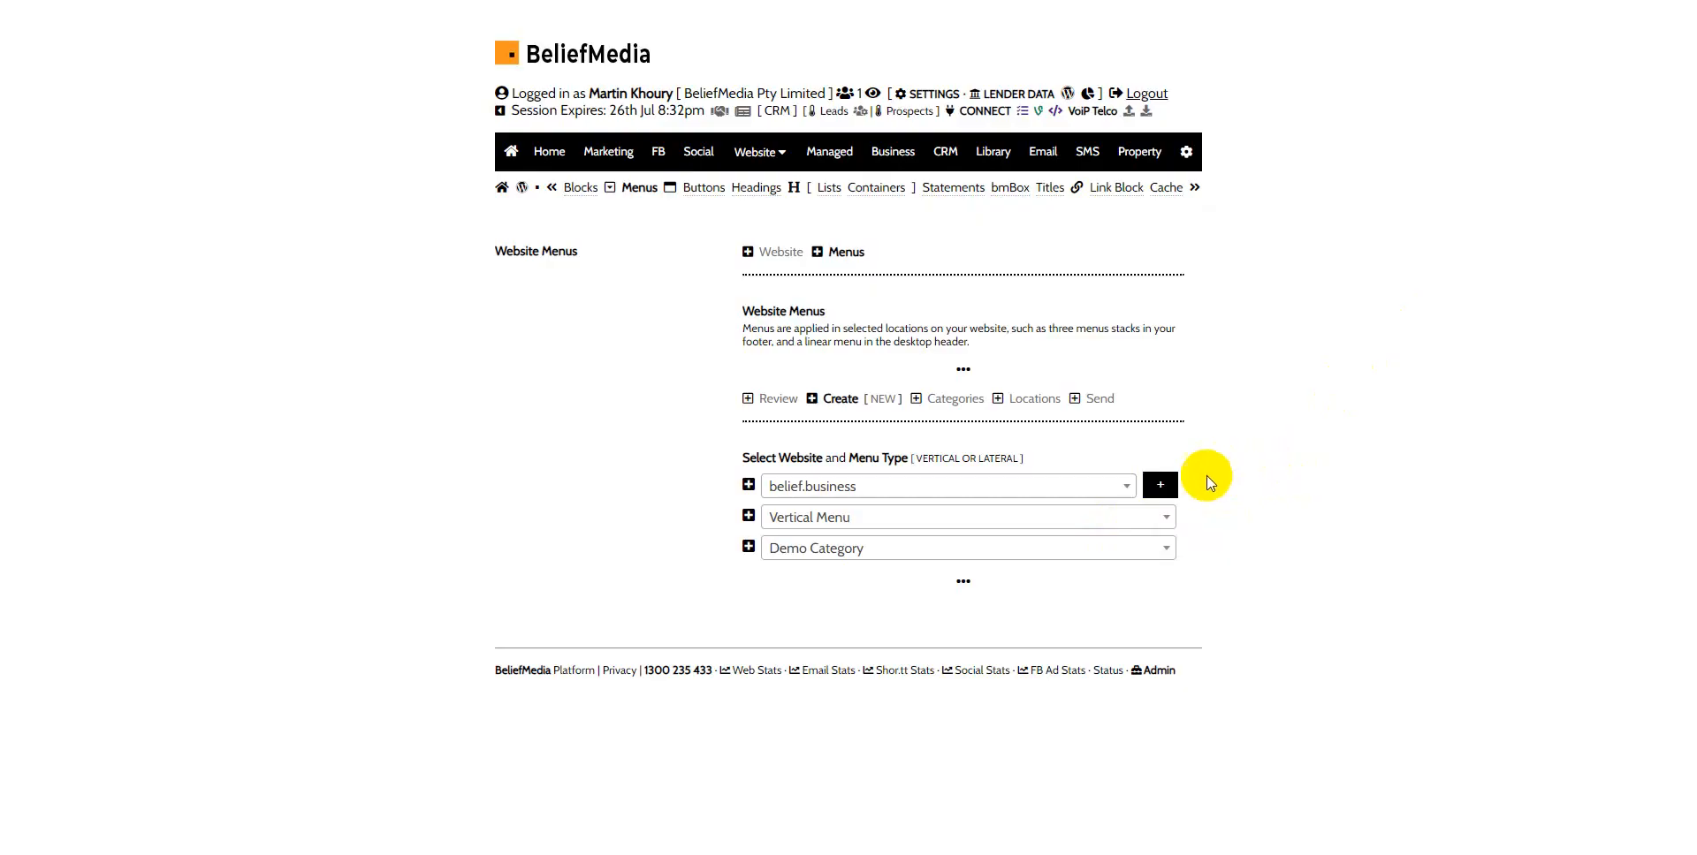
left_click(1160, 485)
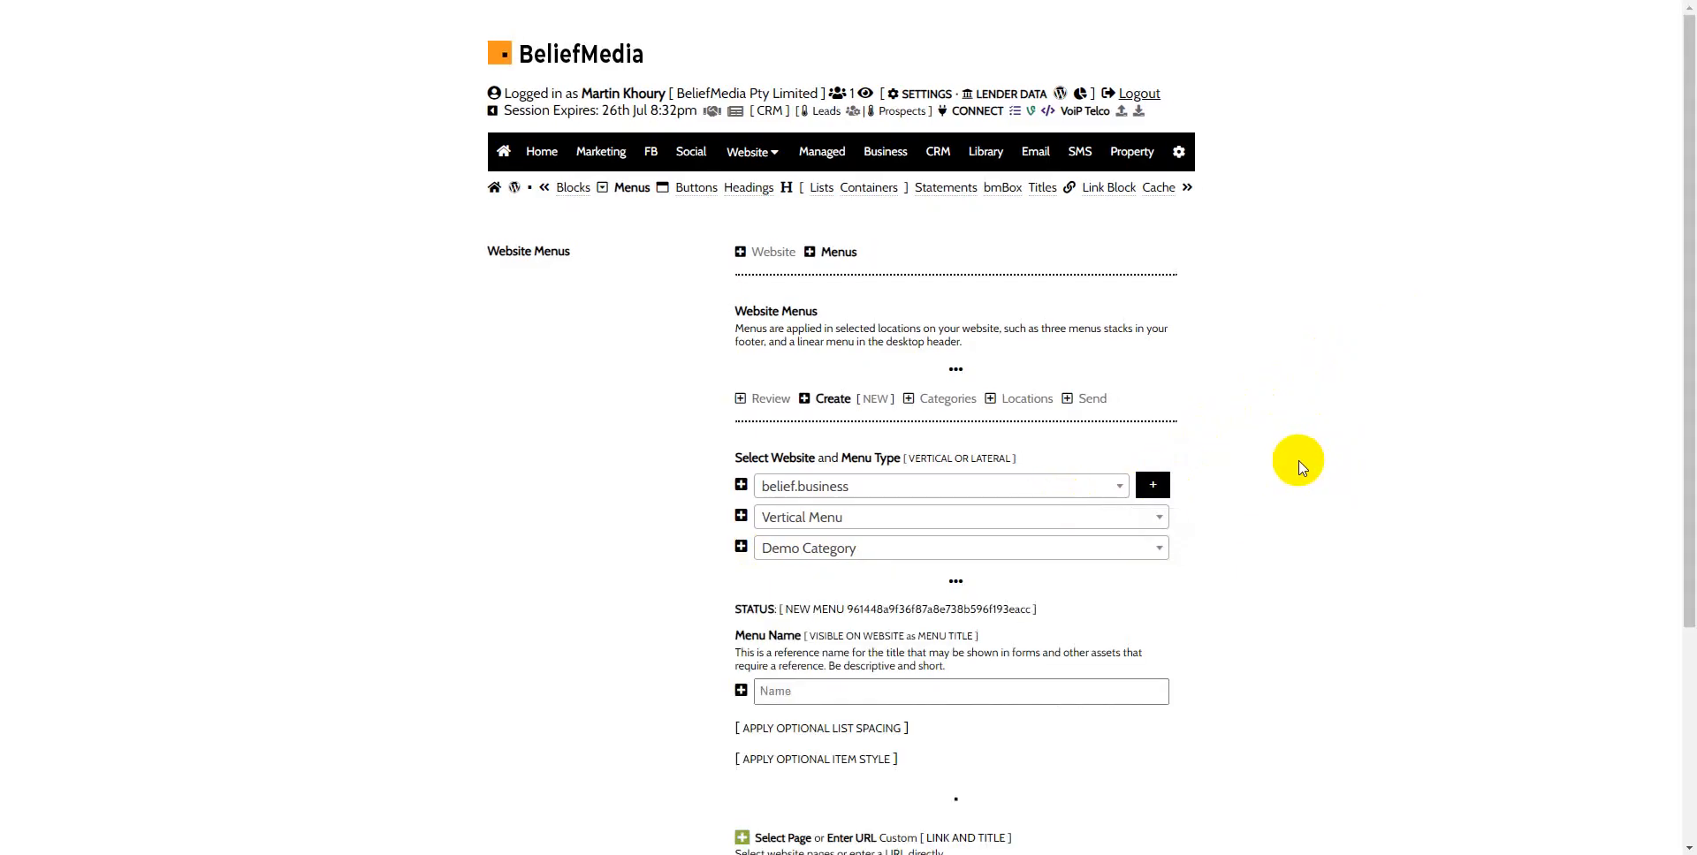
Expand the optional list spacing settings and set the leading list icon to Right Chevron Circle (fas fa-chevron-circle-right)
scroll(1298, 467, "down", 3)
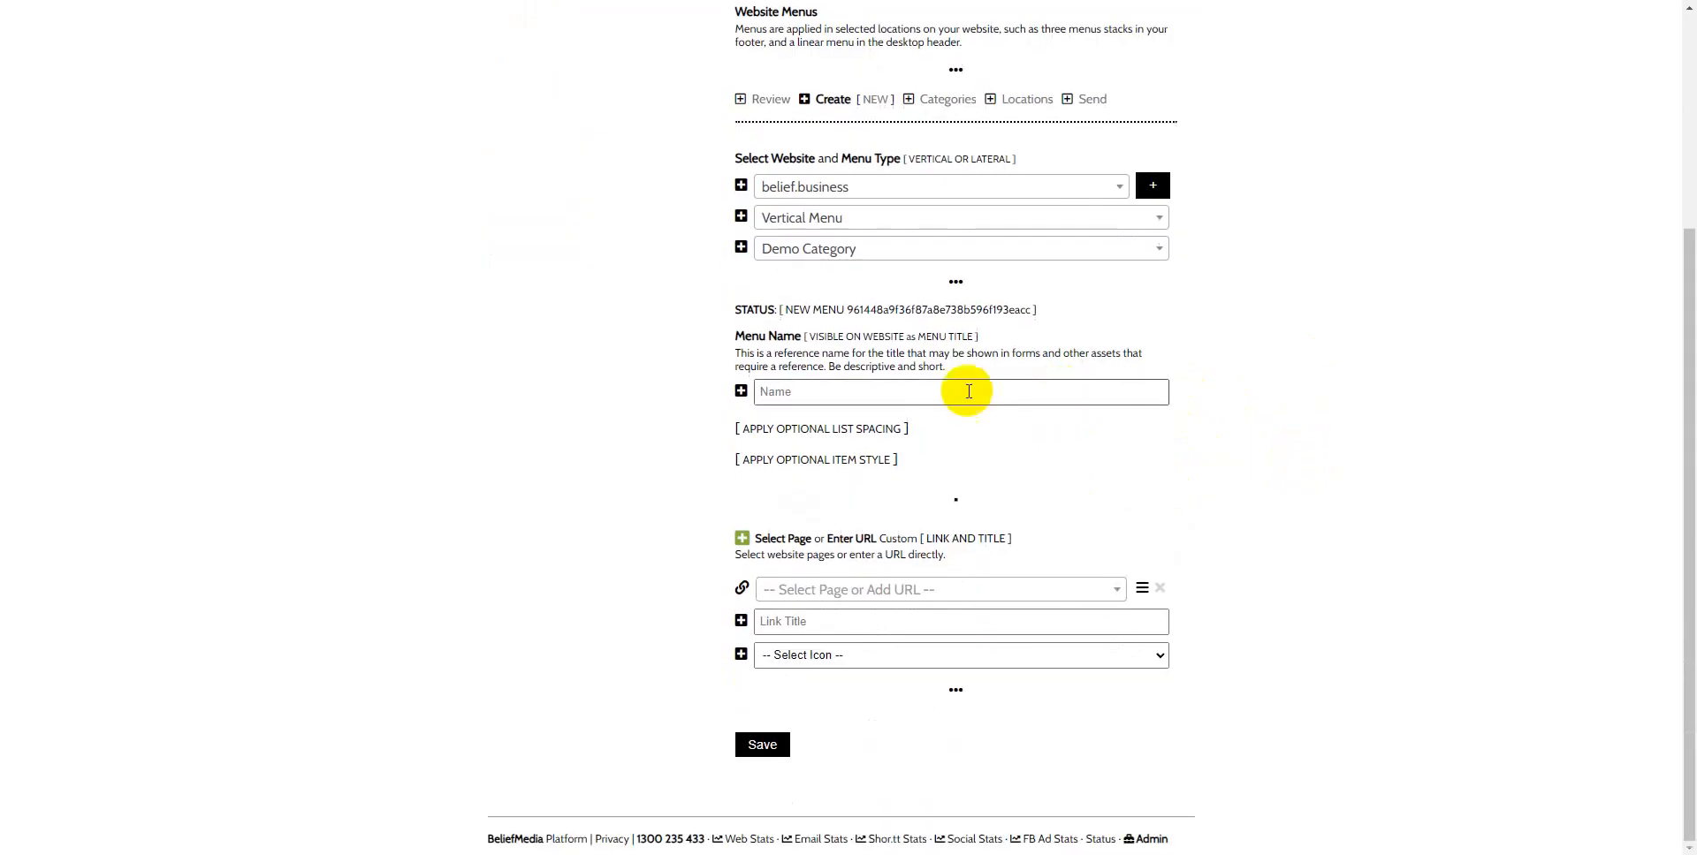
left_click(841, 399)
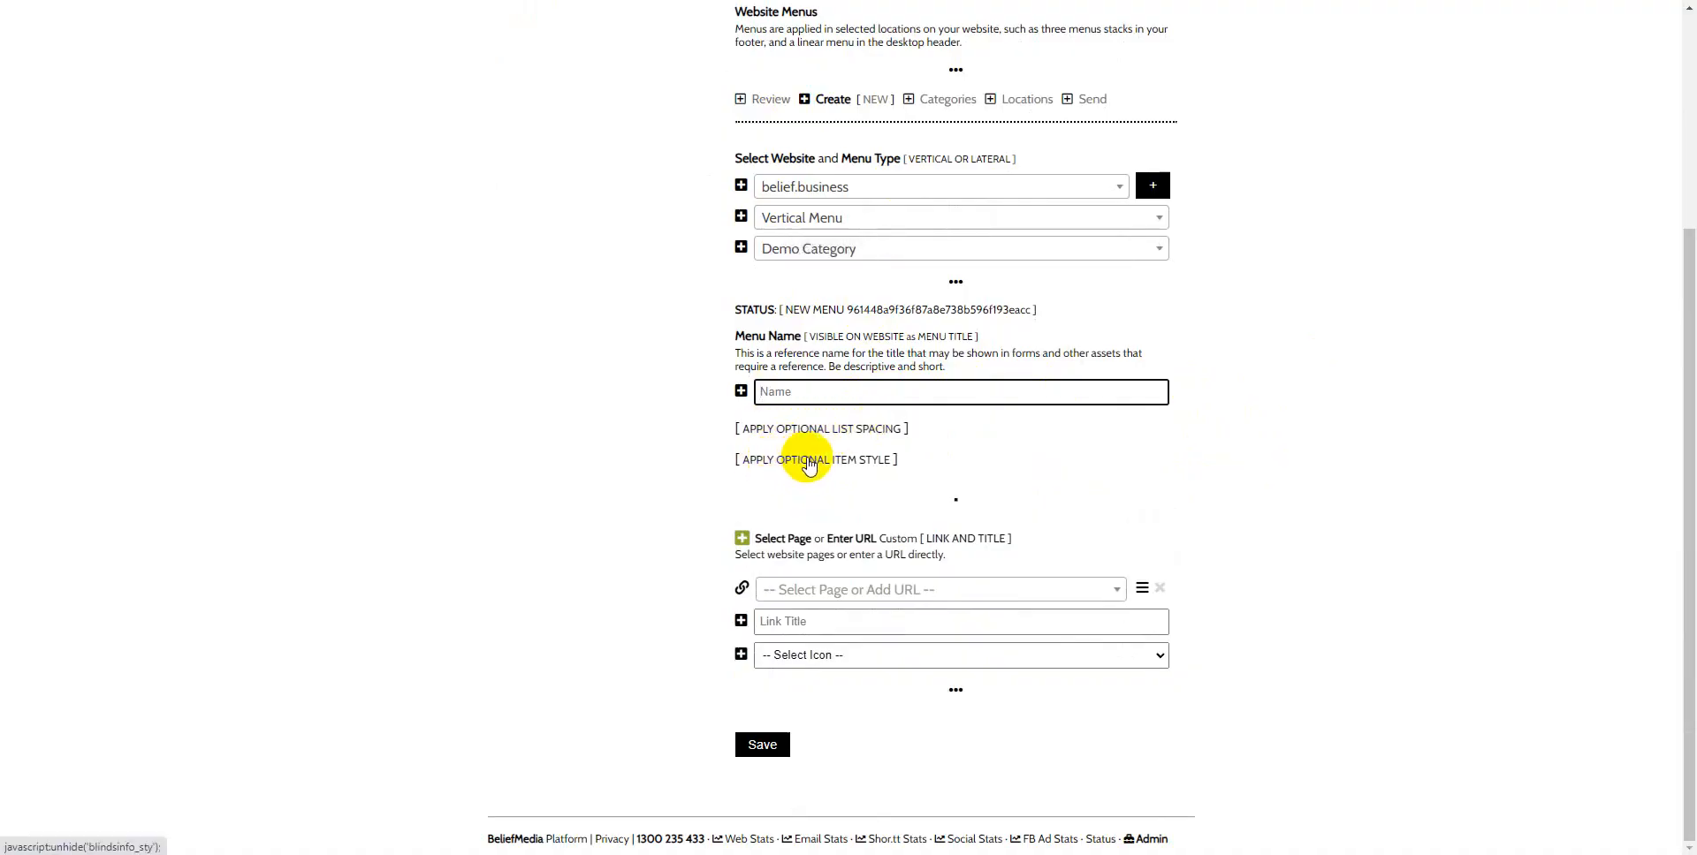
left_click(859, 429)
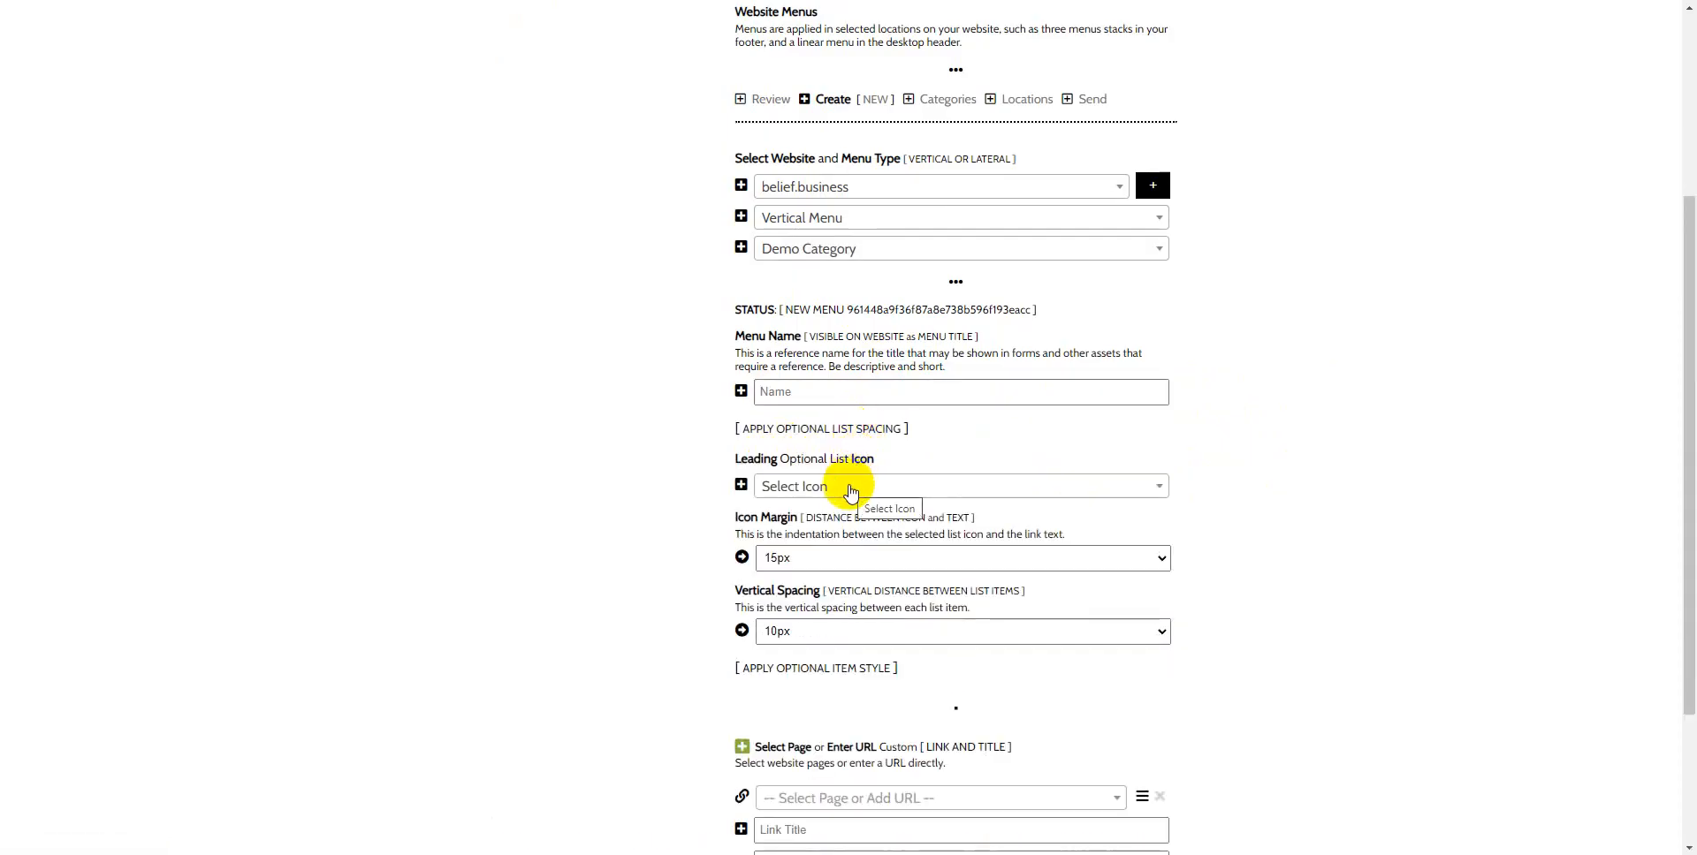
left_click(895, 492)
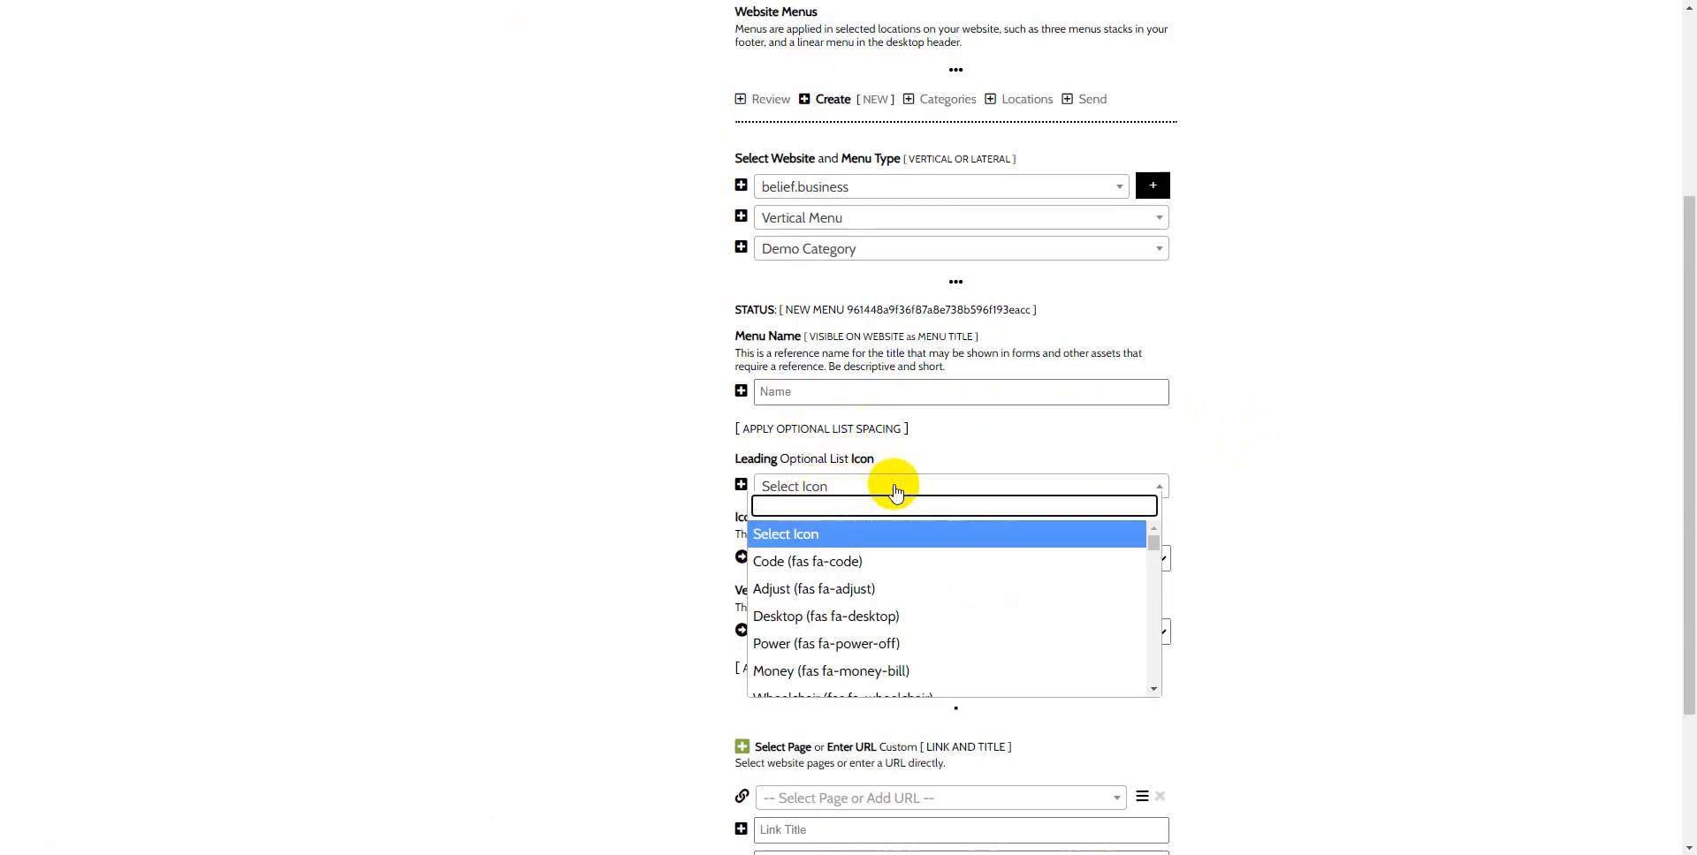
type("right")
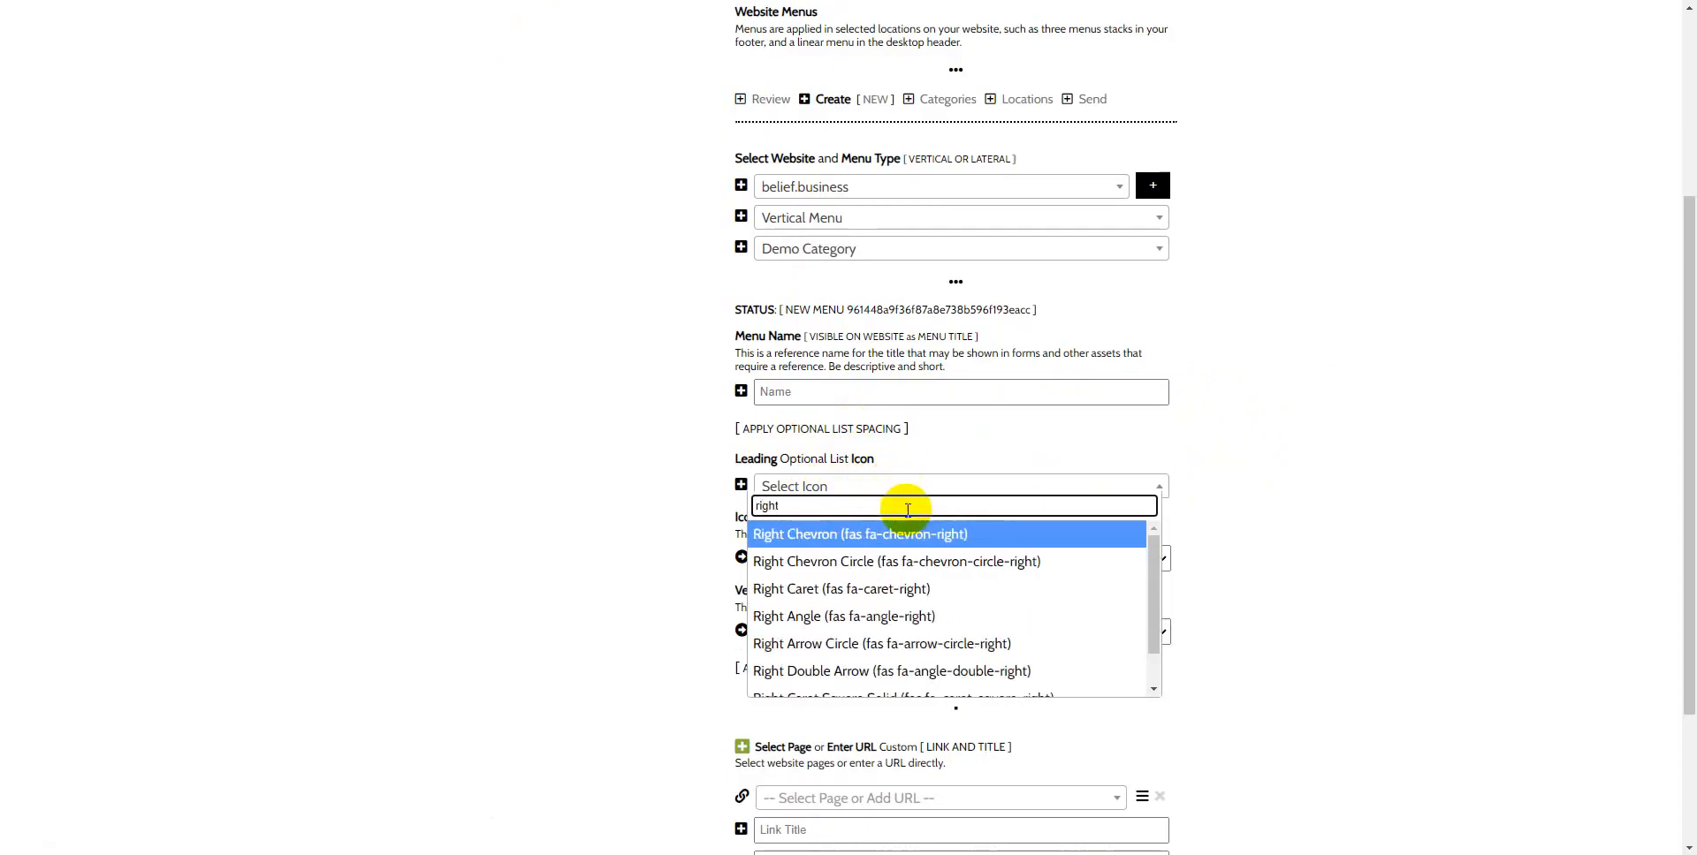
left_click(909, 561)
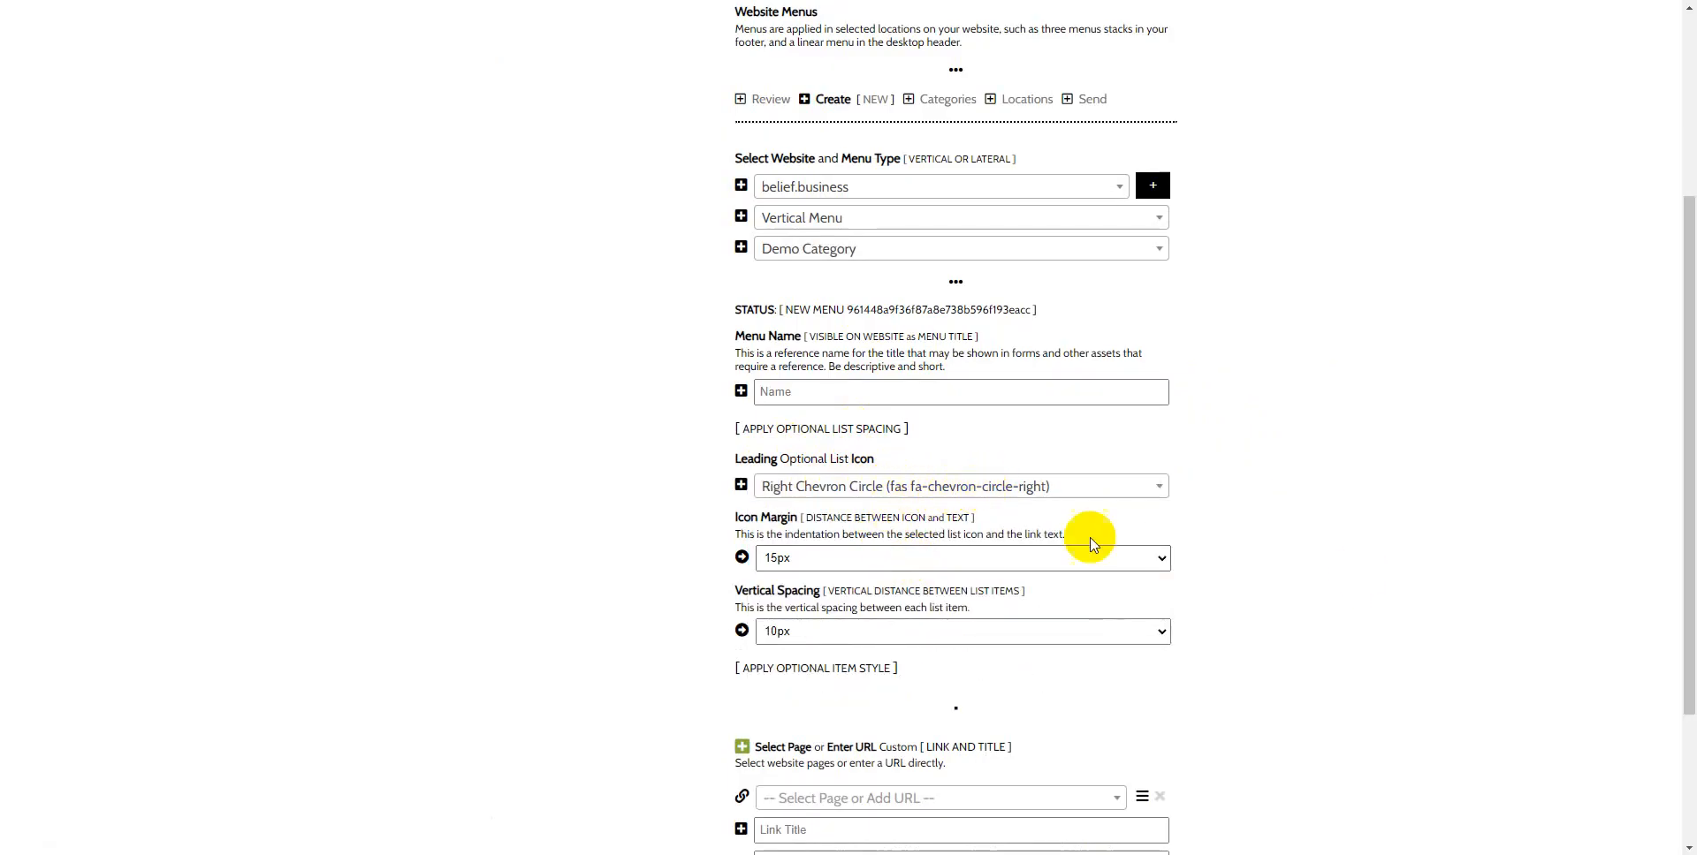
scroll(1344, 560, "down", 3)
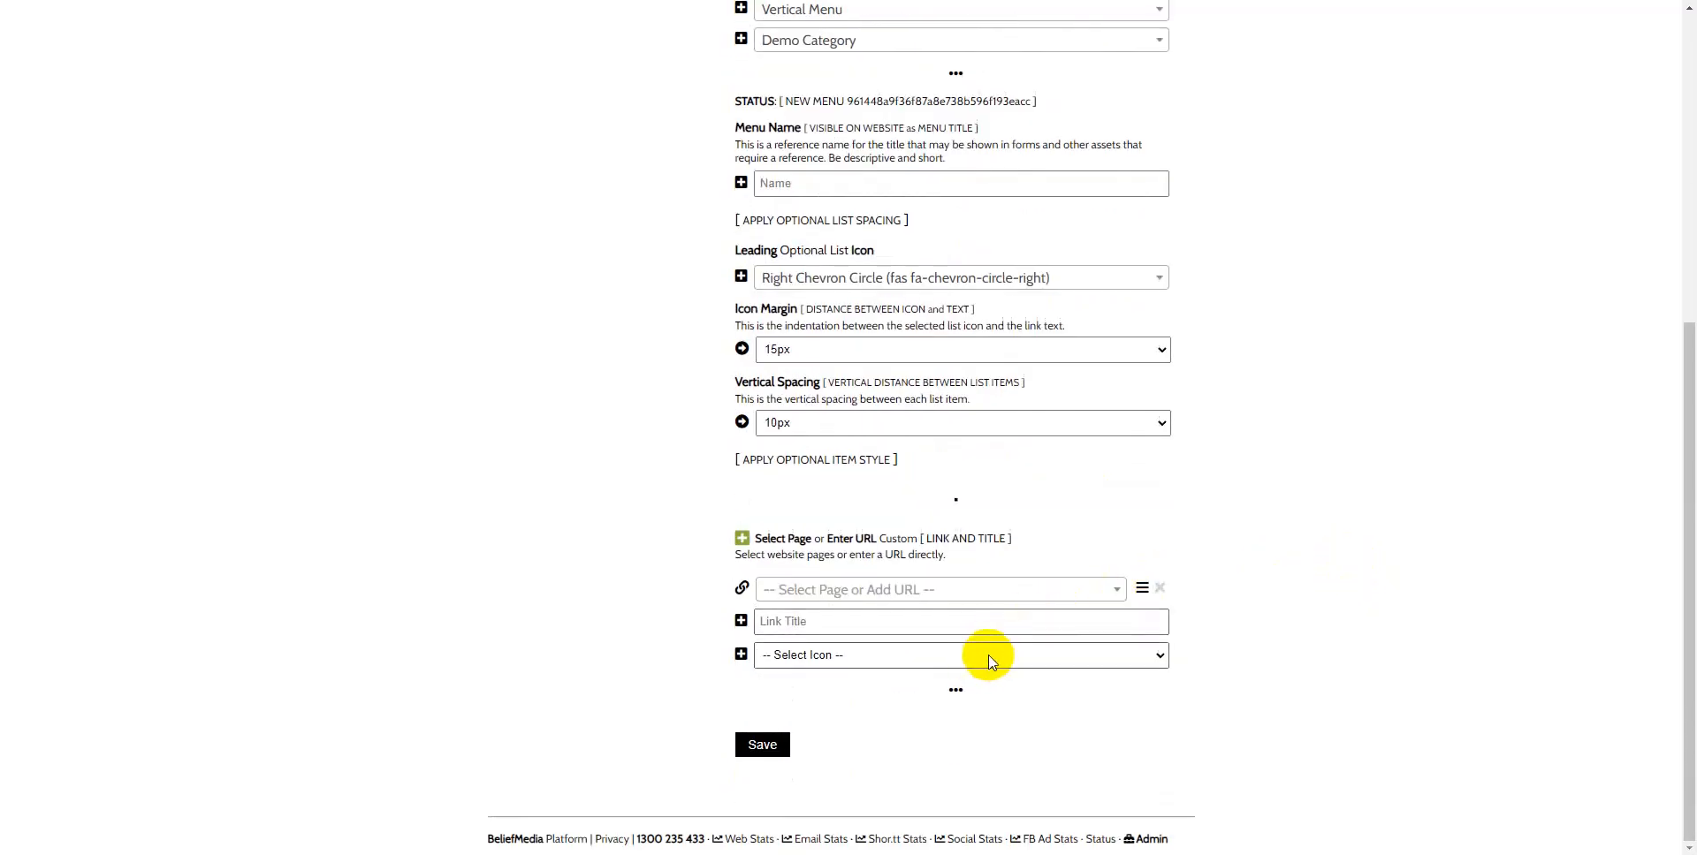
Browse the icons available for the first link entry without choosing one
left_click(989, 661)
scroll(1047, 477, "down", 5)
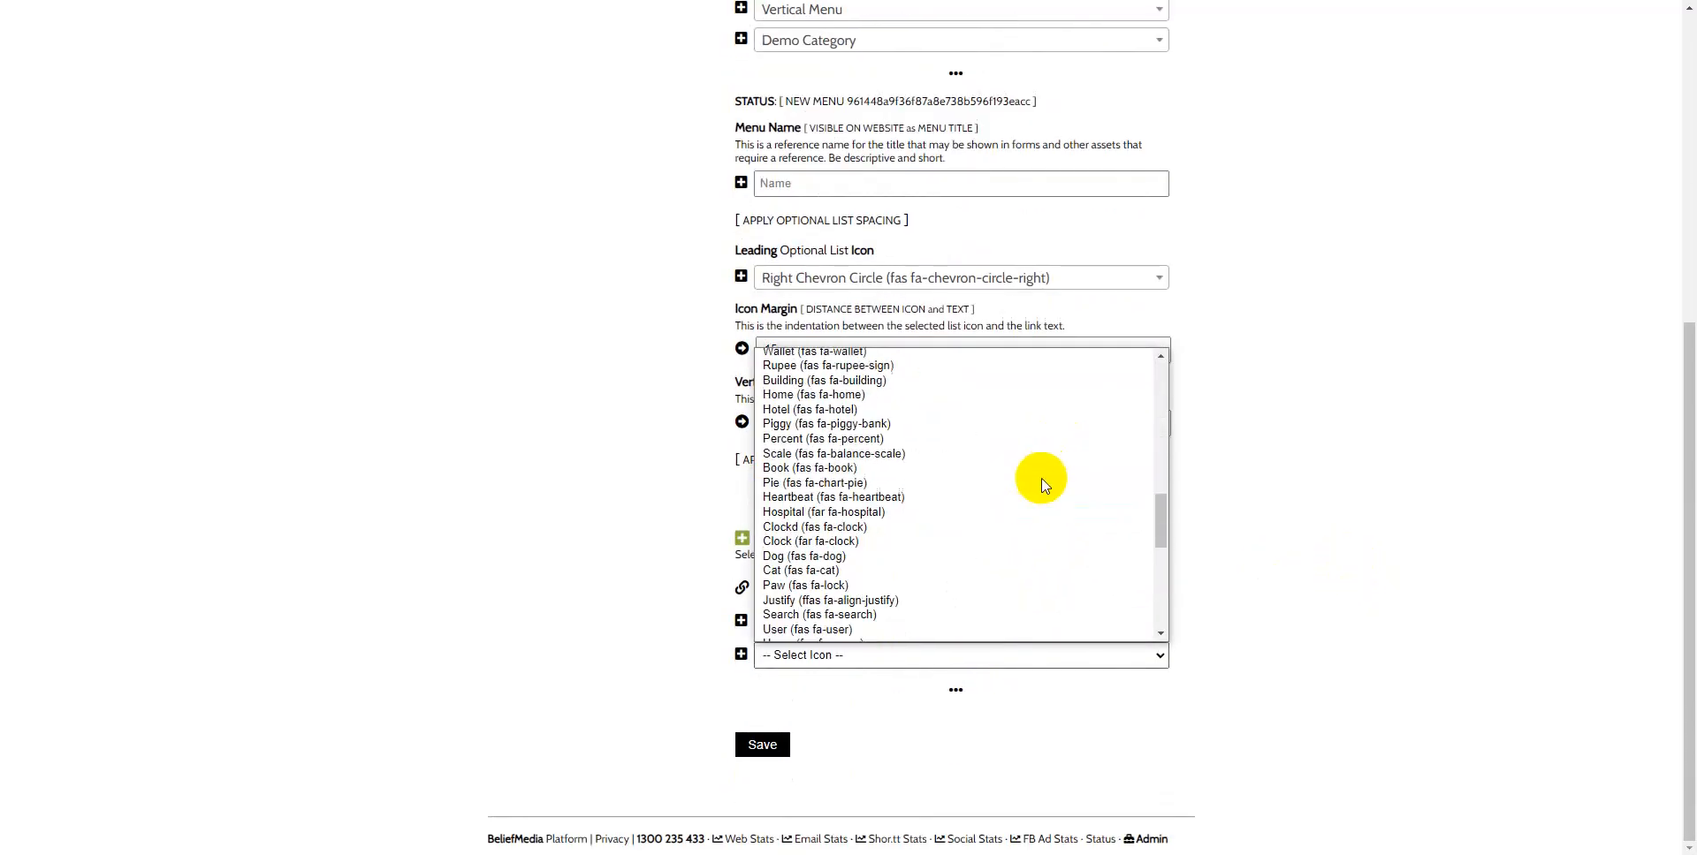
scroll(1042, 484, "up", 5)
left_click(1361, 567)
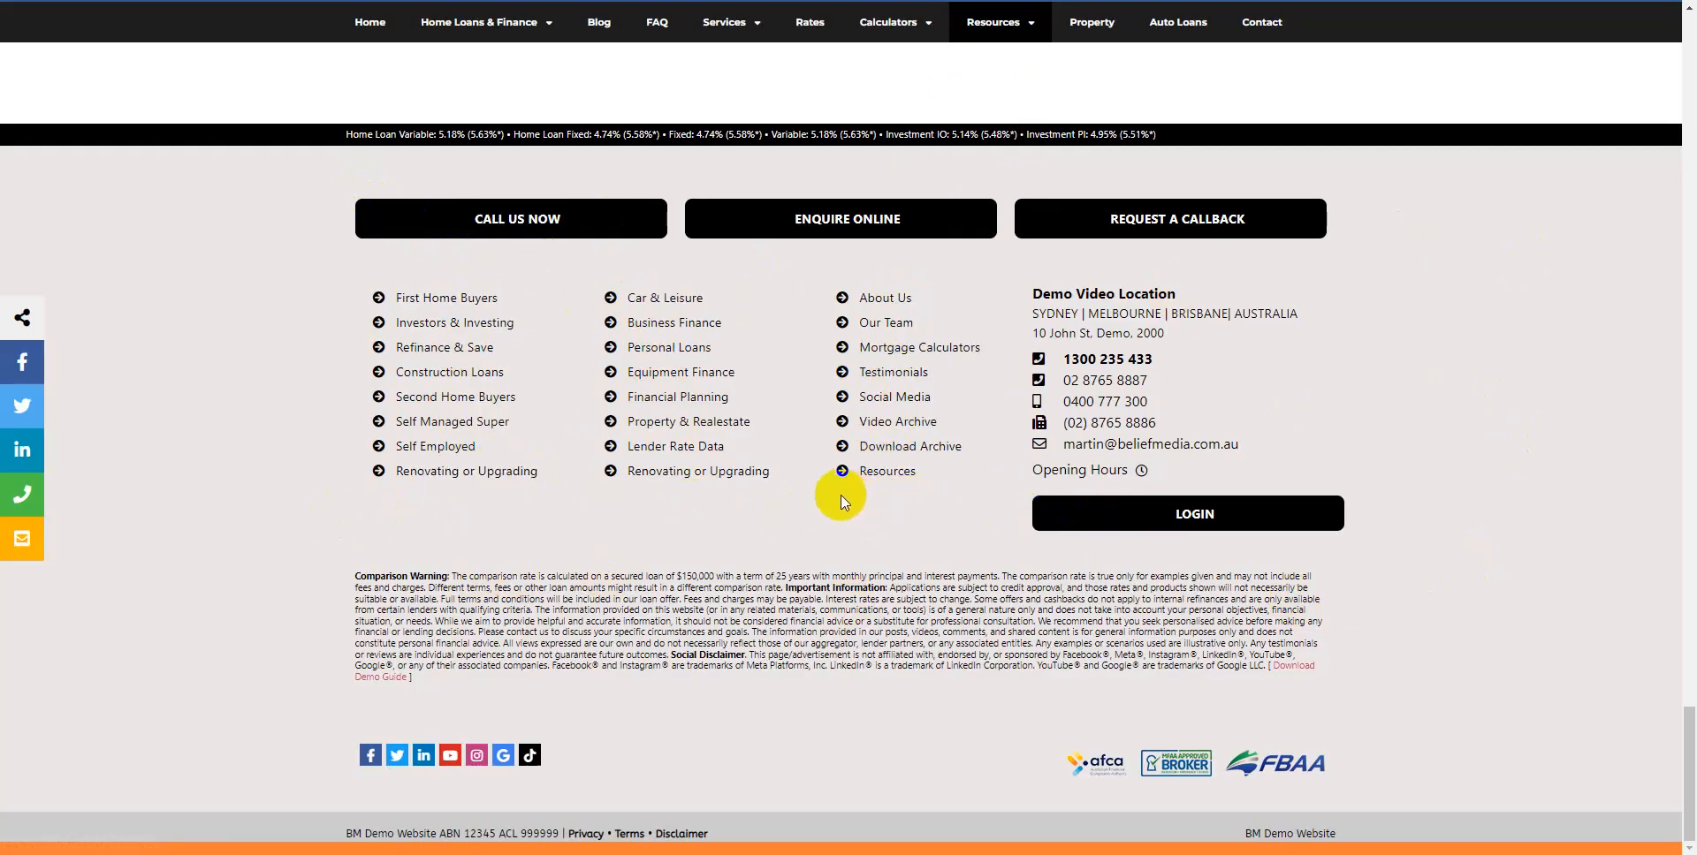
Examine the footer menus and the page header menus on the demo website and return to the menu form
left_click(1196, 517)
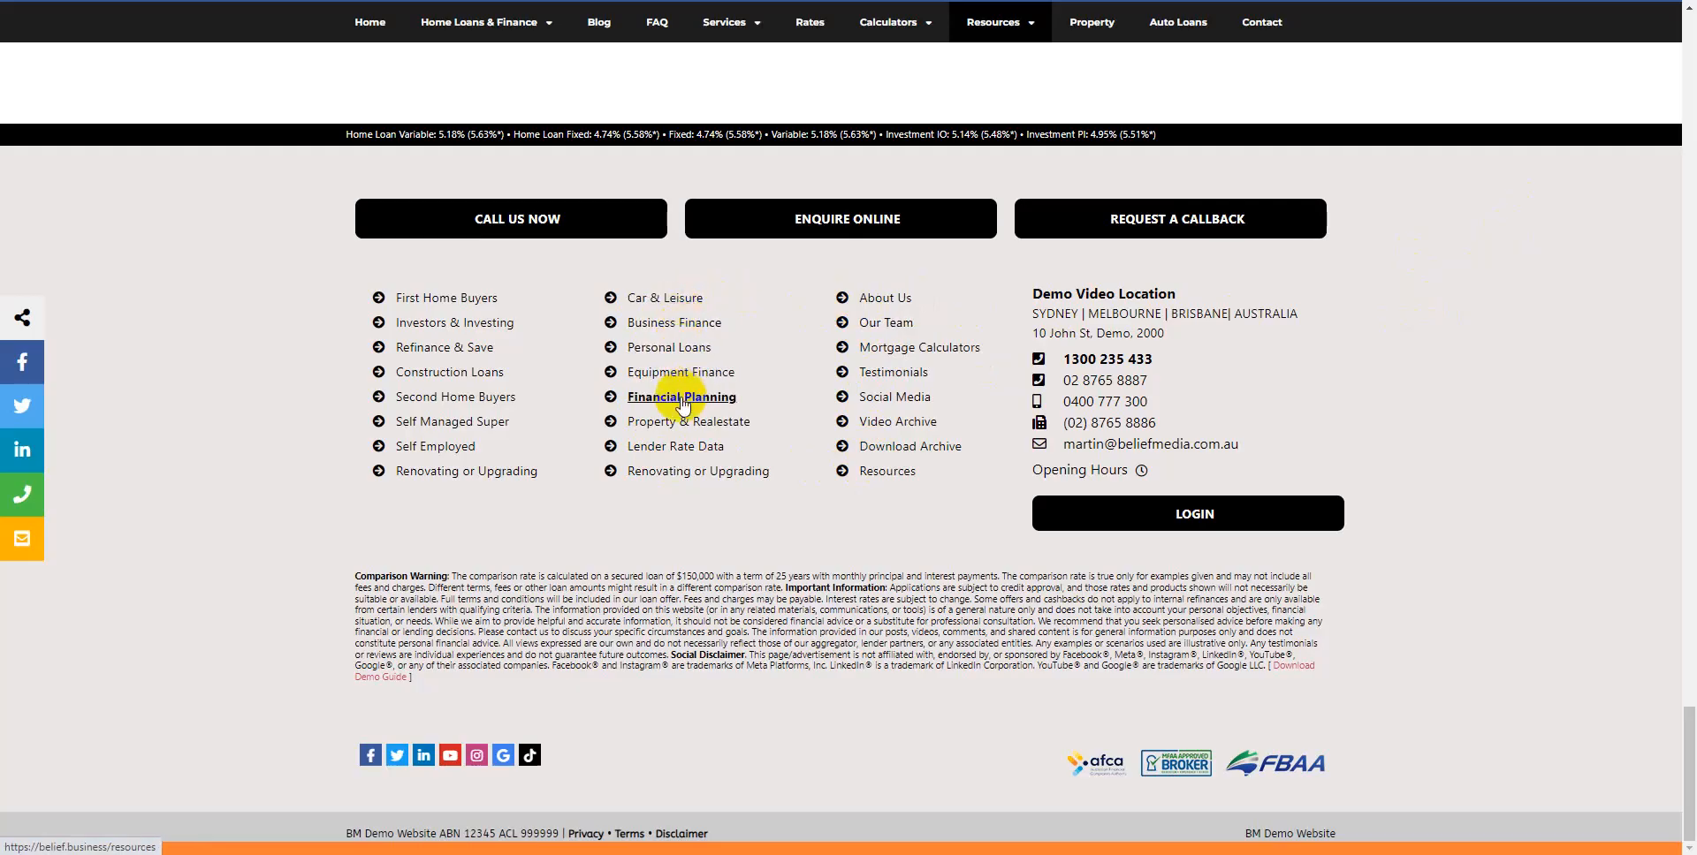
left_click(1104, 7)
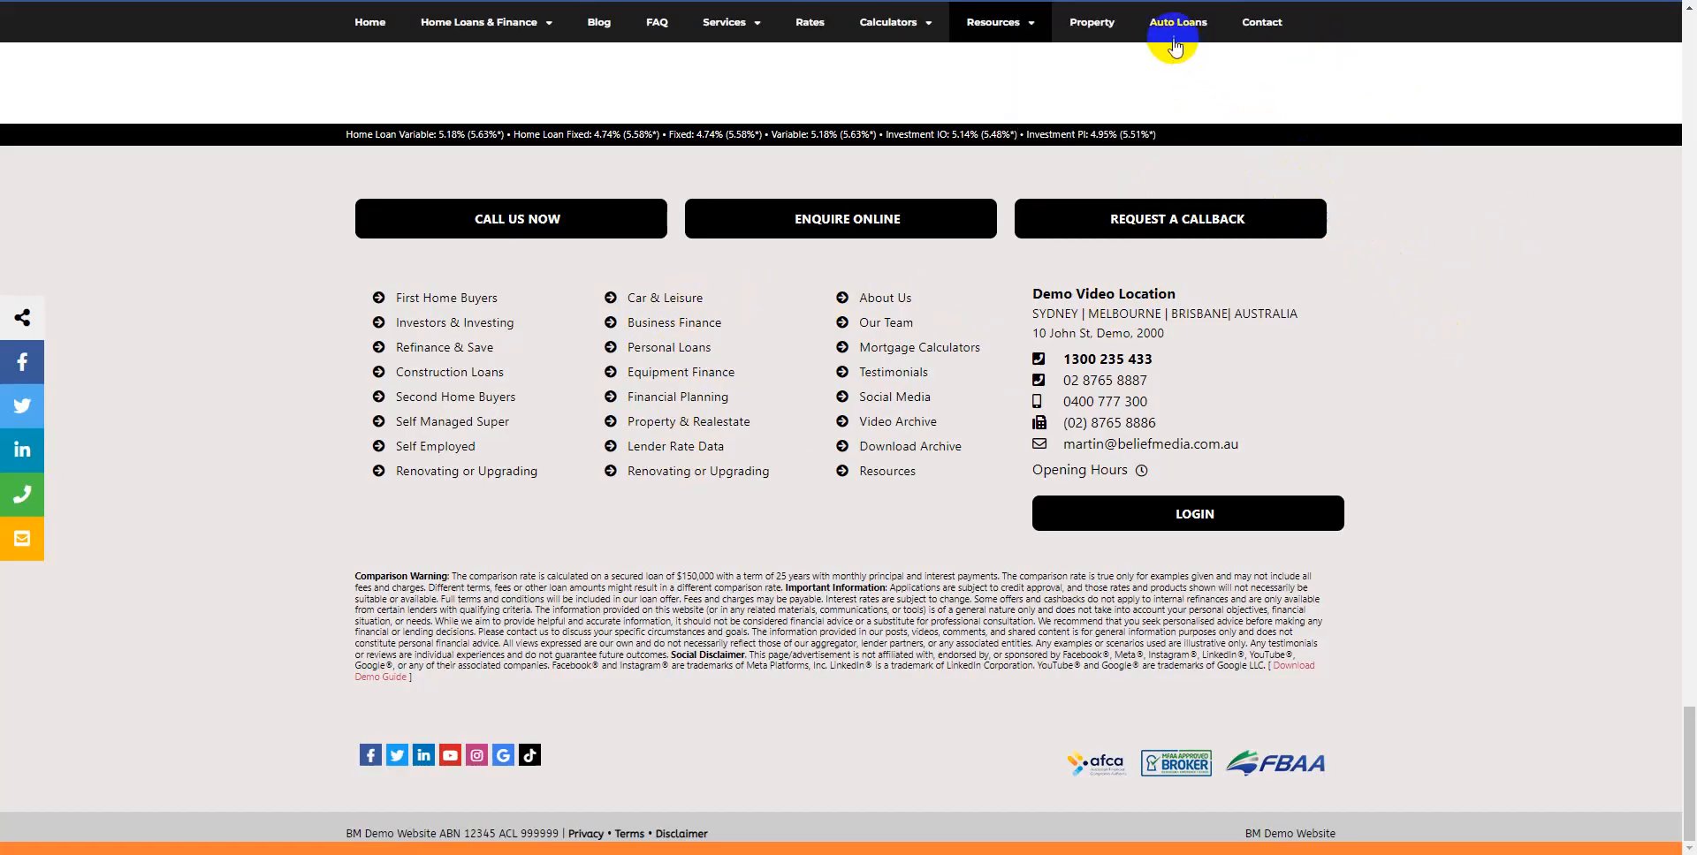
key("Home")
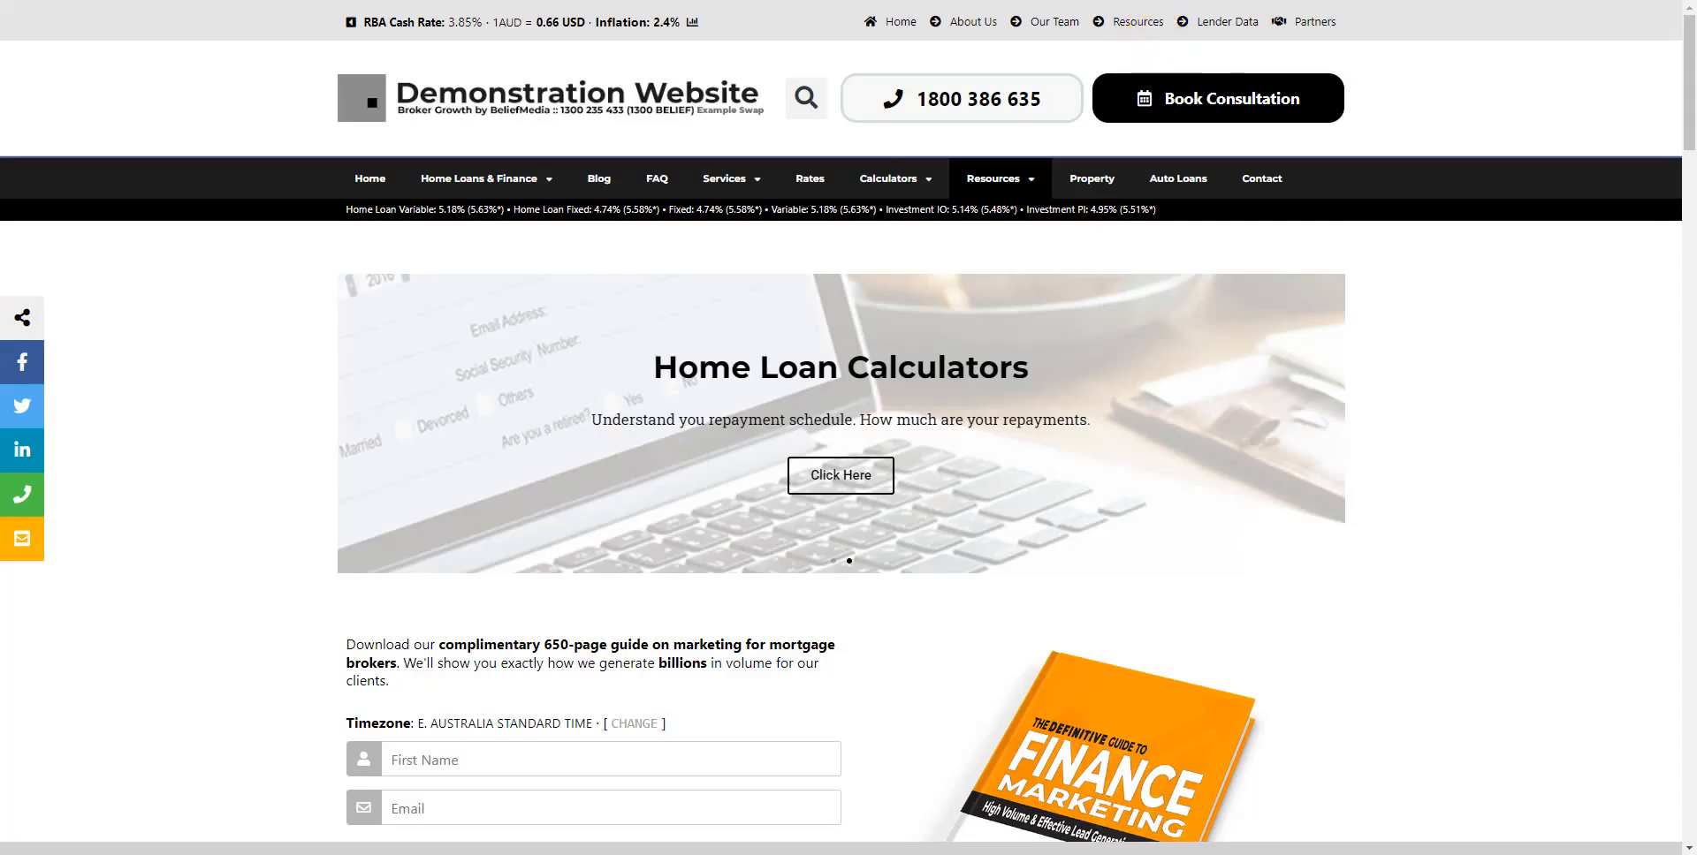
key("ctrl+Tab")
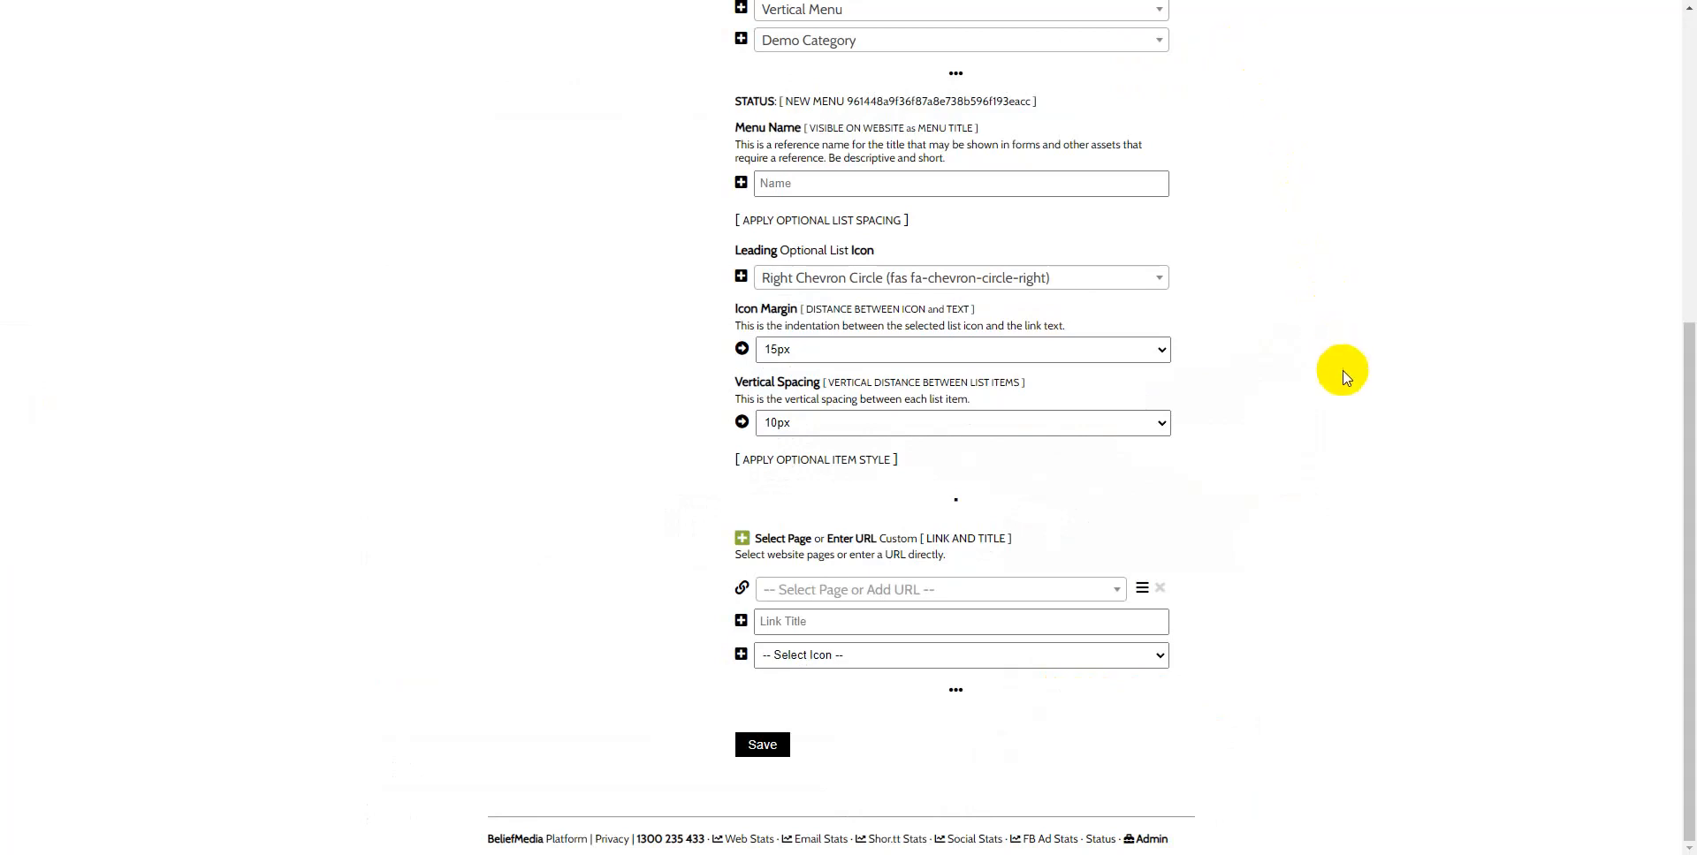
Expand the optional item style settings, set the text hover decoration to Bold Text, and check the demo website's footer menus
left_click(839, 460)
scroll(883, 403, "down", 3)
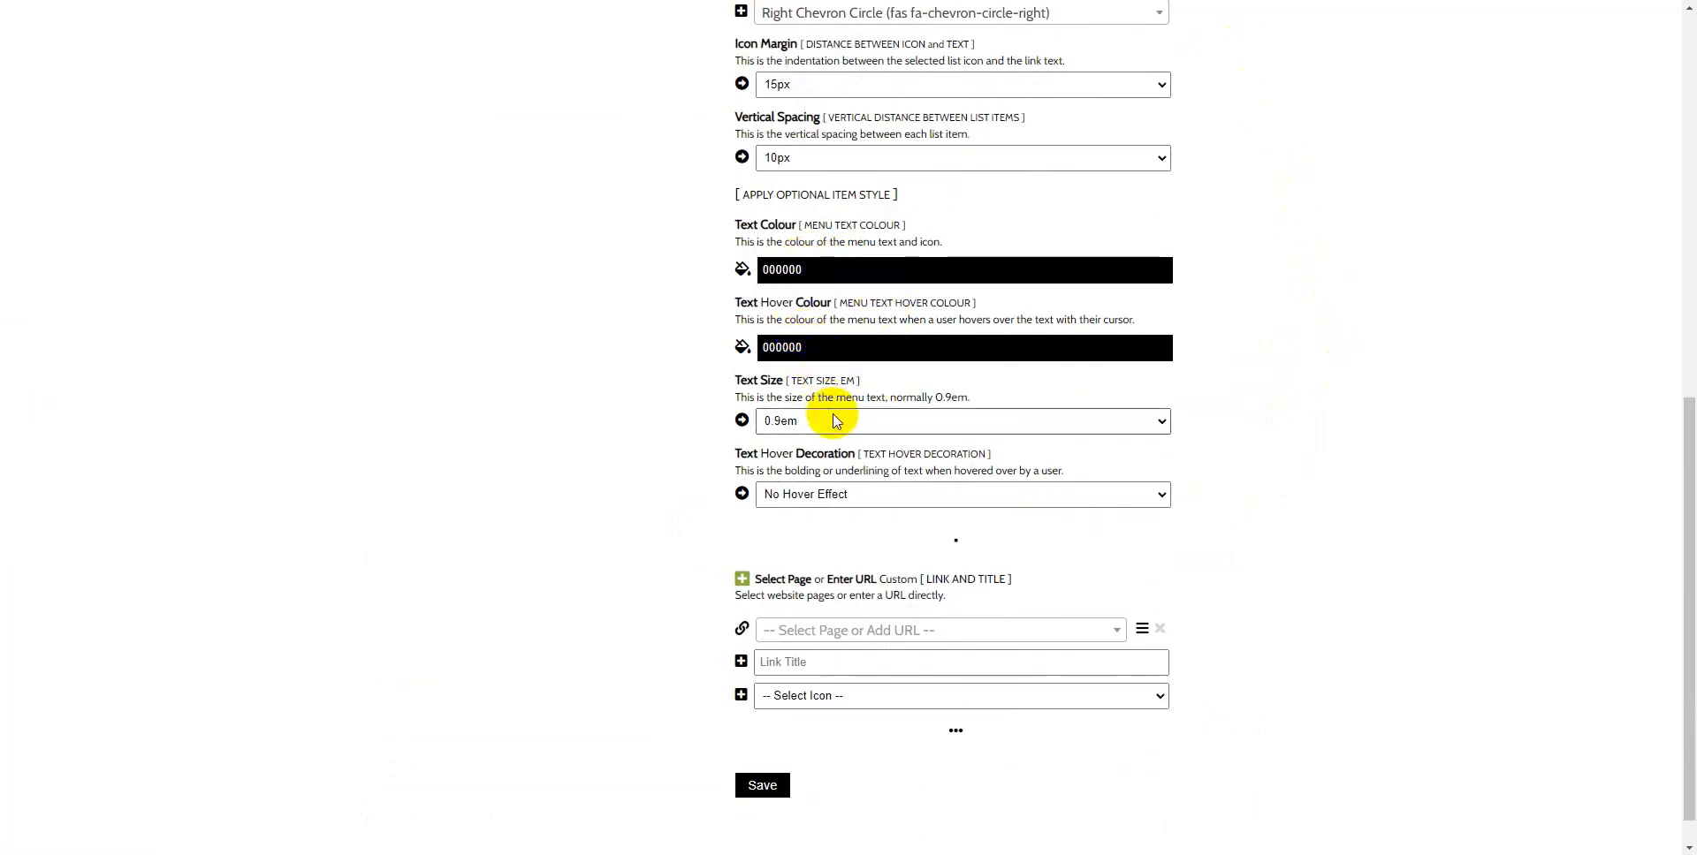
left_click(880, 424)
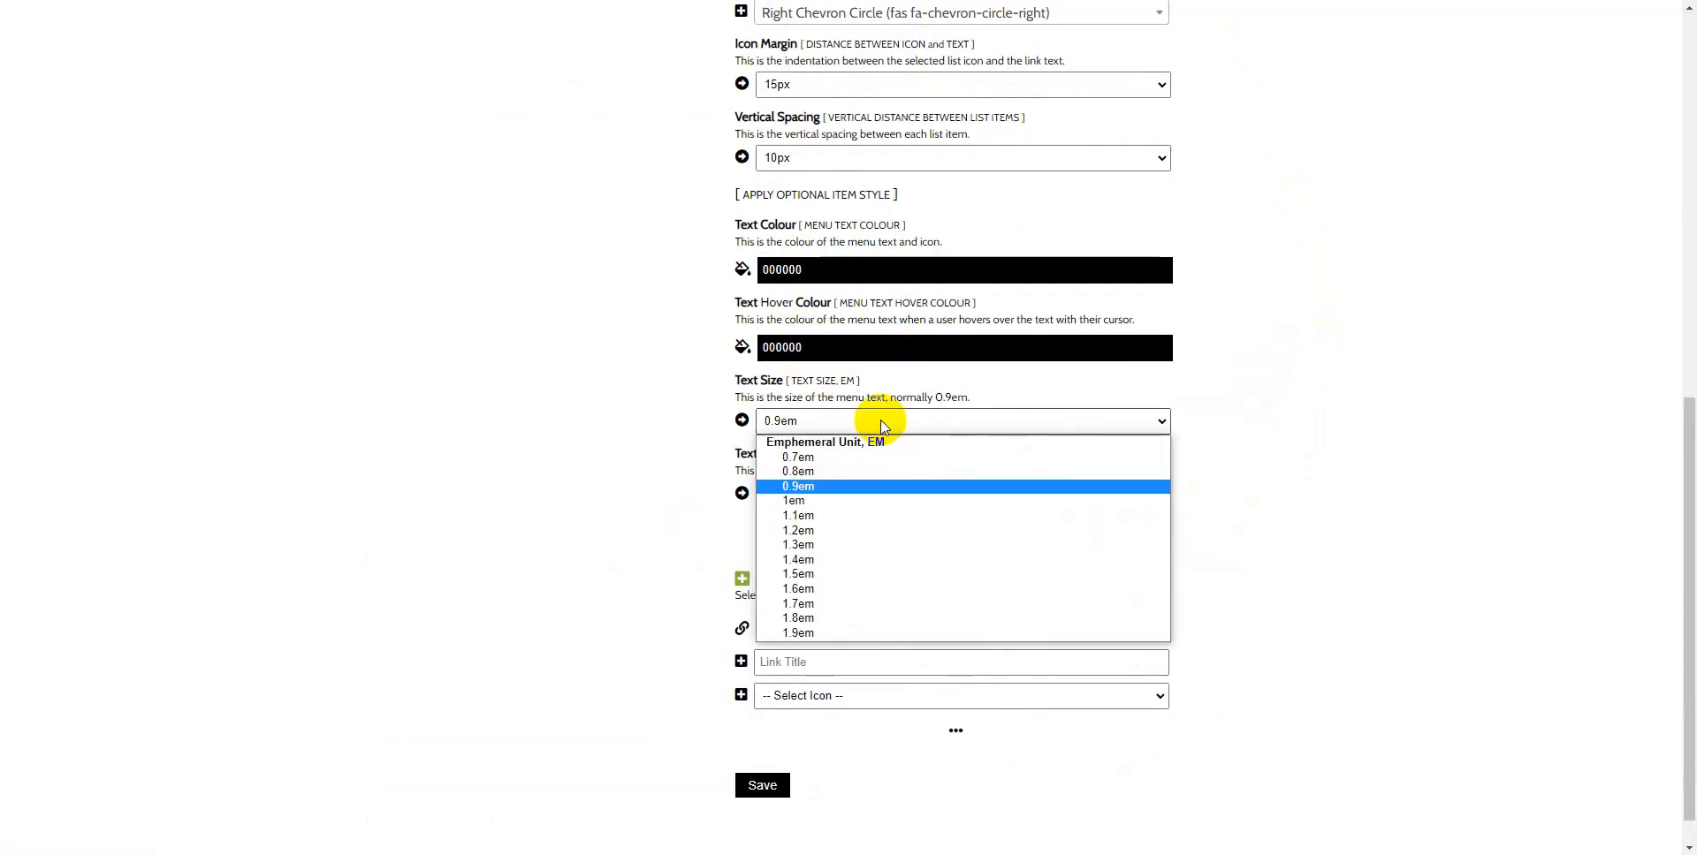
left_click(880, 422)
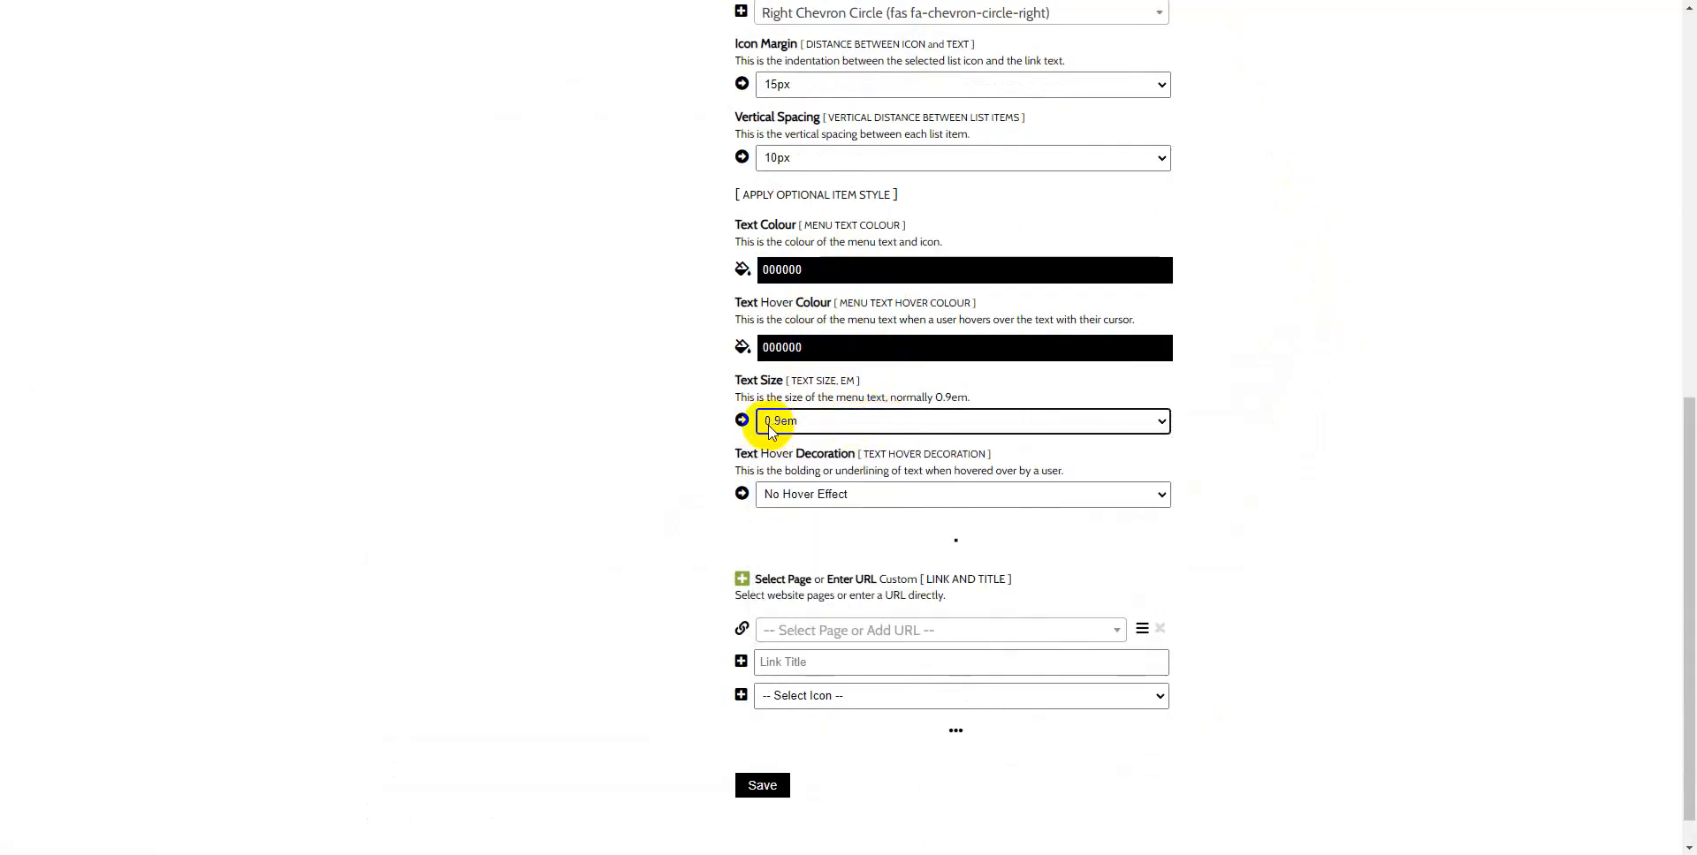
left_click(910, 497)
left_click(878, 530)
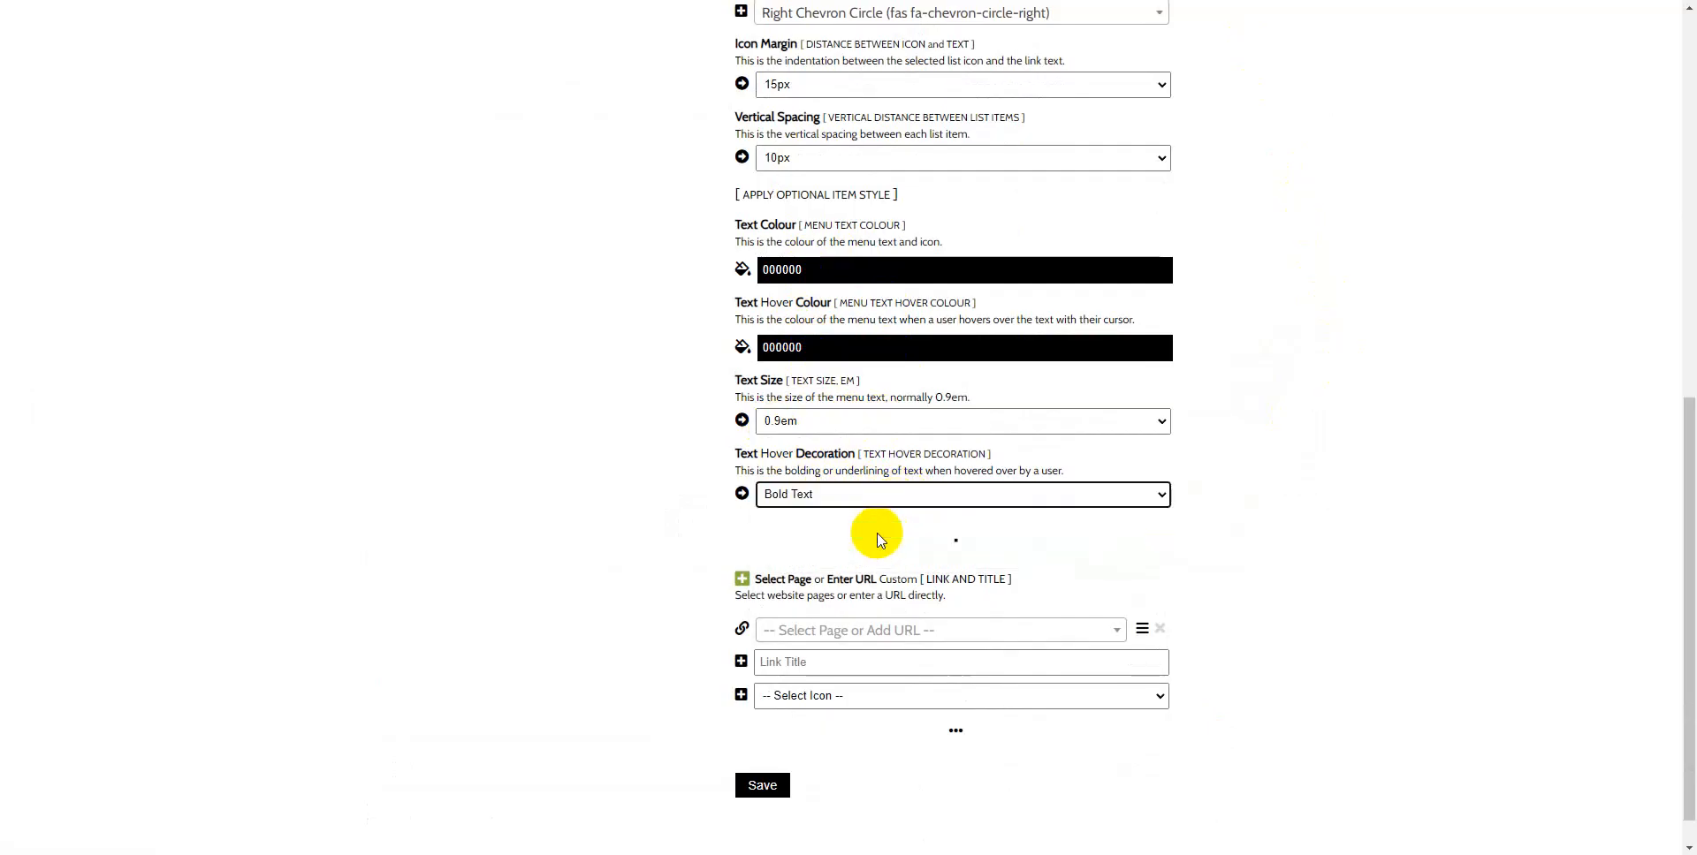
left_click(919, 1)
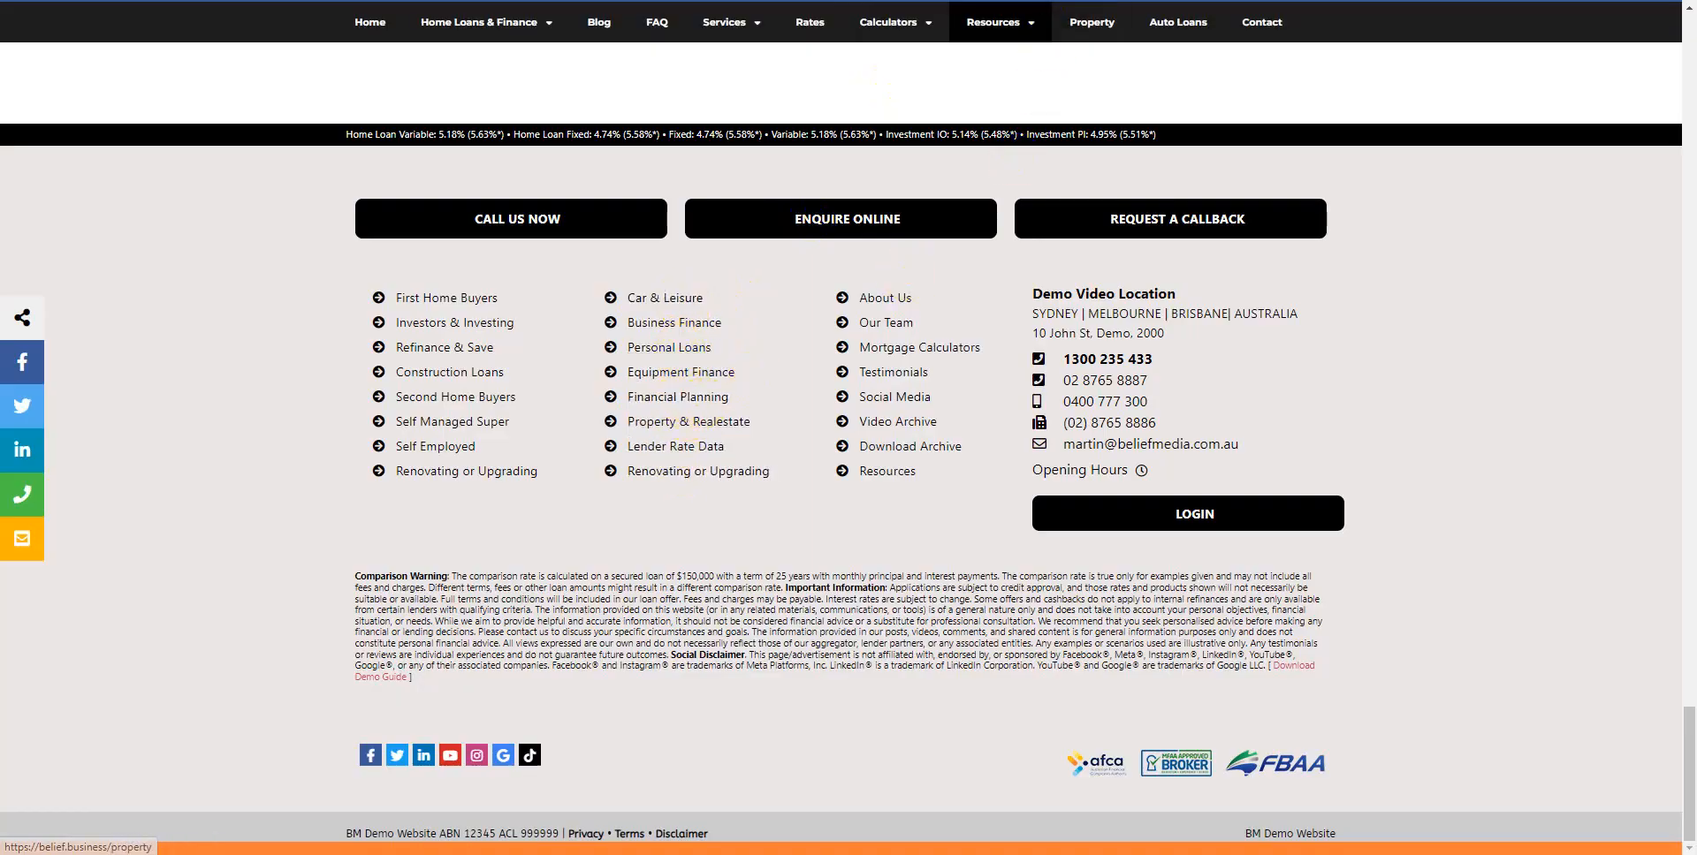
left_click(1092, 22)
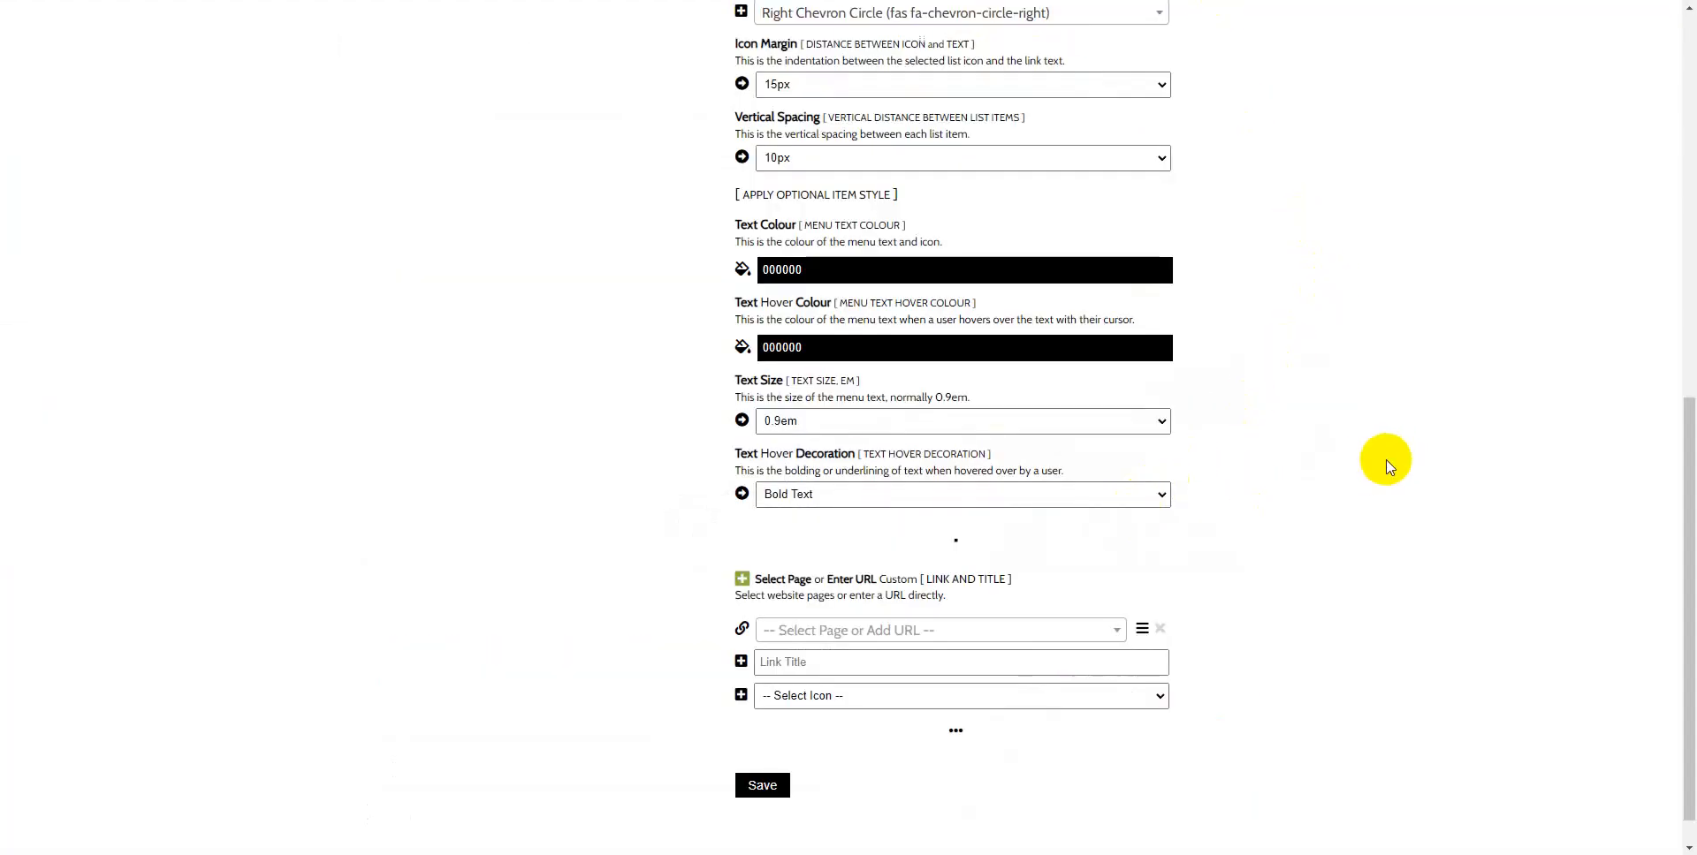
Add four more link entries below the first one in the page and URL section
scroll(1379, 459, "down", 1)
left_click(741, 538)
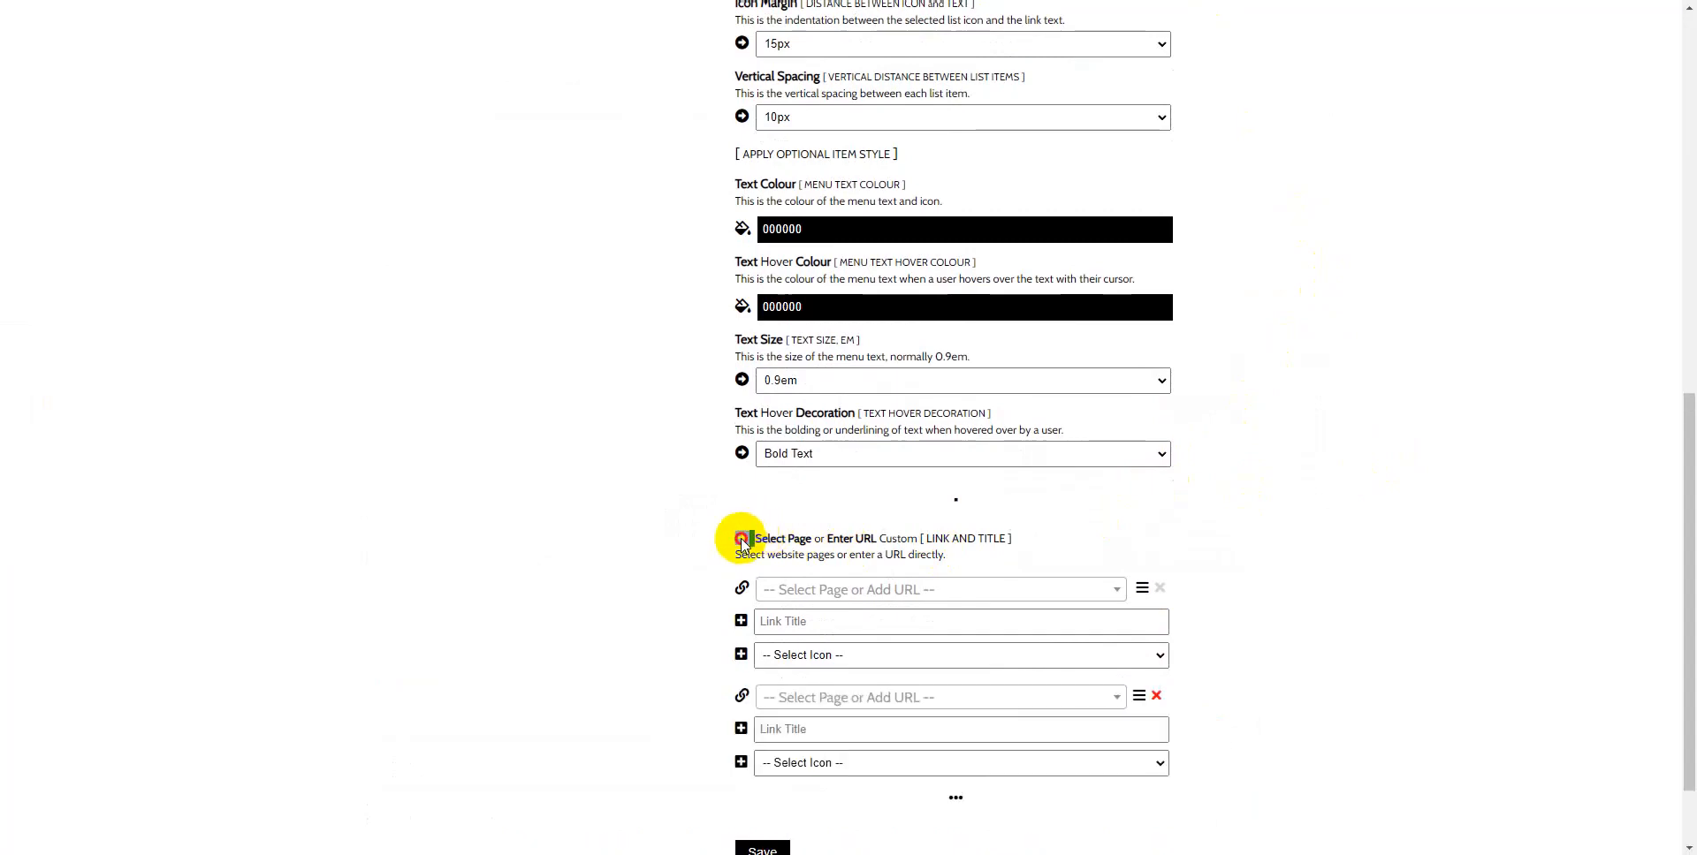
left_click(740, 538)
left_click(1281, 481)
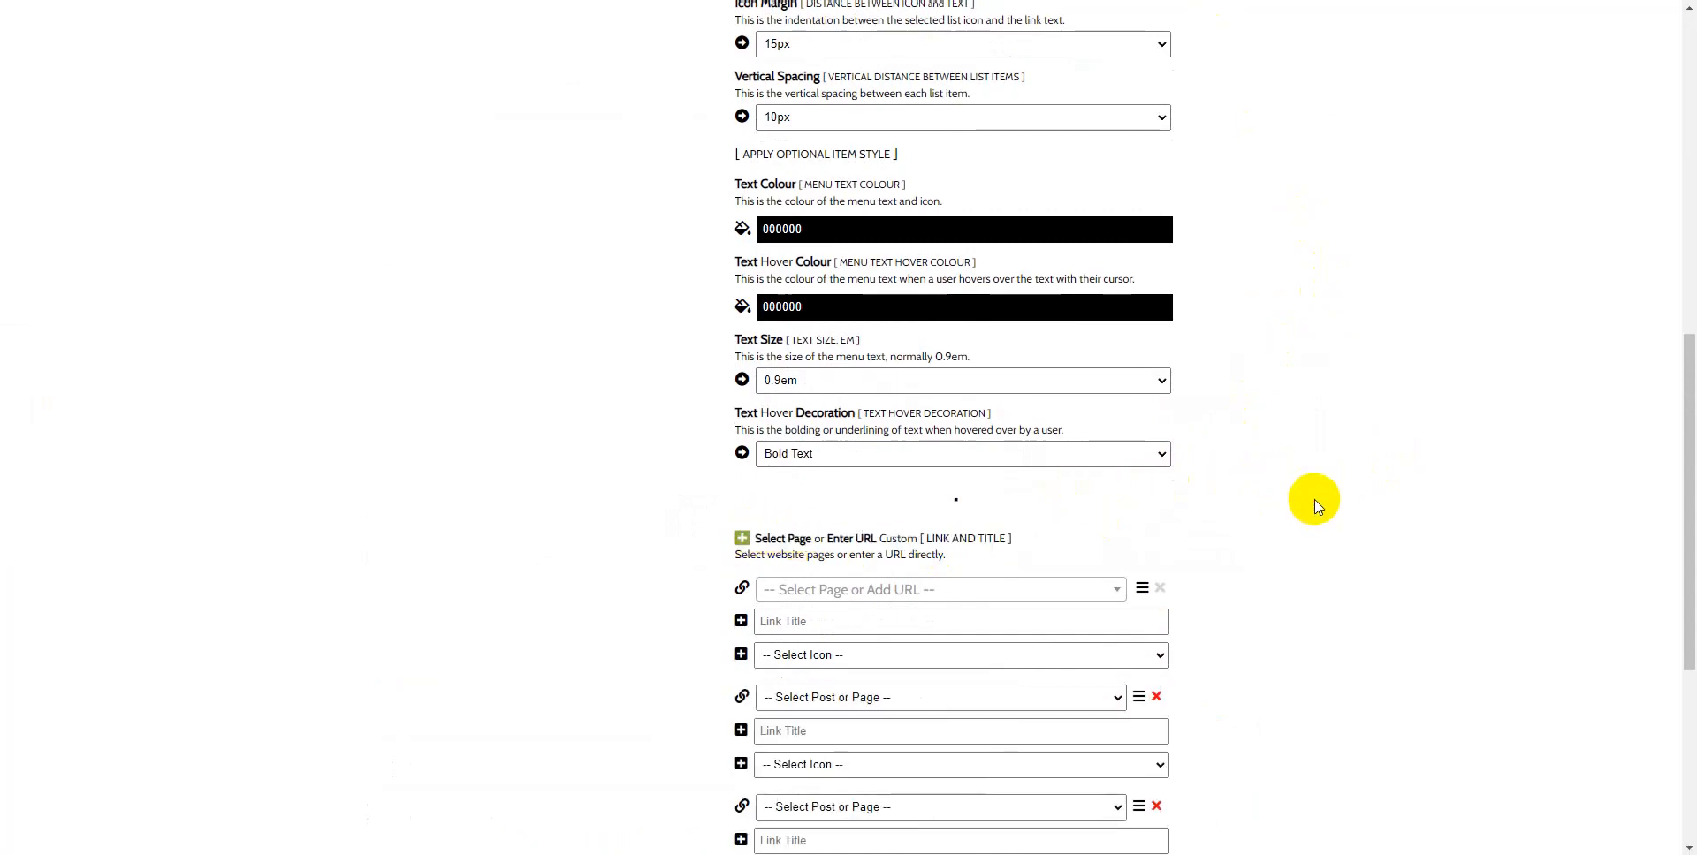
scroll(1325, 508, "down", 5)
Reorder the added link entries and remove two of them
left_click_drag(1139, 480, 1137, 697)
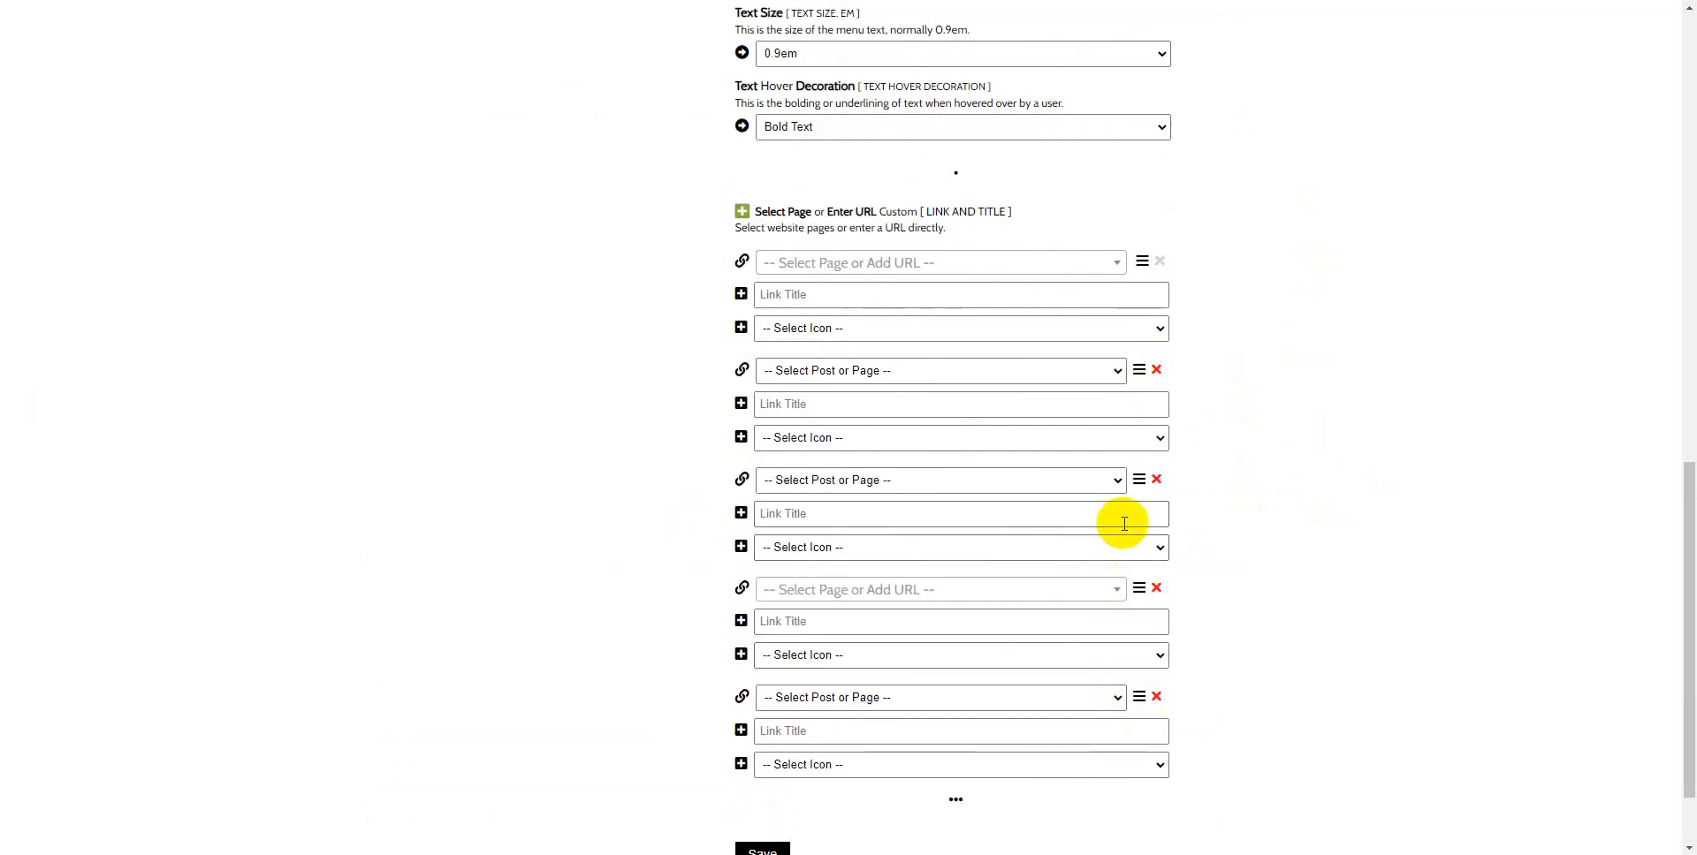
left_click_drag(1143, 488, 1149, 393)
left_click(1157, 370)
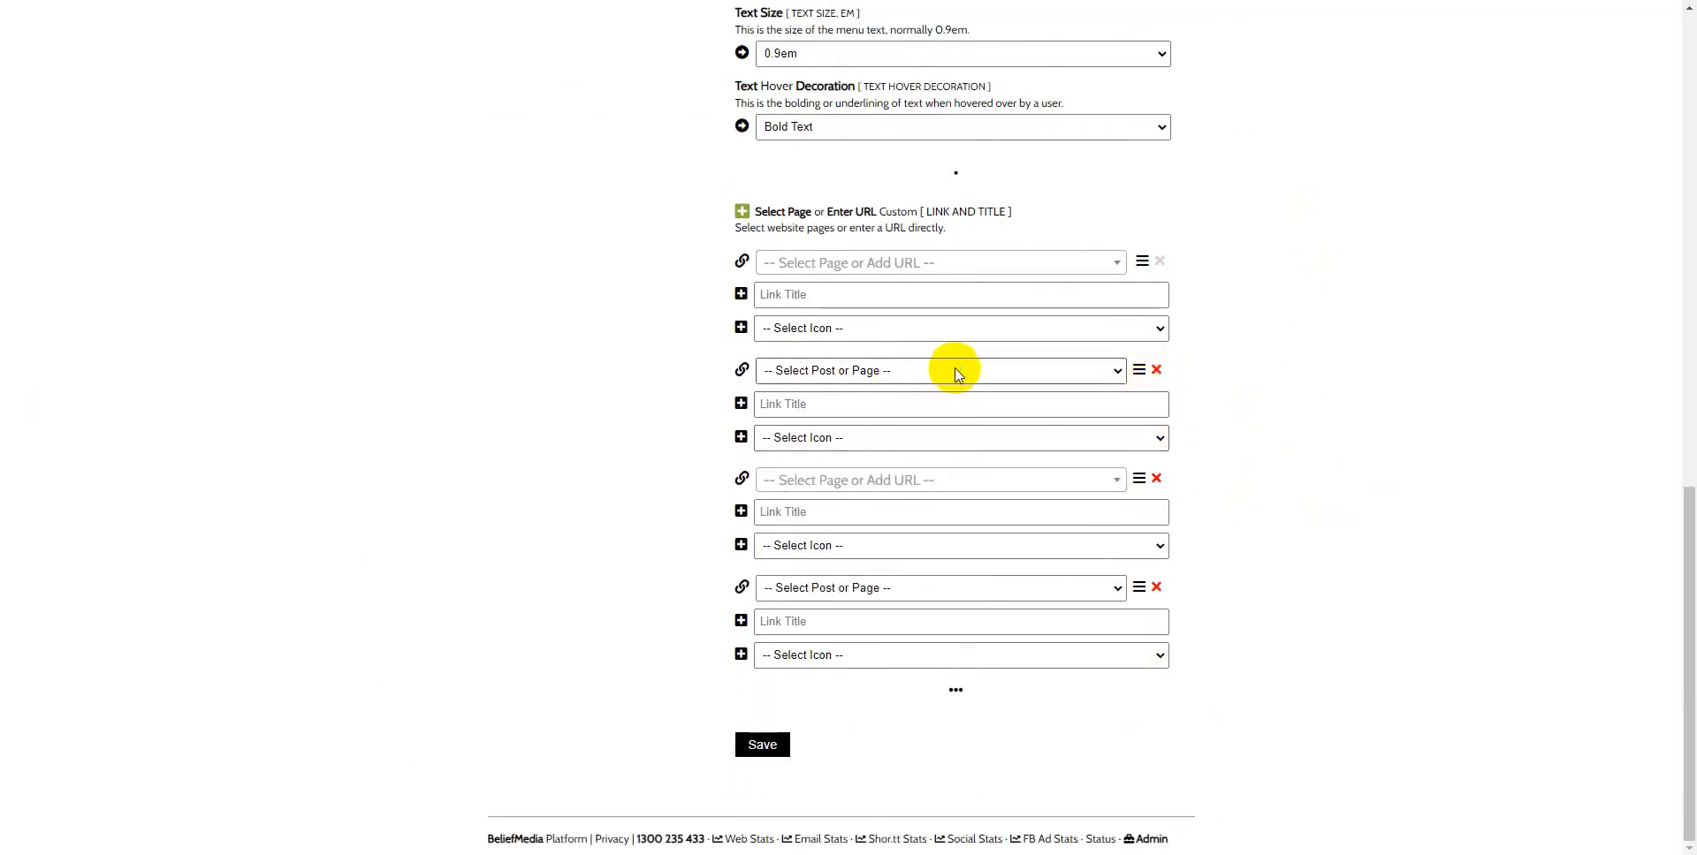
left_click(1156, 371)
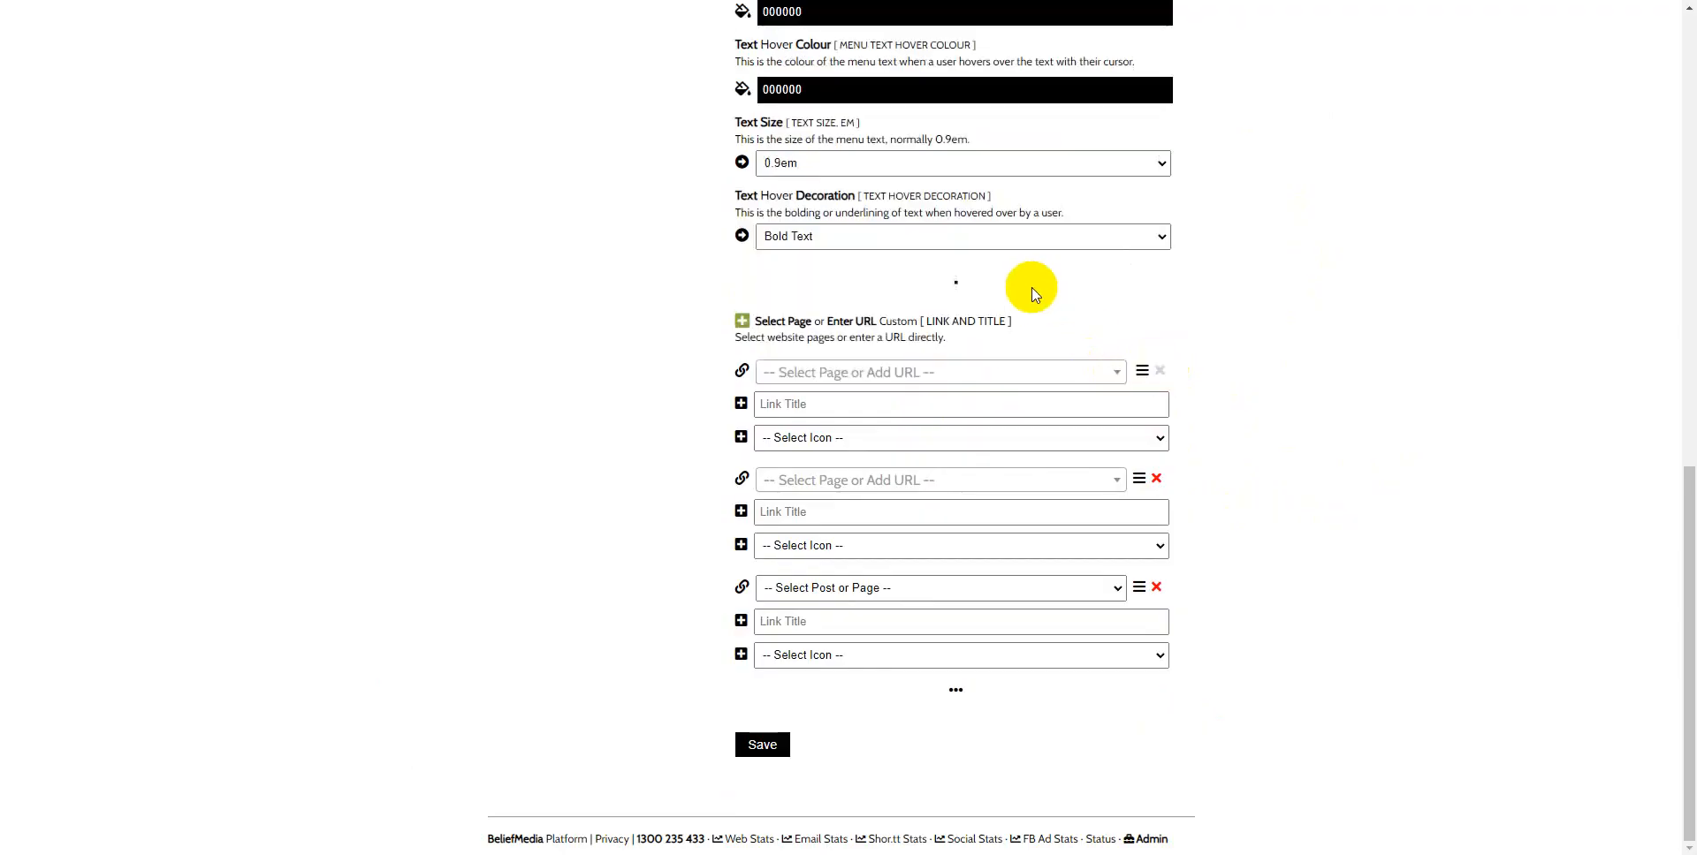
Review the link targets offered for the first entry, including resources, finance pages, login links, modals, phone numbers and email addresses
left_click(977, 388)
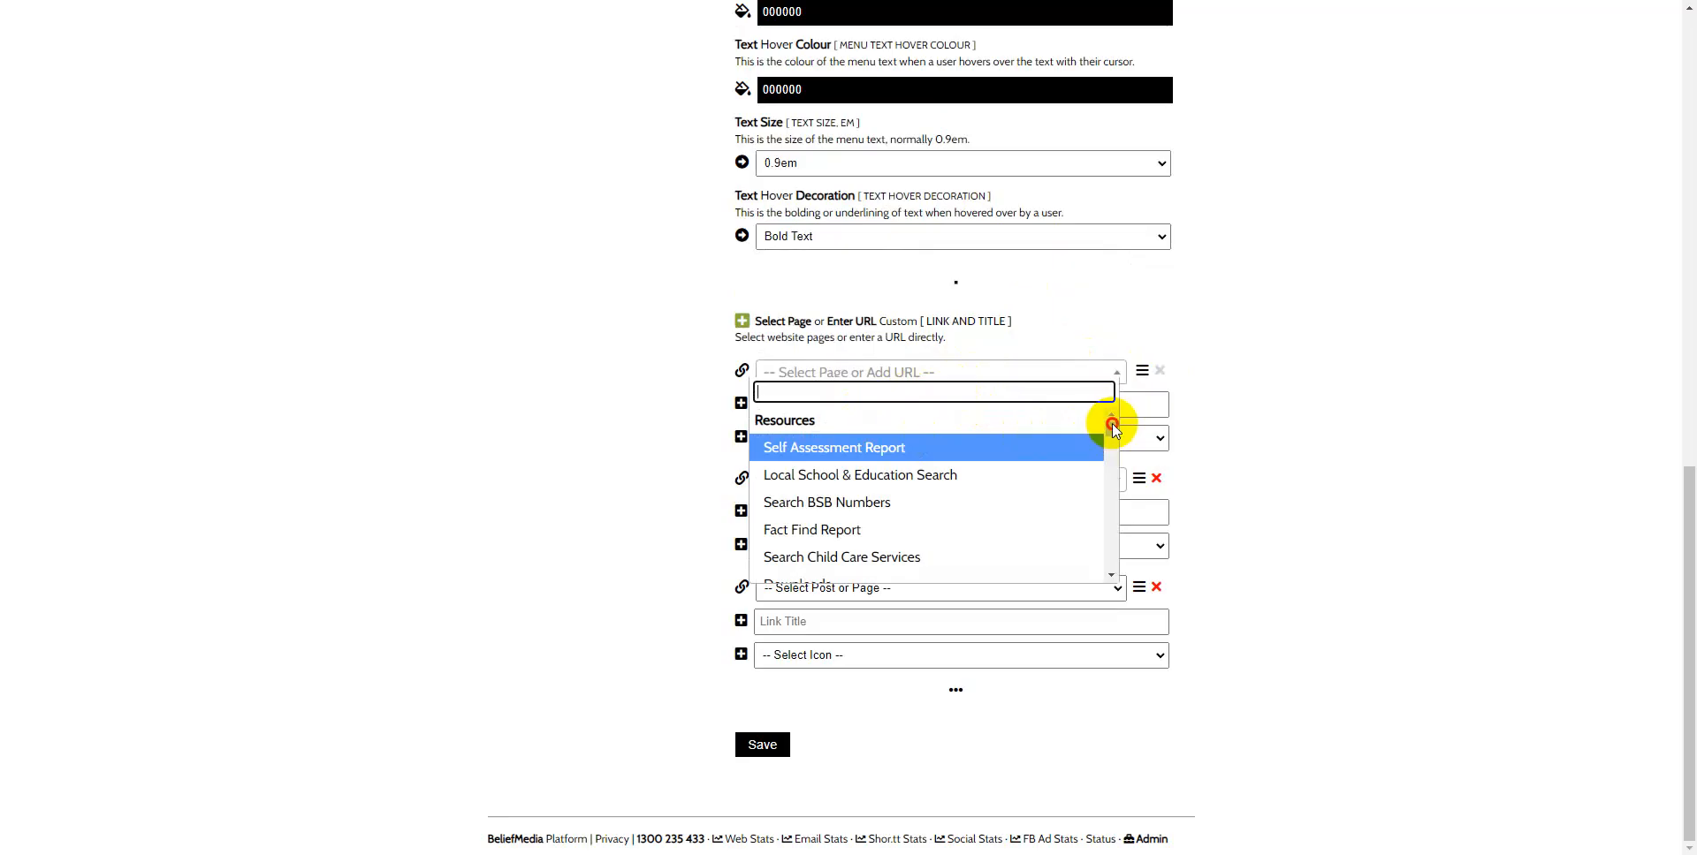
left_click_drag(1113, 429, 1109, 502)
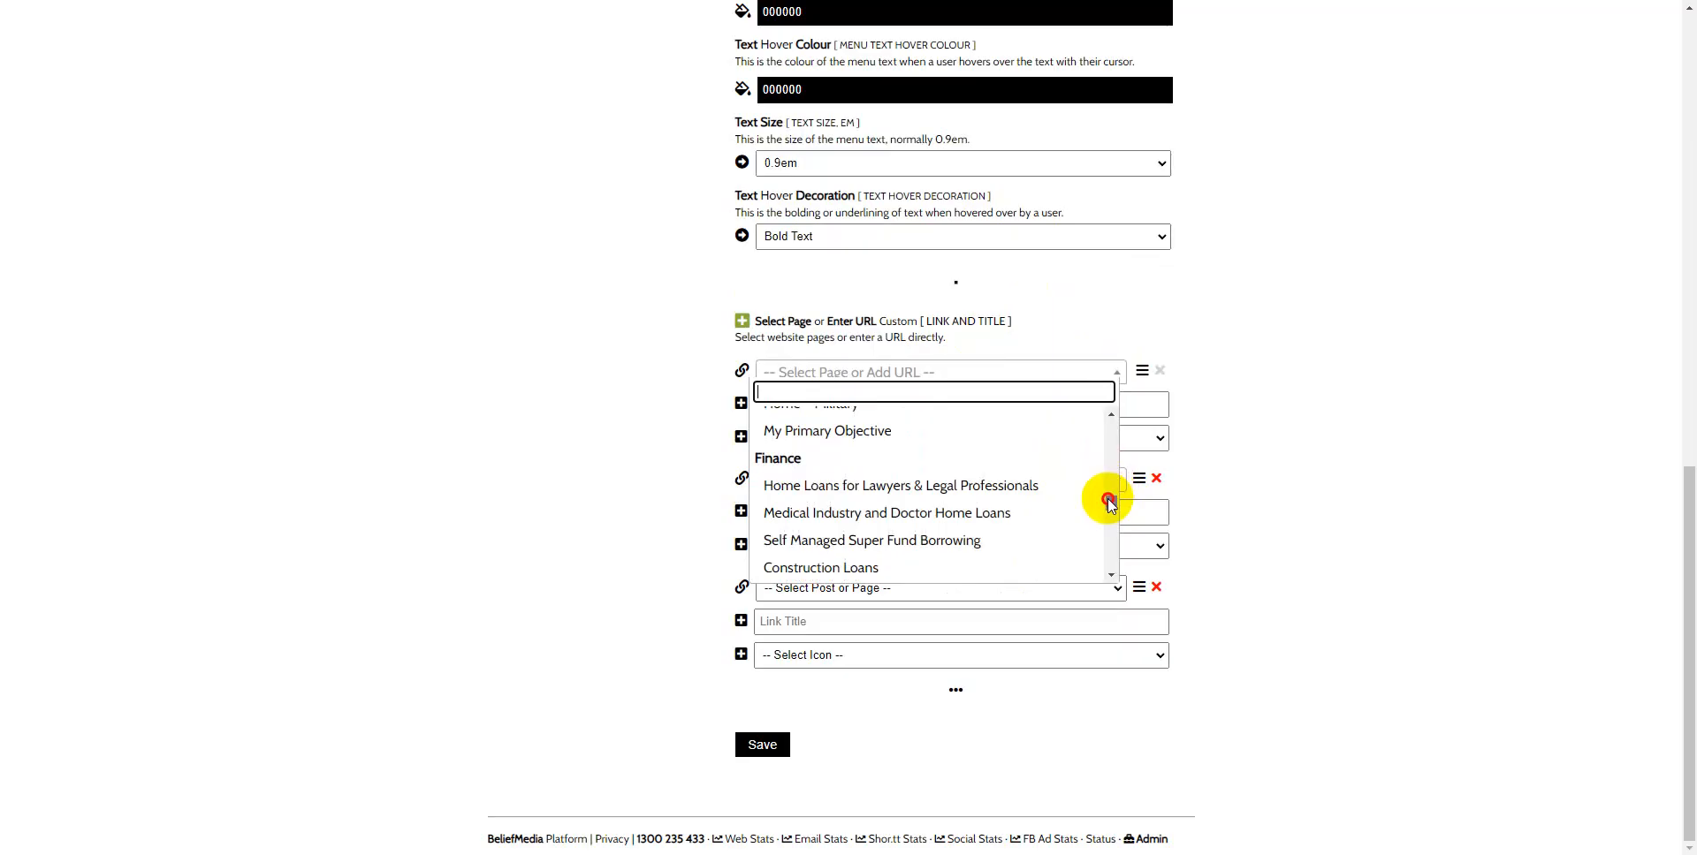
left_click_drag(1109, 501, 1106, 506)
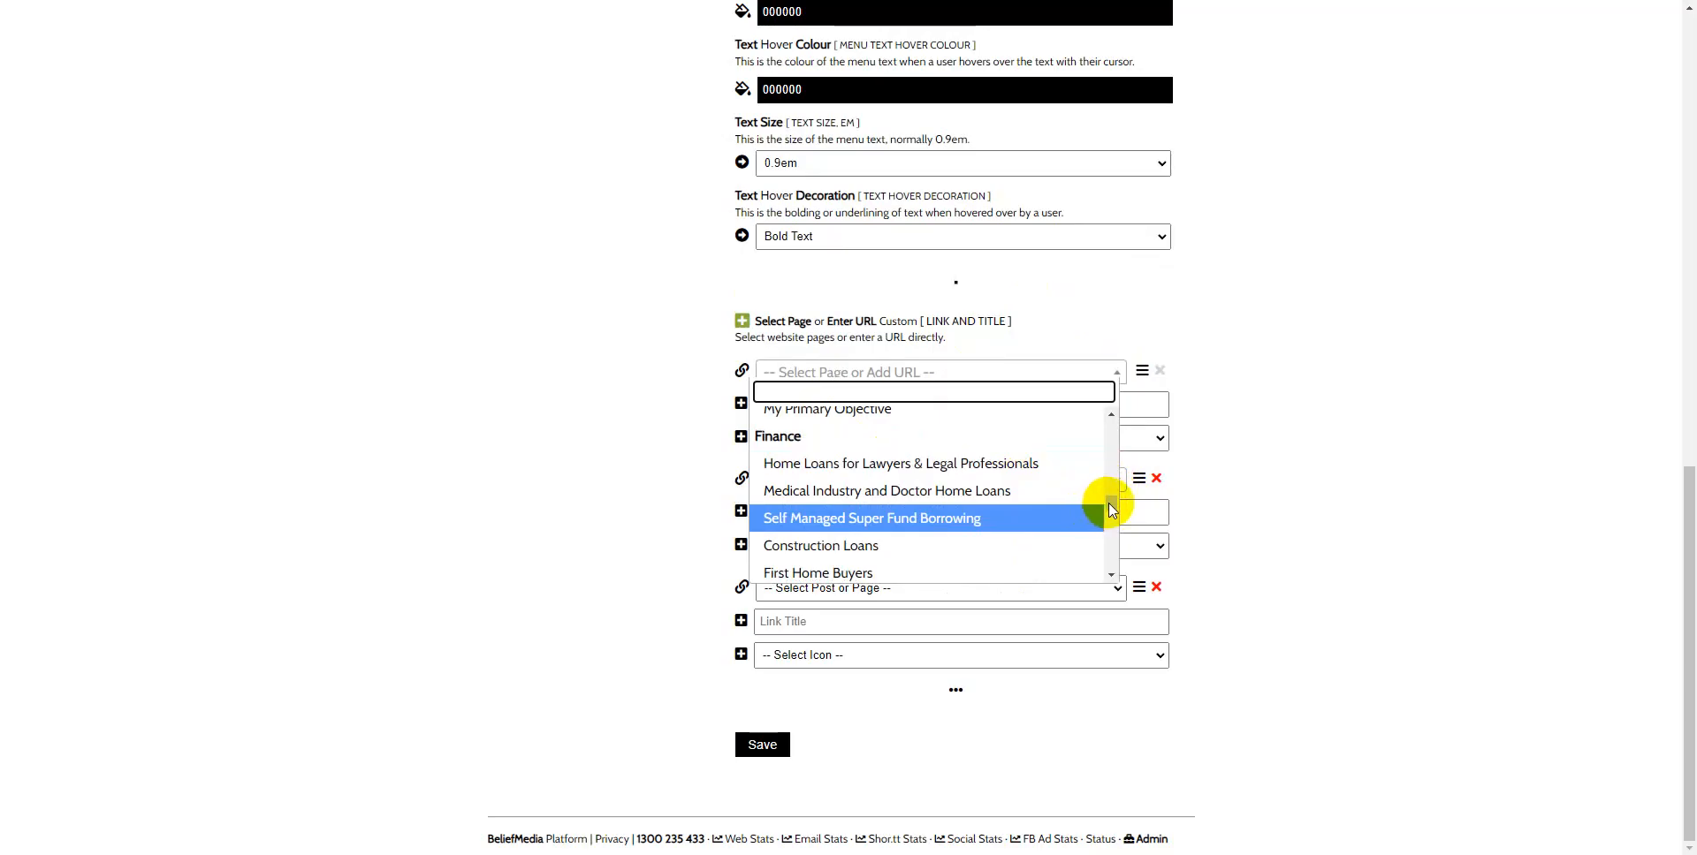
left_click_drag(1110, 502, 1112, 542)
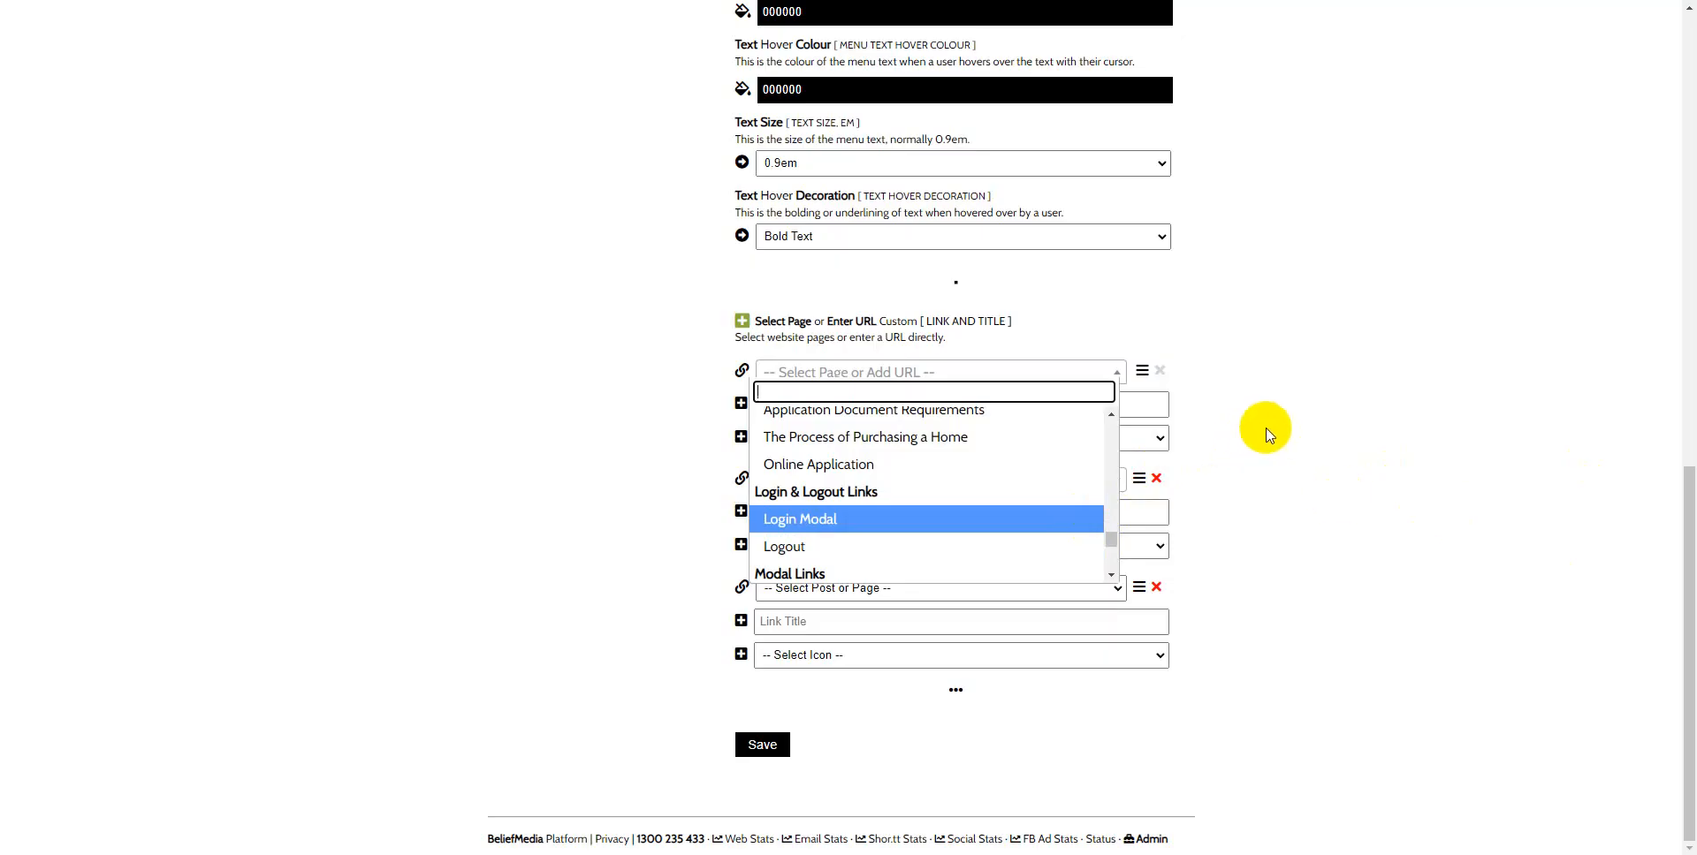
scroll(1104, 576, "down", 3)
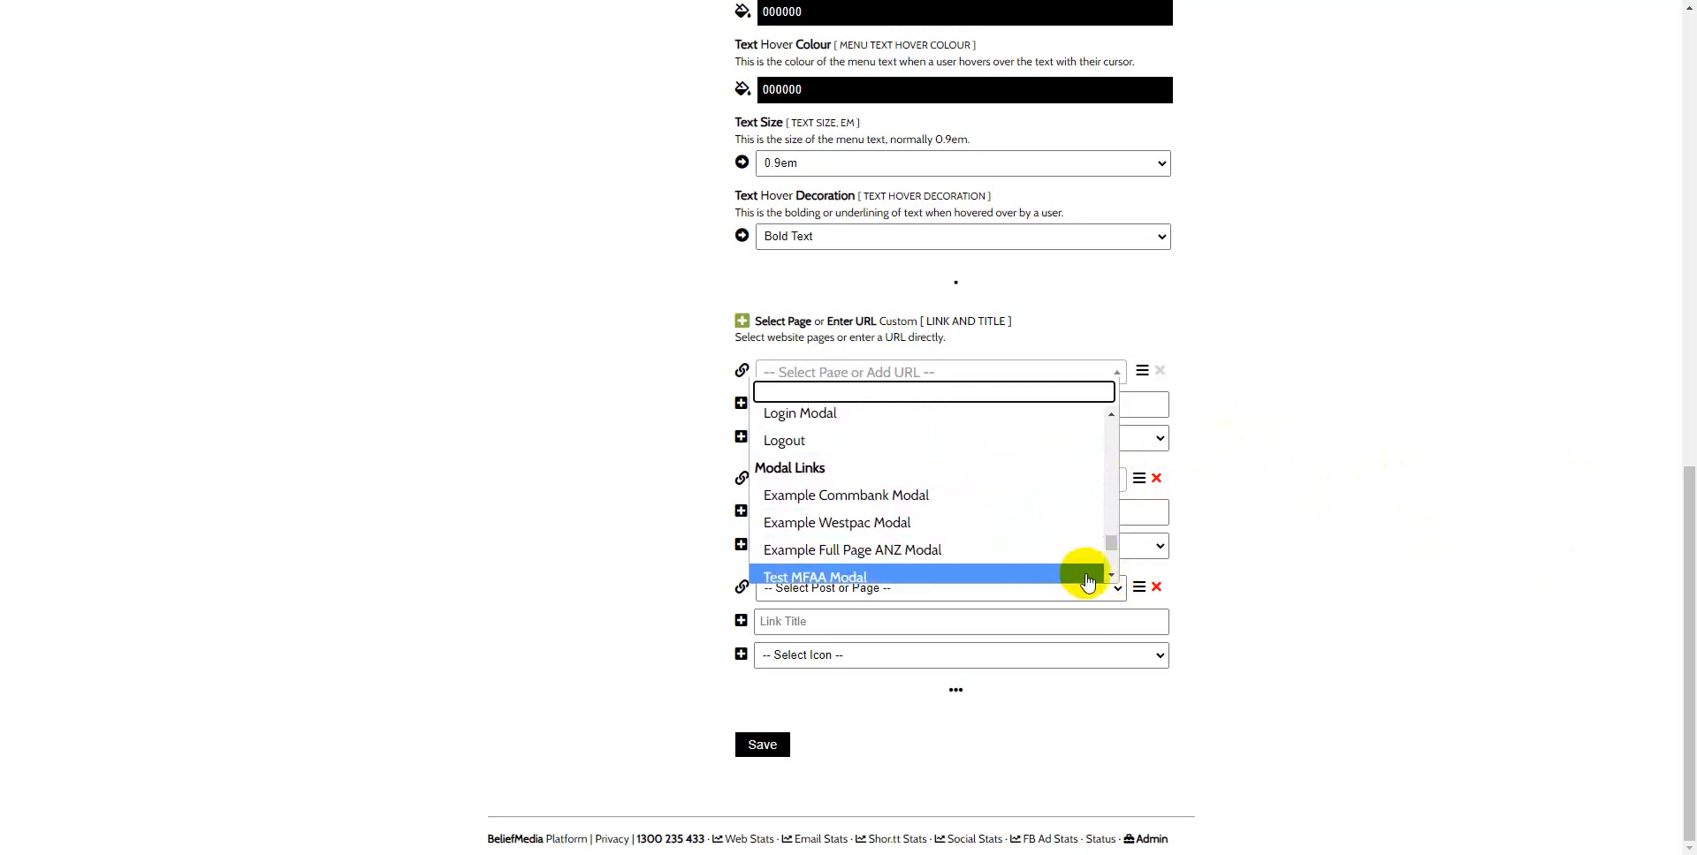
scroll(1110, 577, "down", 2)
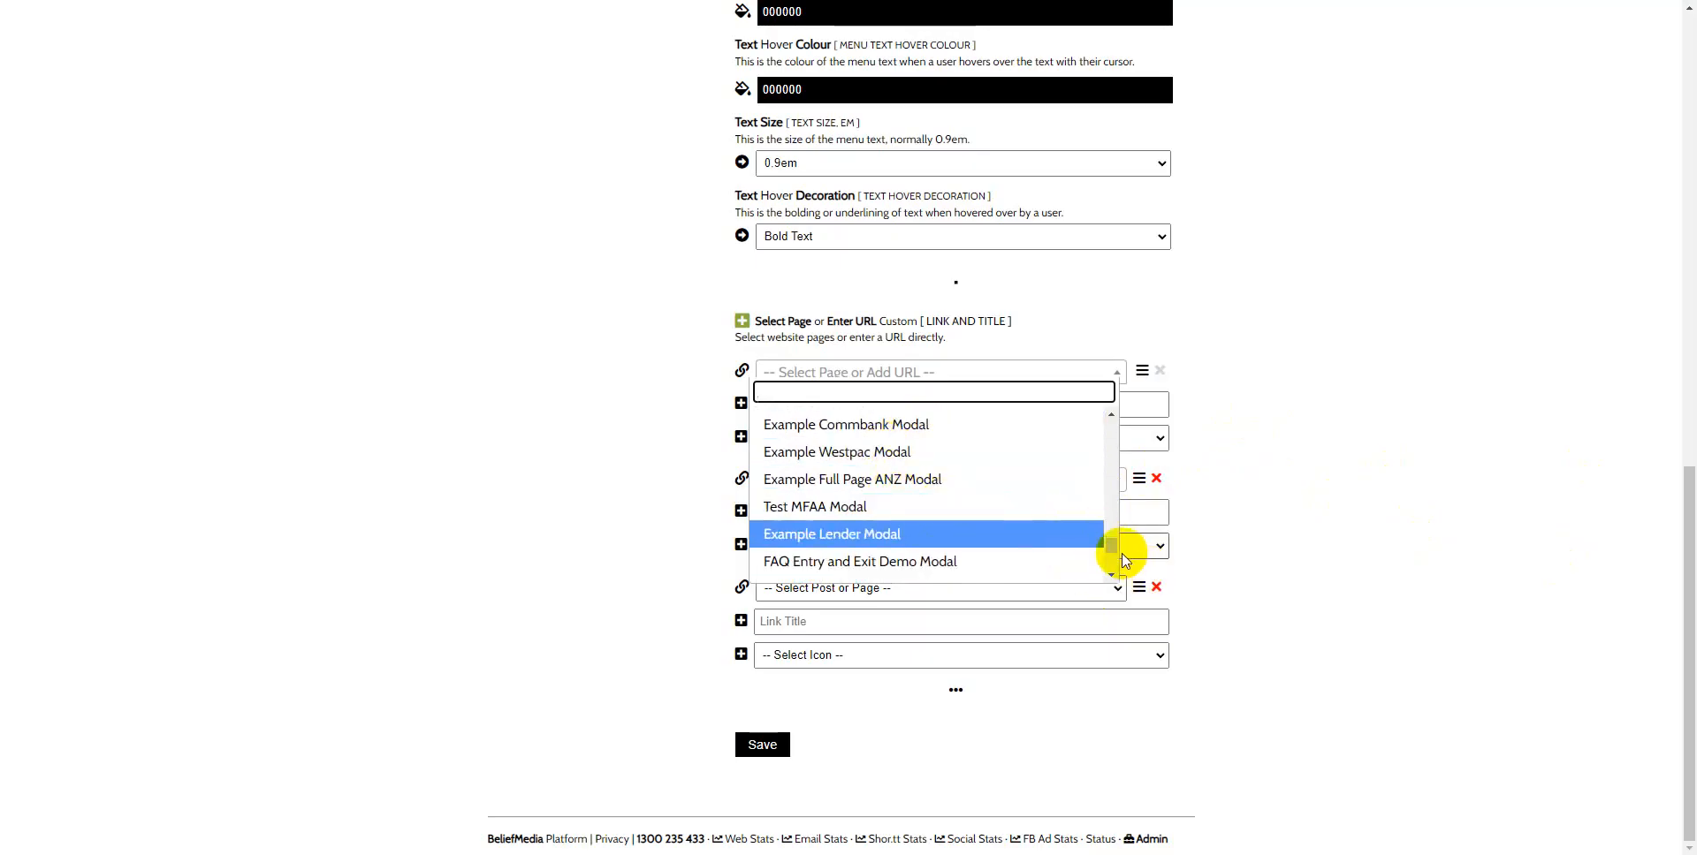
left_click_drag(1112, 544, 1111, 551)
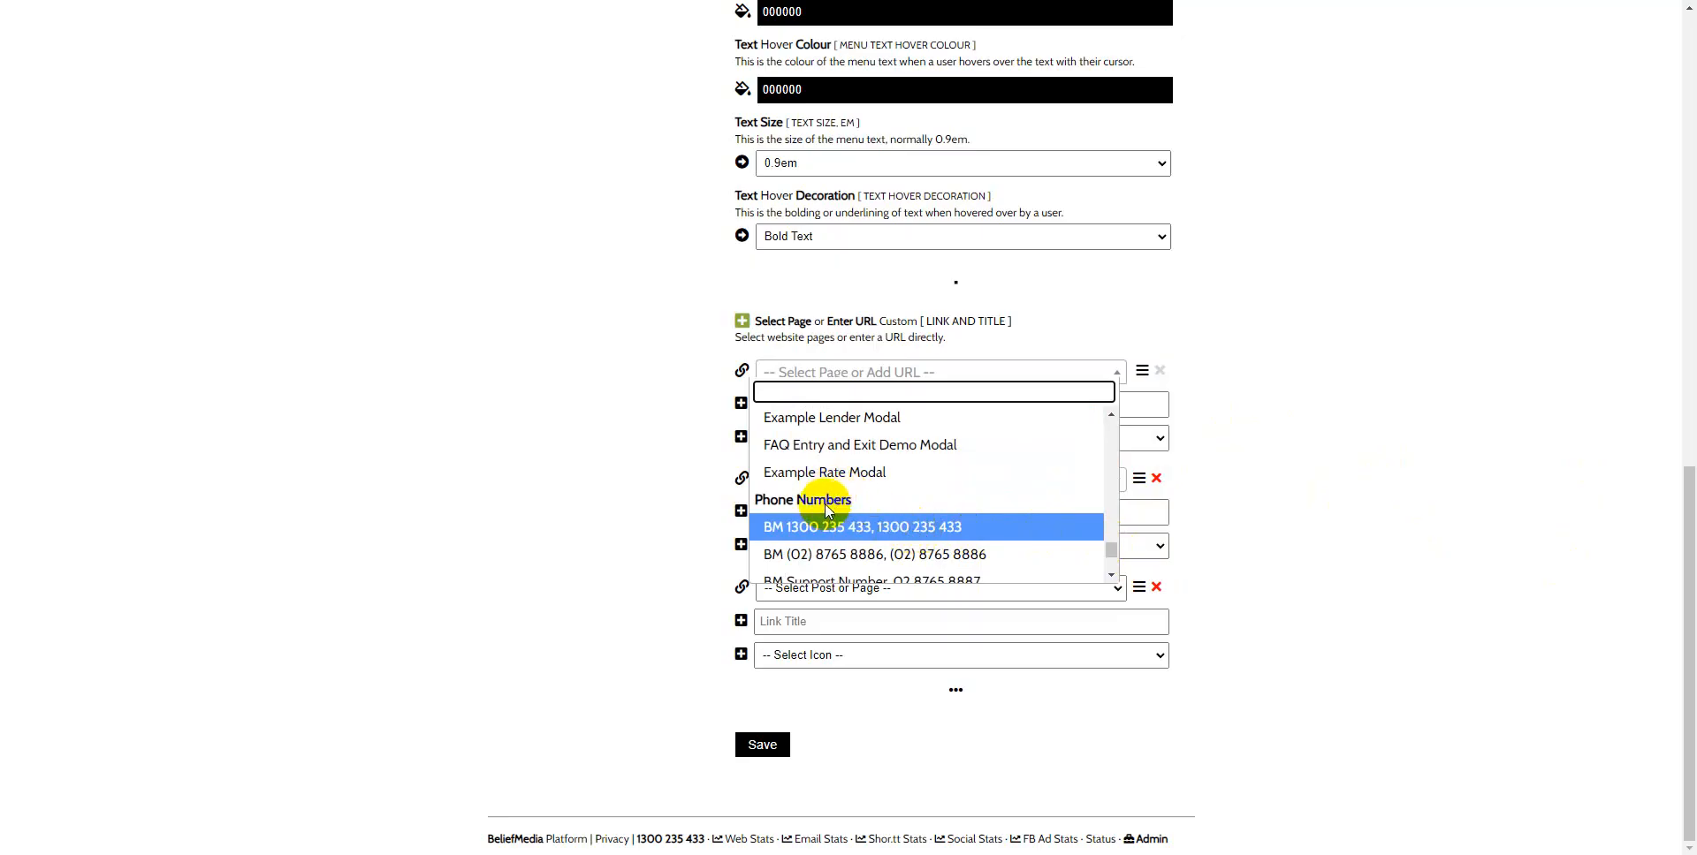
scroll(824, 504, "down", 3)
scroll(850, 489, "down", 3)
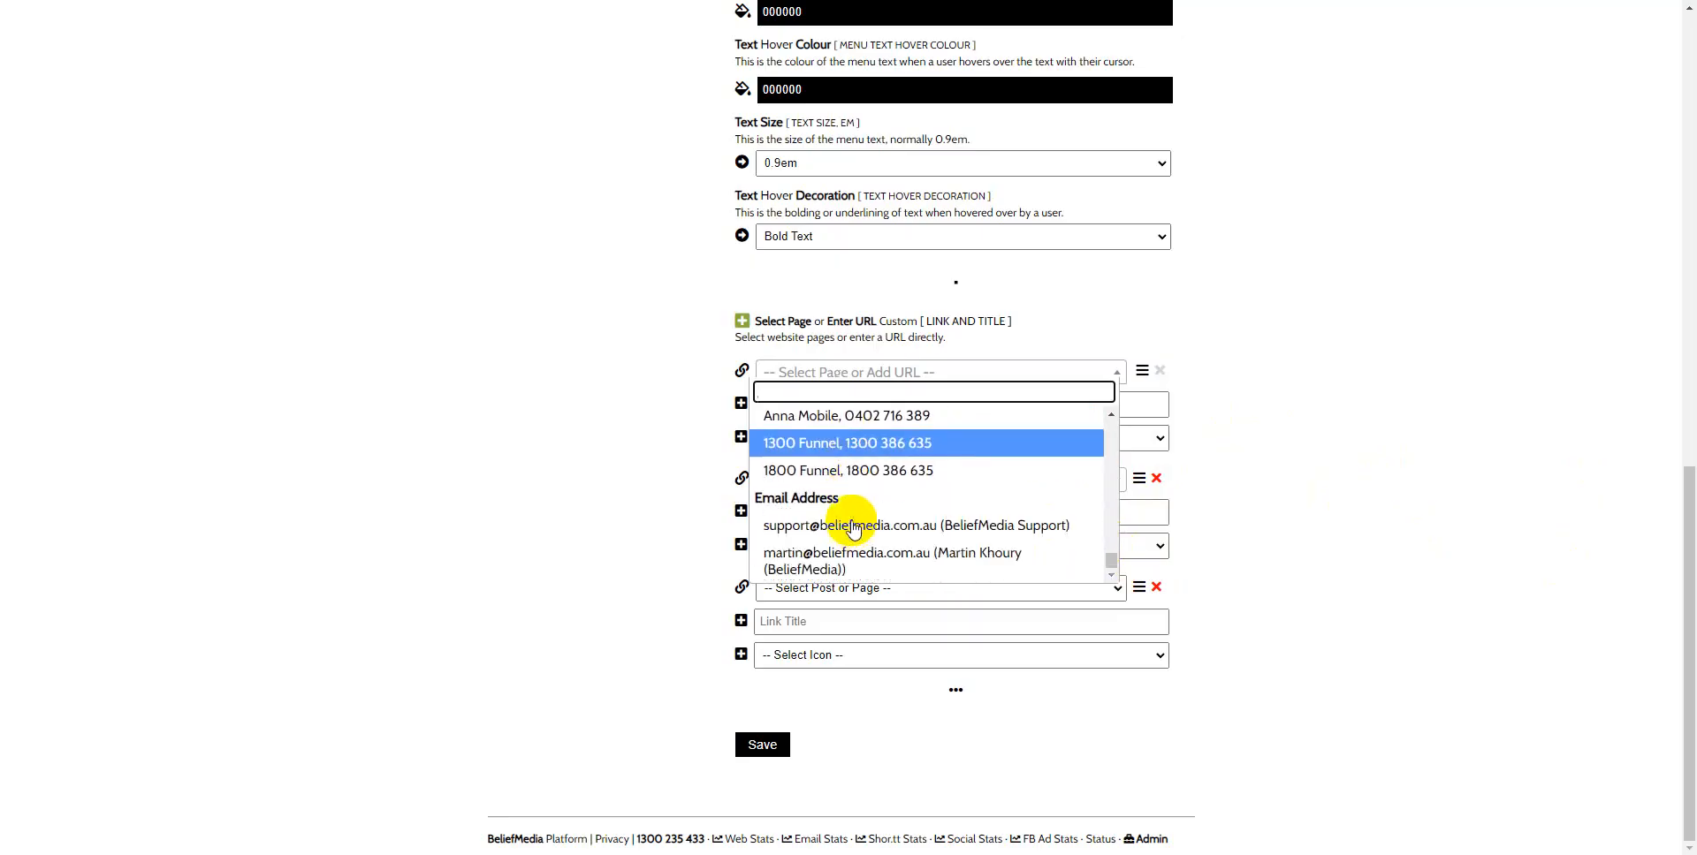
scroll(875, 495, "up", 6)
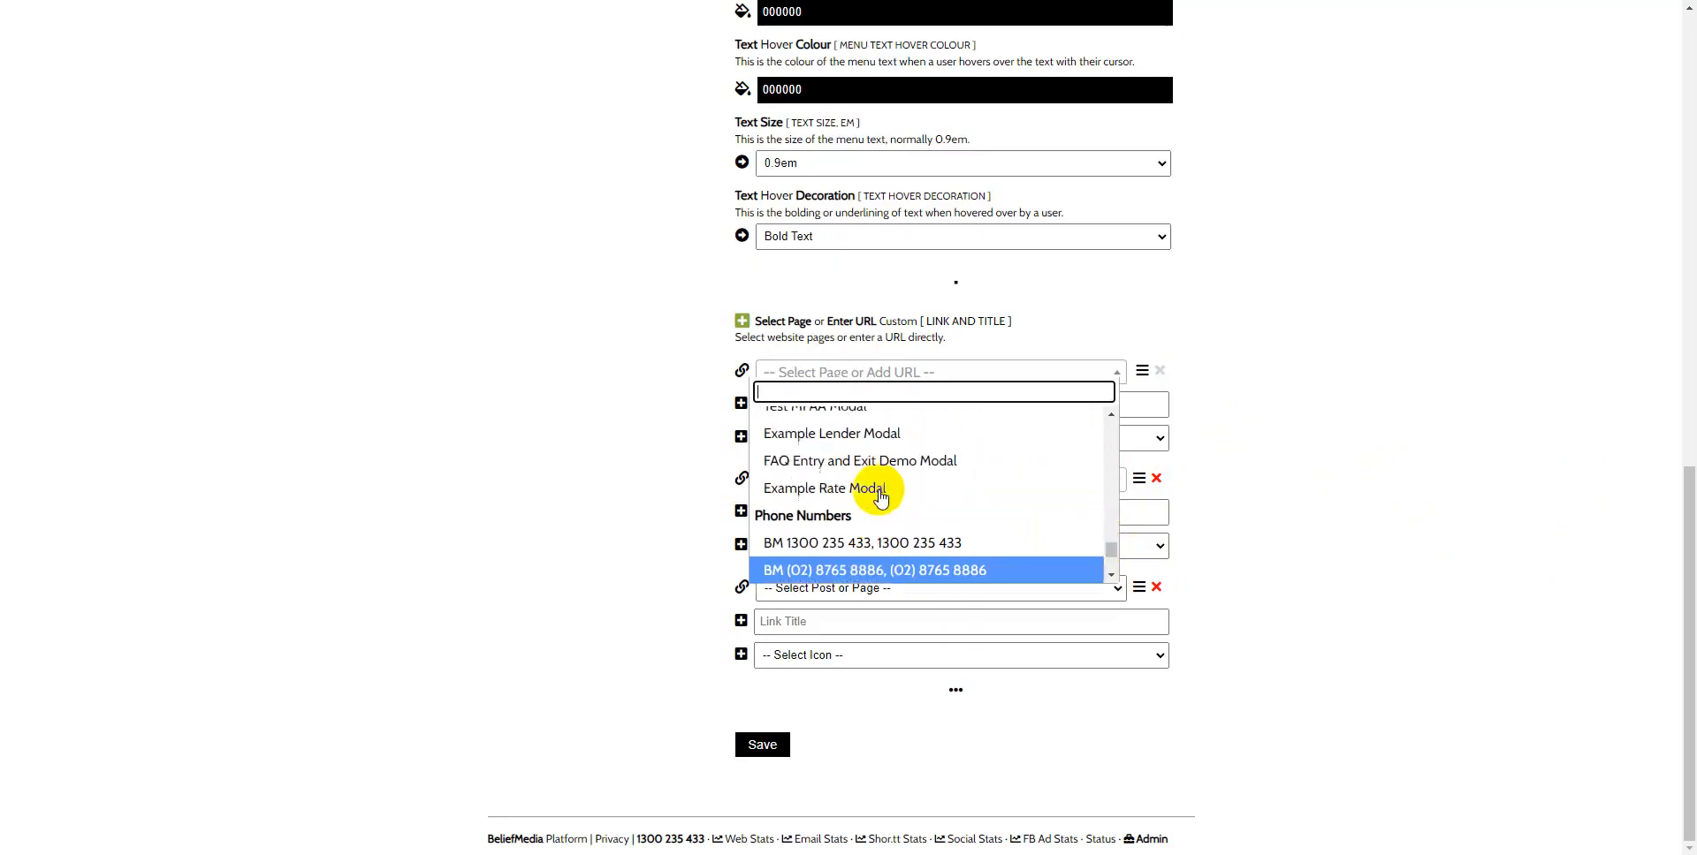
scroll(870, 486, "up", 4)
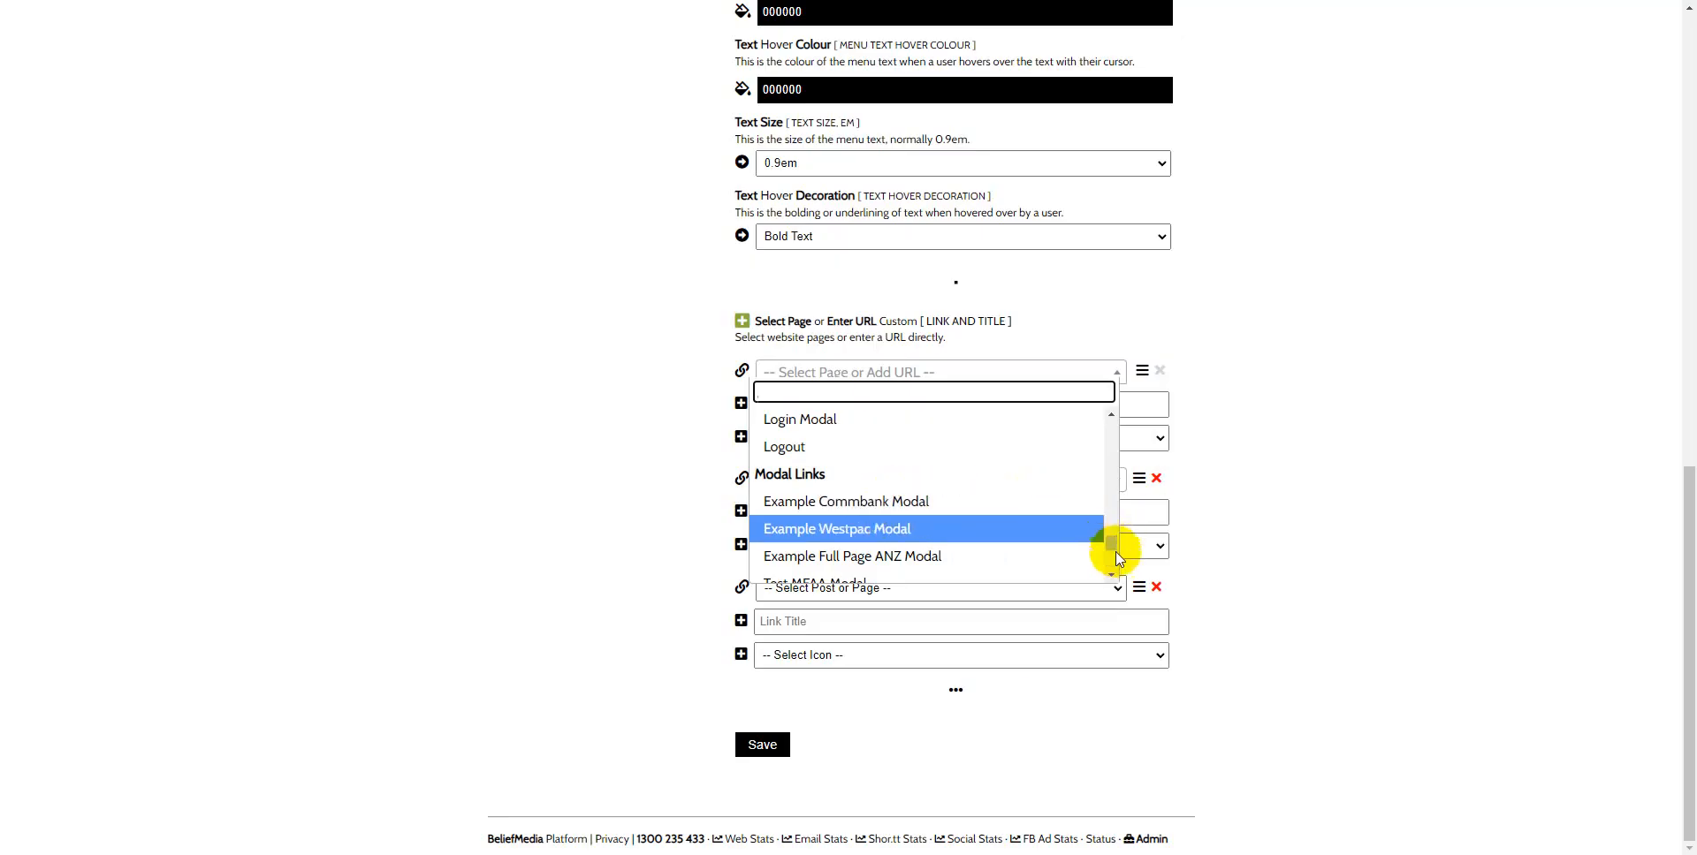
left_click_drag(1111, 541, 1118, 547)
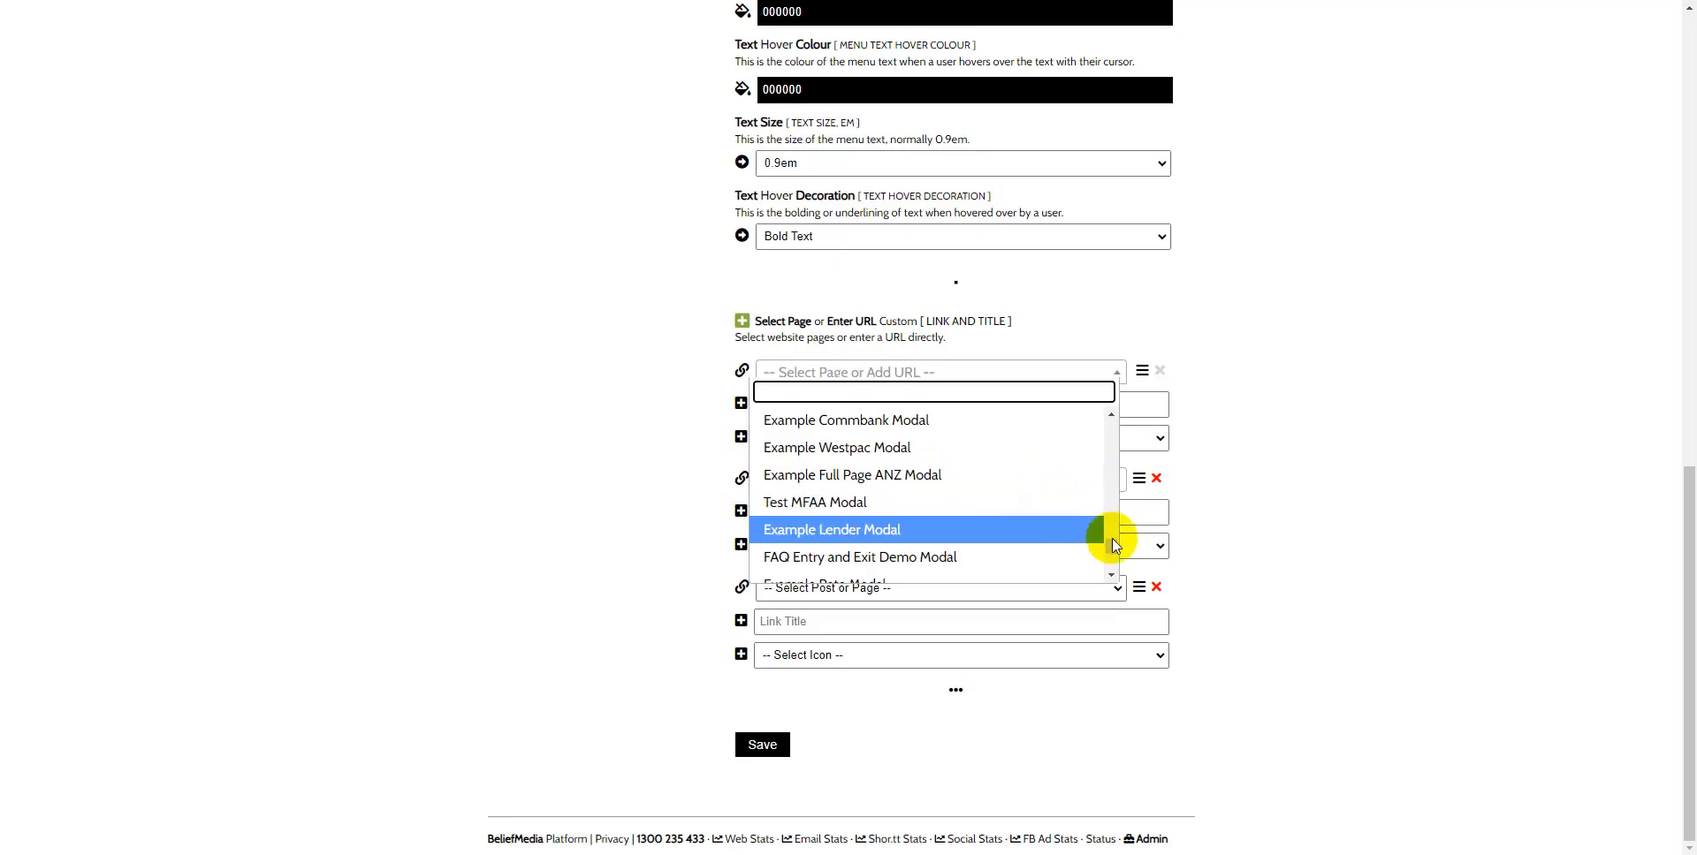
left_click_drag(1111, 544, 1111, 428)
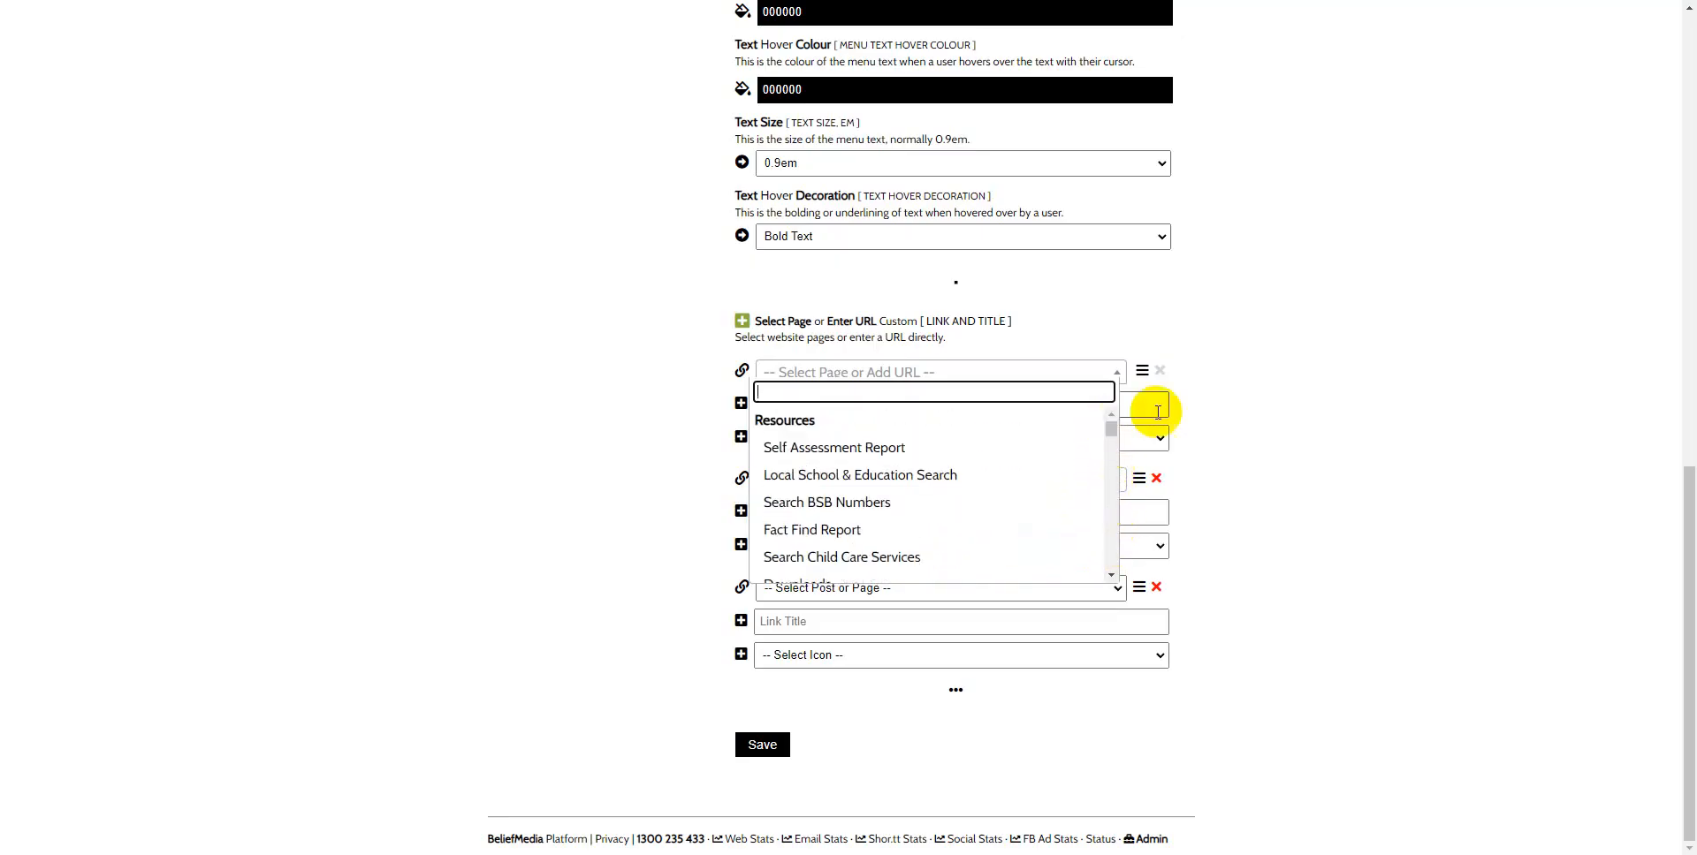
left_click(1241, 370)
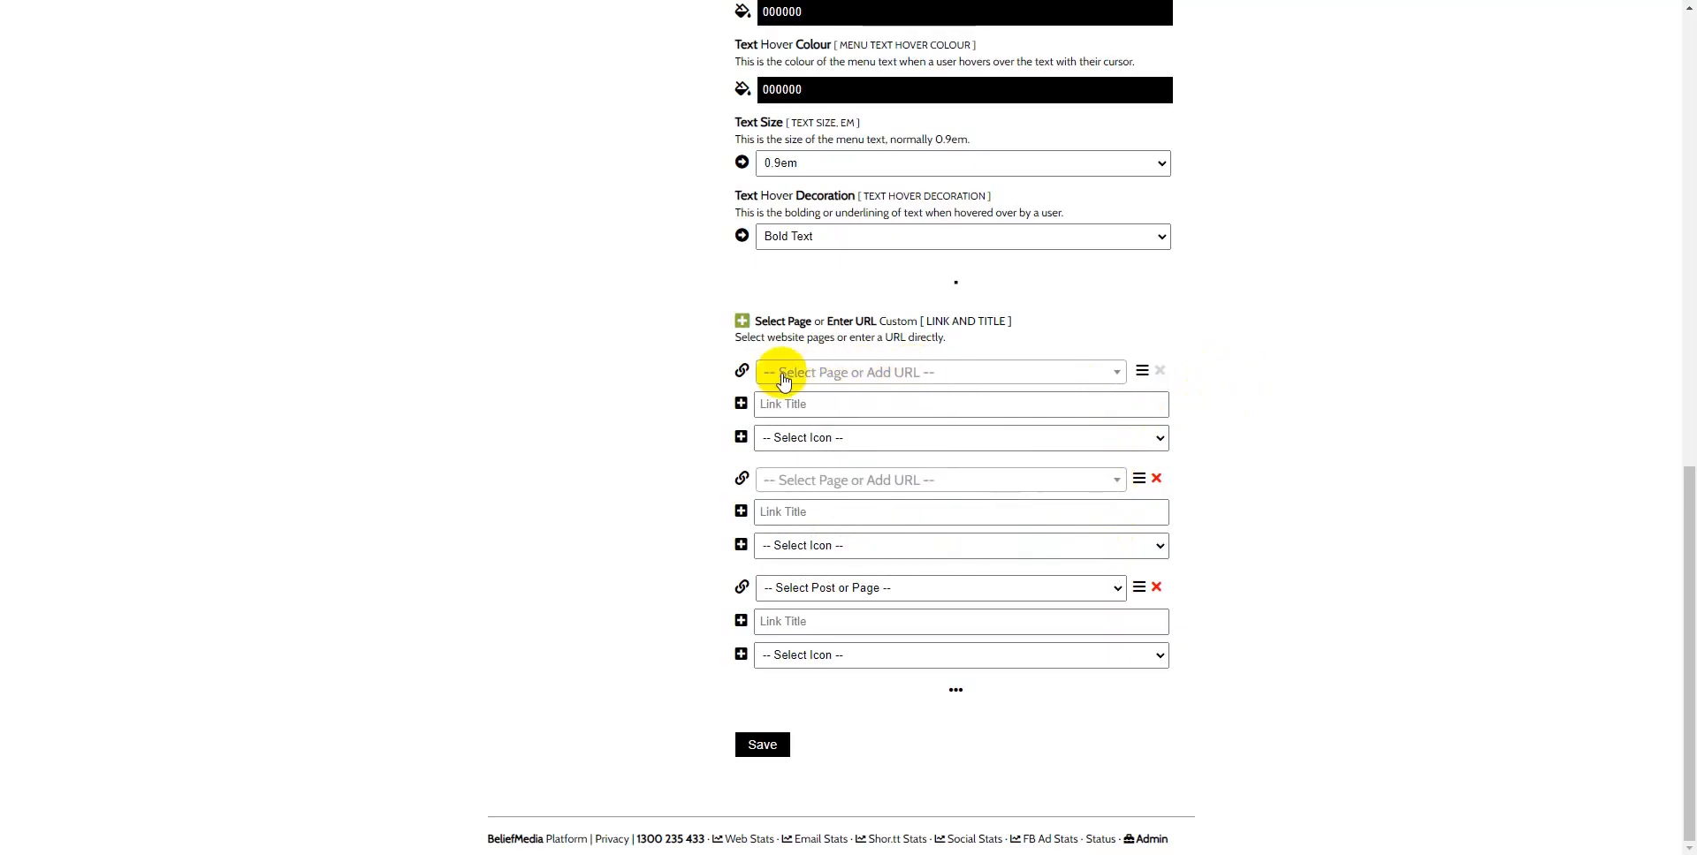
Link the first entry to the 1300 Funnel phone number and set its link title to "1300 Funnel"
left_click(1045, 378)
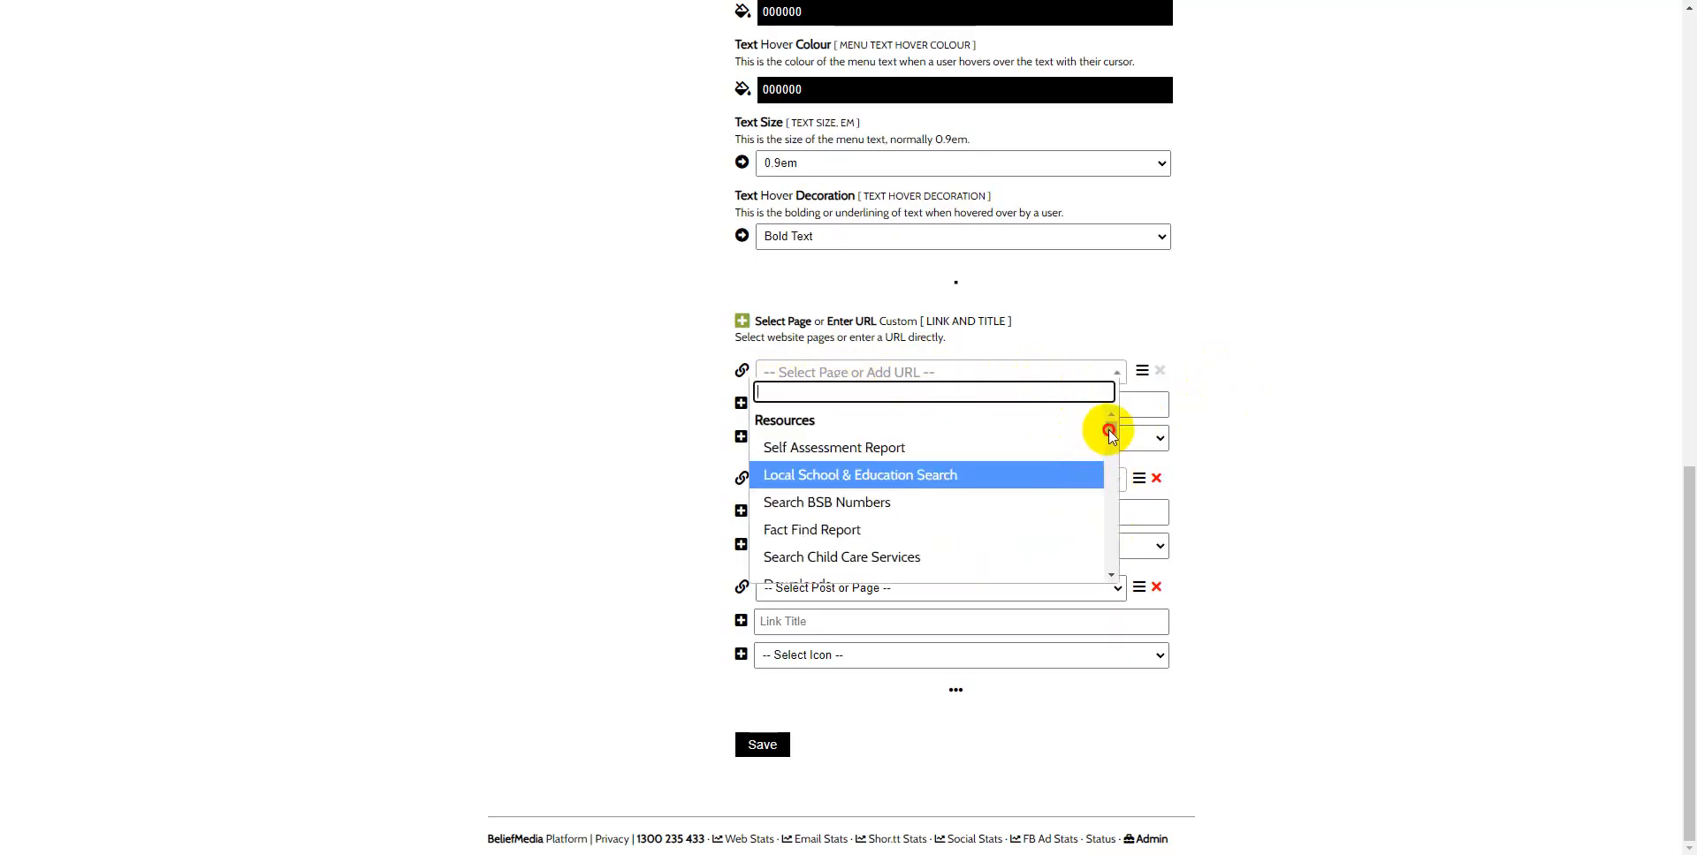
left_click_drag(1108, 430, 1109, 585)
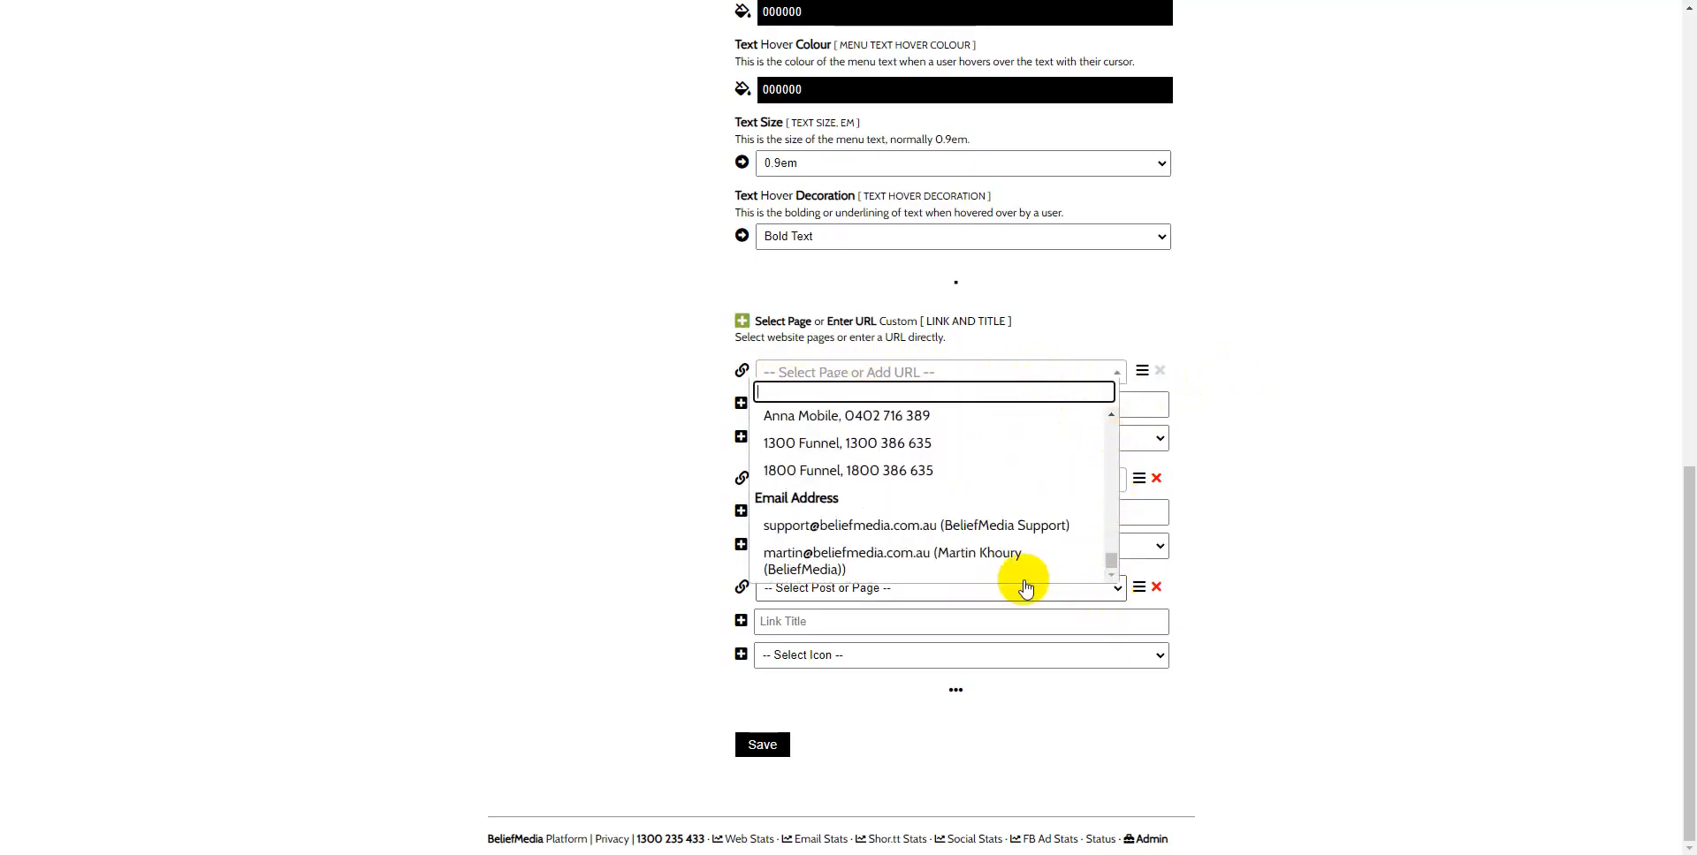
left_click(881, 455)
left_click(805, 400)
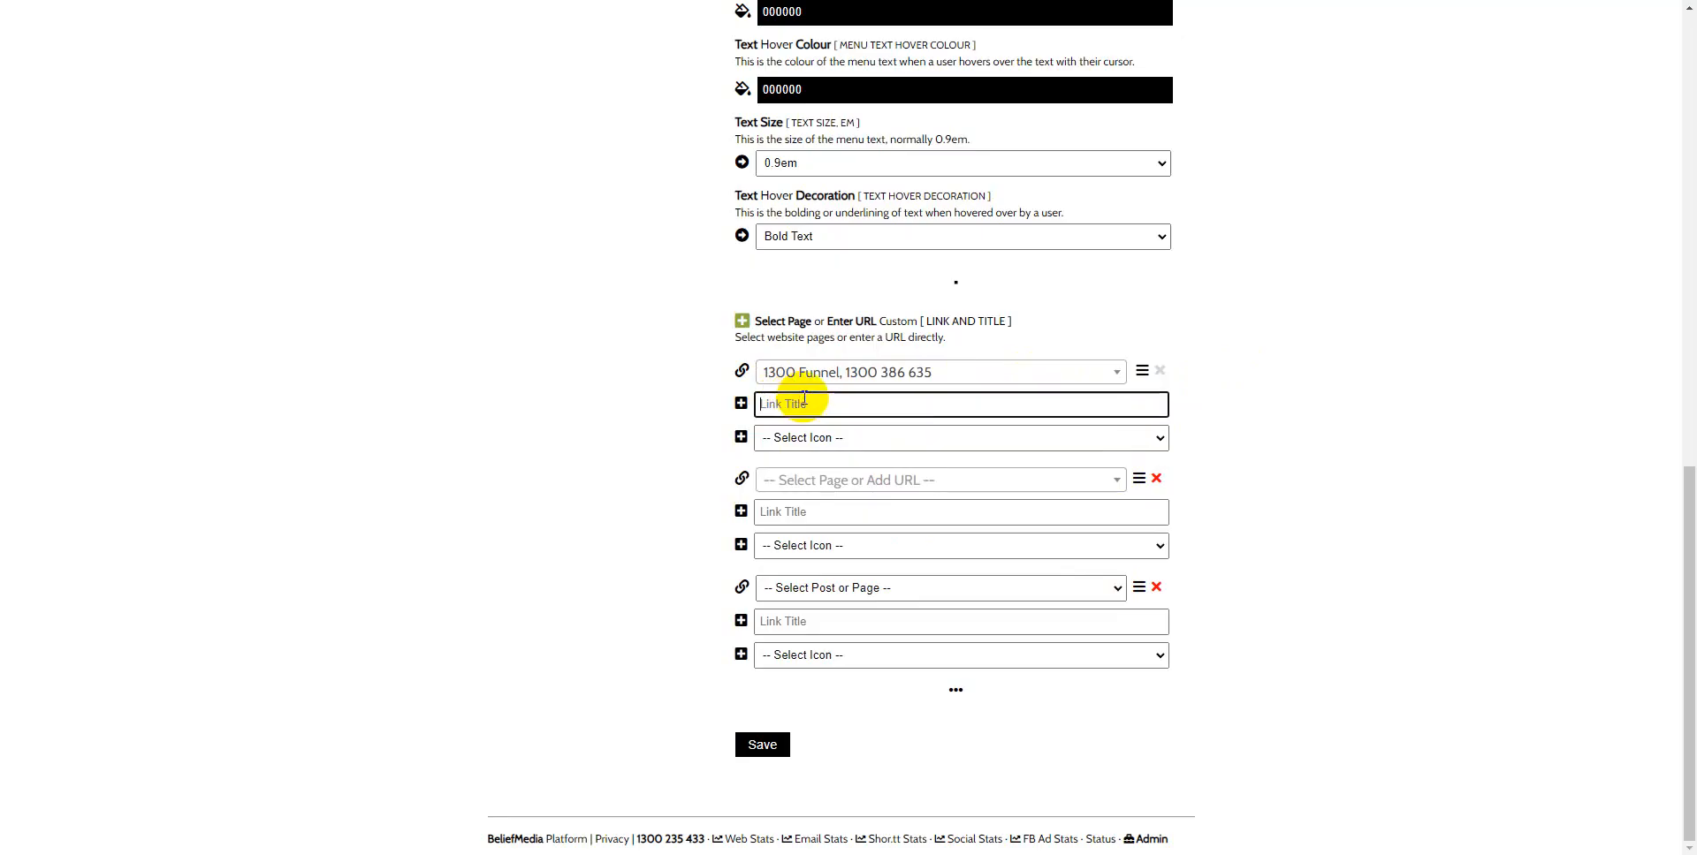
type("retertyert")
left_click_drag(822, 404, 702, 403)
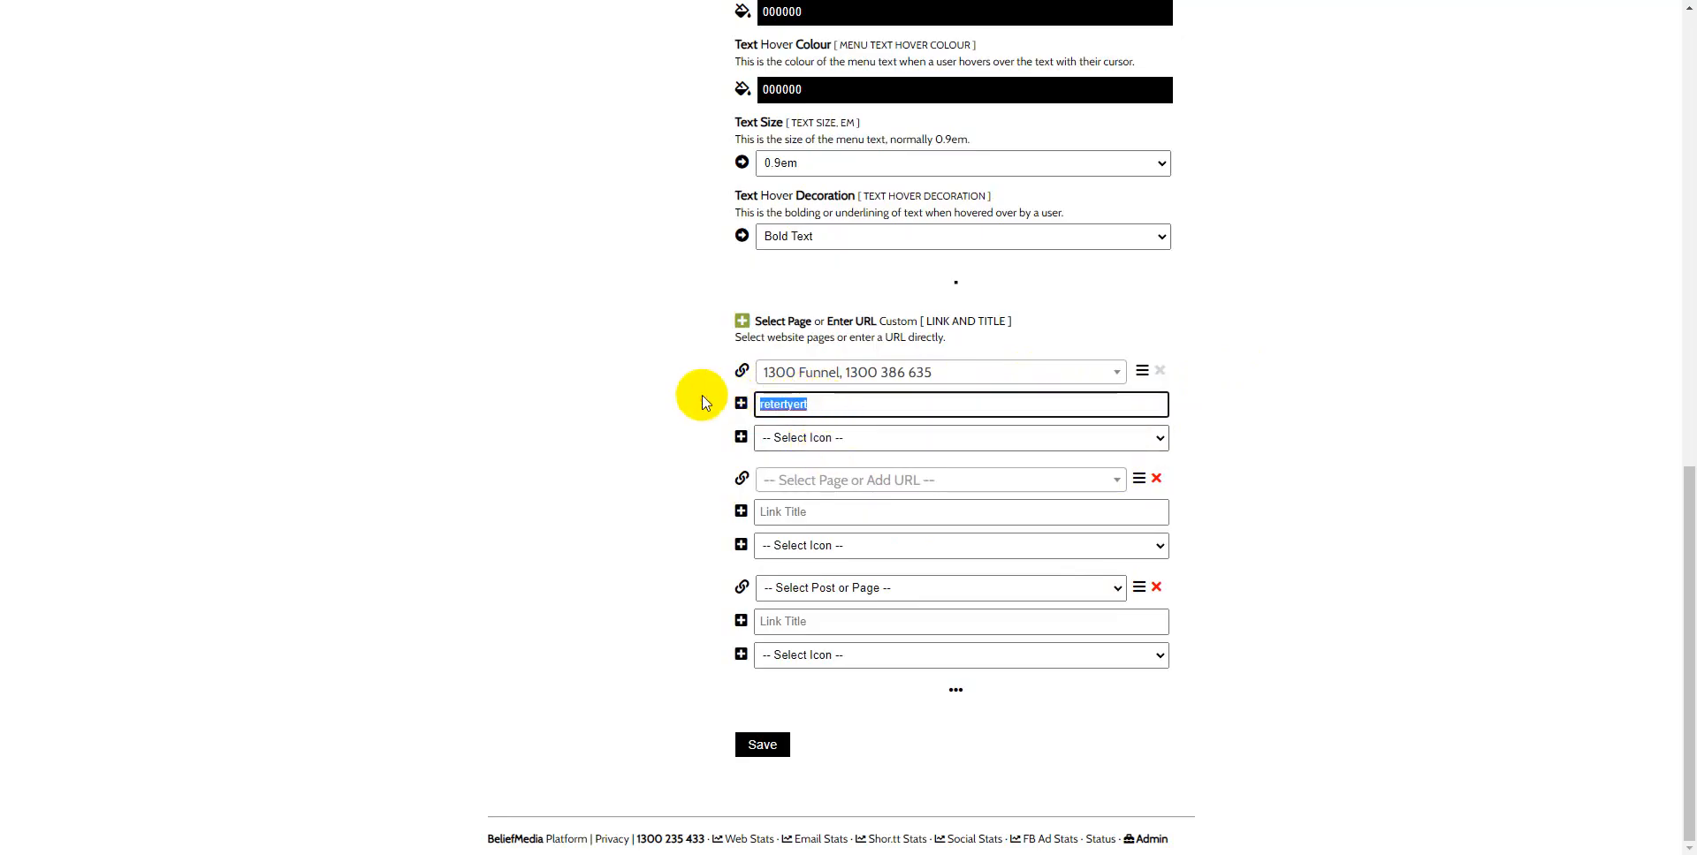
type("130")
type("0 Fbn")
type("unnel")
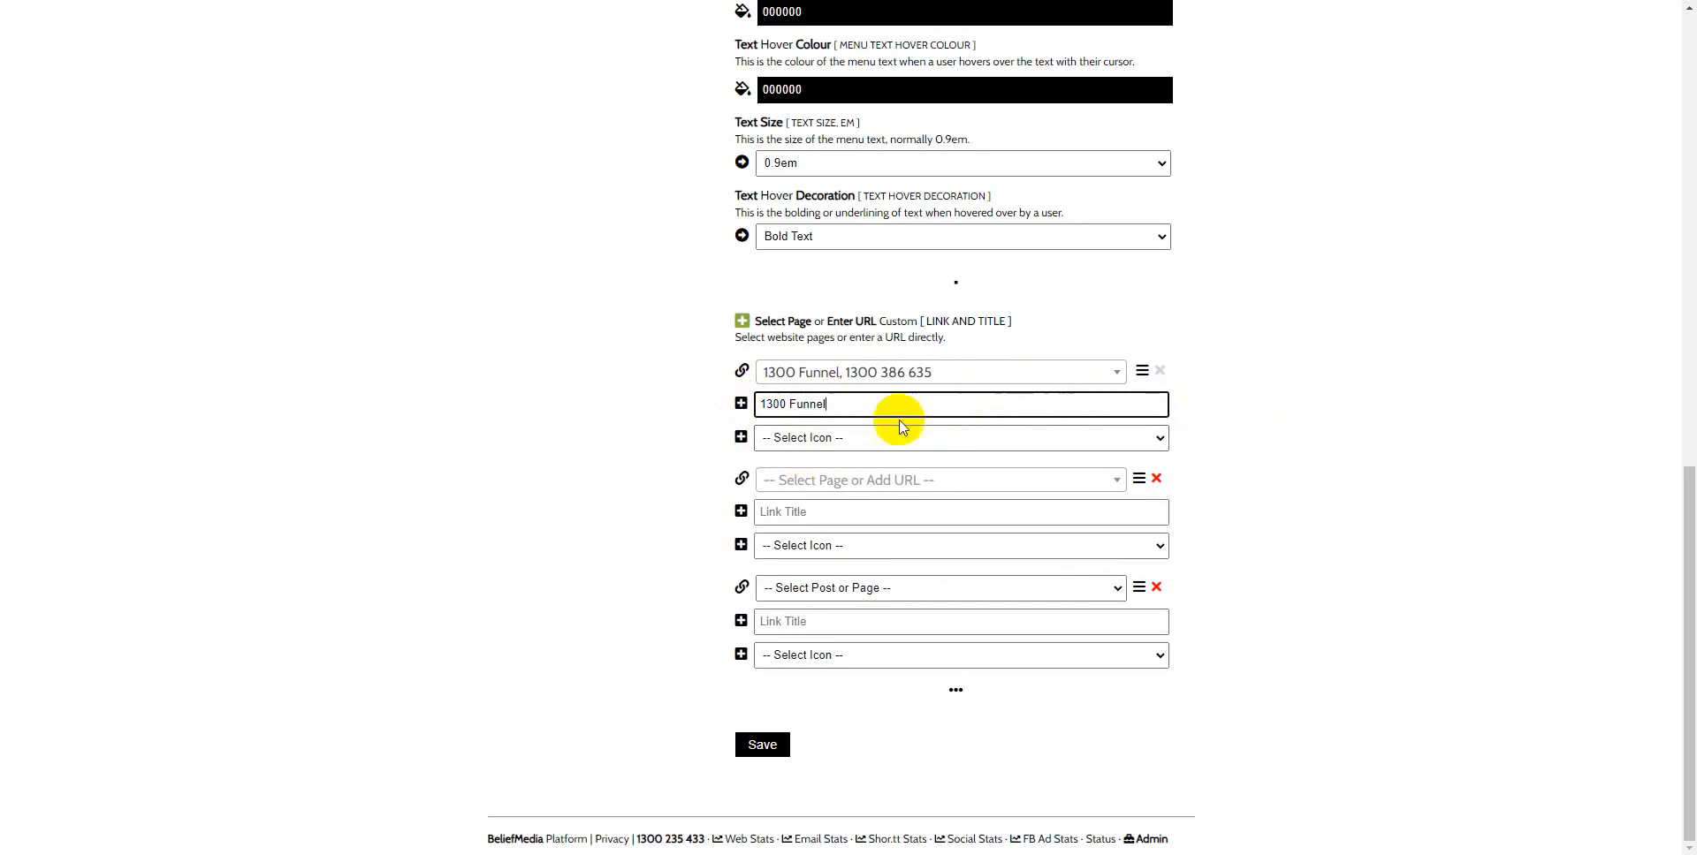
Review the icon choices for the first link entry alongside the menu's leading icon, spacing and text style settings
left_click(866, 448)
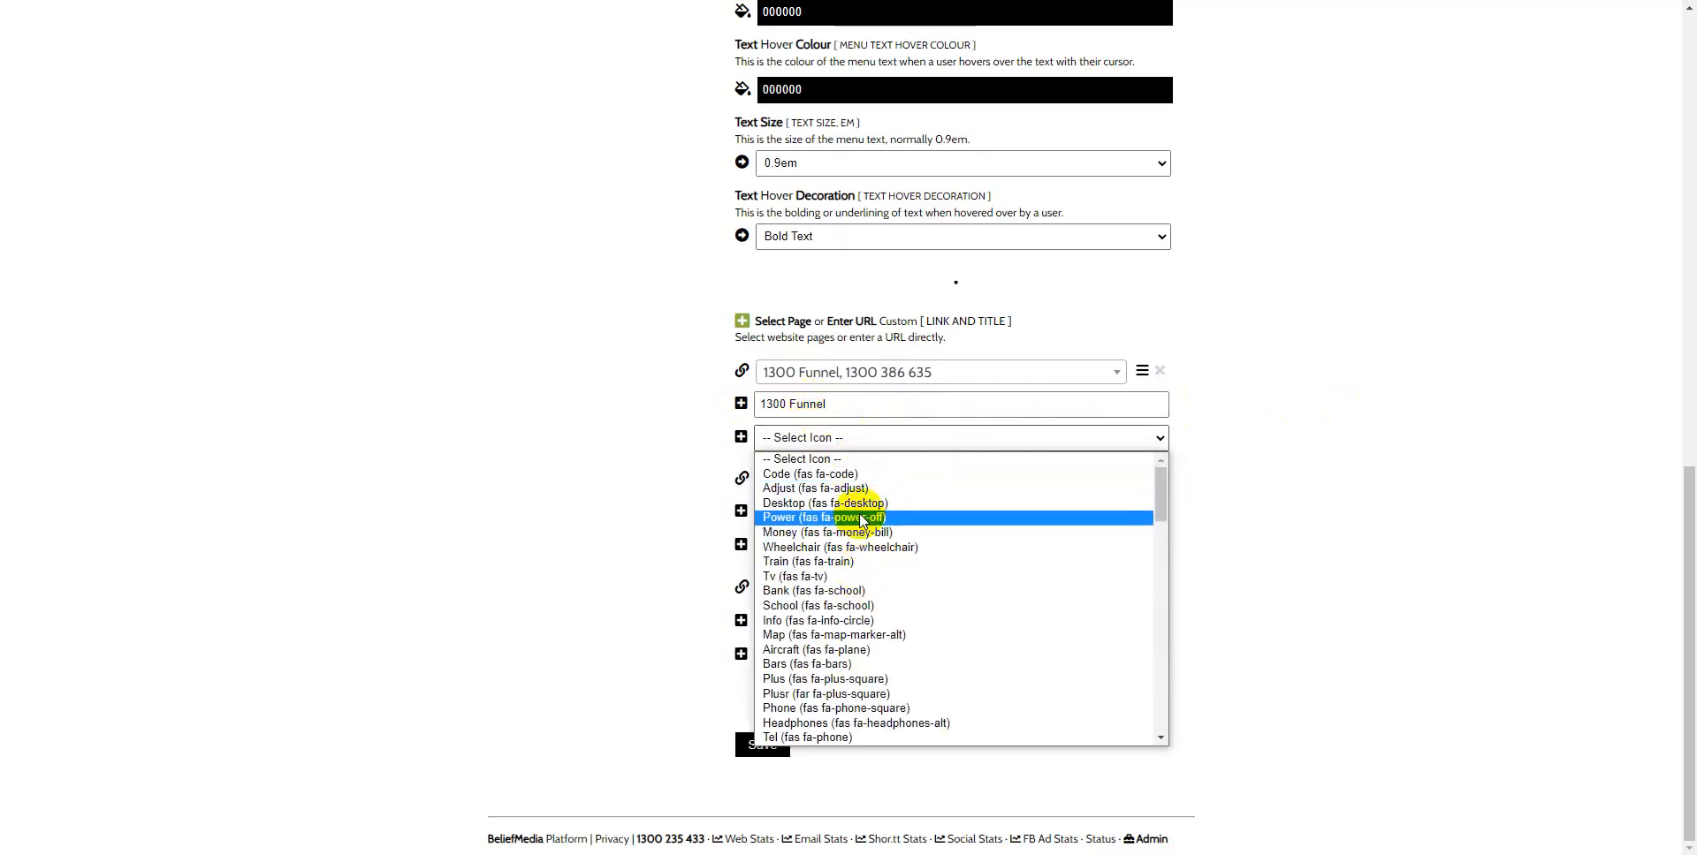
left_click(1279, 272)
scroll(932, 254, "up", 4)
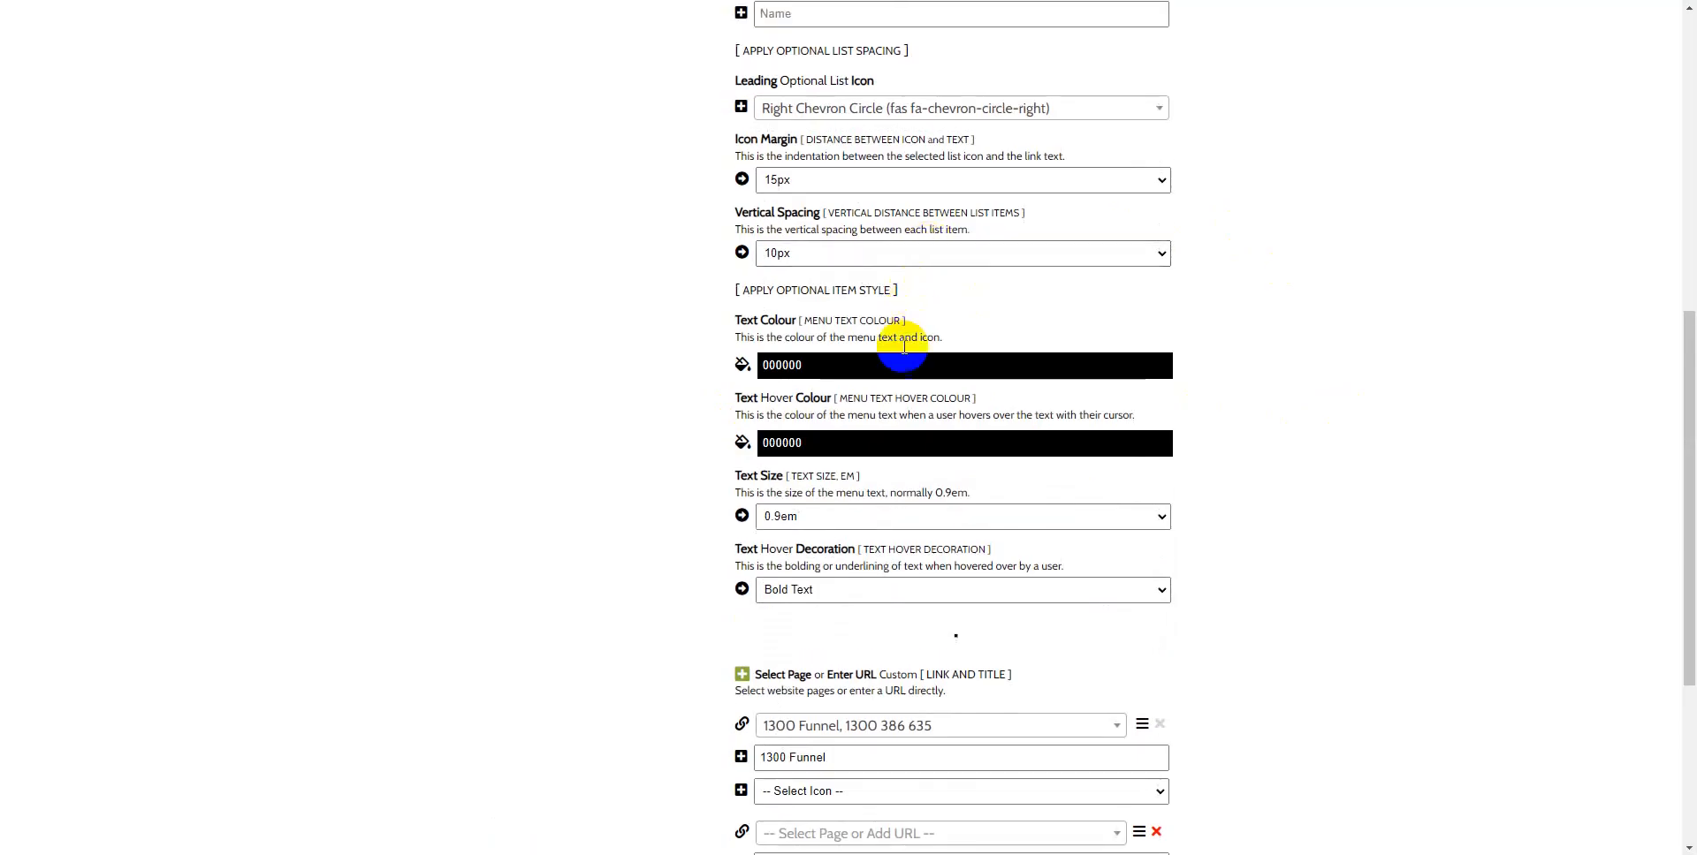
scroll(898, 330, "down", 4)
left_click(838, 437)
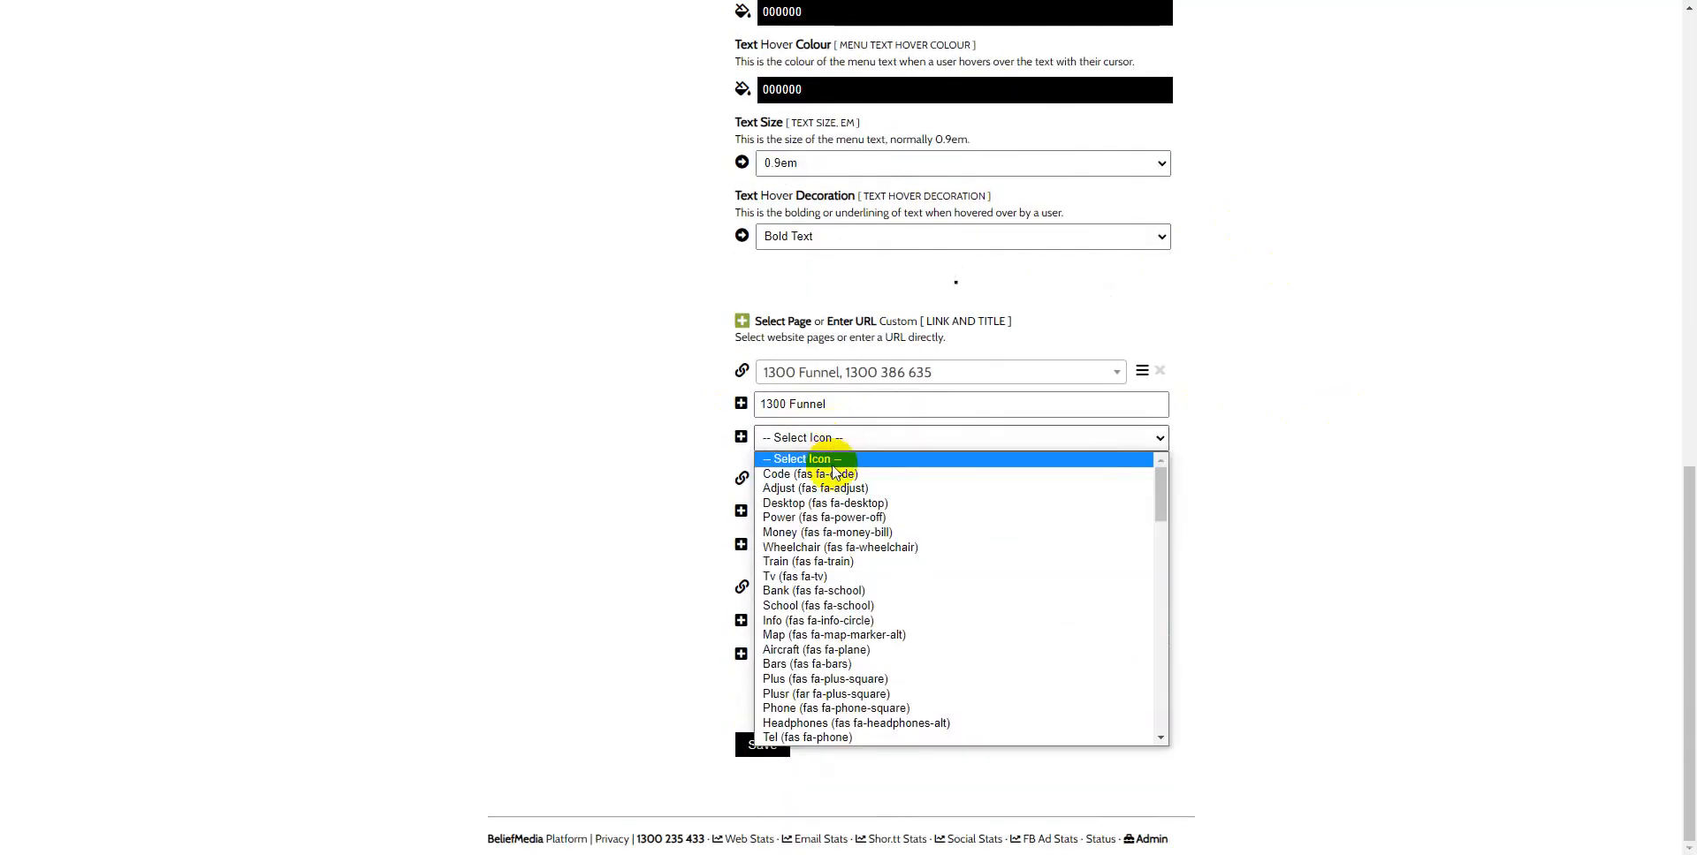
left_click(1290, 437)
scroll(1244, 402, "up", 1)
scroll(849, 238, "up", 4)
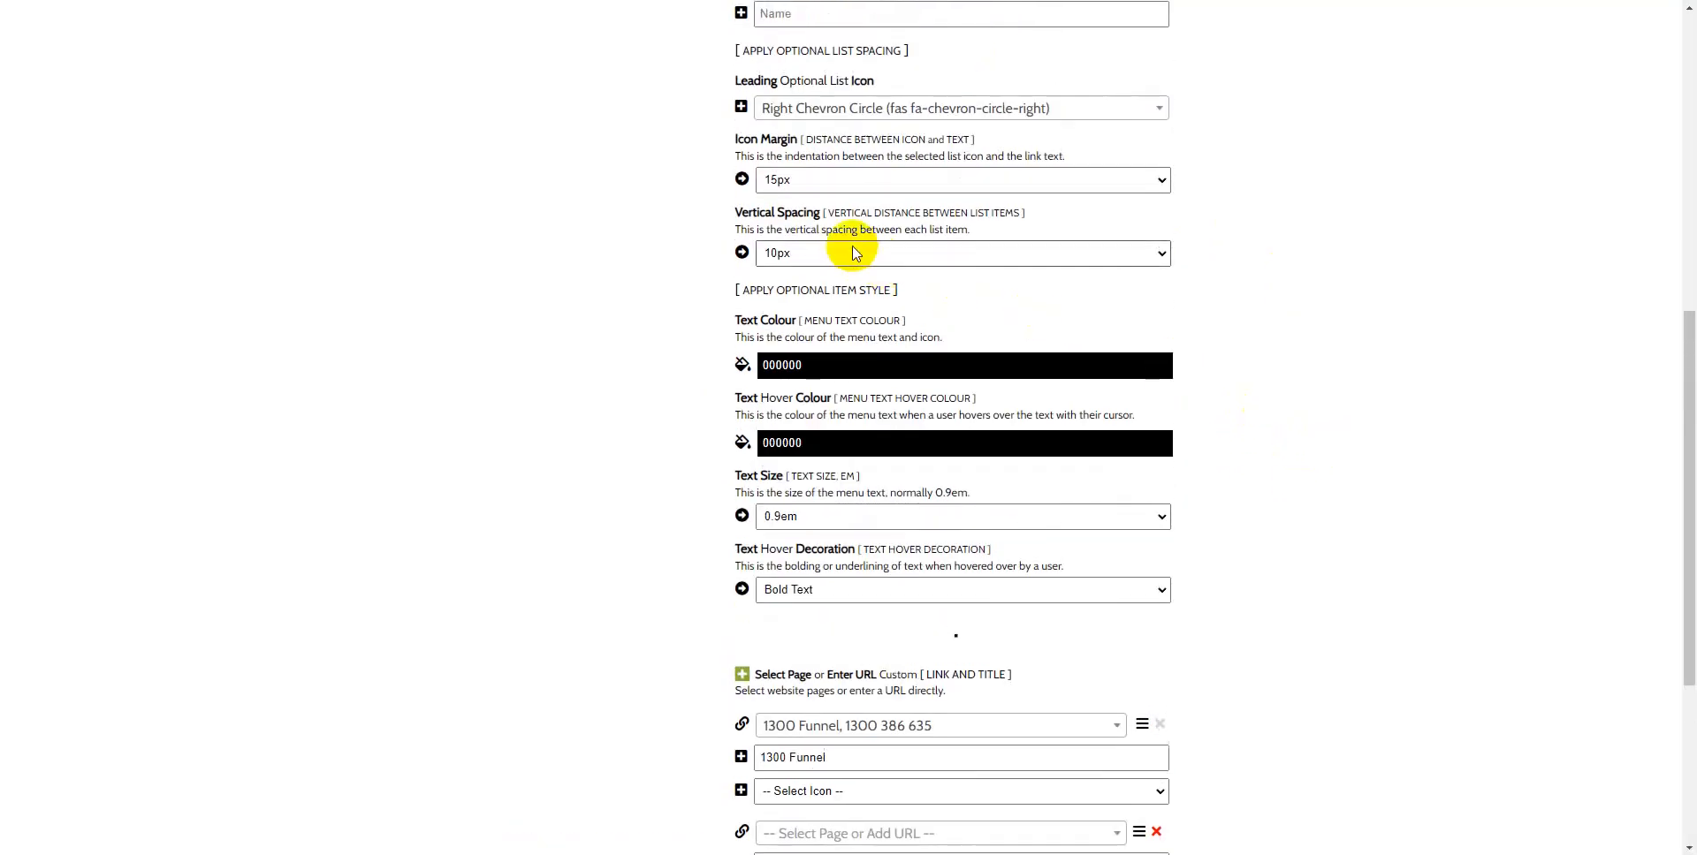
scroll(898, 561, "down", 3)
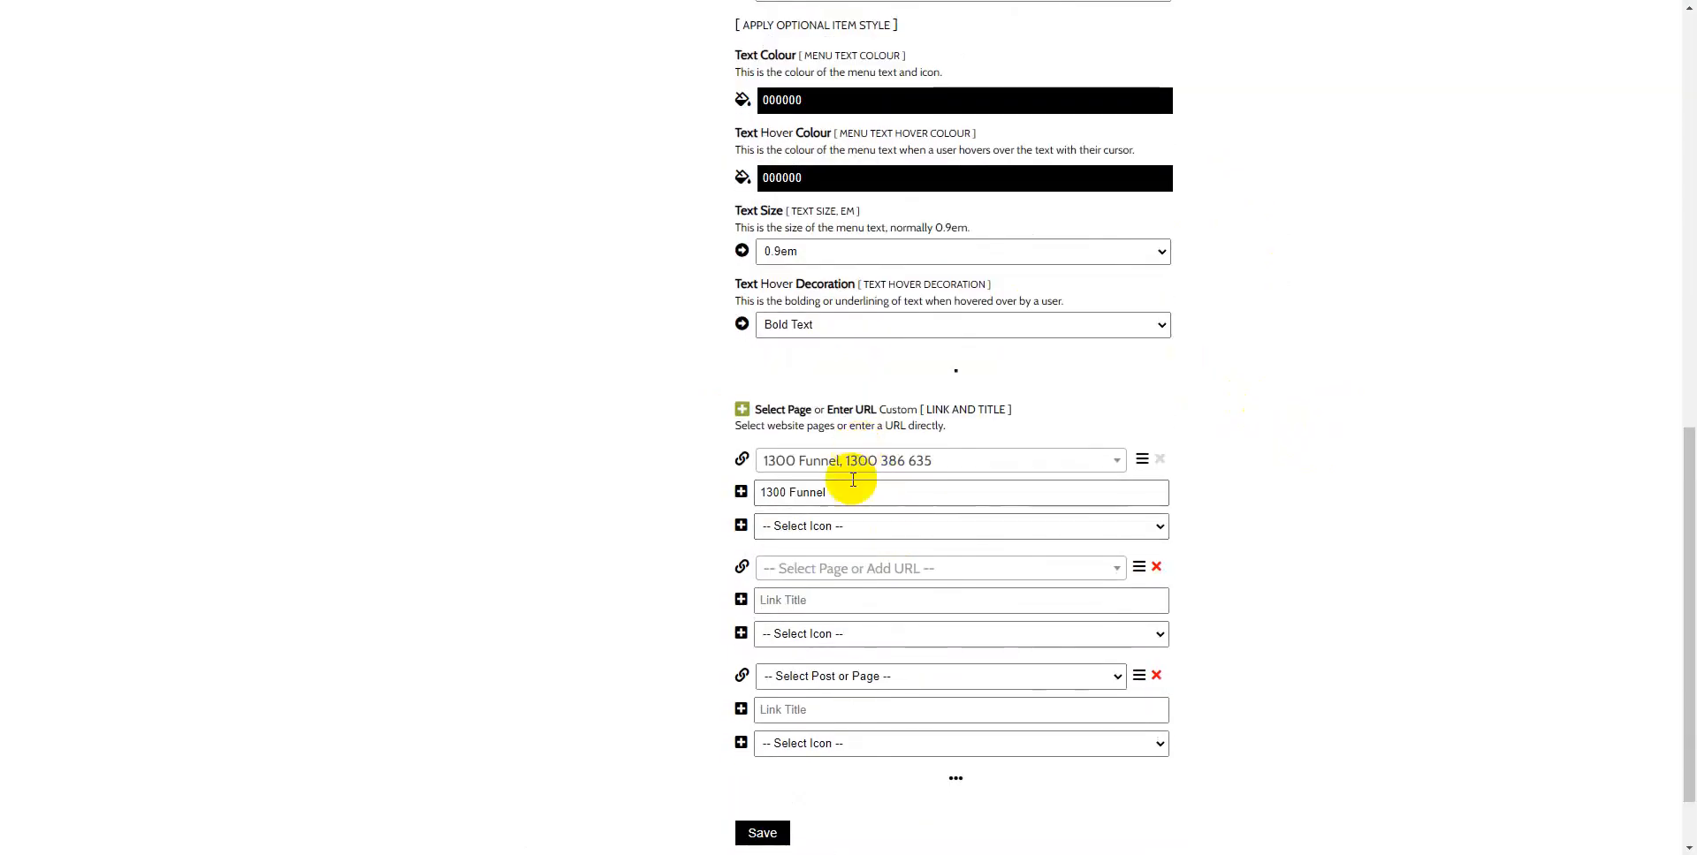
left_click(844, 527)
left_click(1257, 530)
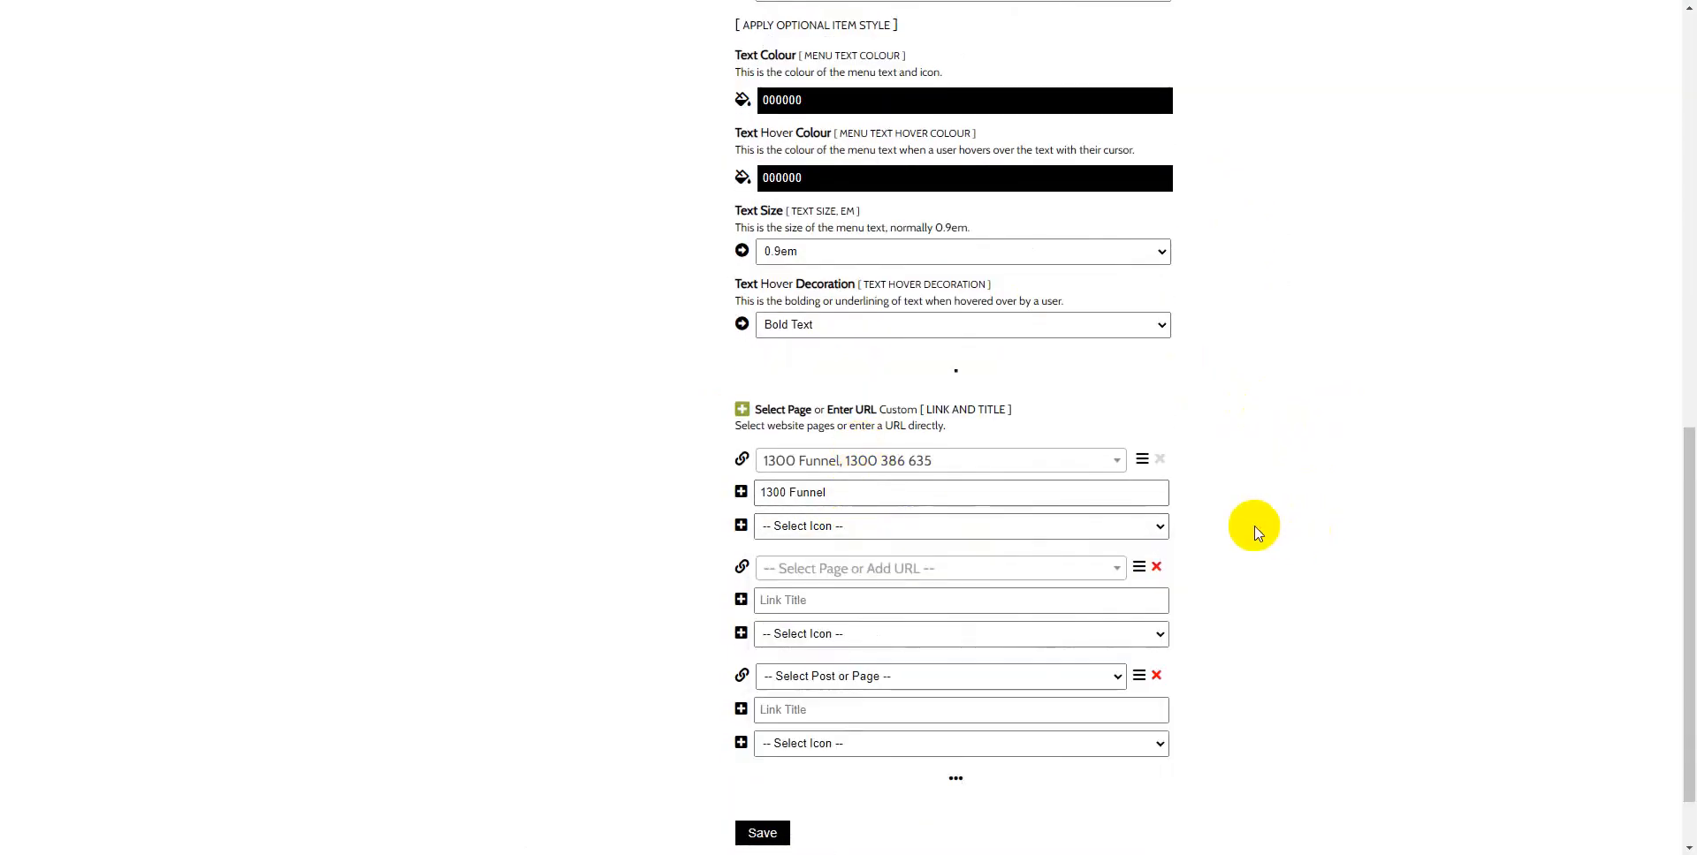
scroll(1256, 530, "down", 1)
Review the existing Demo Vertical Menu's heading, icon, spacing and text settings and its list of link entries
scroll(1256, 530, "up", 9)
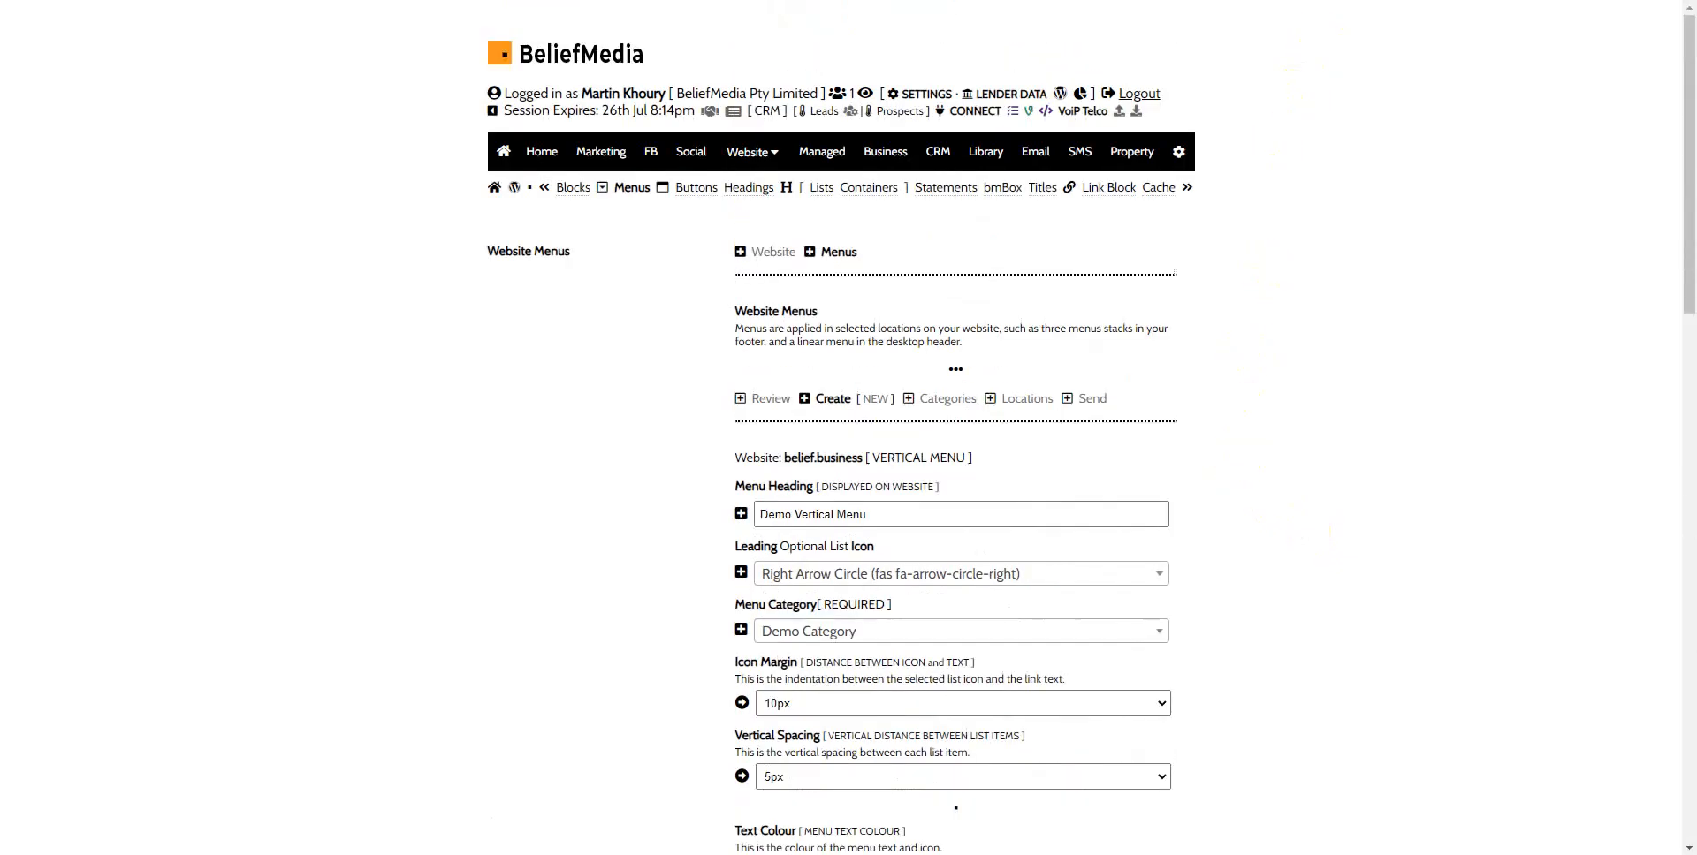
scroll(1381, 504, "down", 1)
scroll(1381, 505, "down", 3)
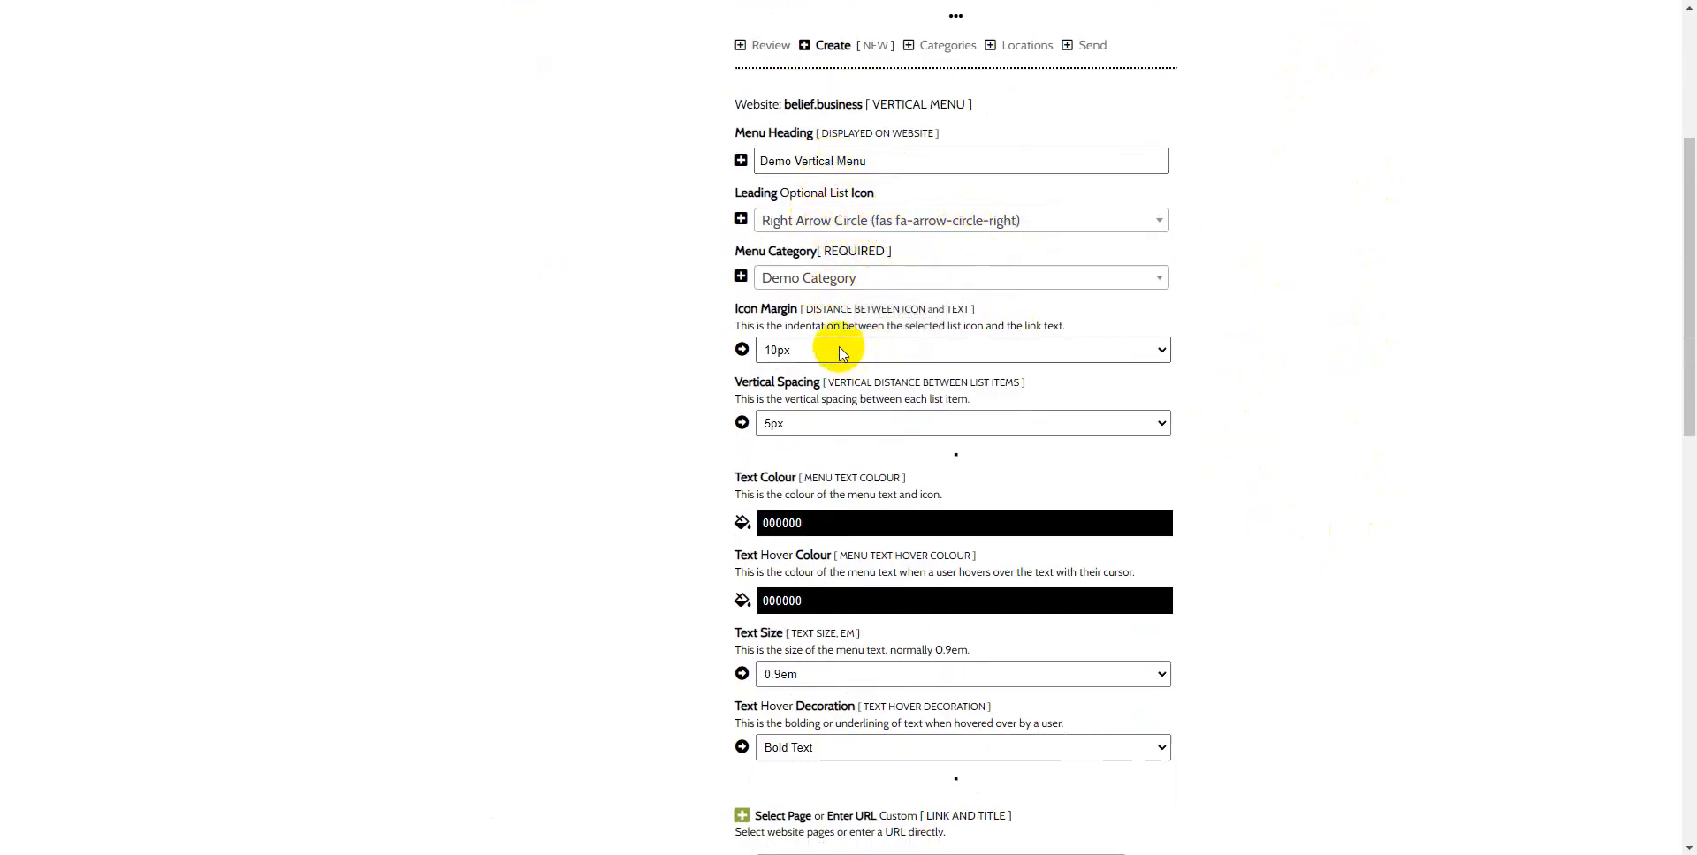
scroll(811, 422, "down", 3)
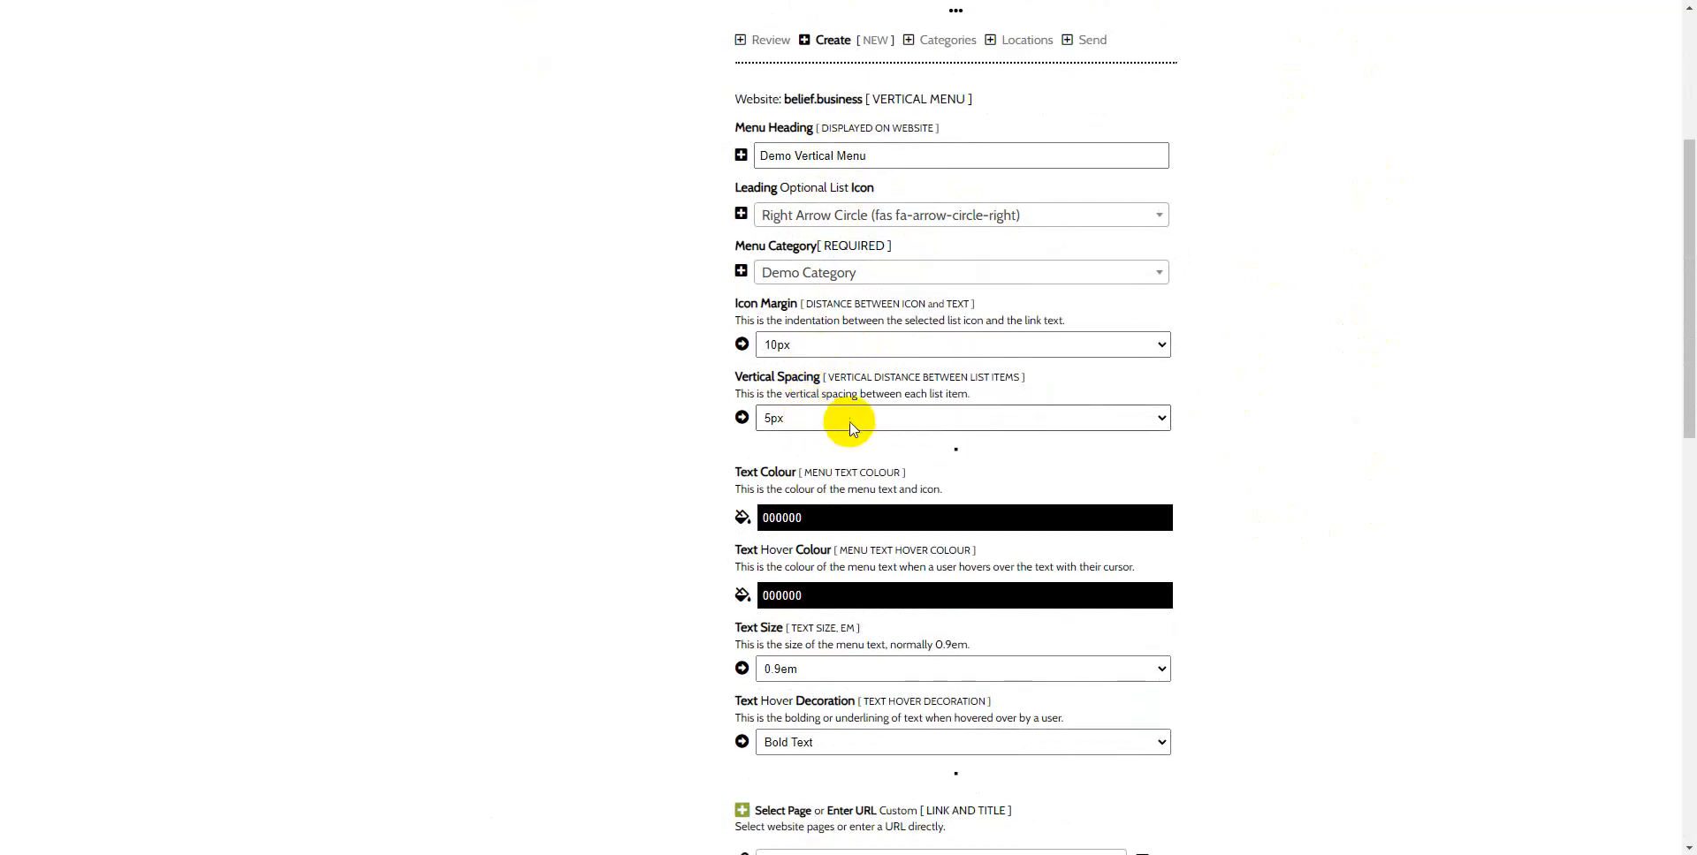
scroll(822, 430, "down", 2)
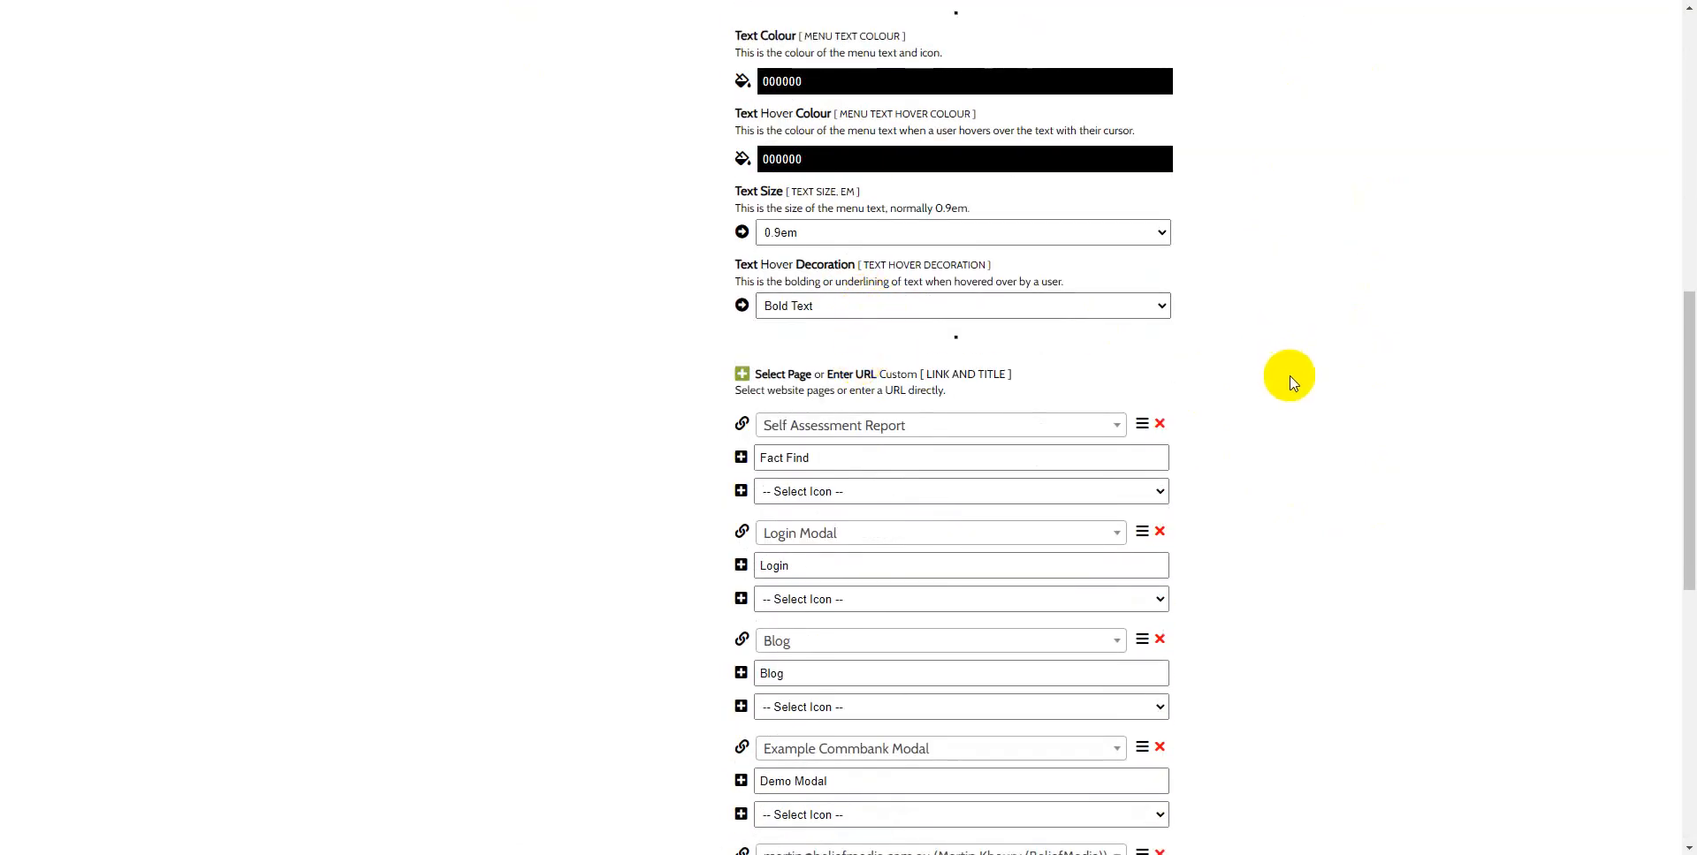
scroll(1340, 428, "down", 4)
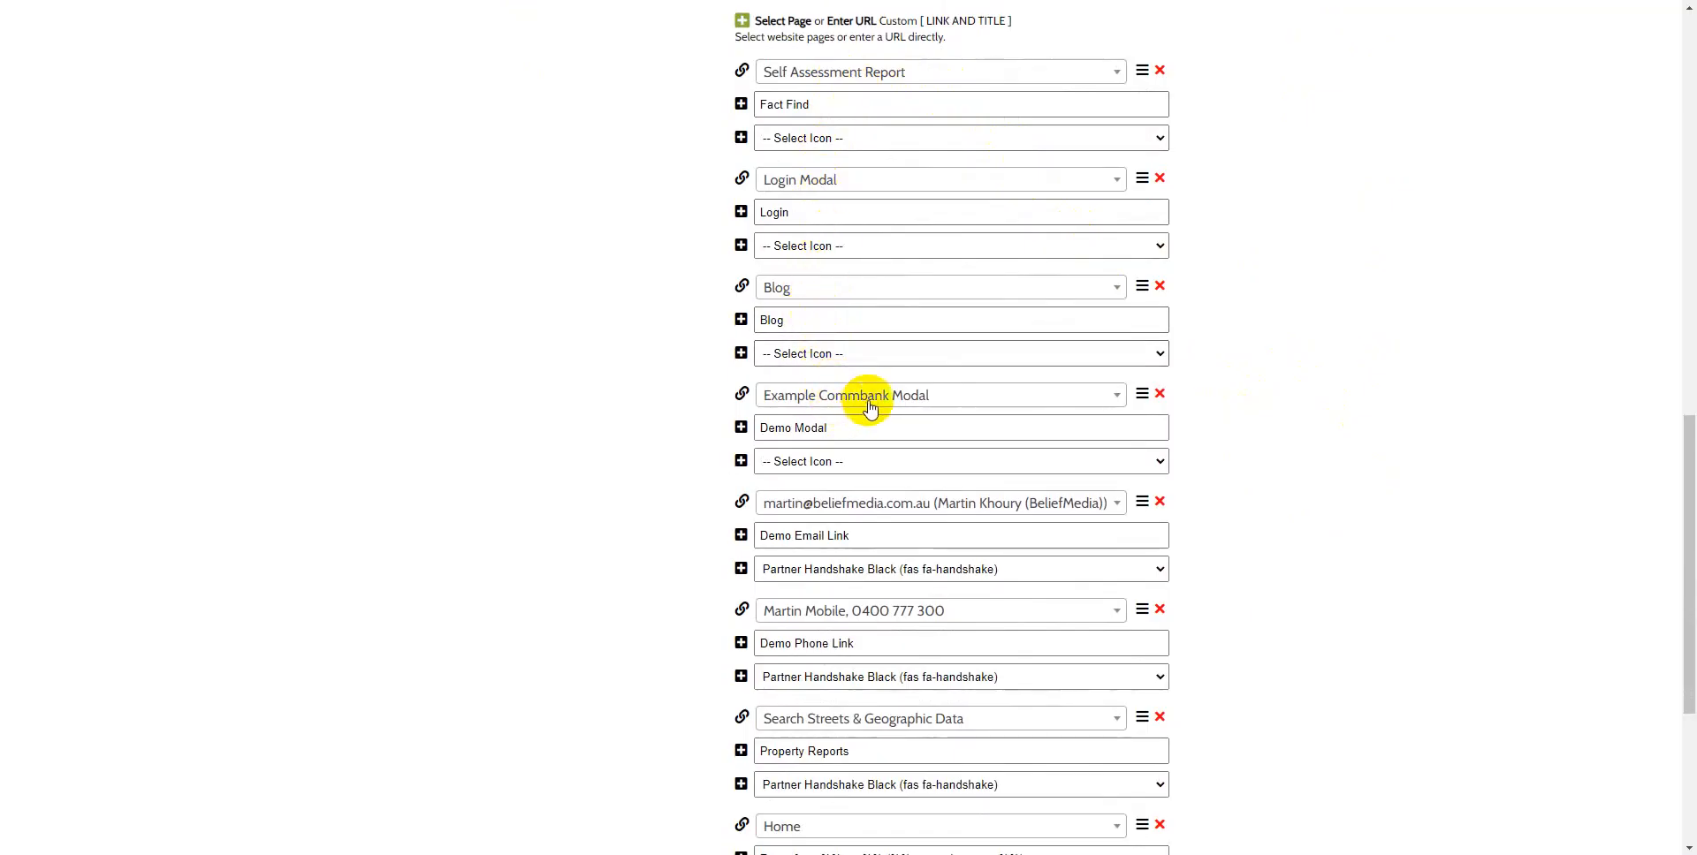
scroll(839, 393, "down", 1)
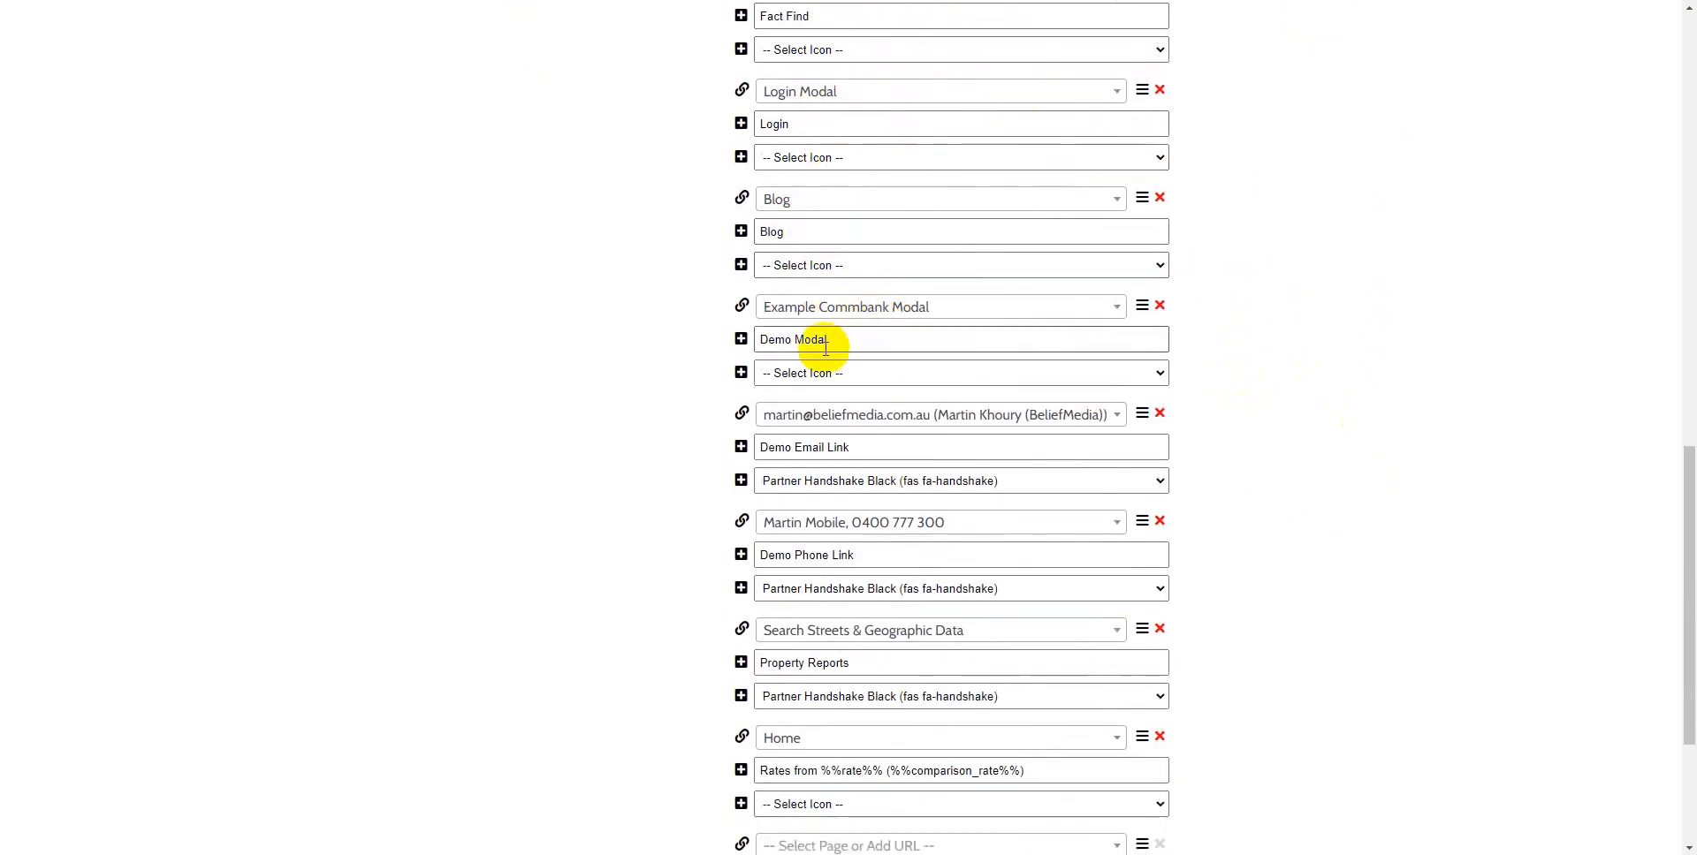
scroll(892, 477, "down", 2)
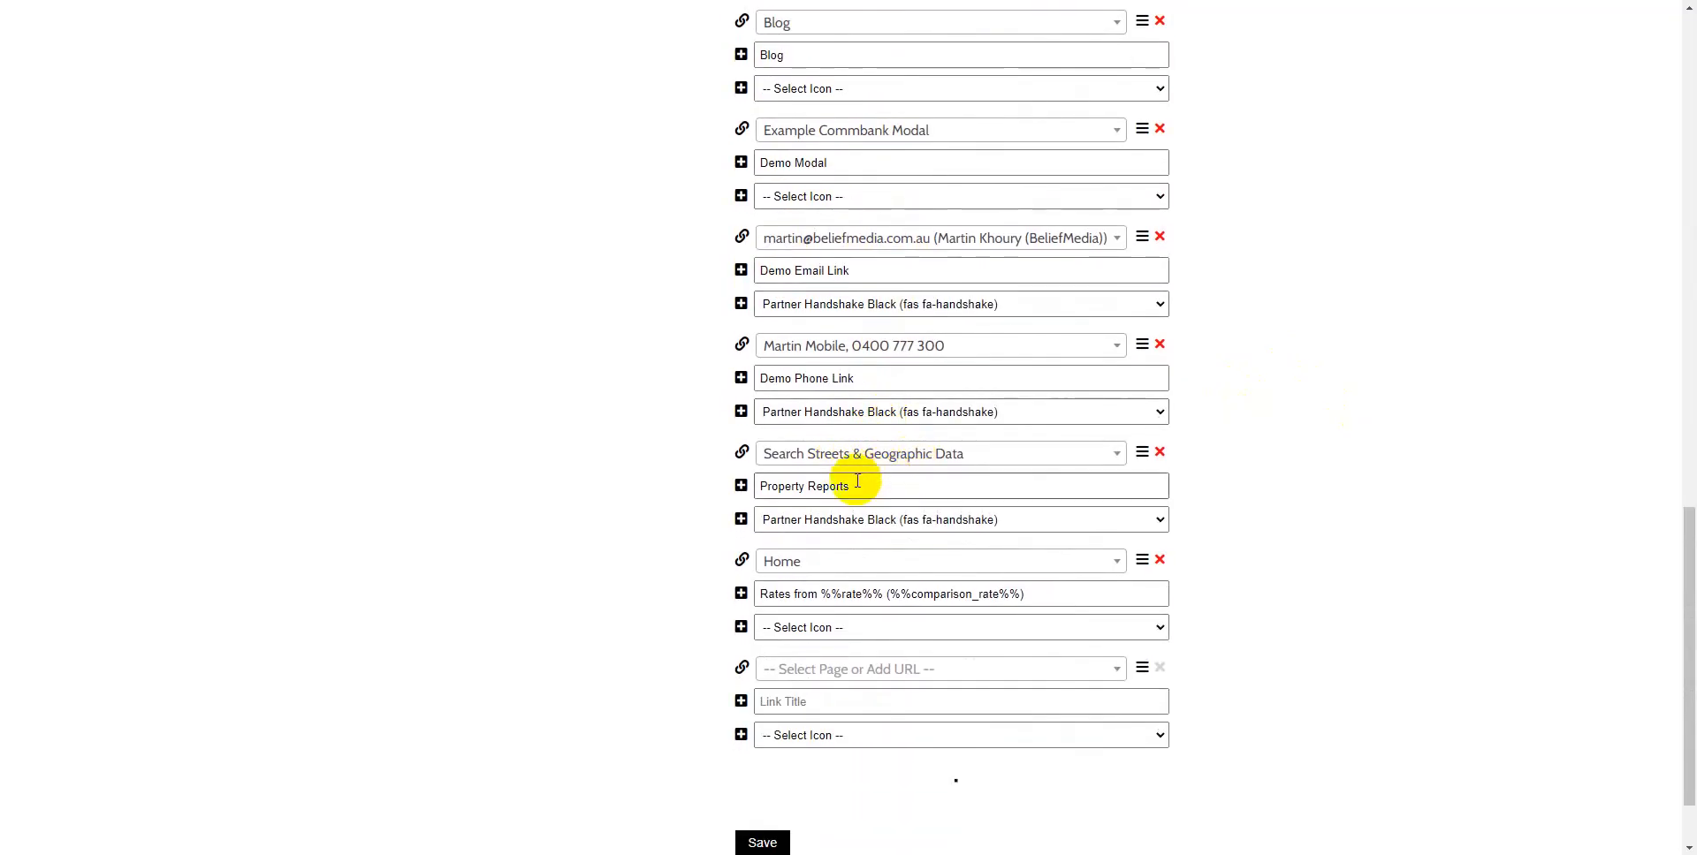
left_click(848, 484)
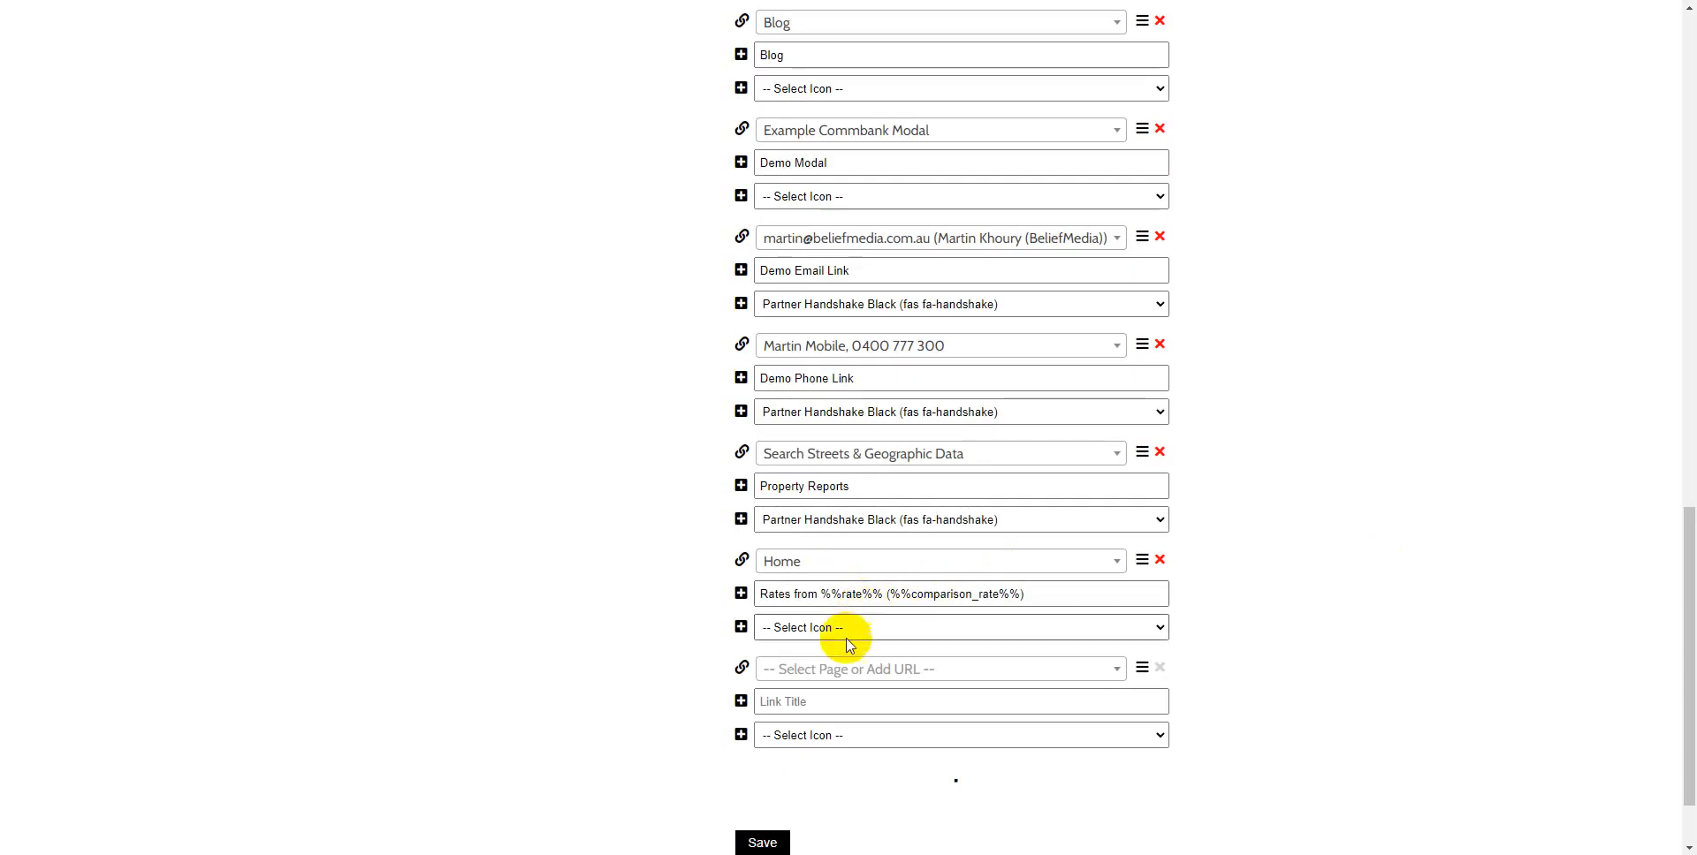
Title the empty last entry of Demo Vertical Menu "From %%rate%% (%%comparison_rate%%)" and open its page or URL choices
left_click(796, 704)
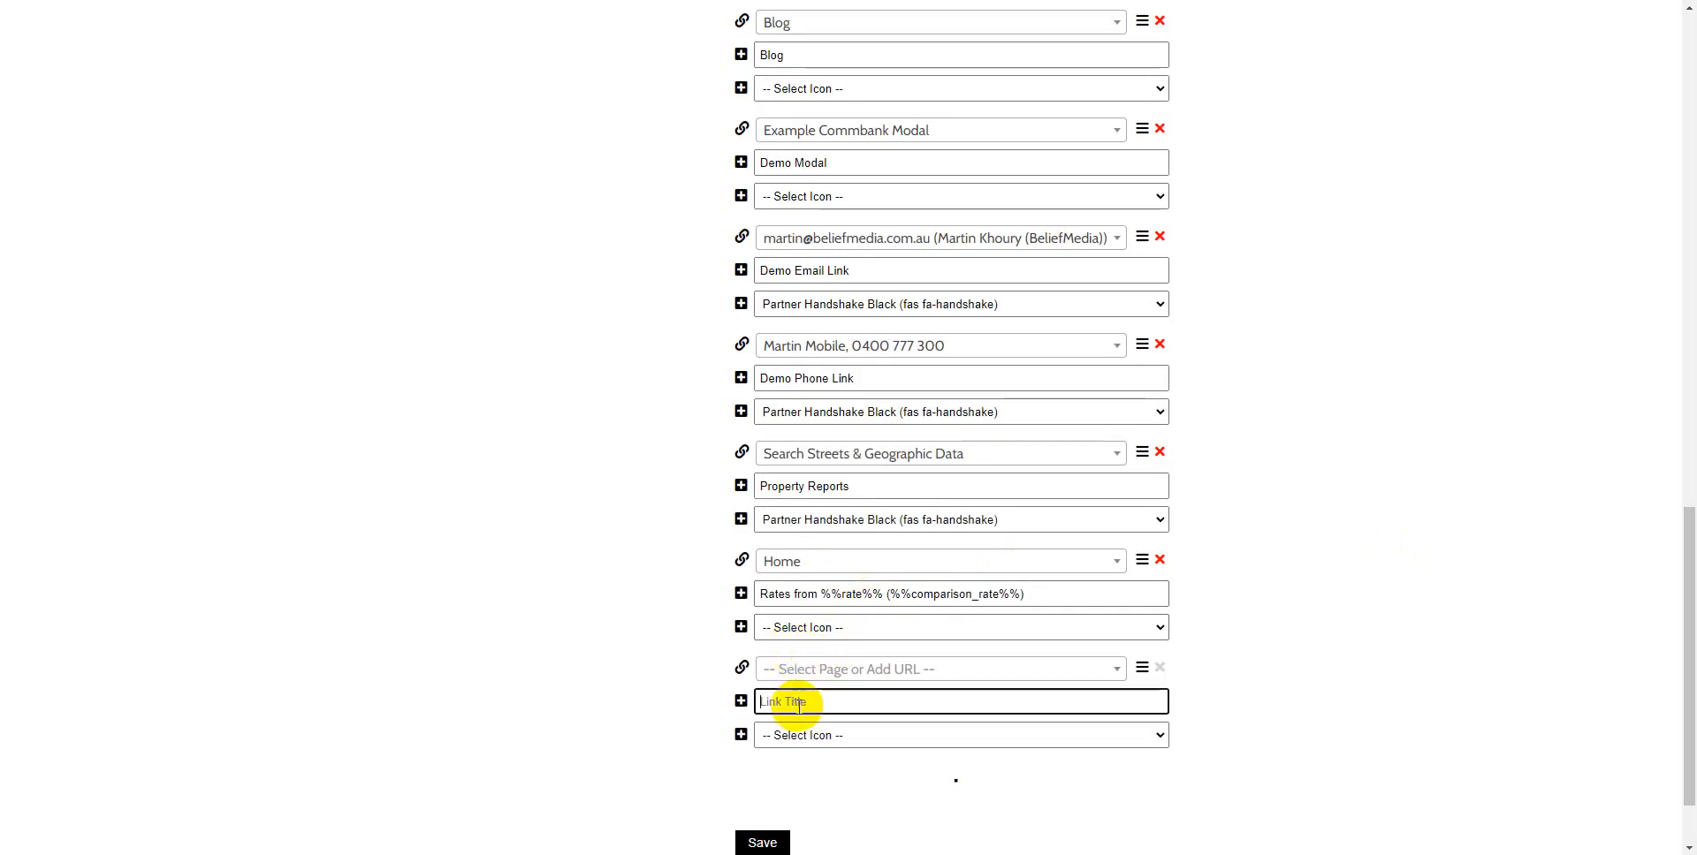
type("From %%rate%% (%%comparison_rate%%)")
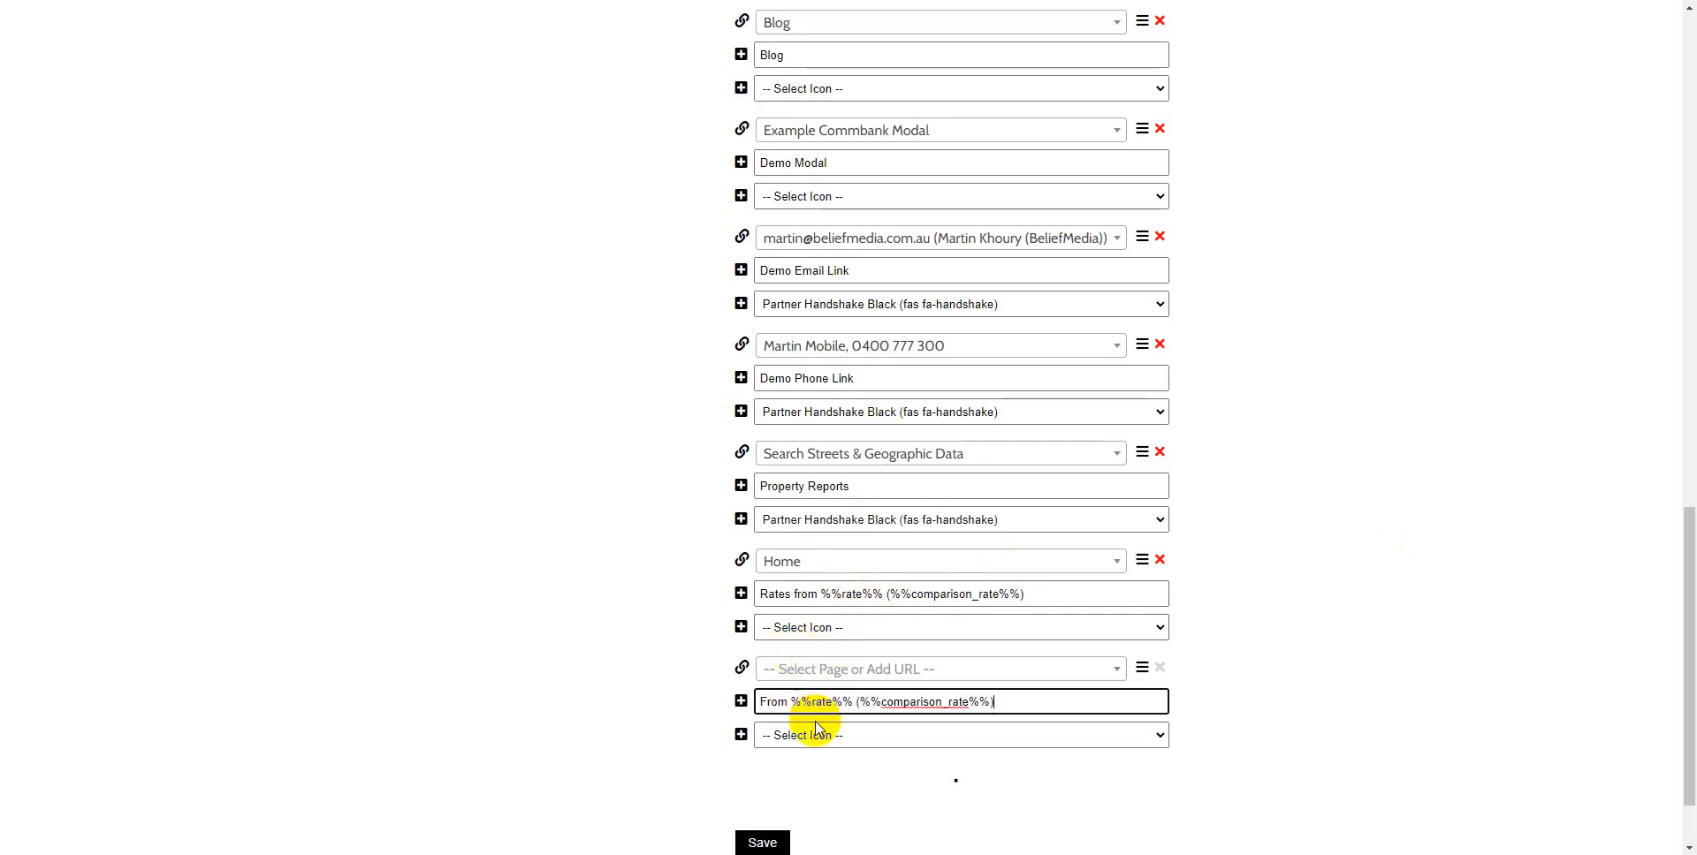
left_click(935, 670)
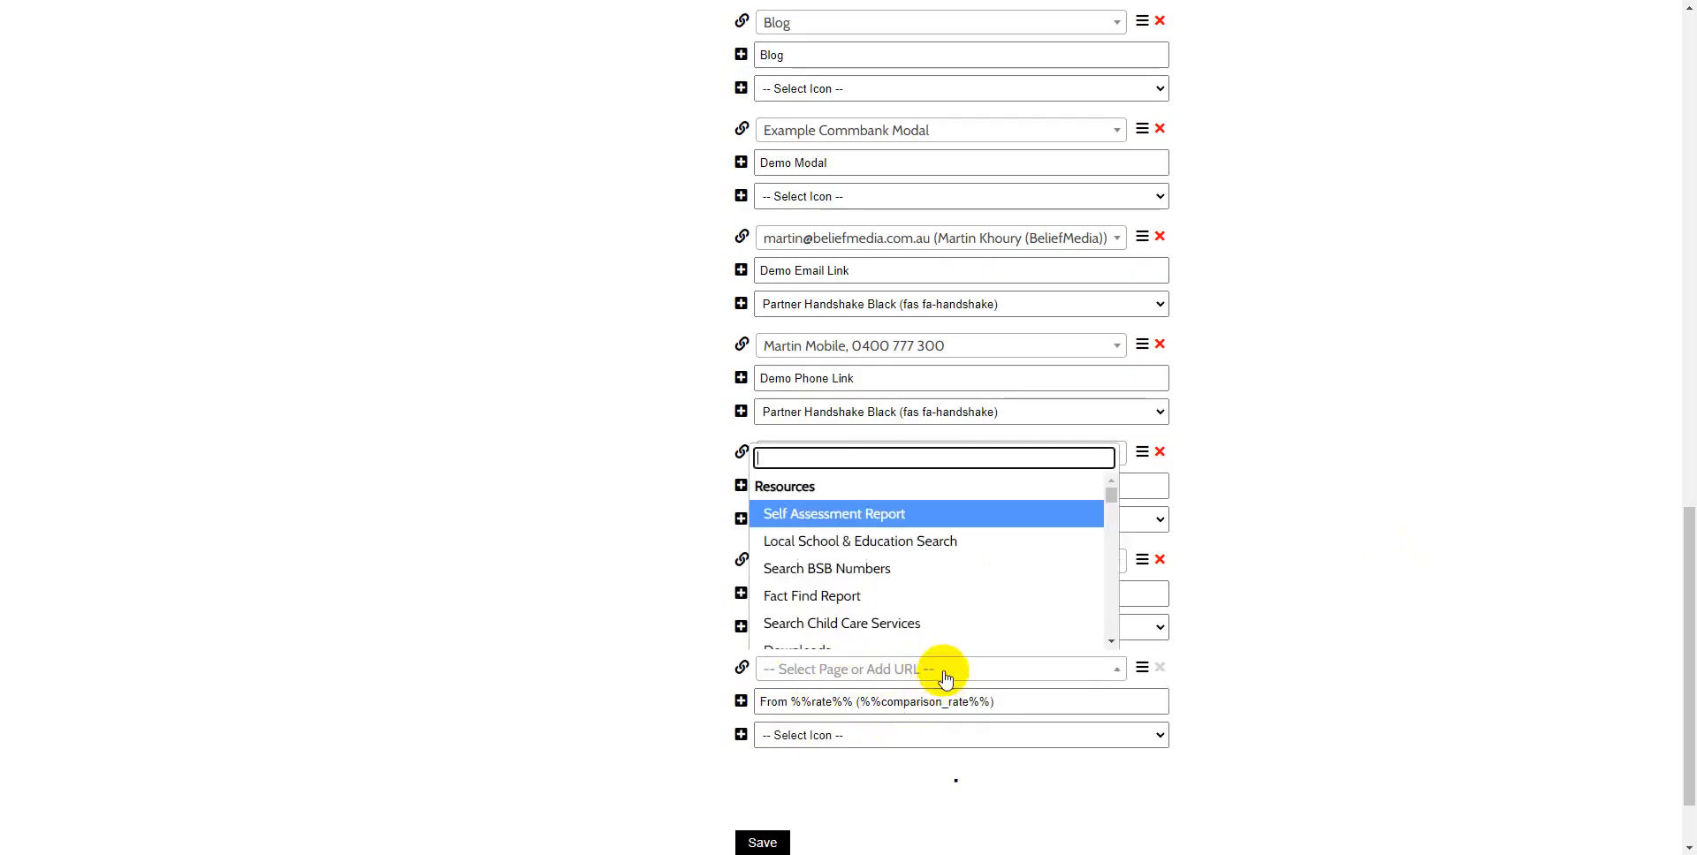
type("jp.")
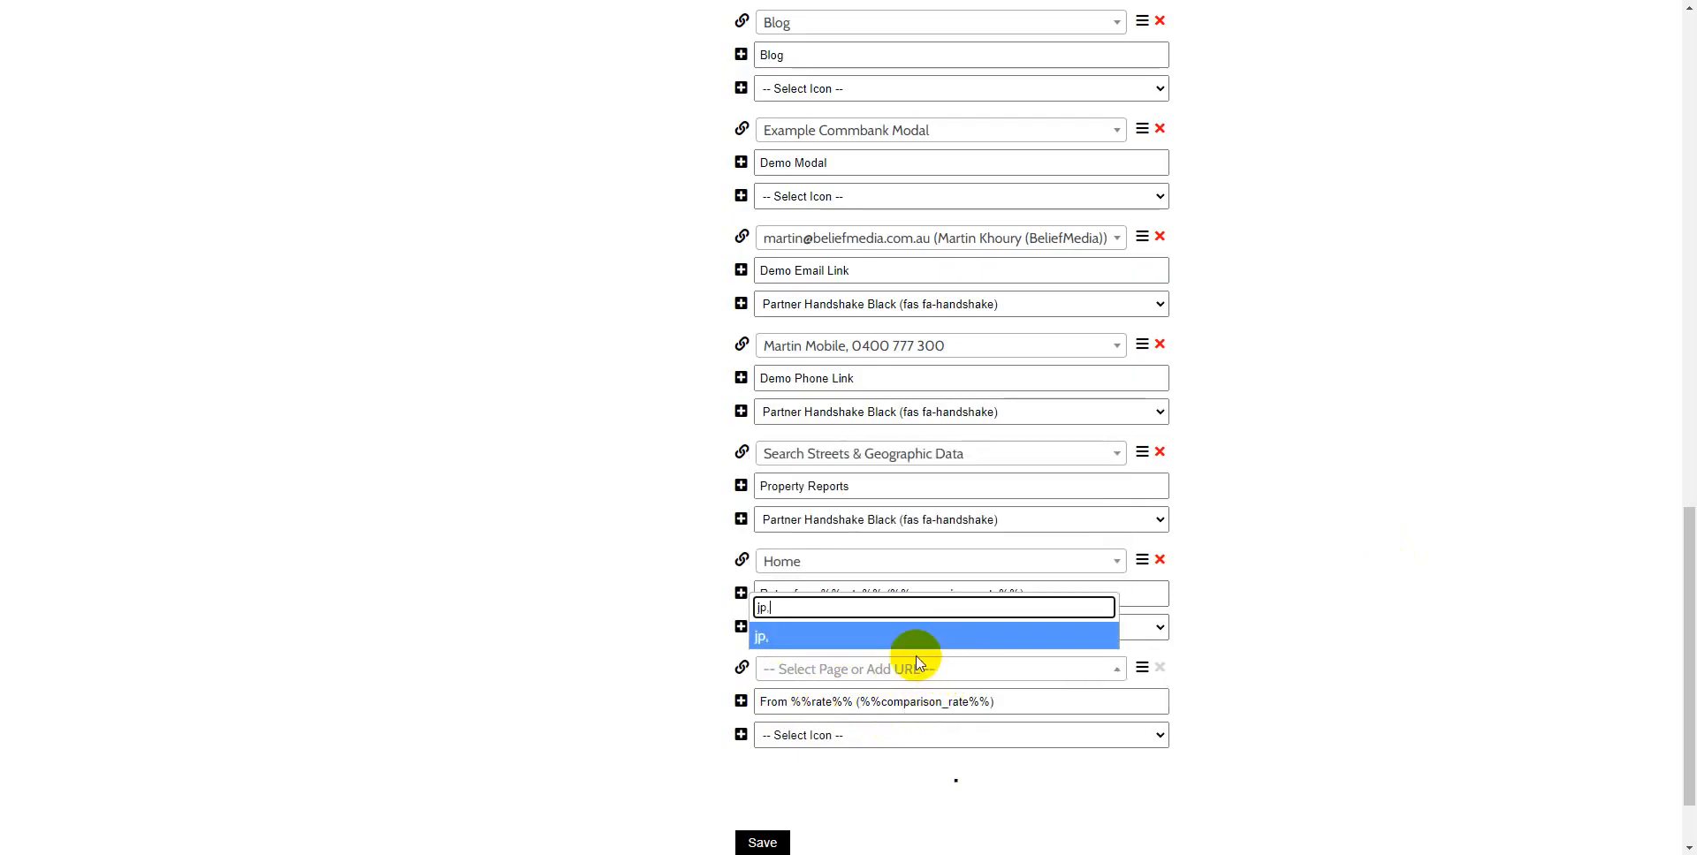
type("e")
key("BackSpace")
key("BackSpace")
key("BackSpace")
key("BackSpace")
type("jp,e")
key("BackSpace")
key("BackSpace")
key("BackSpace")
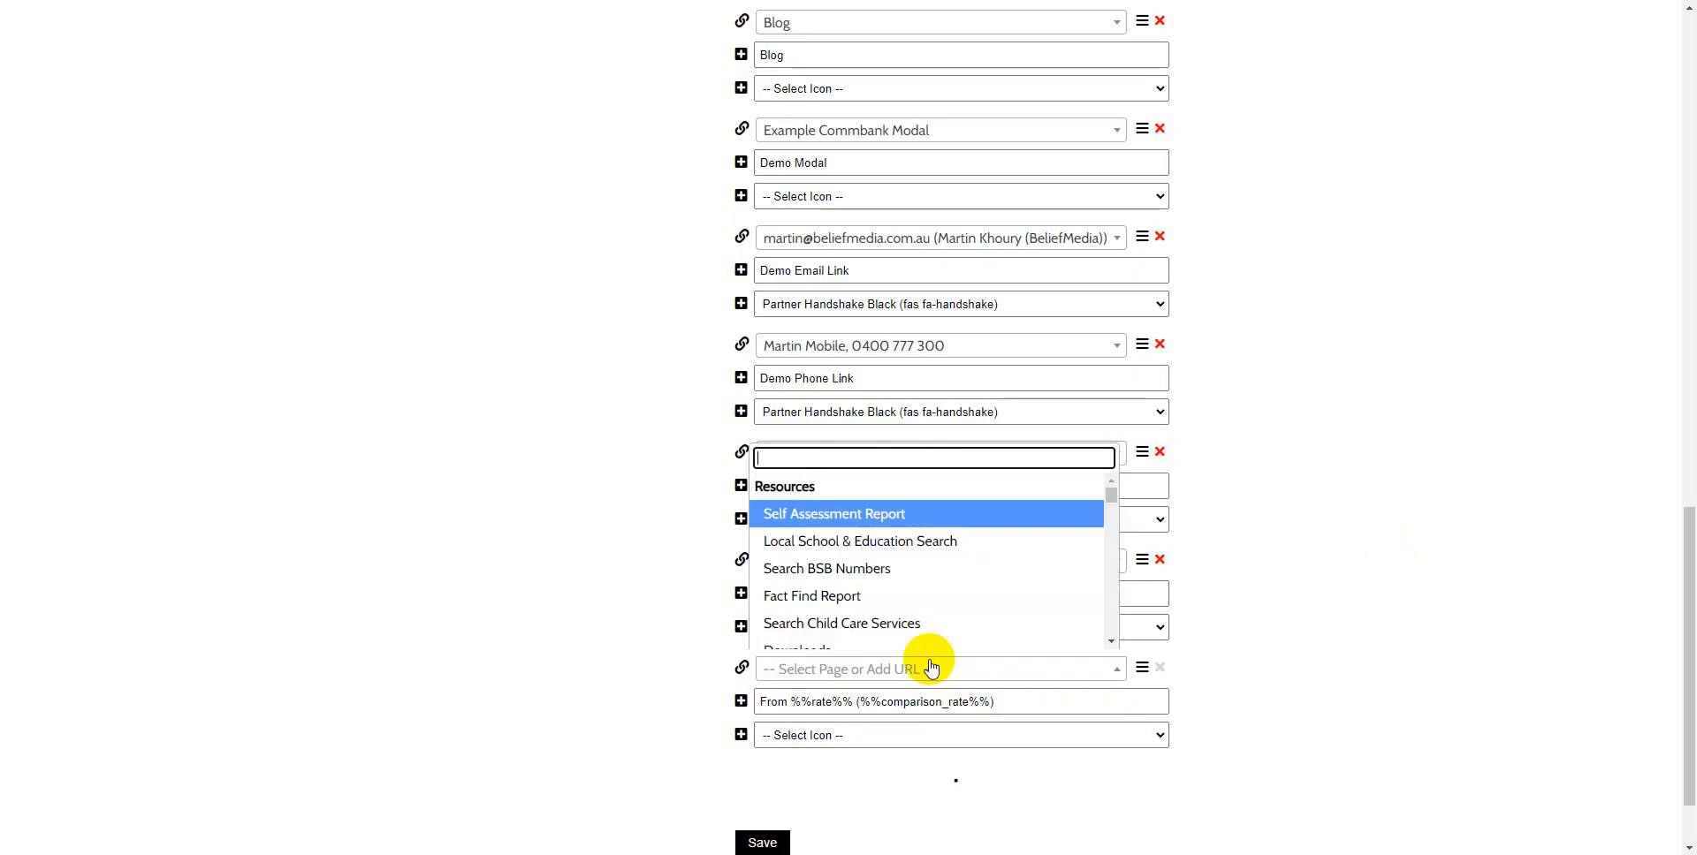
Find "home" among the website pages and link the last menu entry to the Home page
type("home")
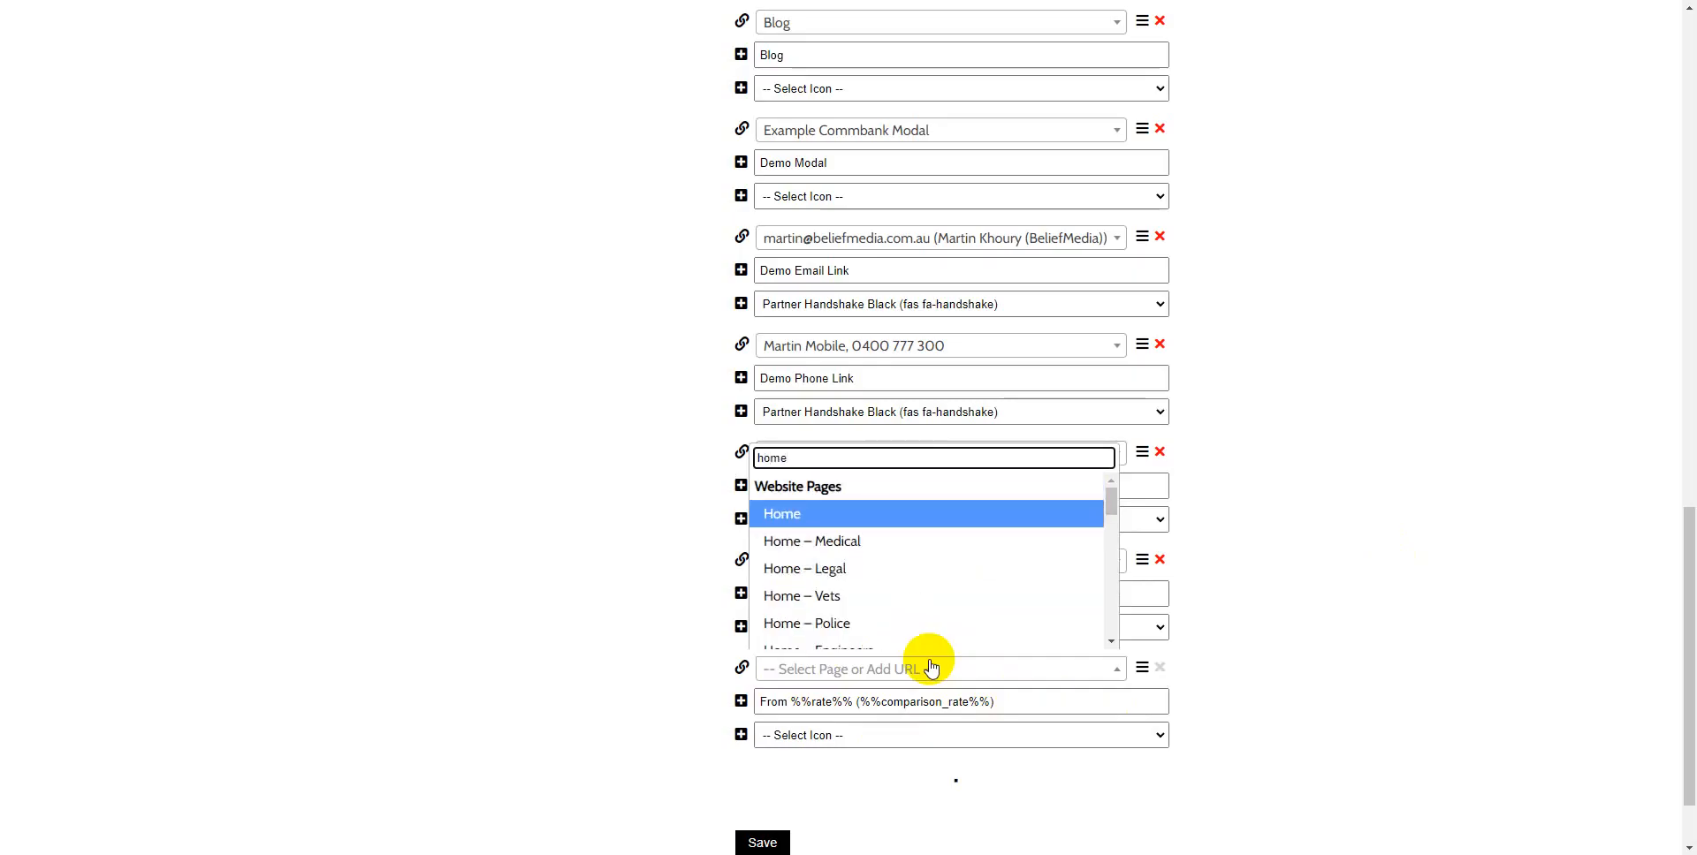
left_click(832, 512)
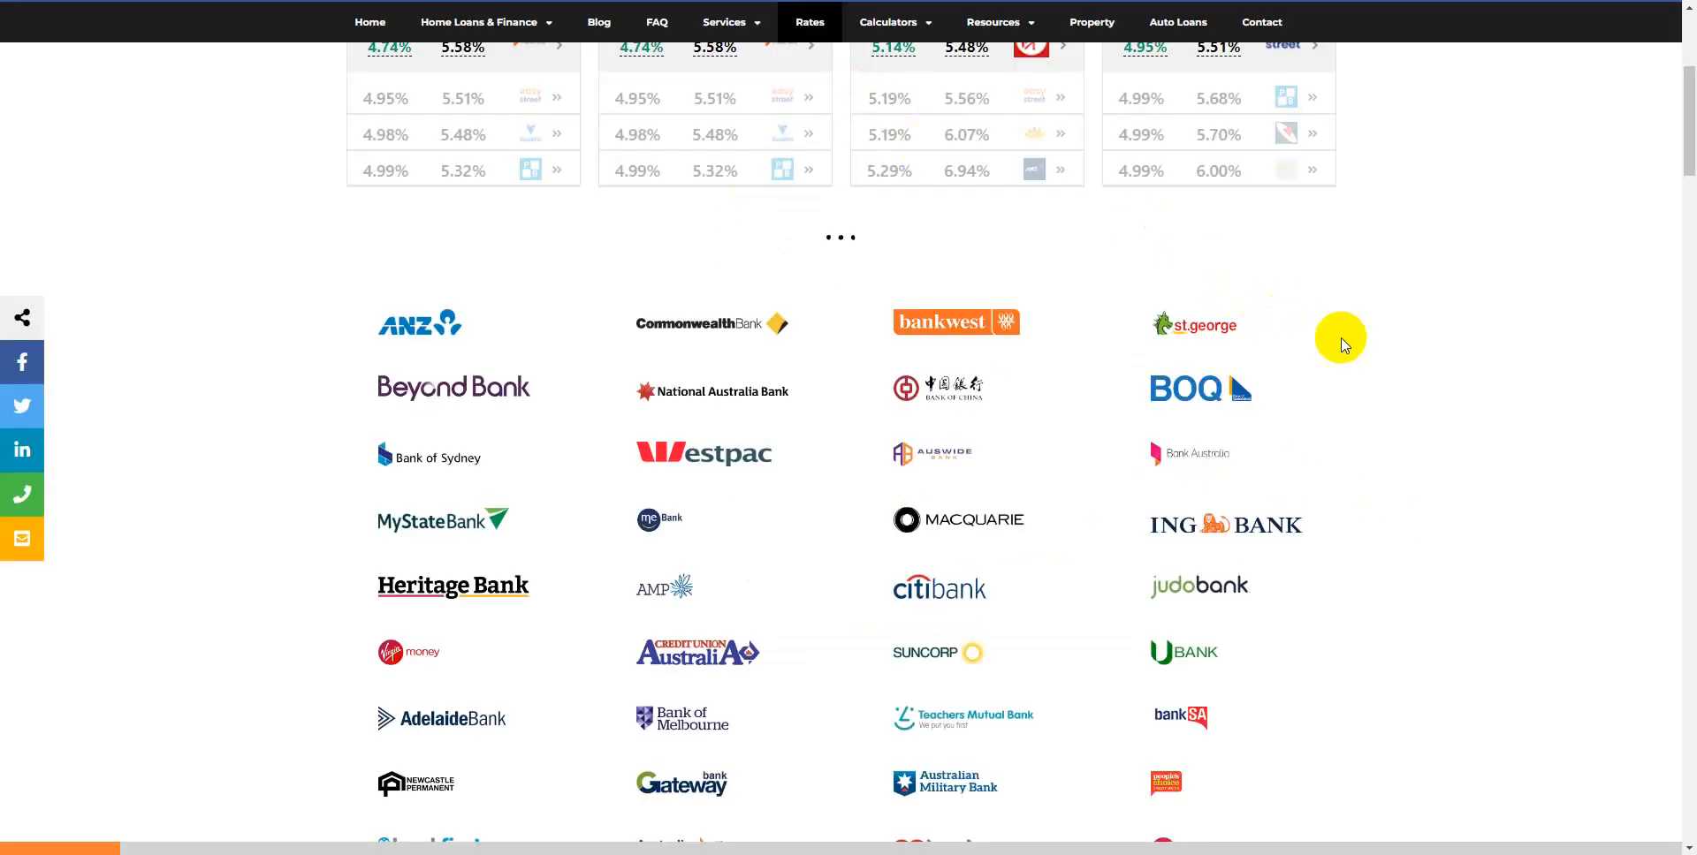
Look through the demo website's Rates page with its lender rates and logos, and the finance marketing guide download page
scroll(1553, 305, "up", 4)
scroll(1555, 309, "down", 3)
scroll(1555, 309, "down", 10)
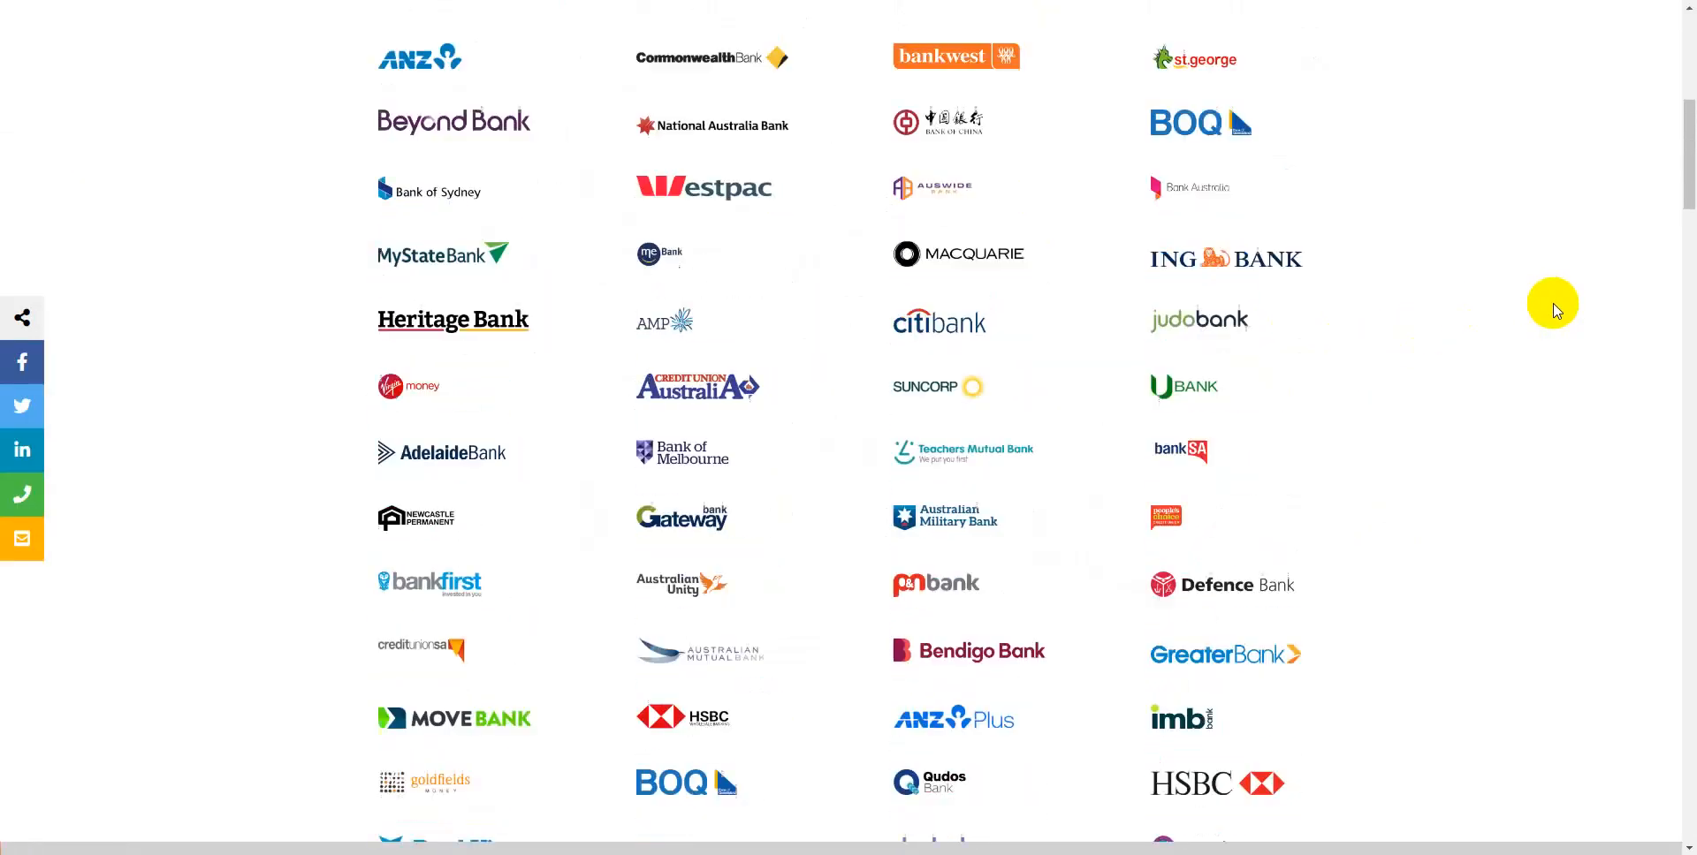
scroll(1552, 303, "up", 13)
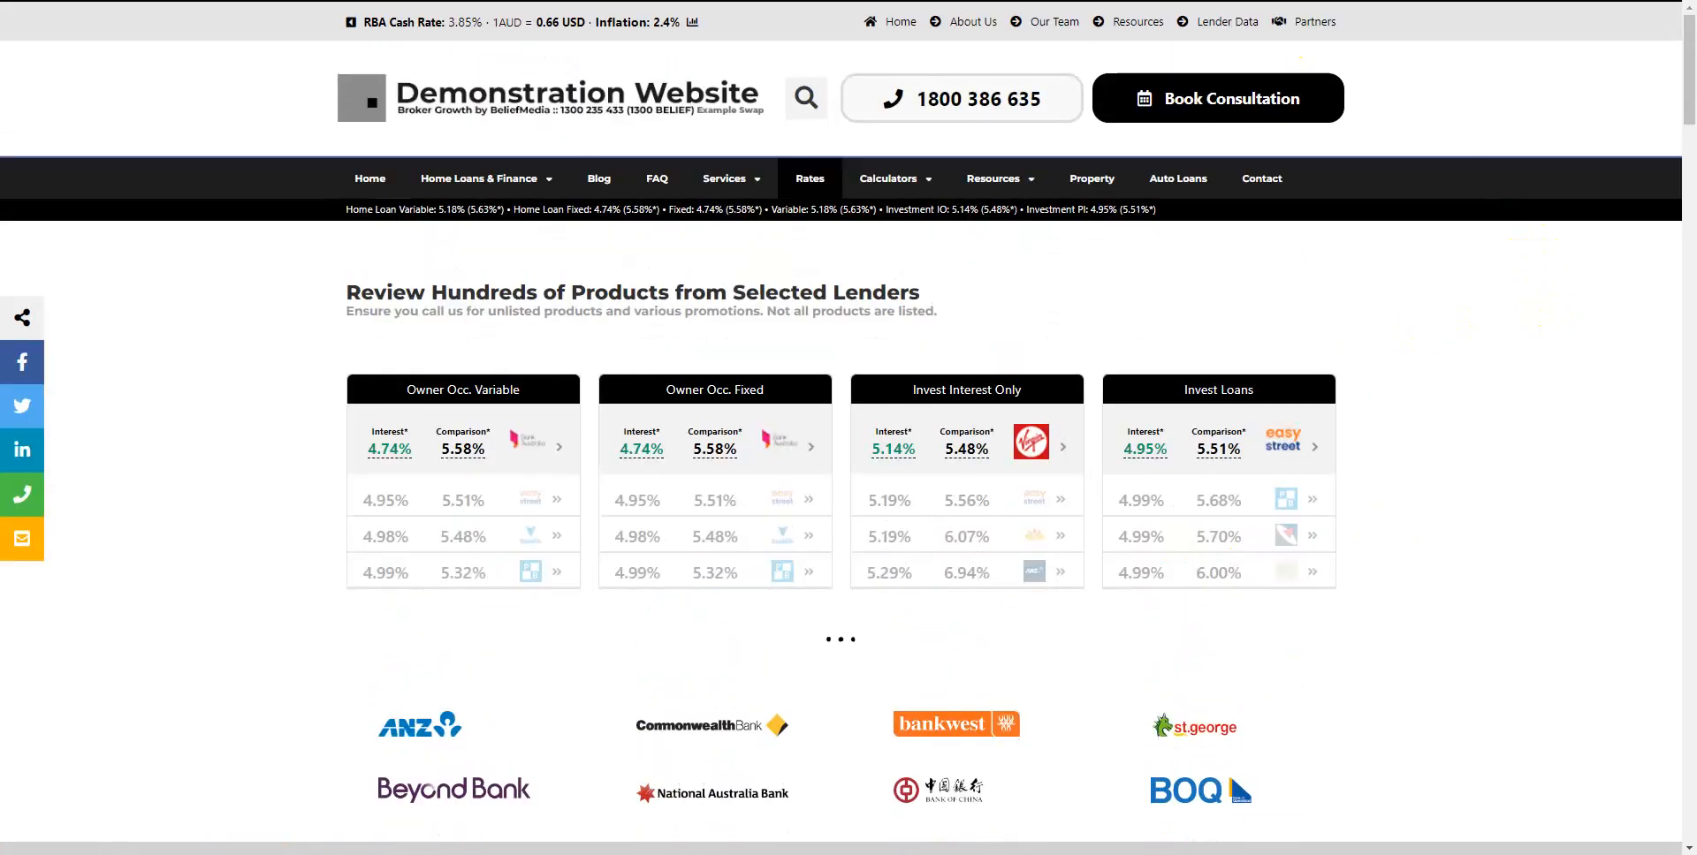
scroll(1492, 189, "down", 15)
scroll(849, 428, "up", 15)
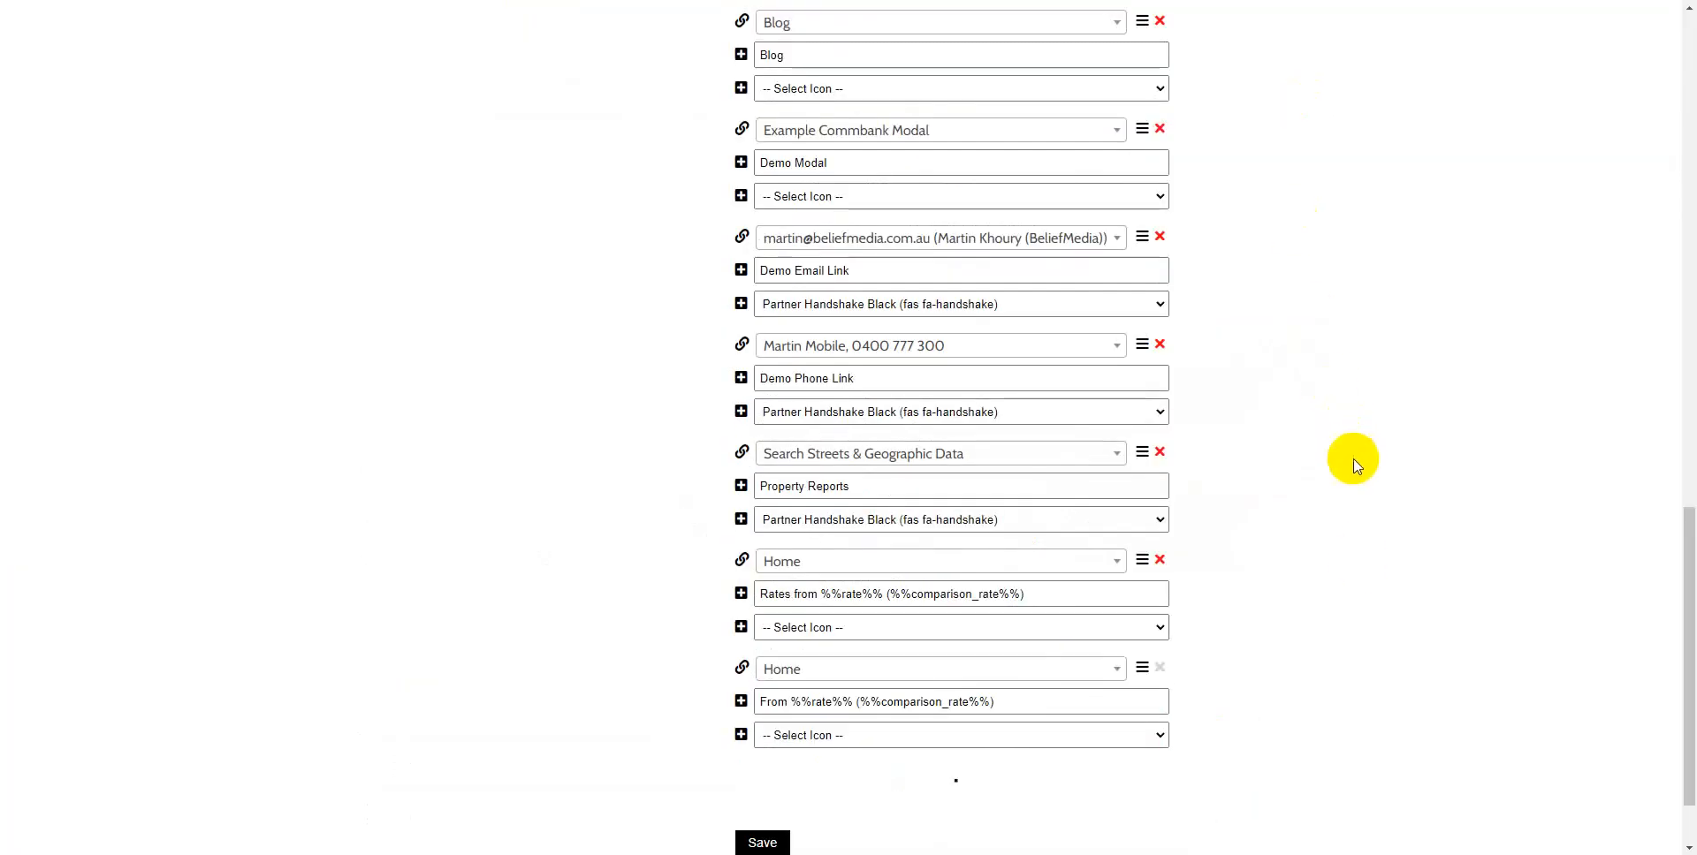
scroll(1360, 560, "down", 2)
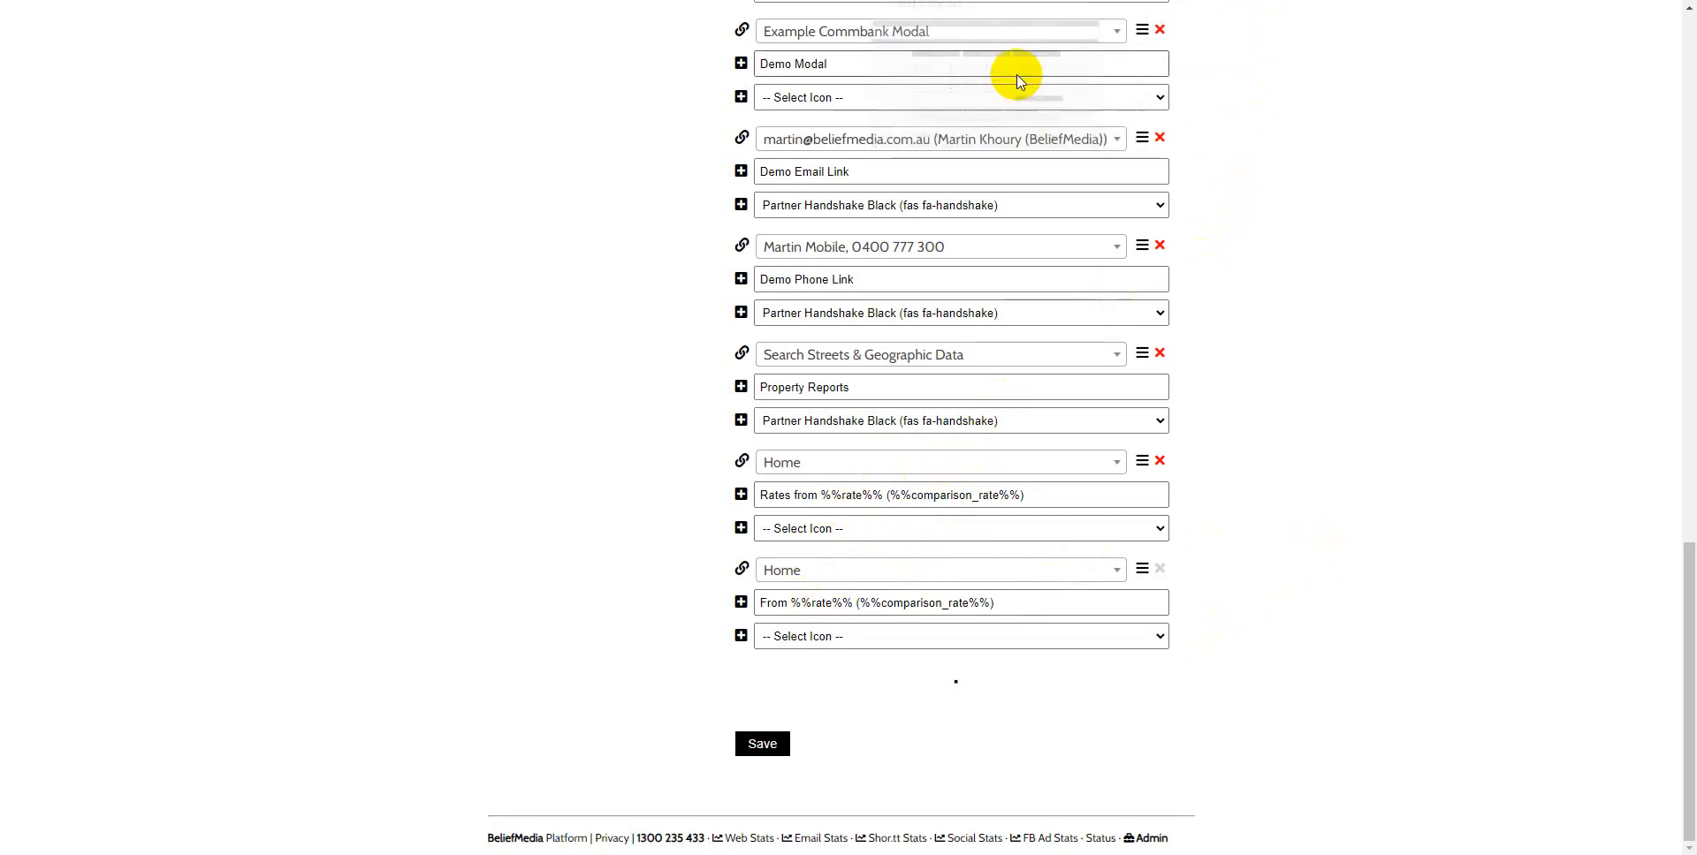
left_click(1016, 2)
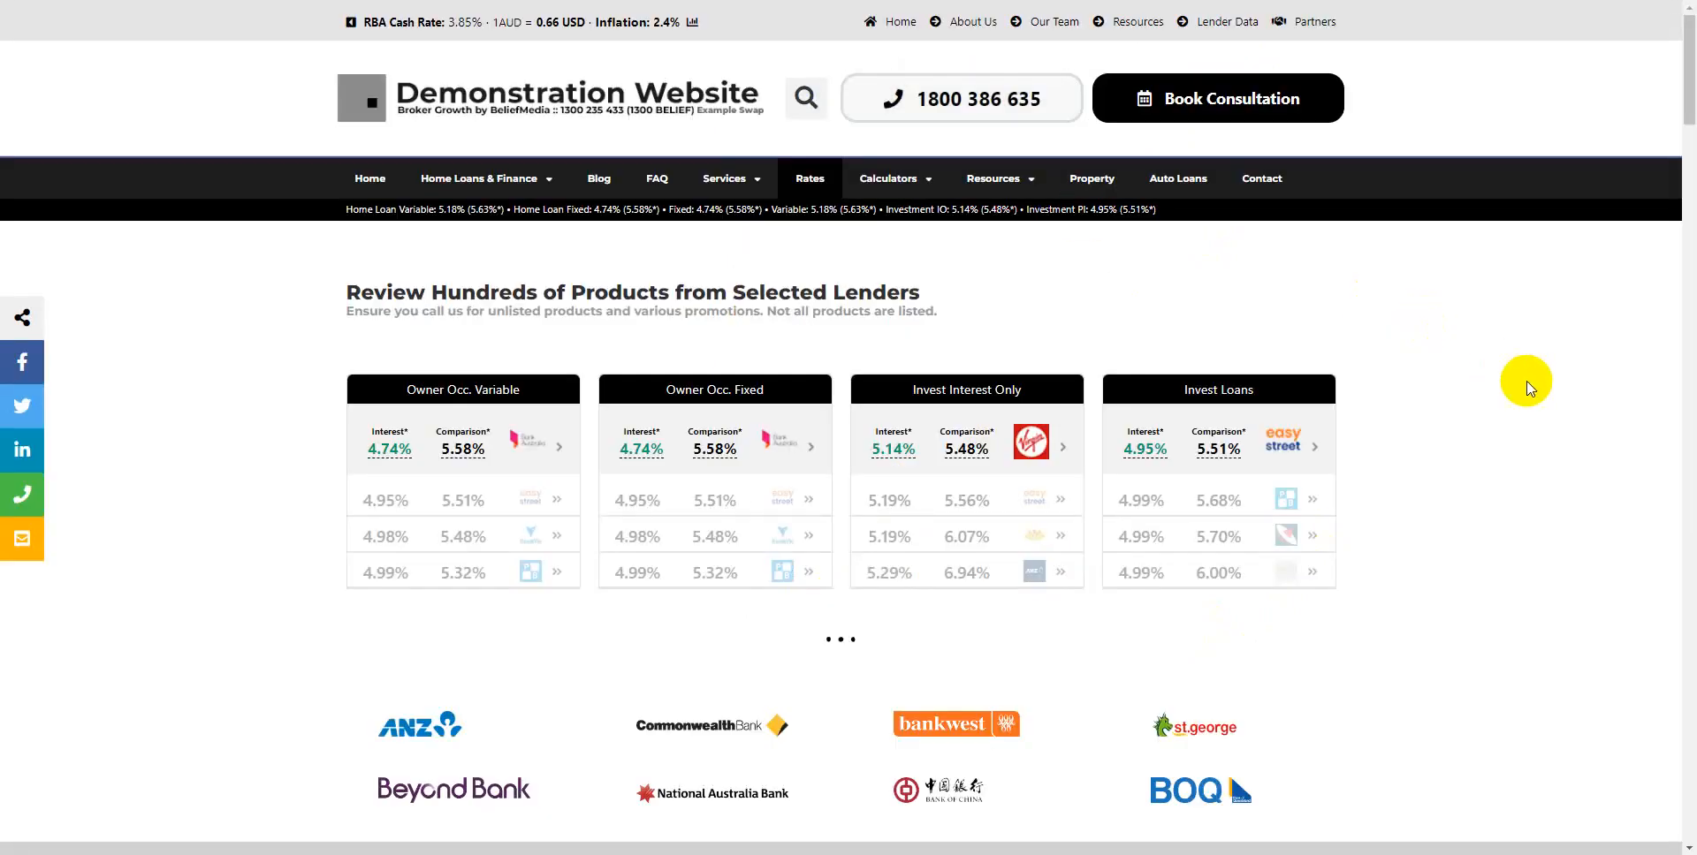
scroll(1527, 382, "down", 10)
scroll(1526, 381, "down", 5)
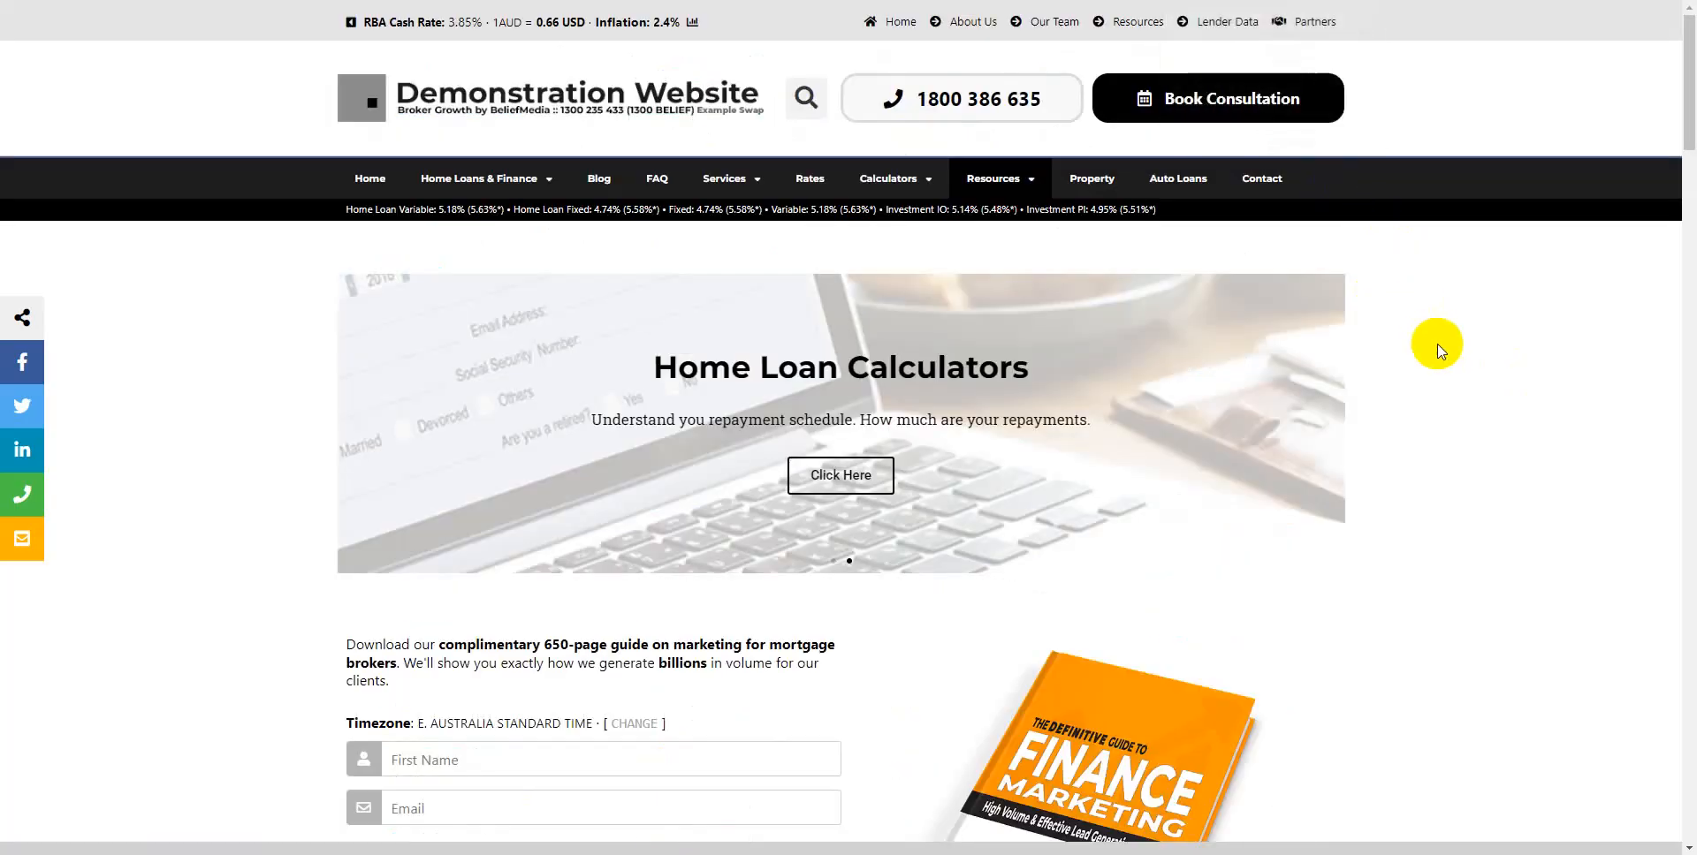
scroll(1482, 420, "down", 7)
scroll(1484, 426, "up", 3)
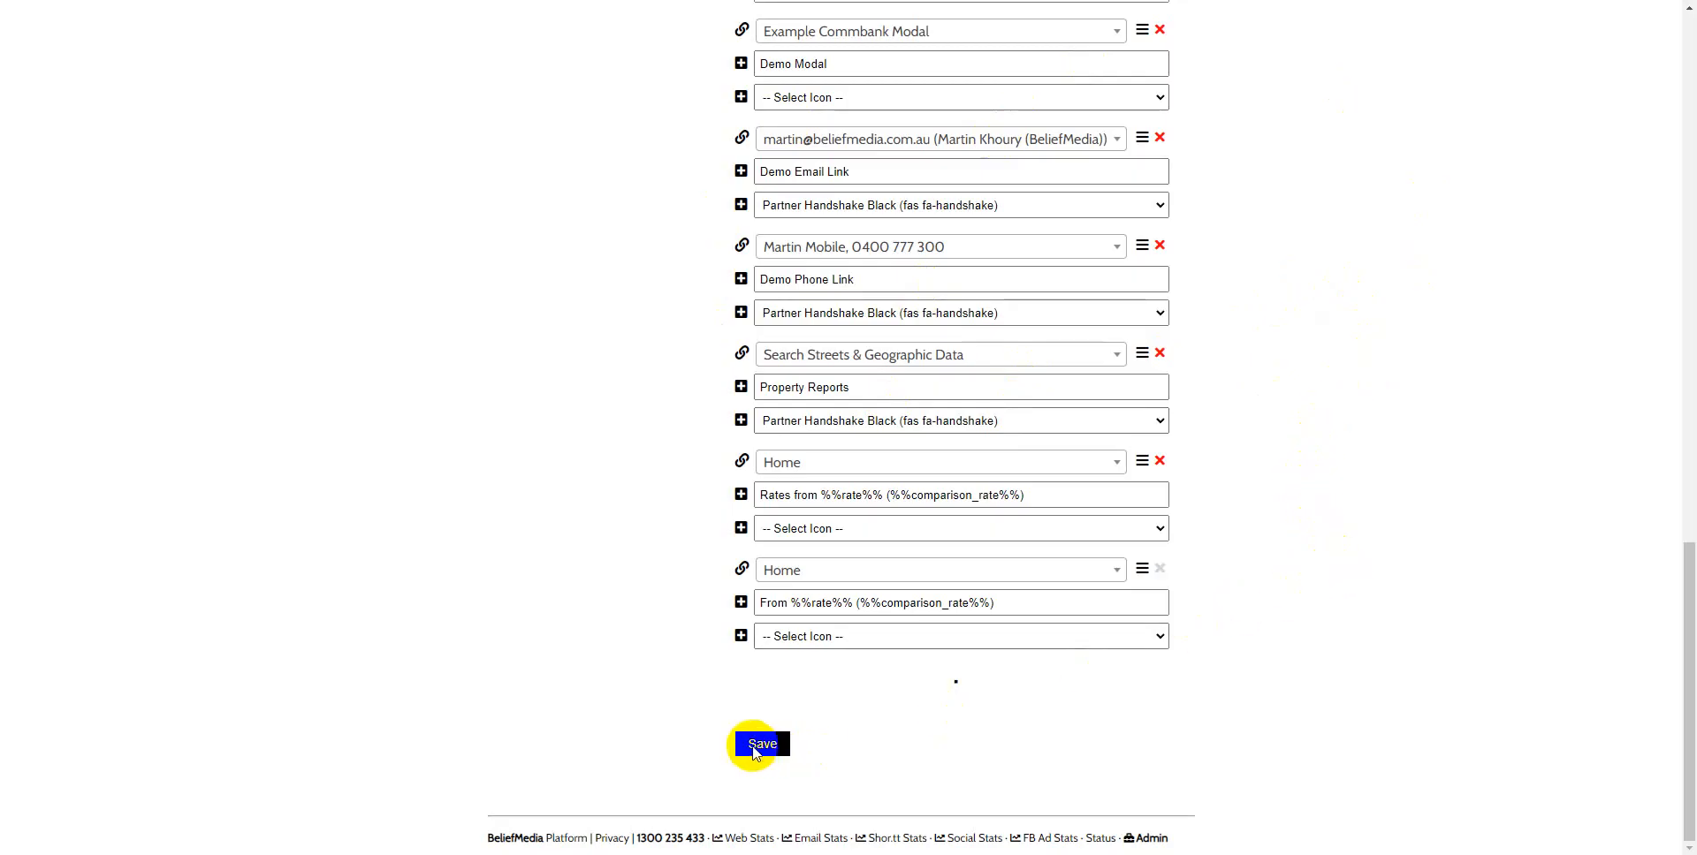
Check the rate placeholders in the title of the "Rates from" entry and save Demo Vertical Menu
left_click(871, 495)
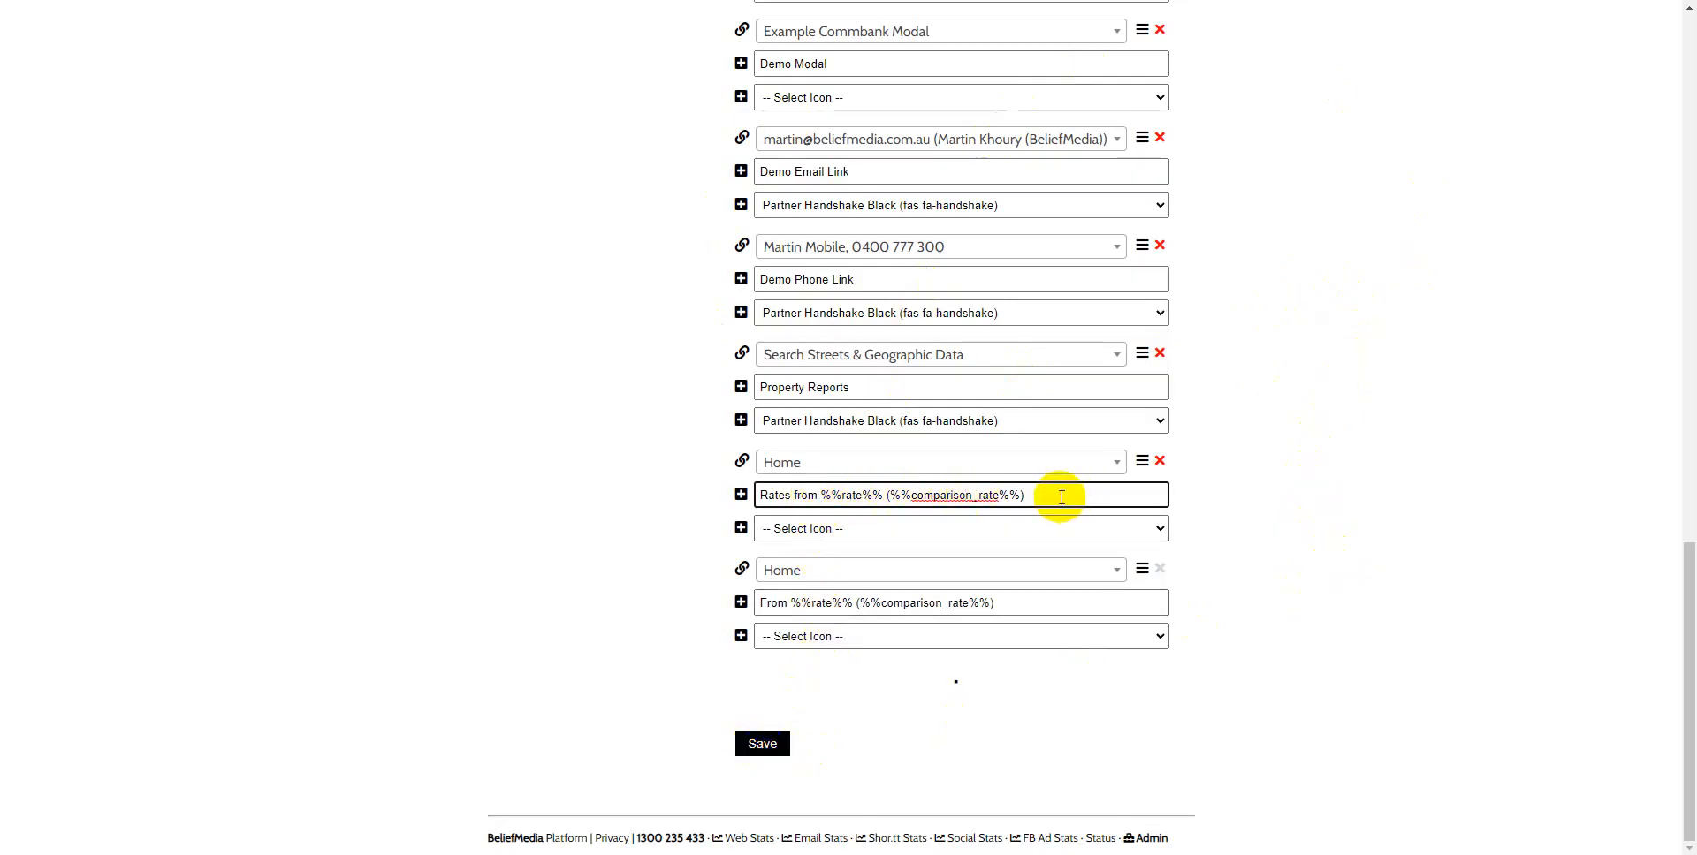
left_click(1264, 545)
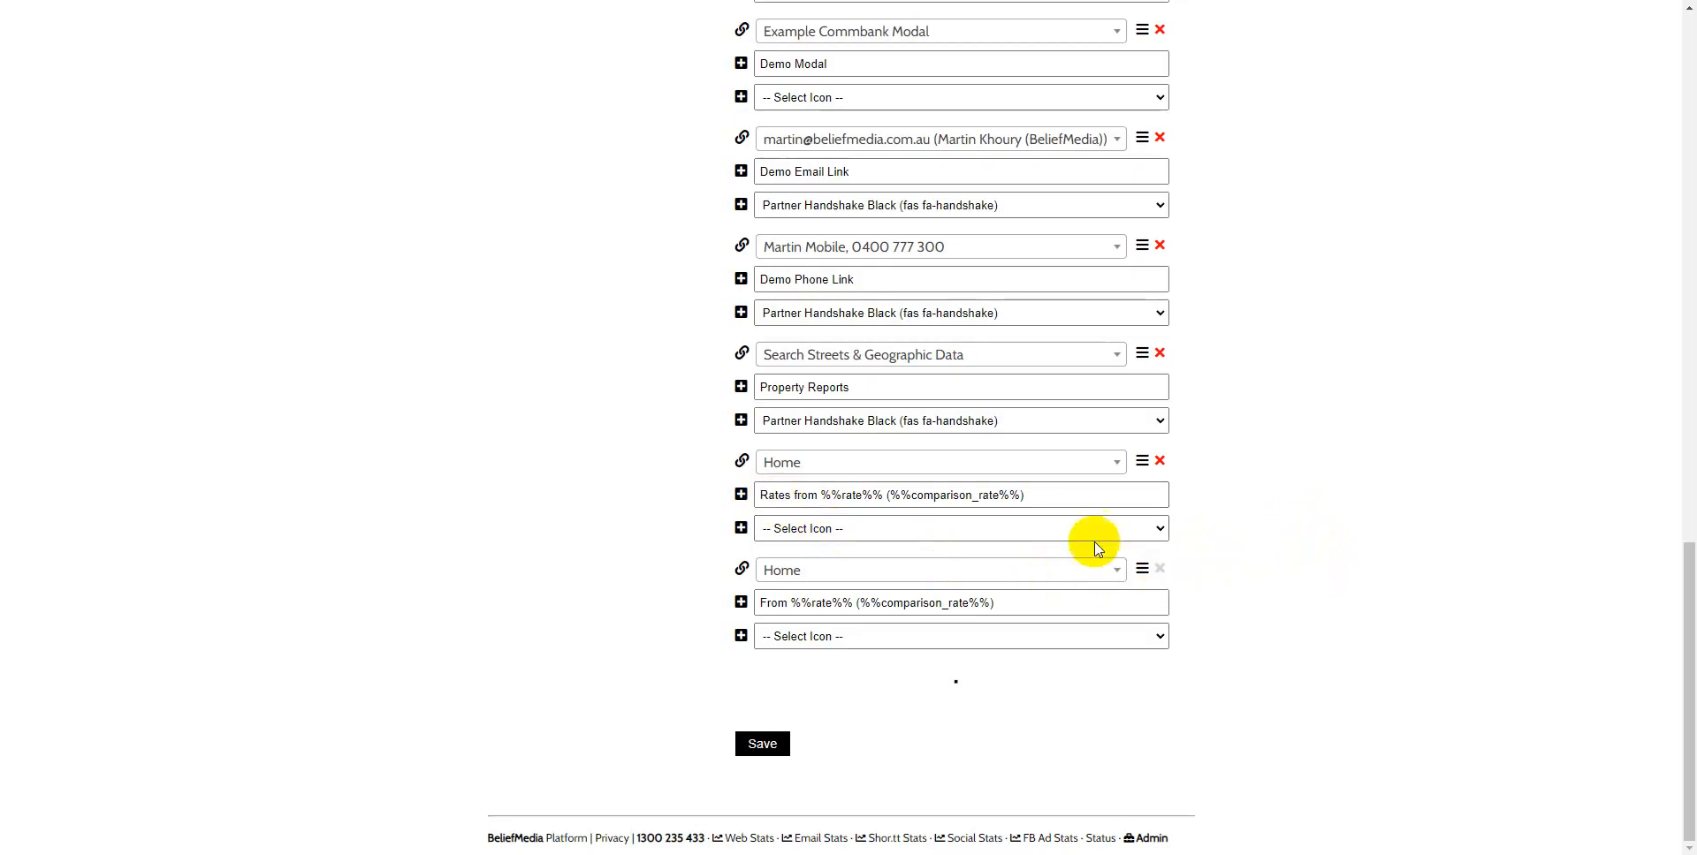
left_click(828, 497)
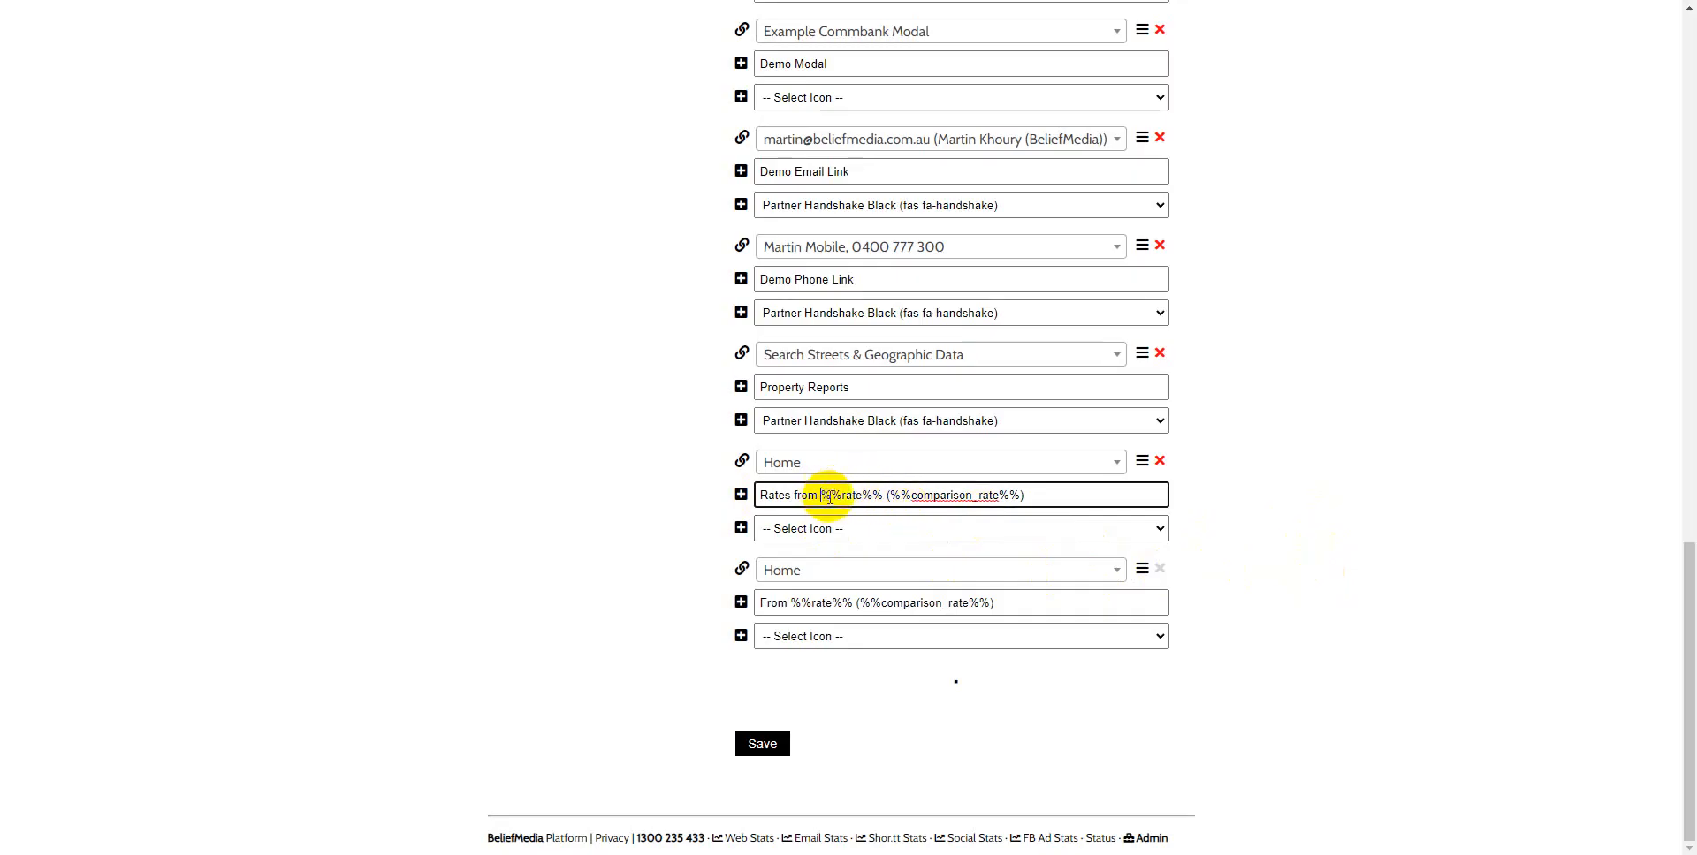
left_click(1272, 515)
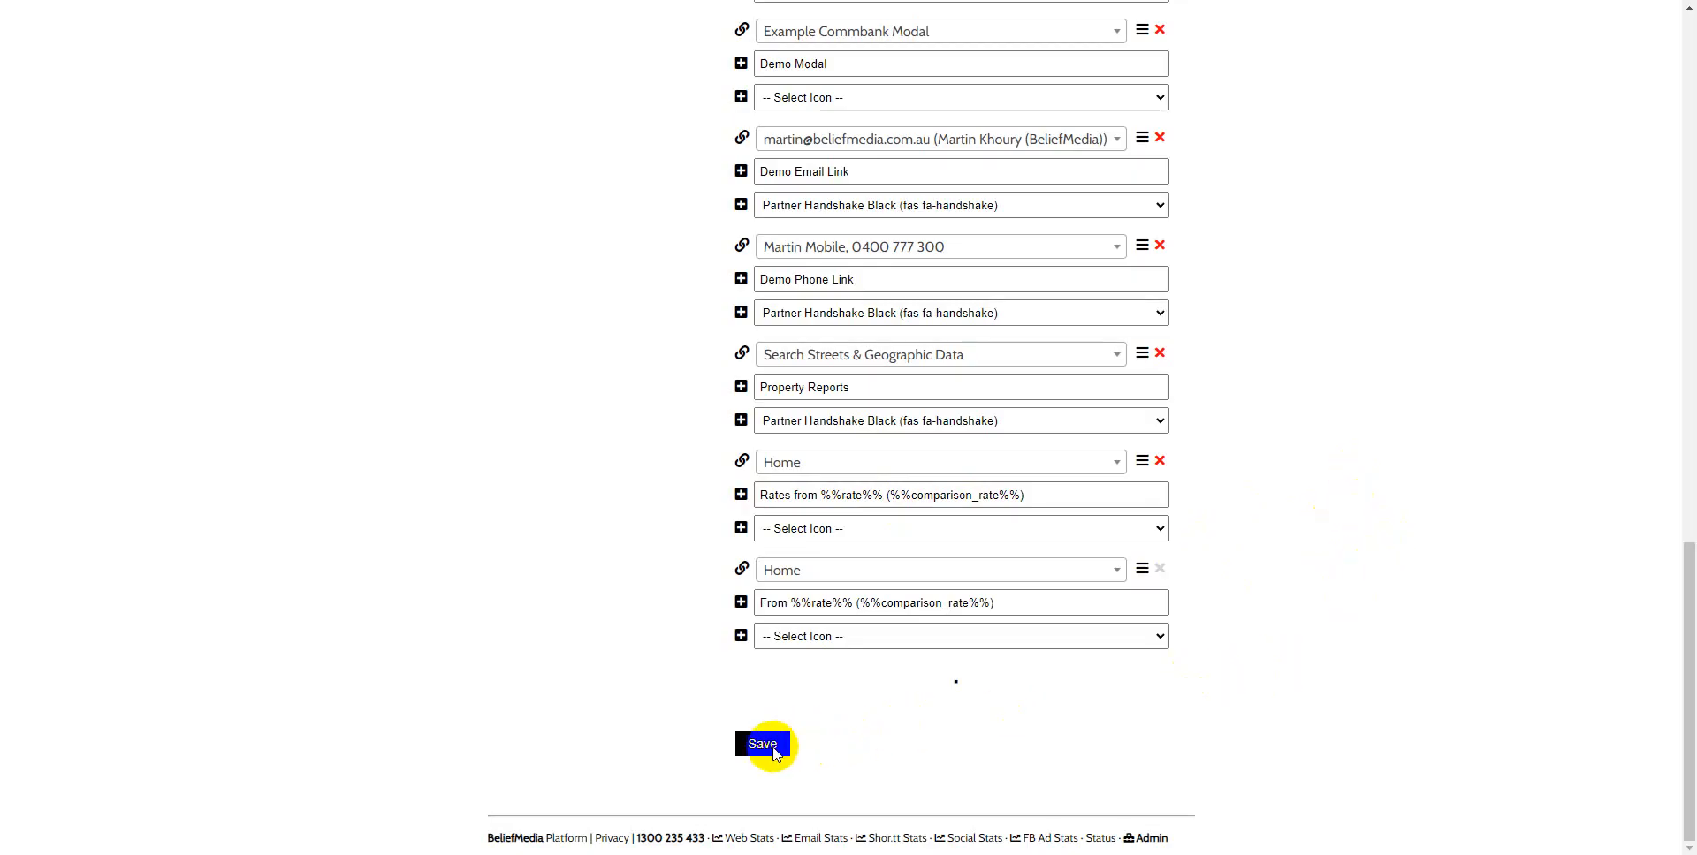
left_click(1406, 549)
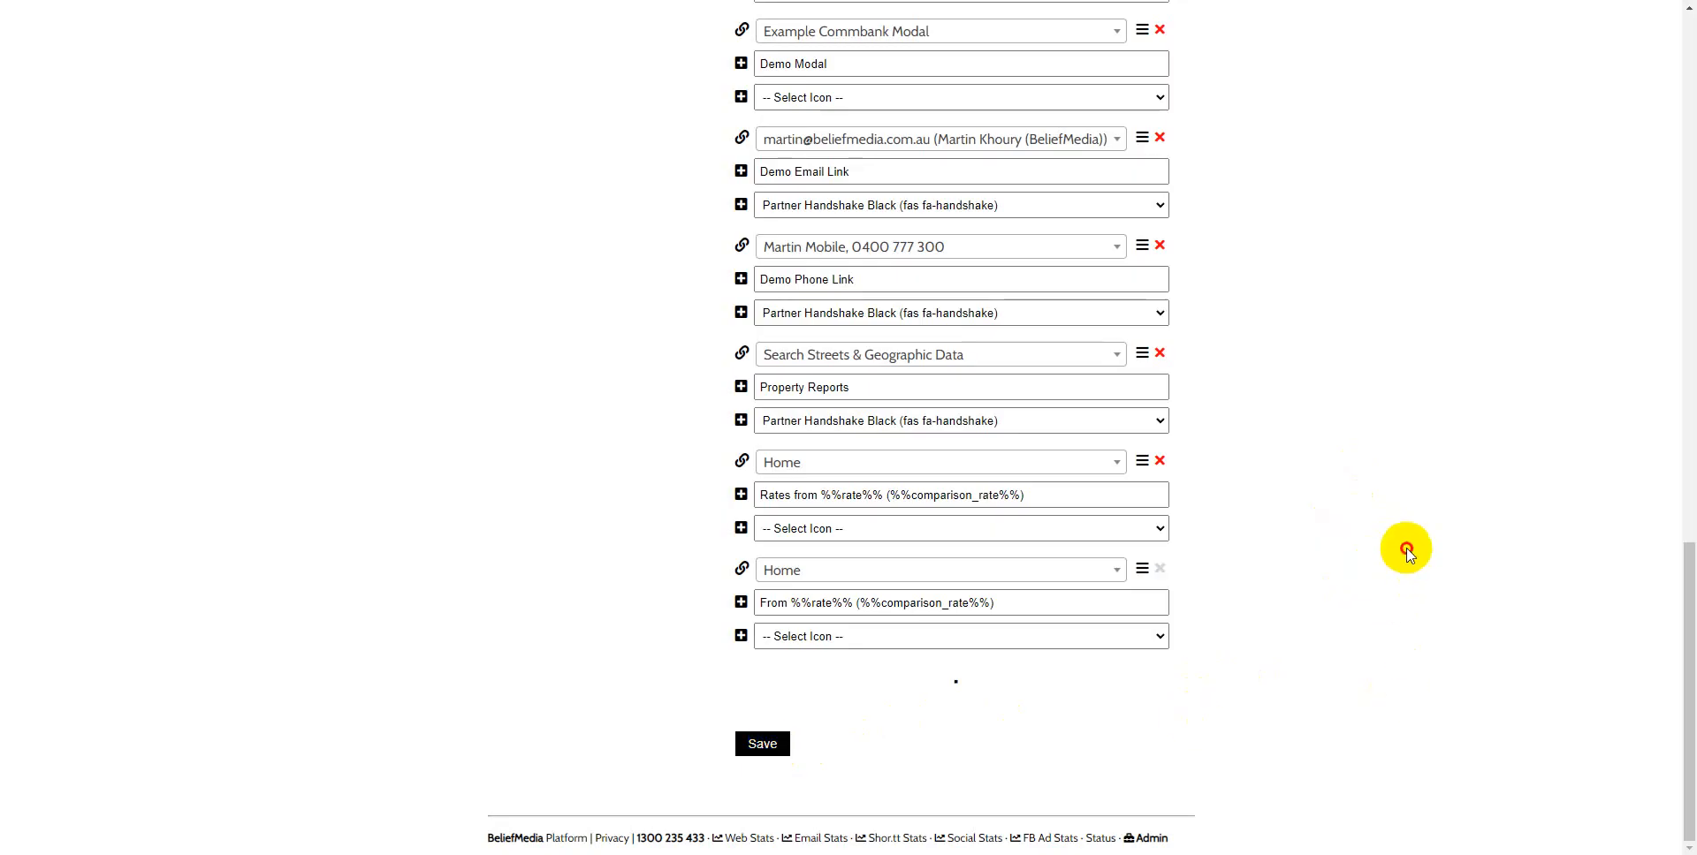
left_click(764, 748)
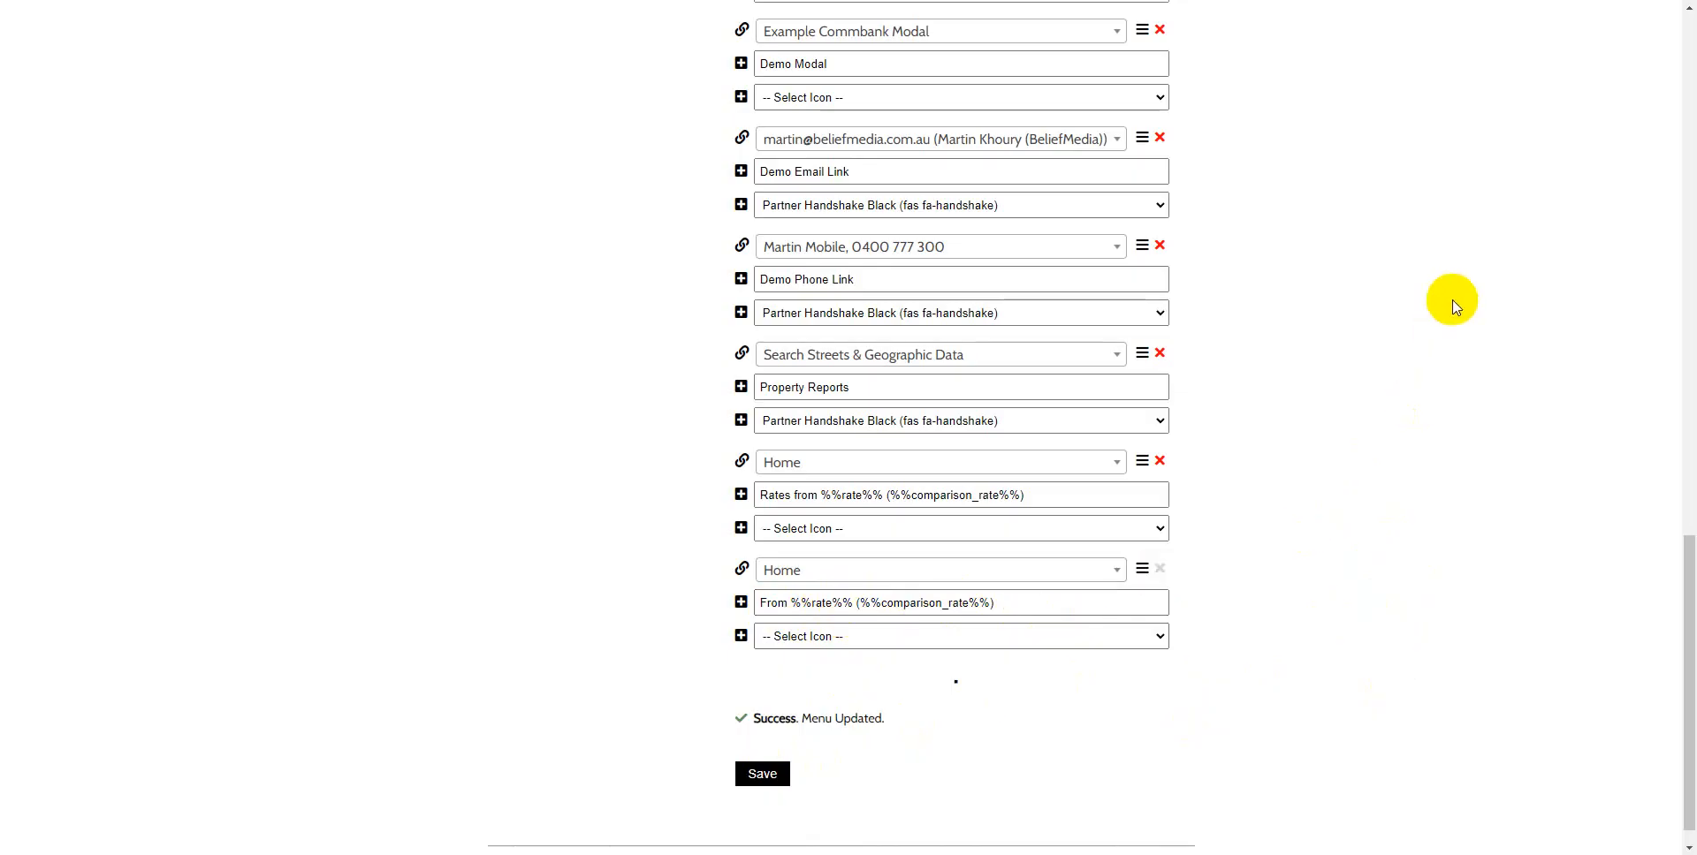
scroll(1423, 383, "up", 6)
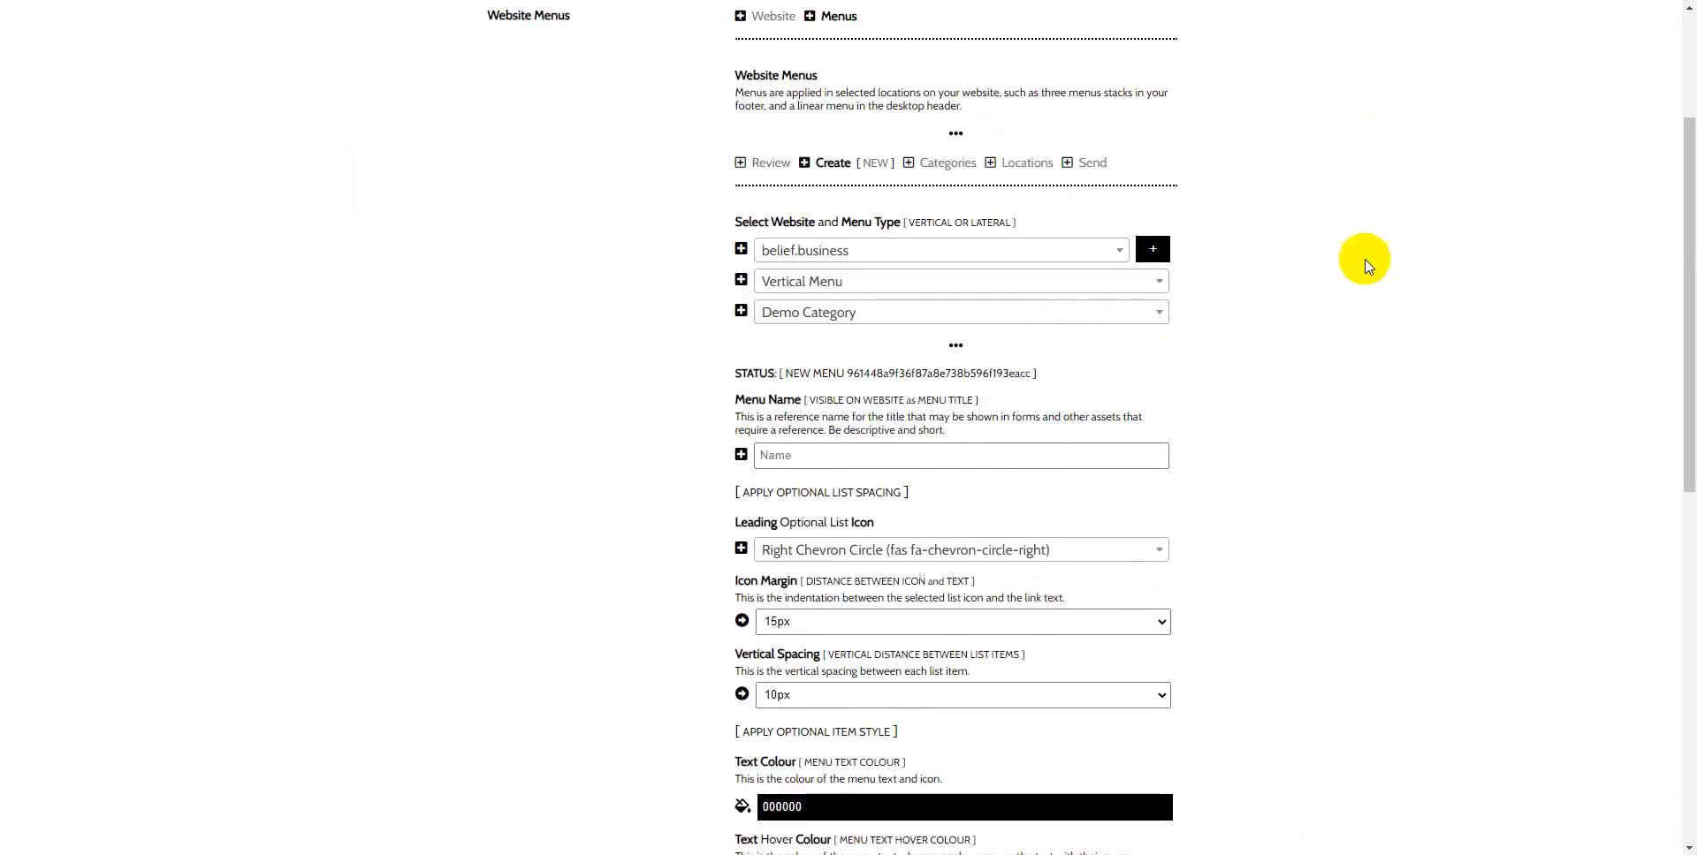
Review the new vertical menu form and the style settings and link entries of the saved Demo Vertical Menu
scroll(1379, 336, "down", 1)
scroll(1383, 343, "down", 8)
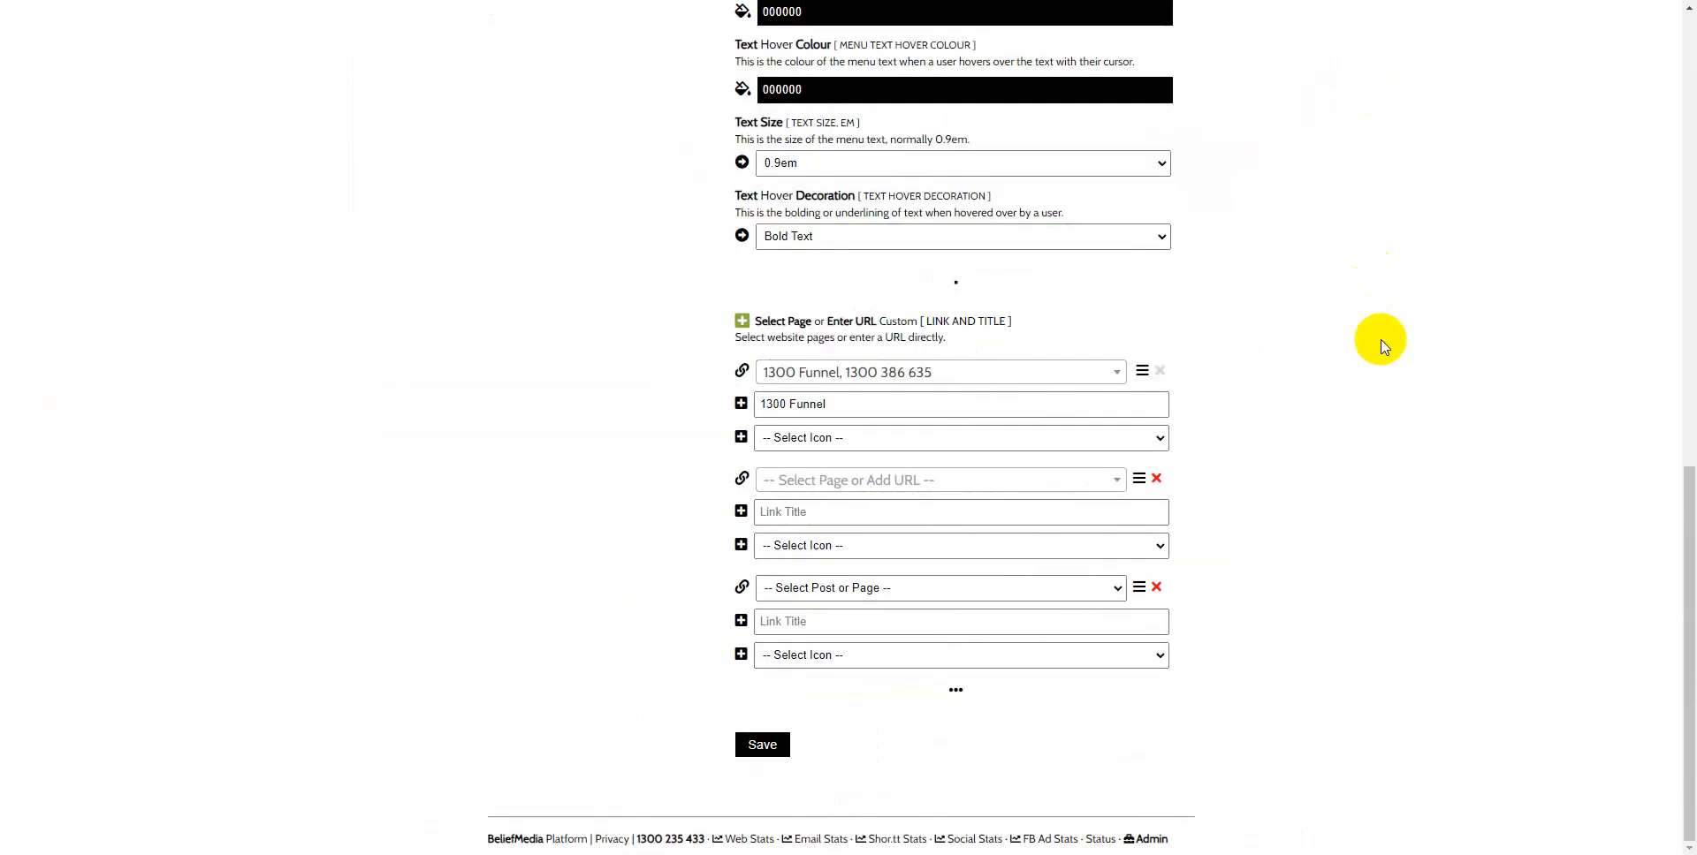
scroll(1383, 343, "up", 10)
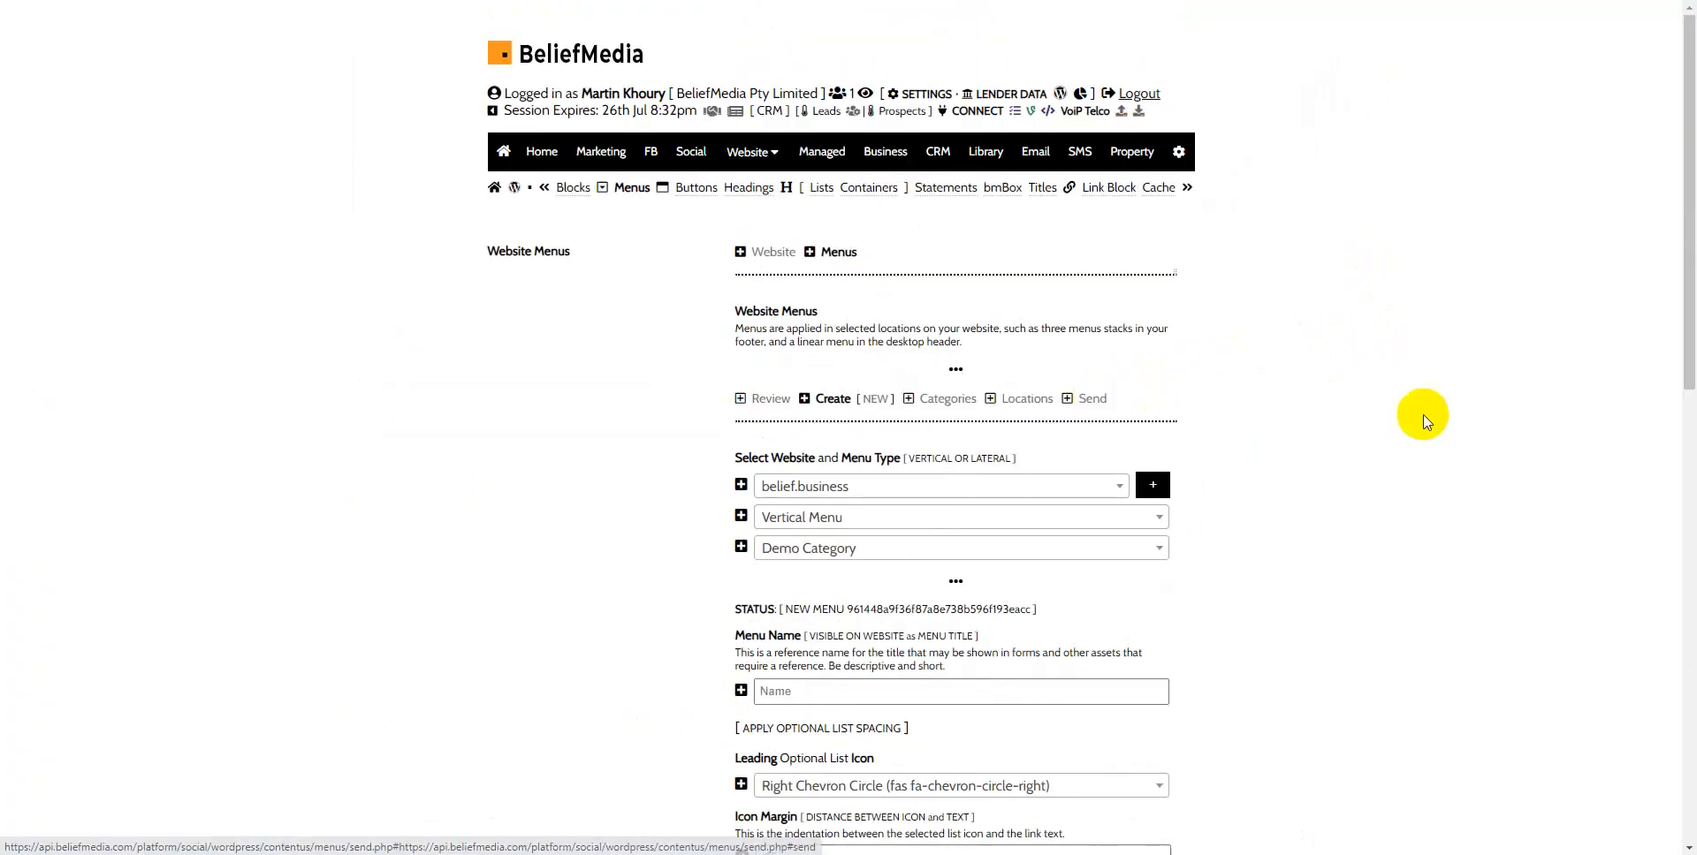
scroll(1216, 288, "down", 5)
scroll(1117, 458, "down", 5)
scroll(895, 327, "down", 3)
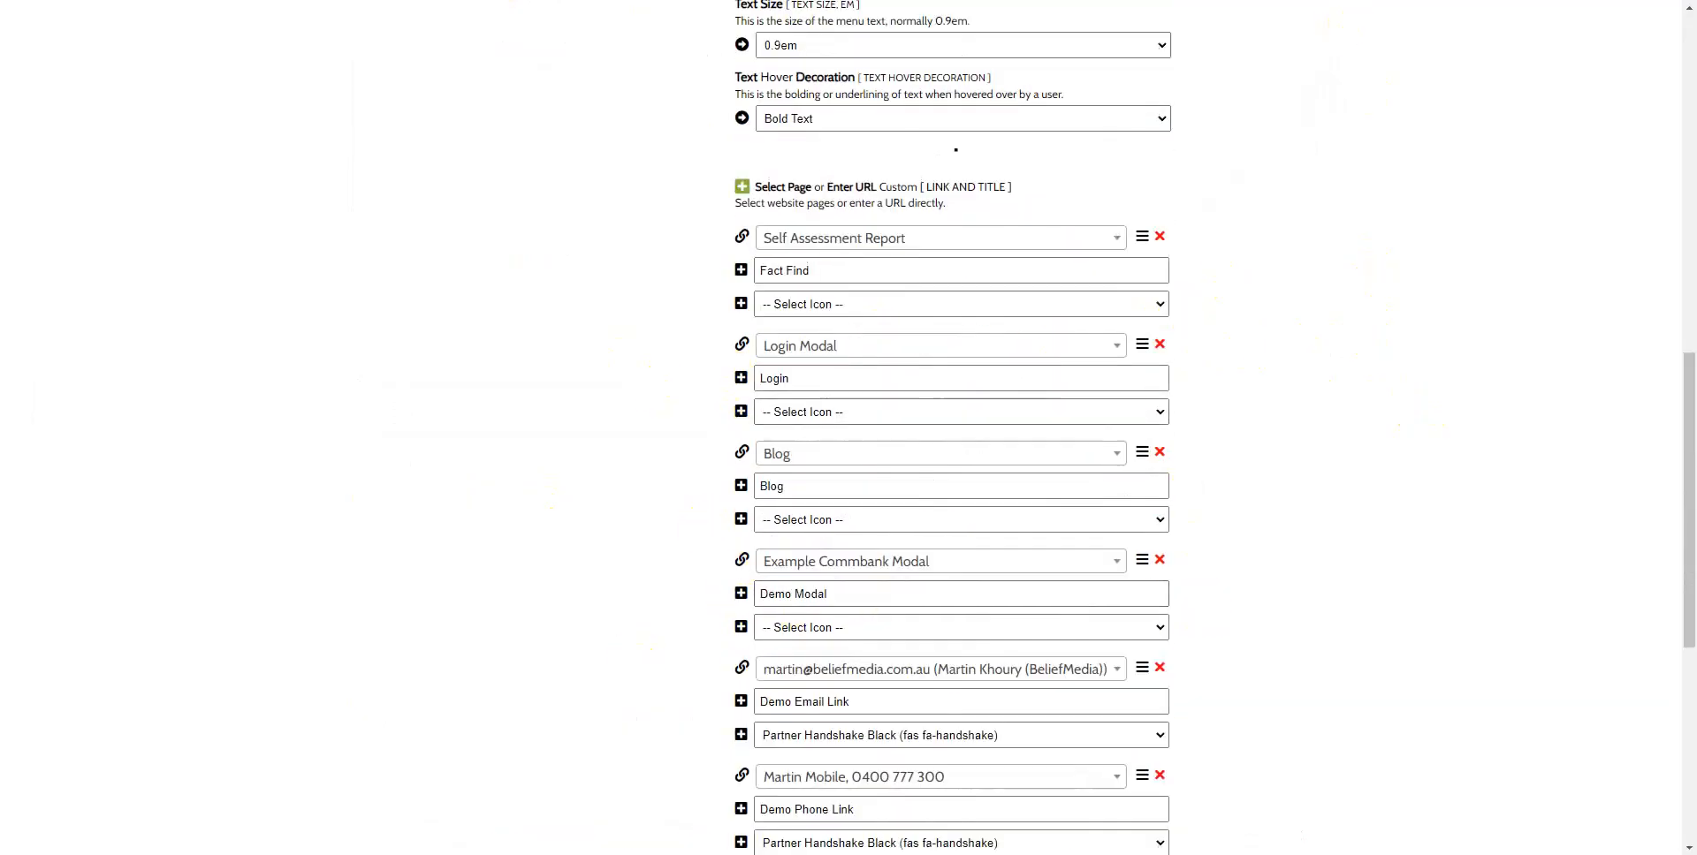
scroll(1401, 416, "down", 6)
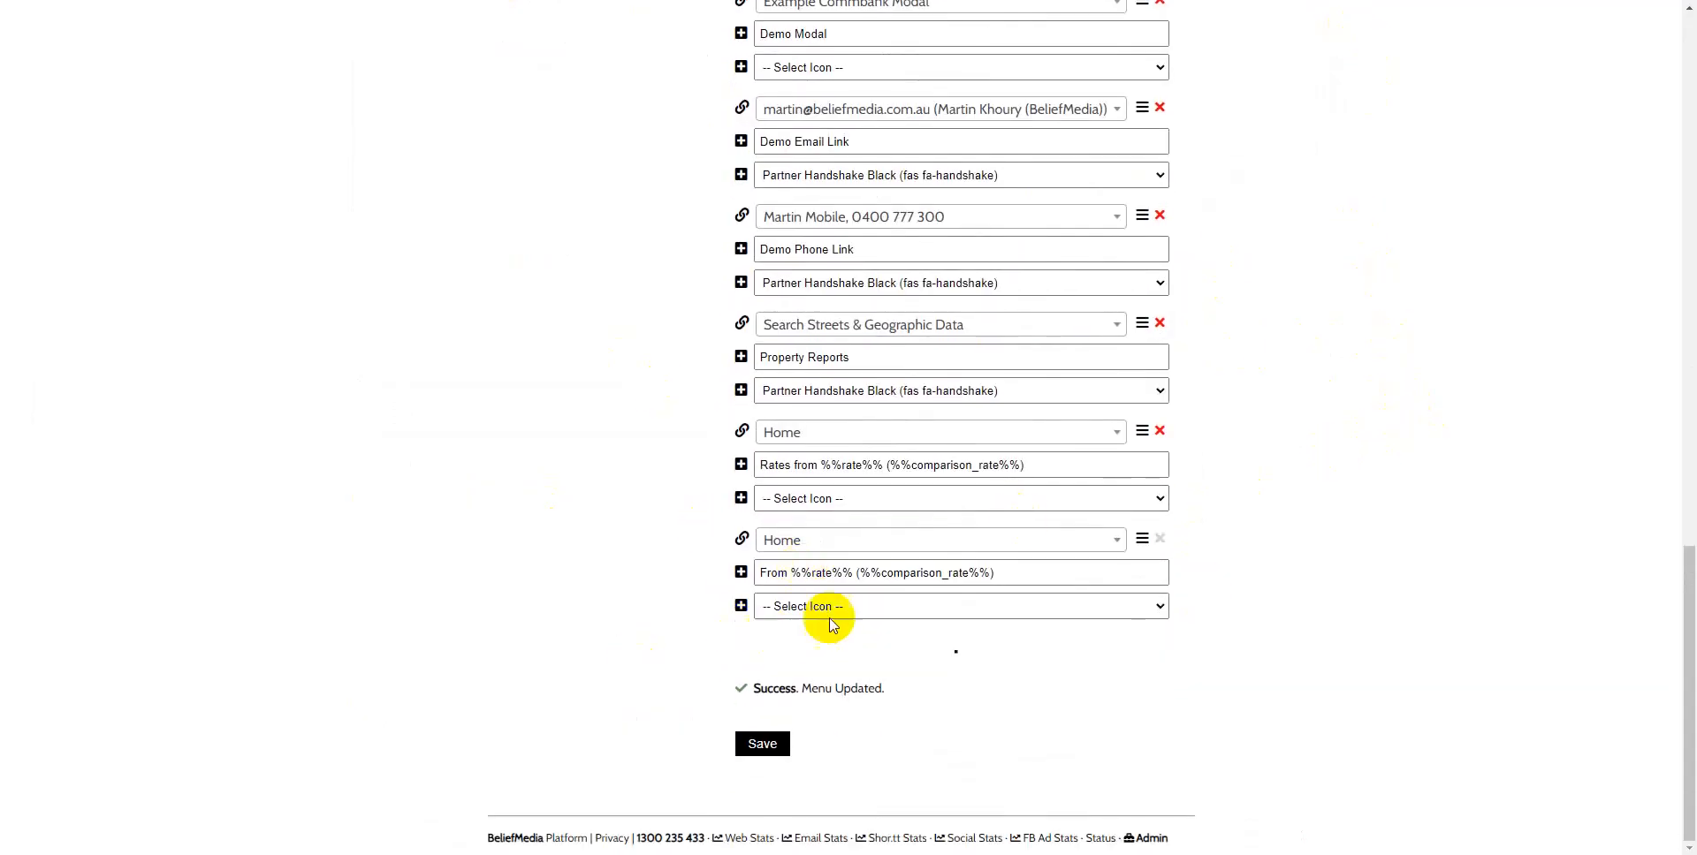
left_click_drag(1140, 541, 1139, 676)
scroll(1405, 416, "up", 10)
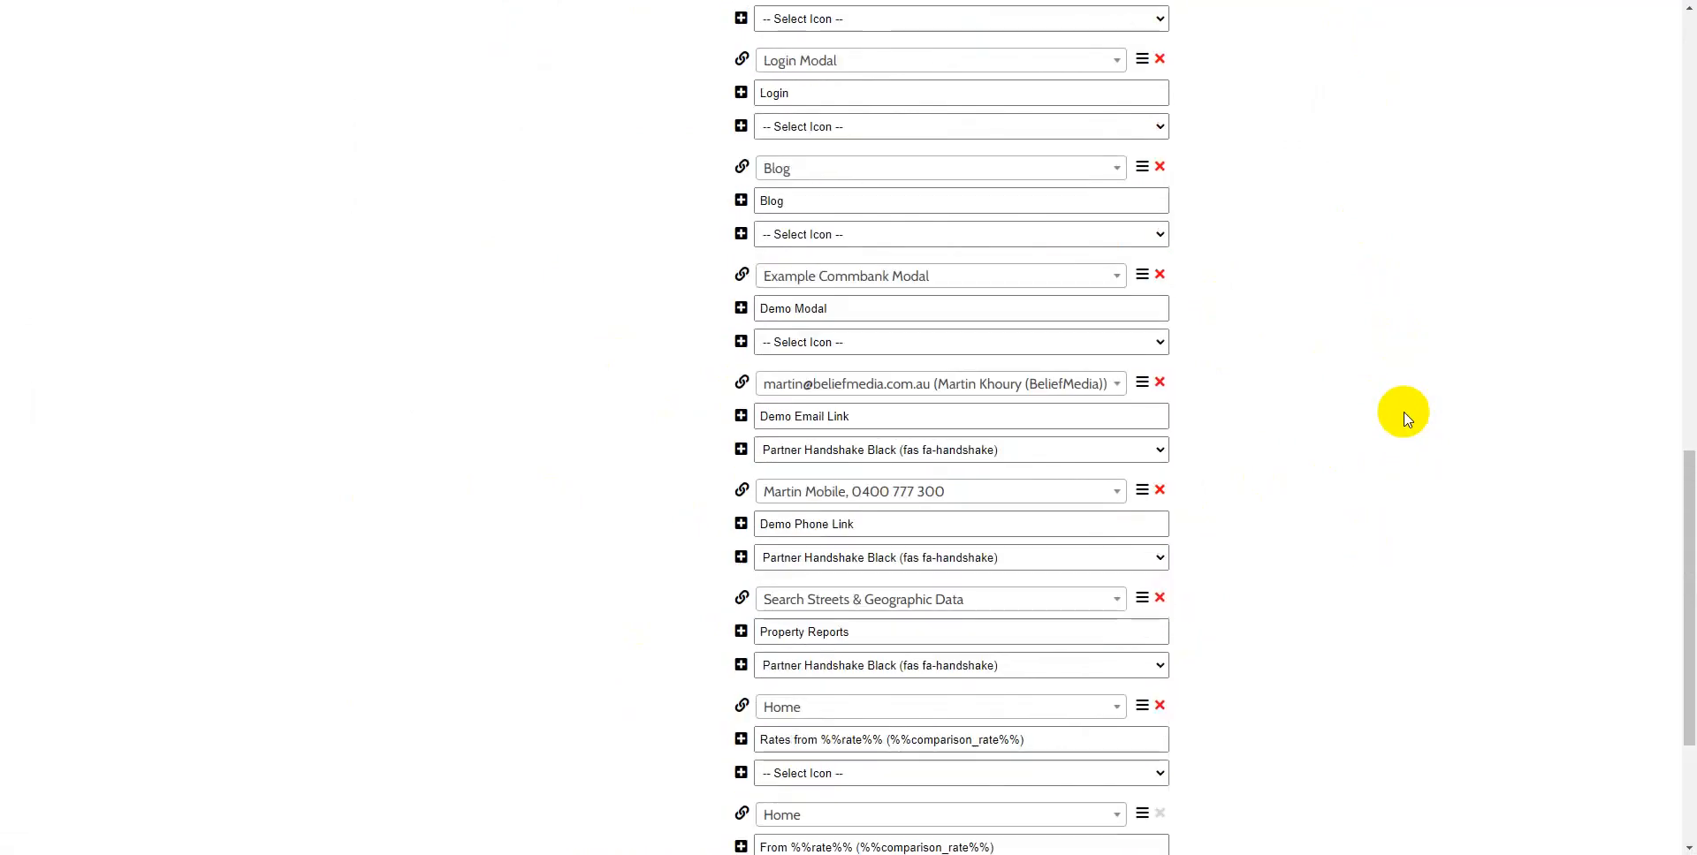
scroll(1387, 460, "down", 6)
scroll(1377, 488, "up", 10)
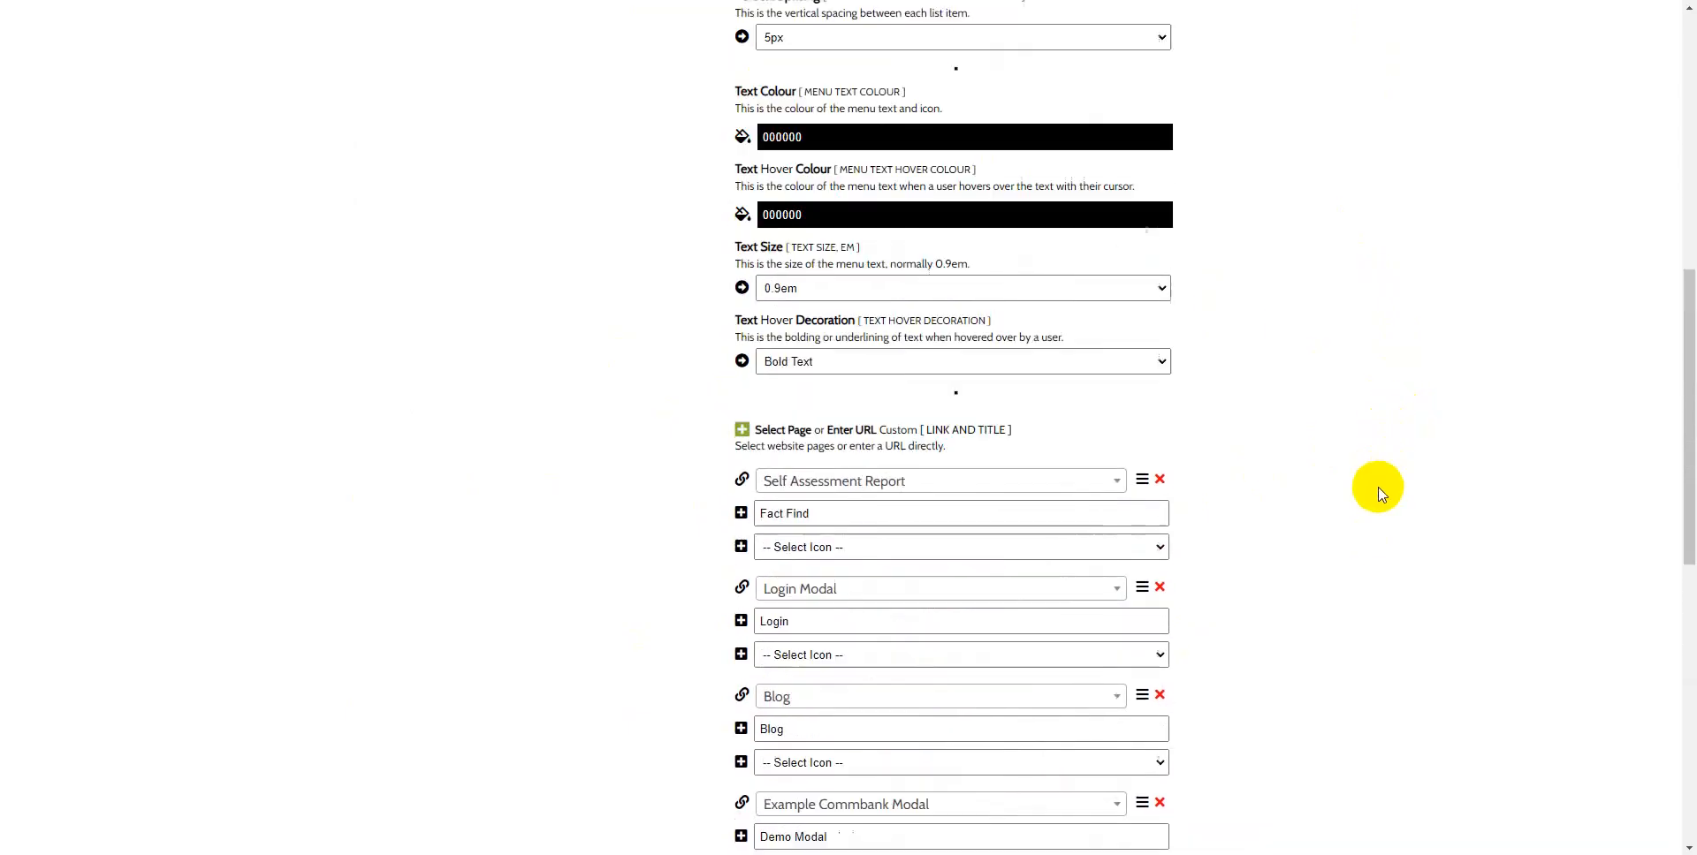
Send the website menus to the belief.business destination website
left_click(1094, 403)
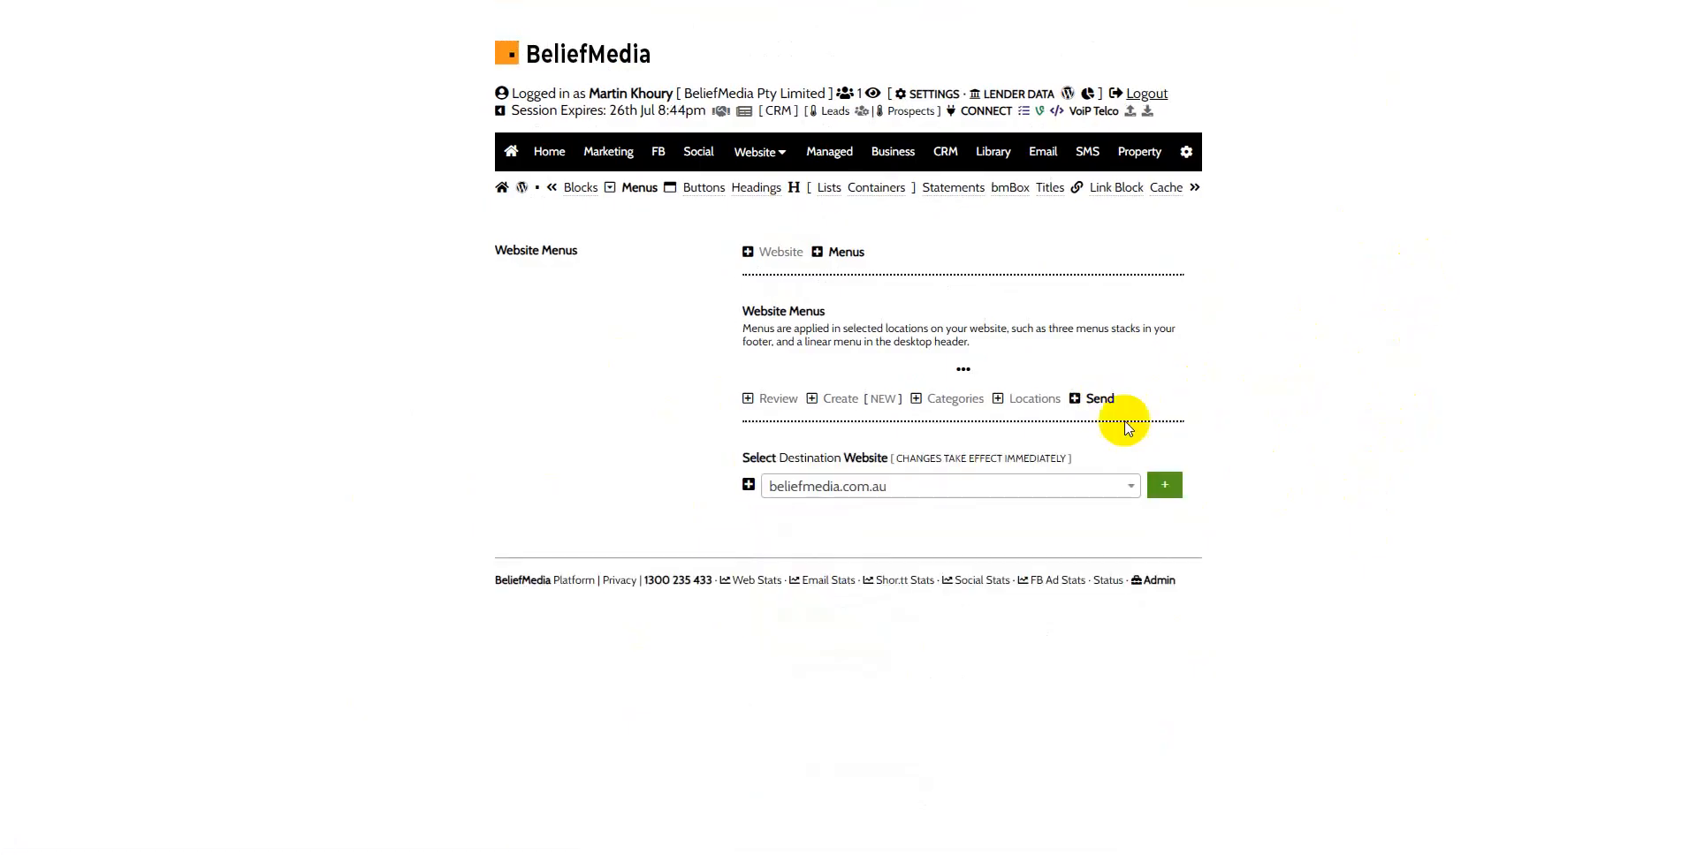
left_click(1111, 485)
left_click(1016, 583)
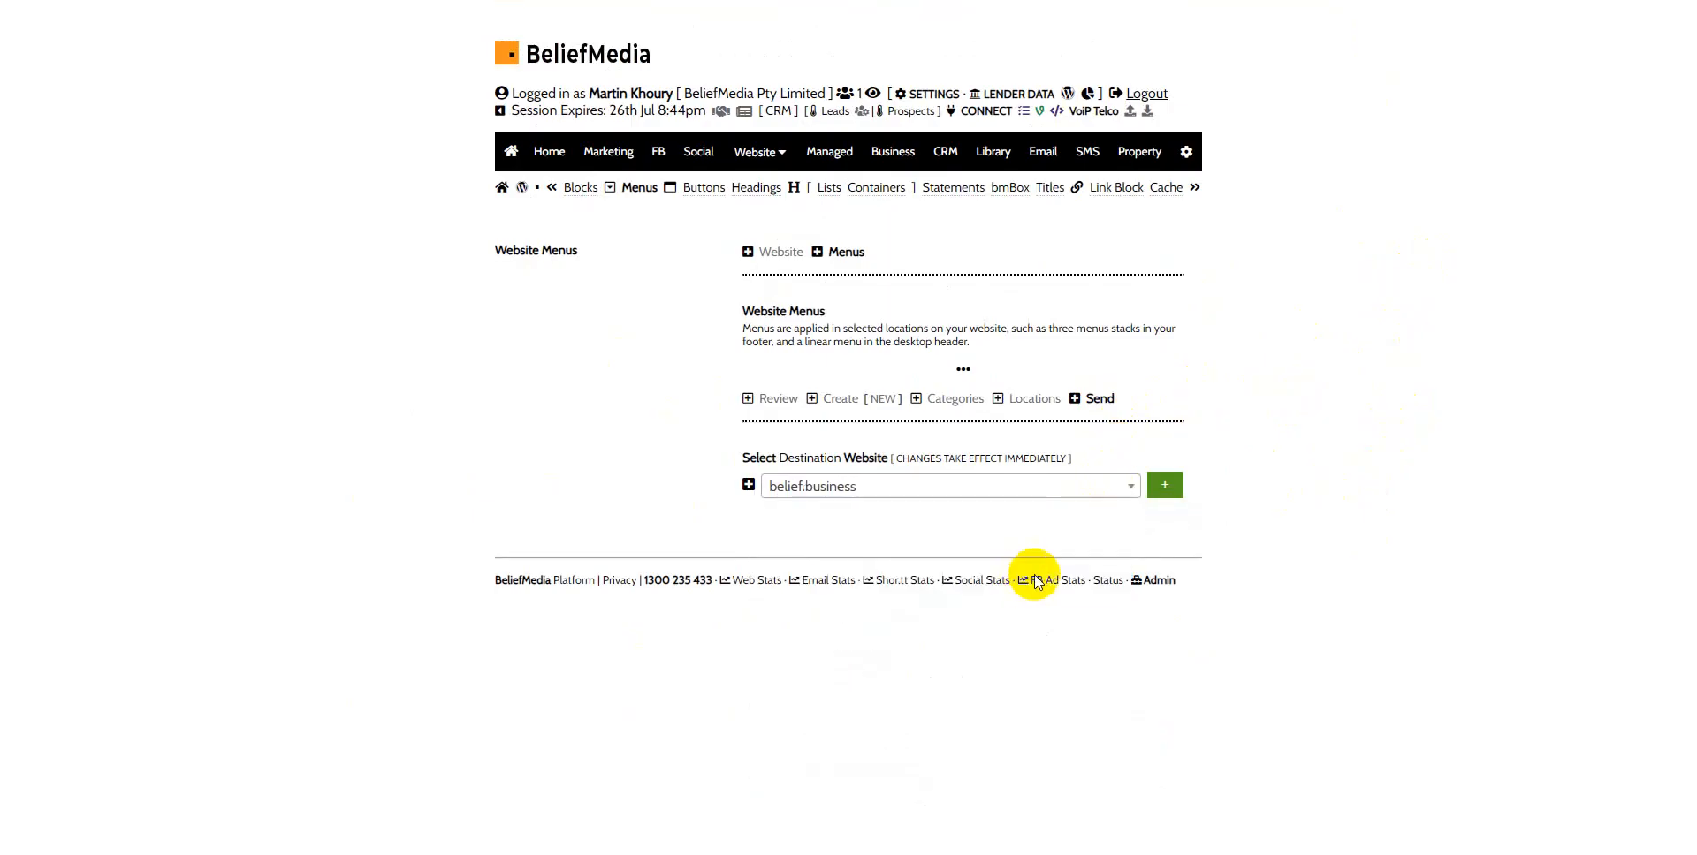
left_click(1164, 495)
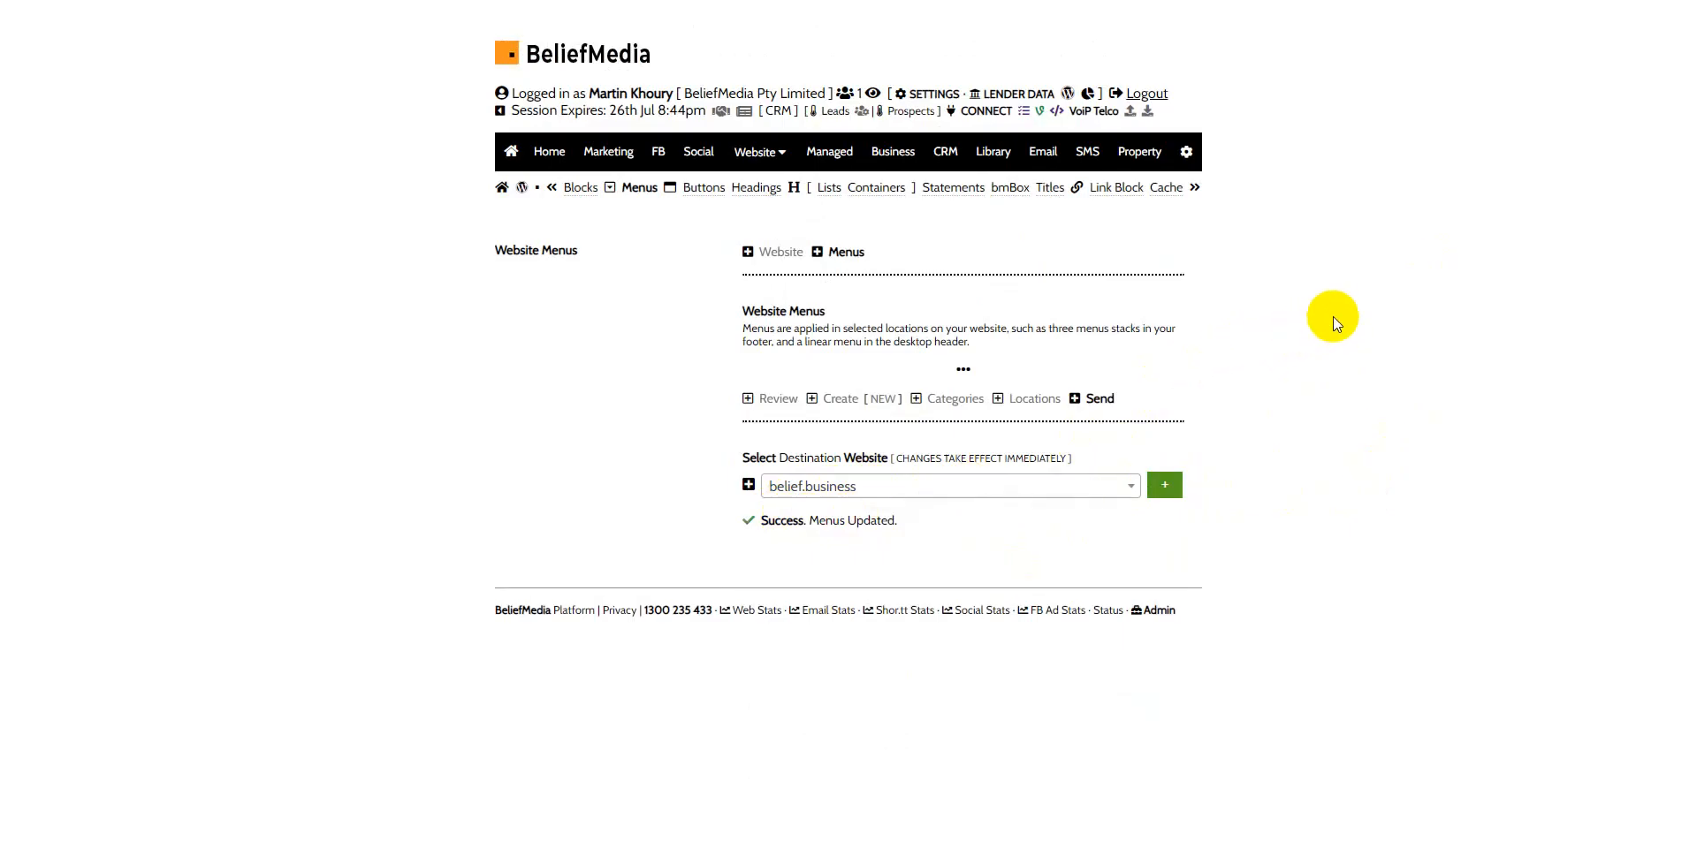
Open Footer Menu Options from Website Management and load the footer menu assignments for belief.business
left_click(750, 154)
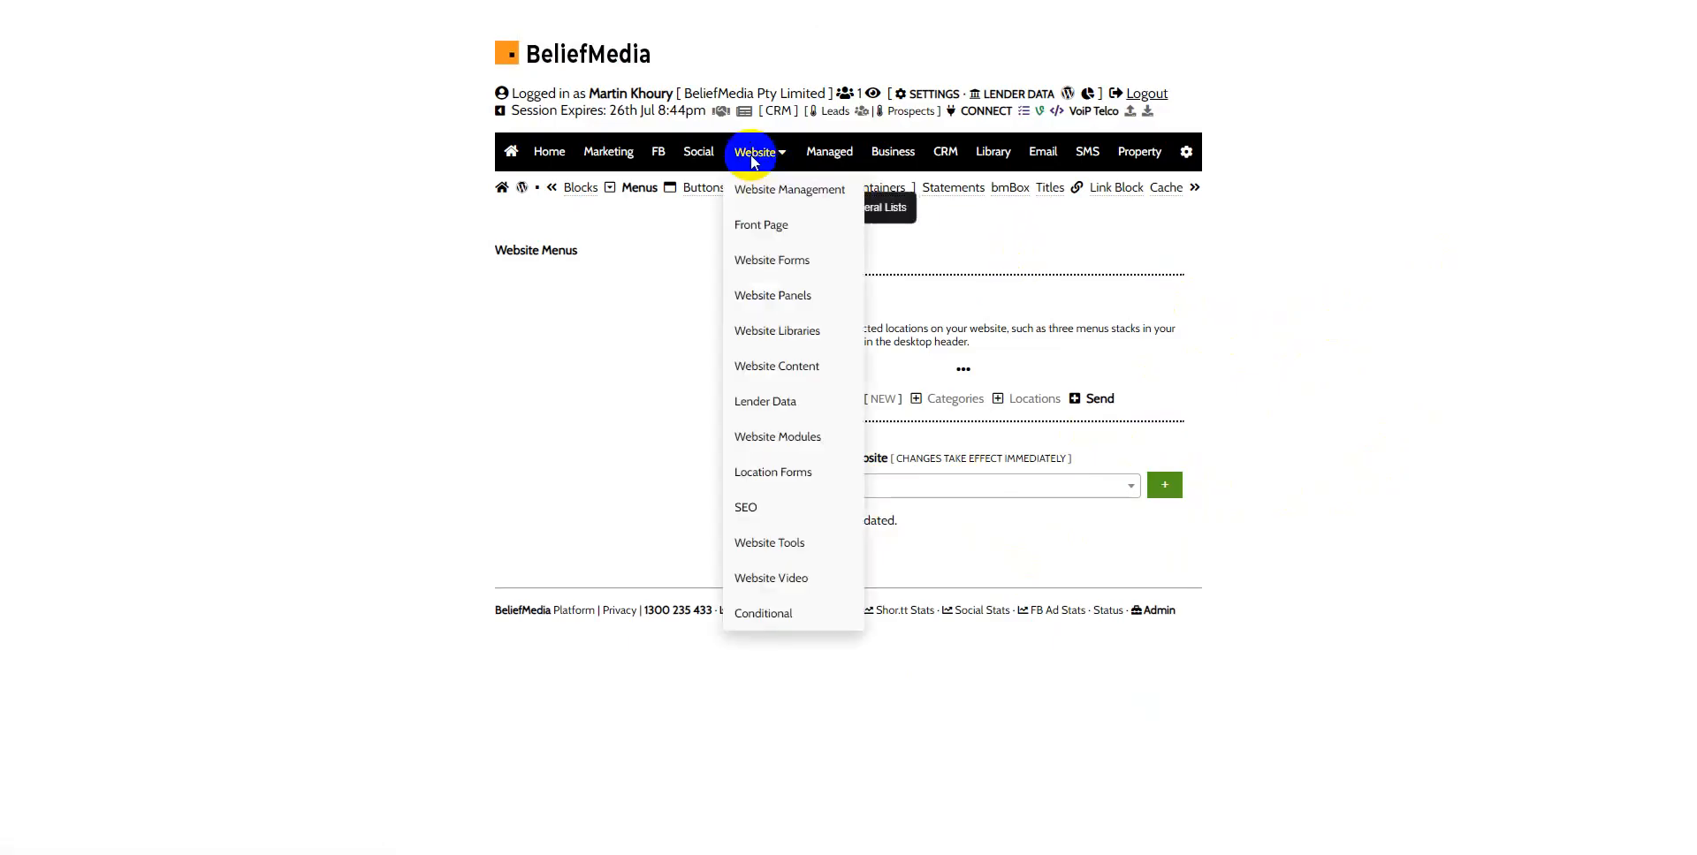
left_click(753, 189)
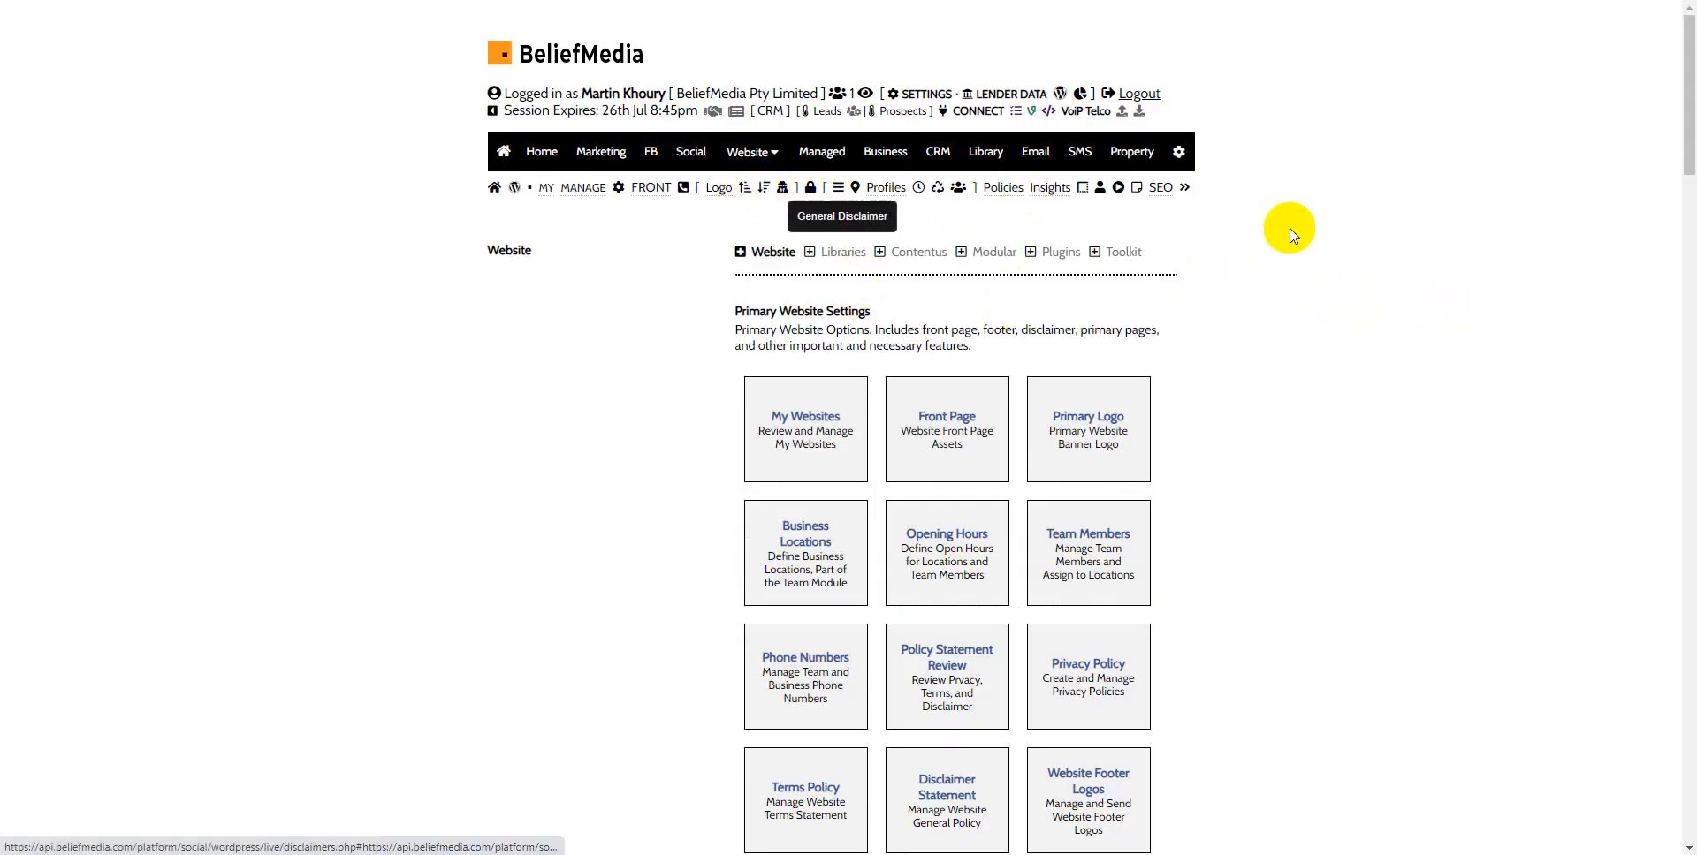
scroll(1340, 350, "down", 2)
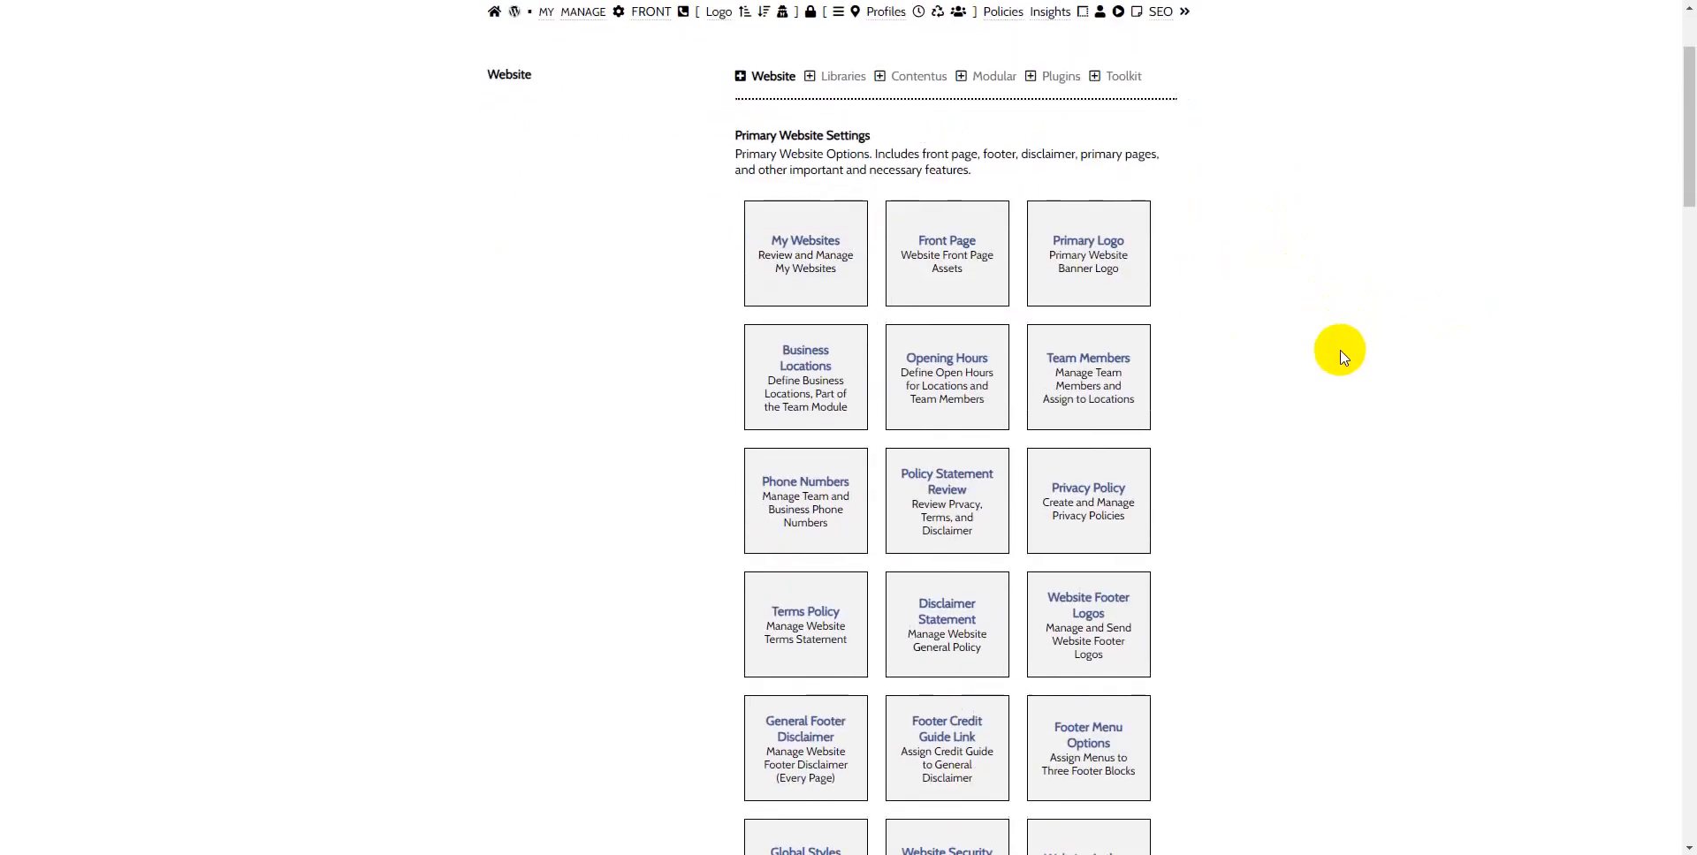
scroll(1340, 351, "up", 2)
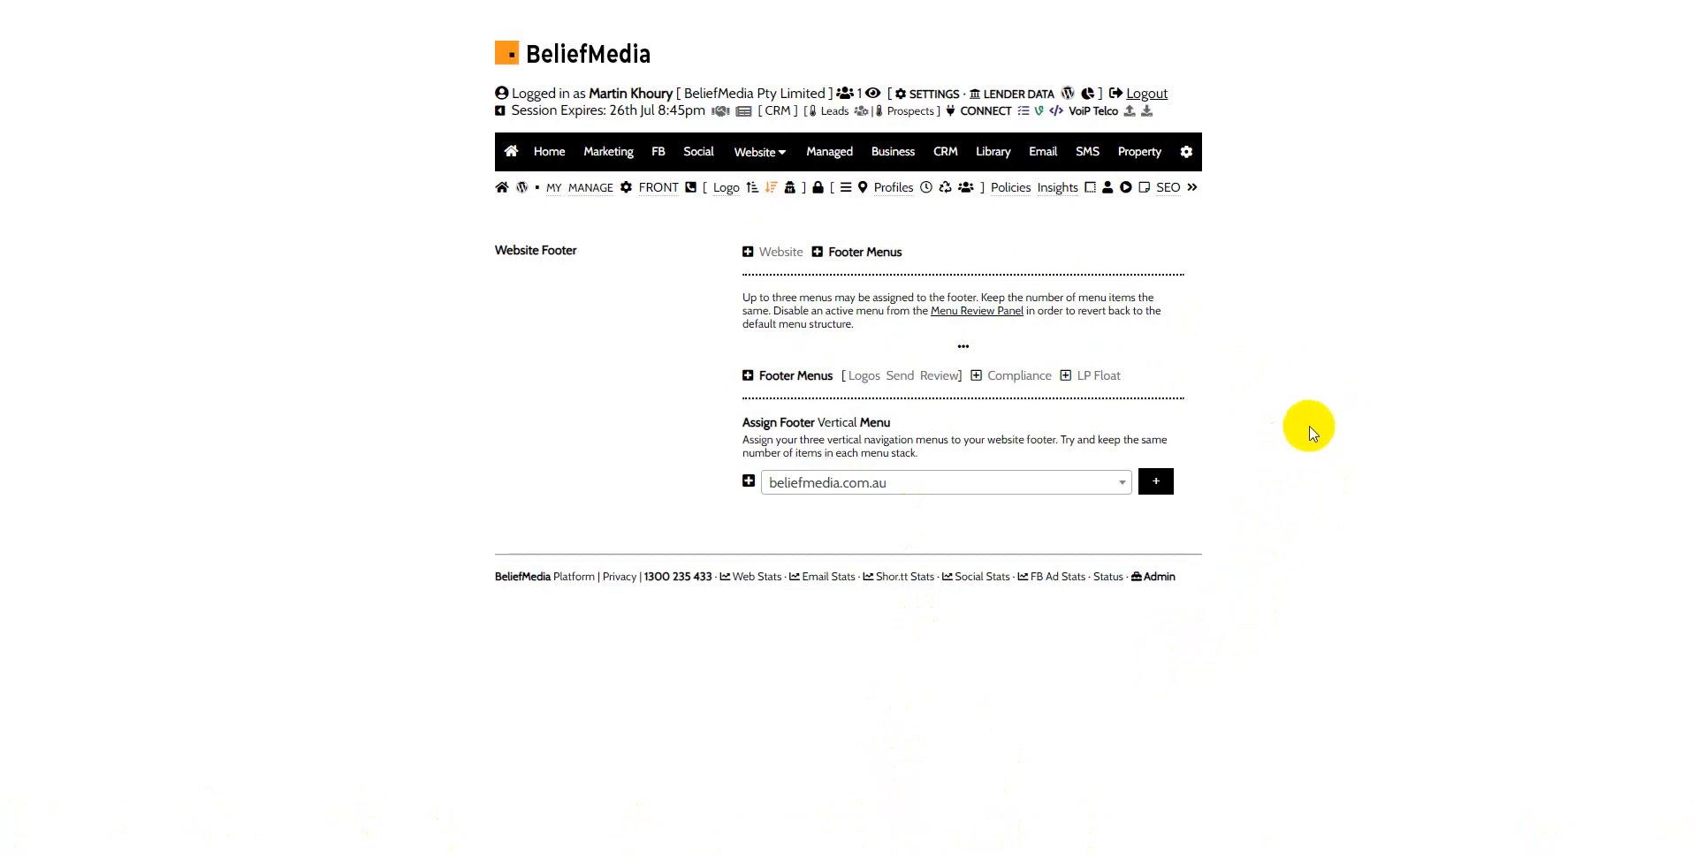
left_click(1057, 483)
left_click(986, 588)
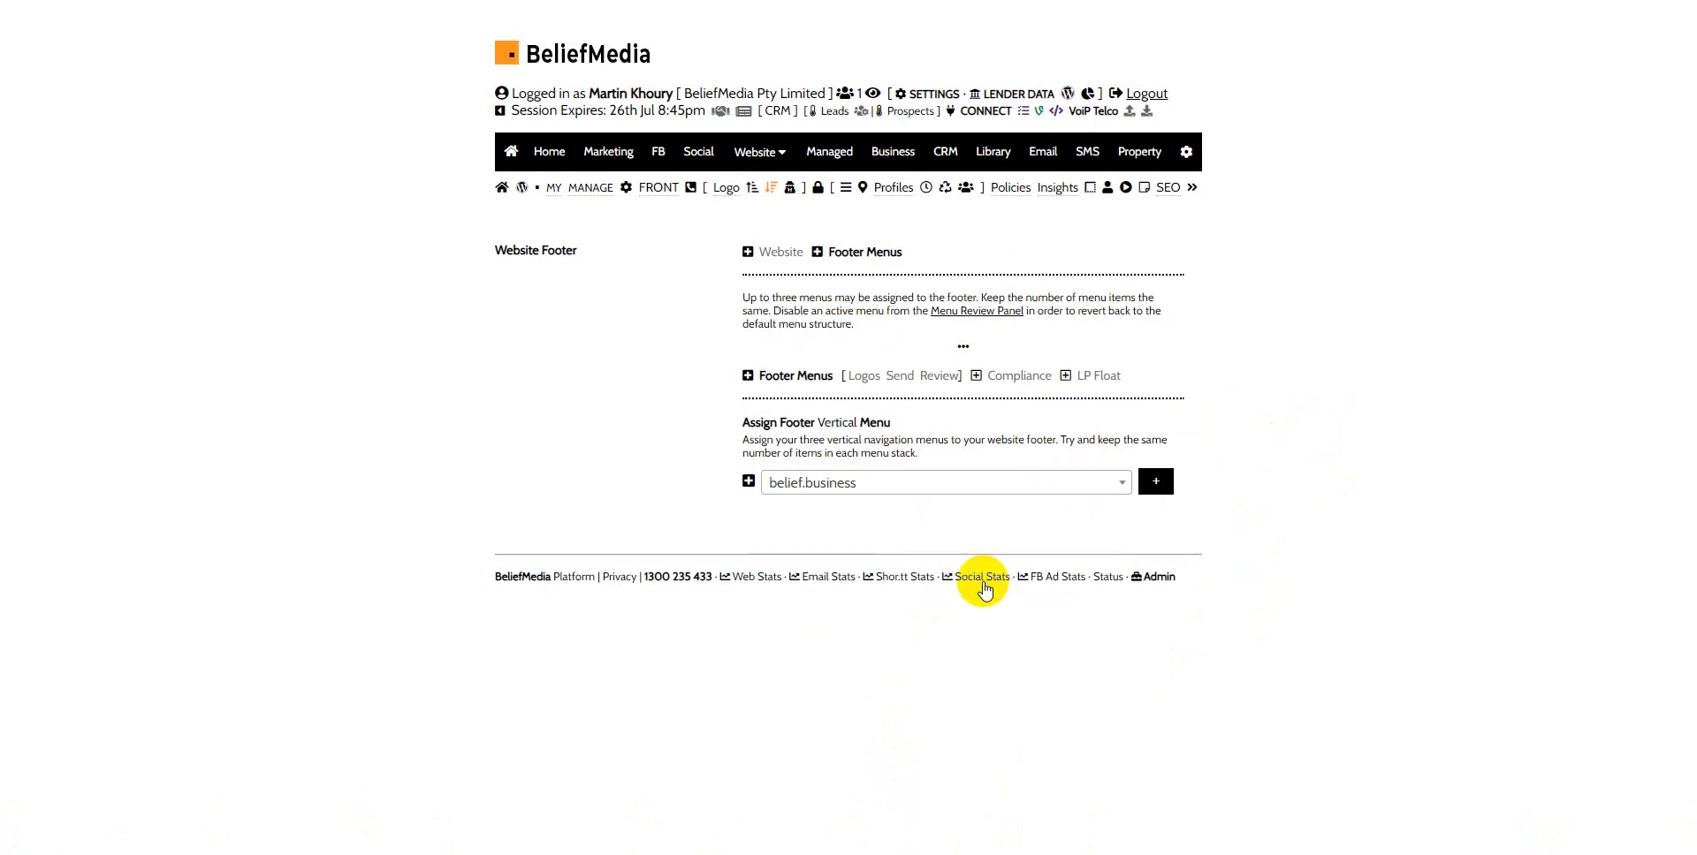
left_click(1154, 484)
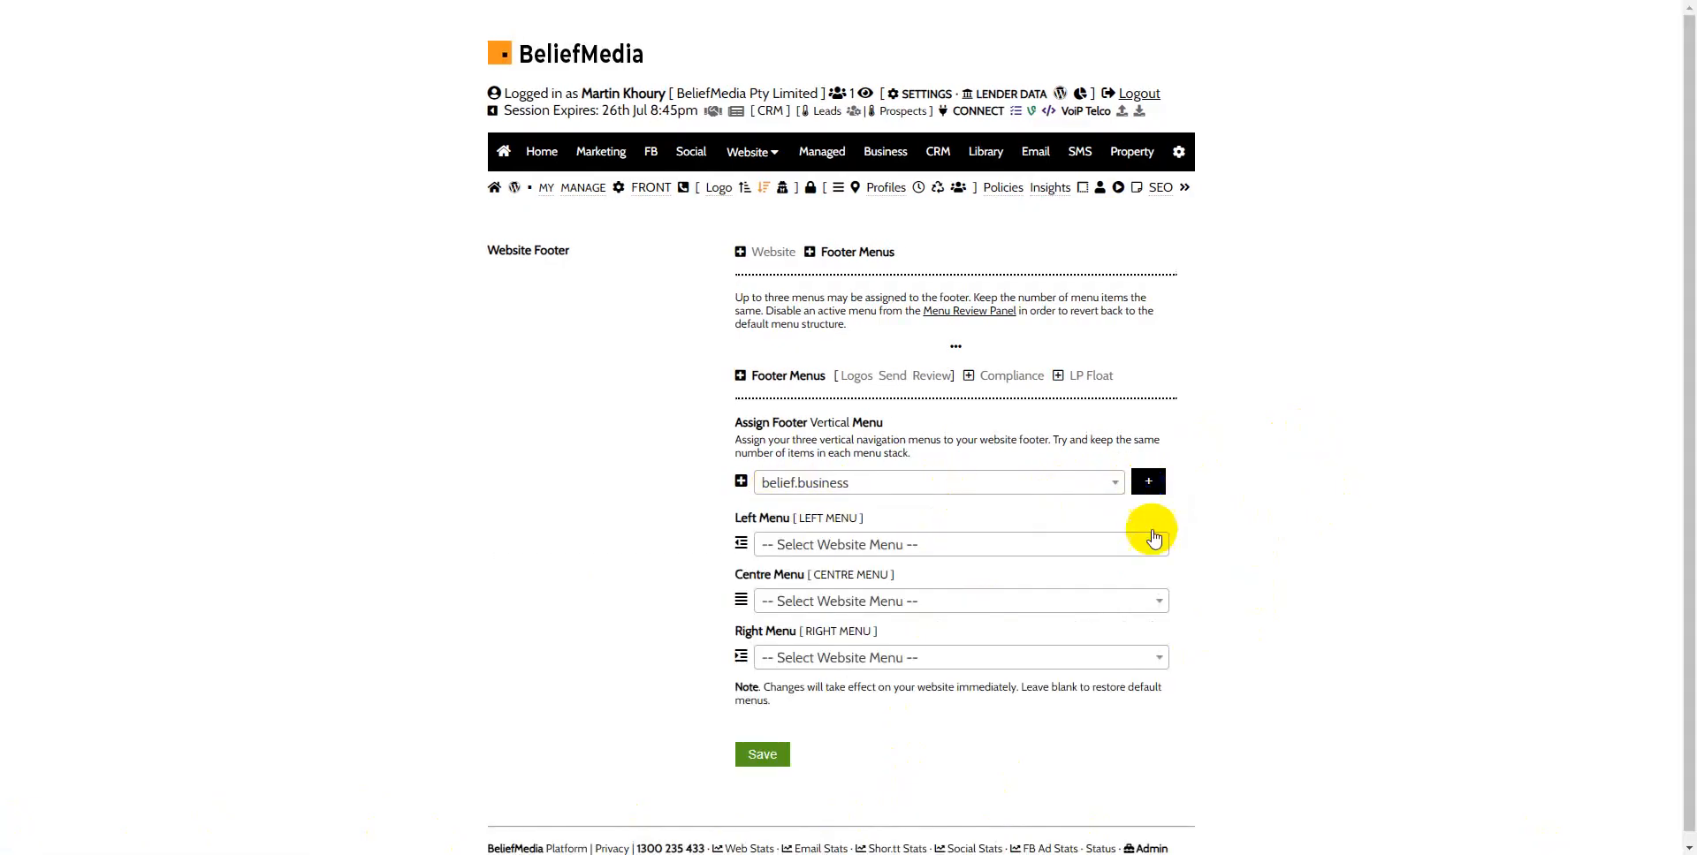
Assign Demo Vertical Menu to the left, centre and right footer menus of belief.business and save
scroll(1306, 526, "down", 1)
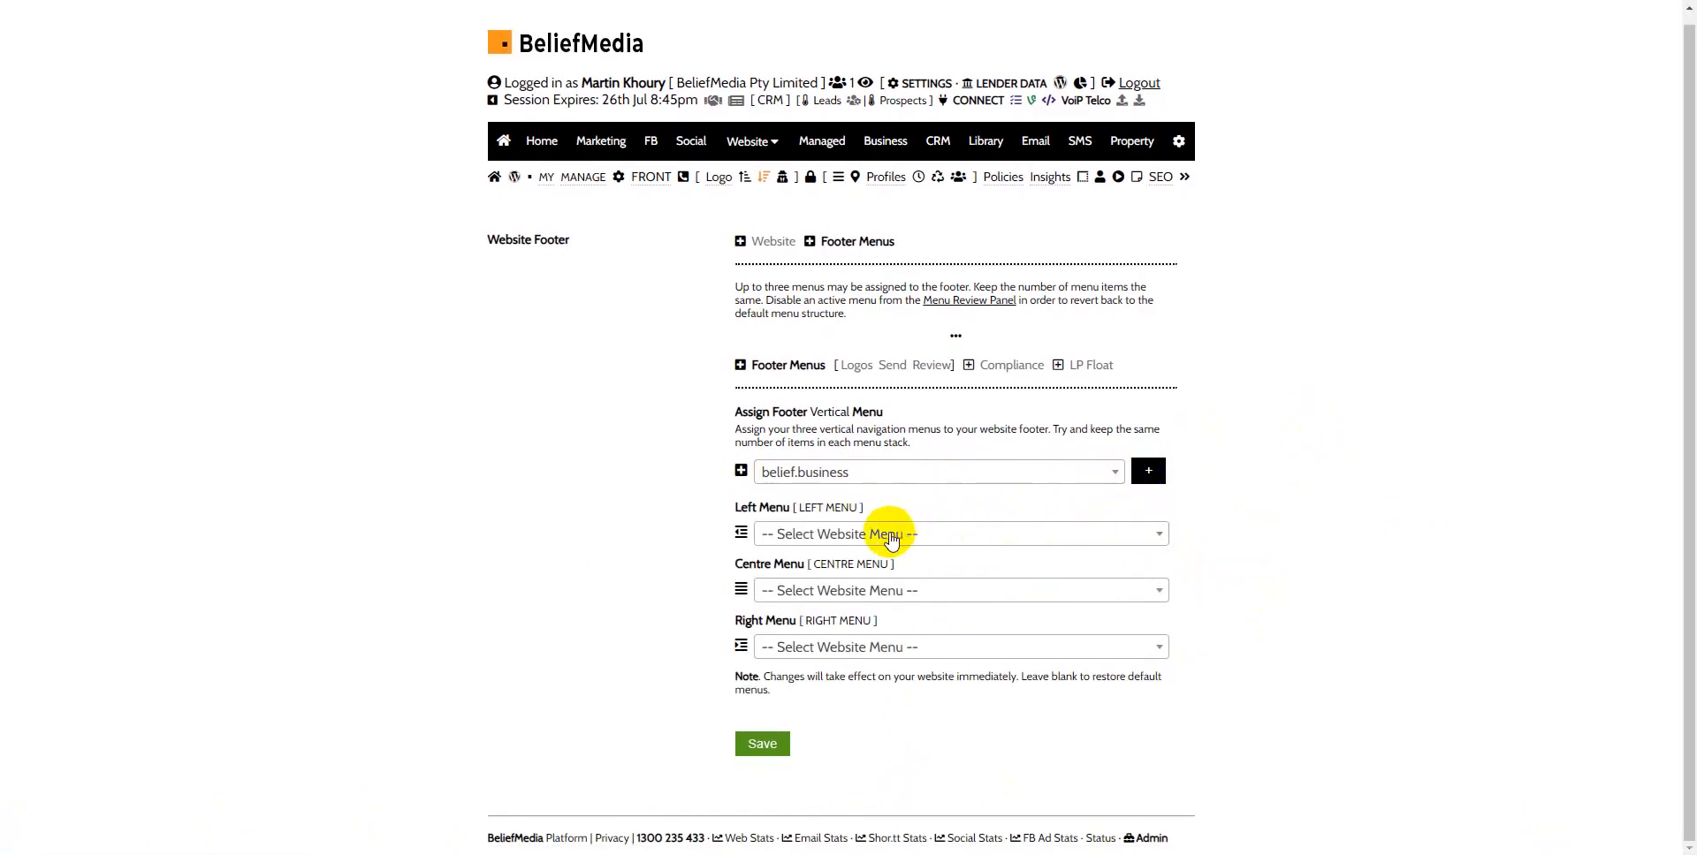
left_click(888, 534)
left_click(871, 608)
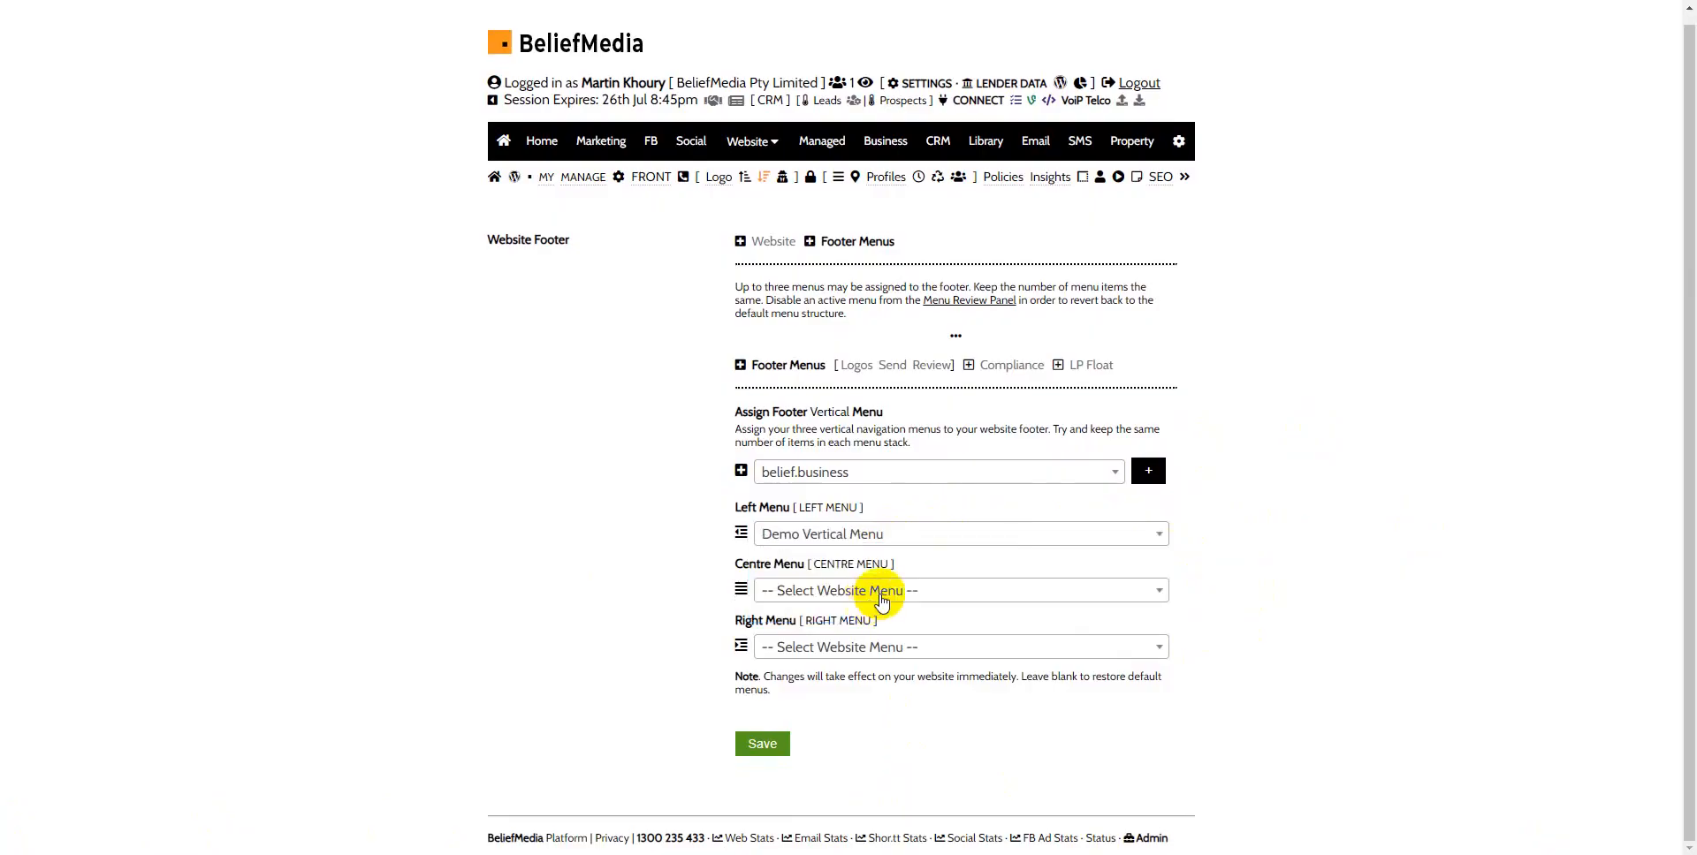
left_click(894, 591)
left_click(884, 667)
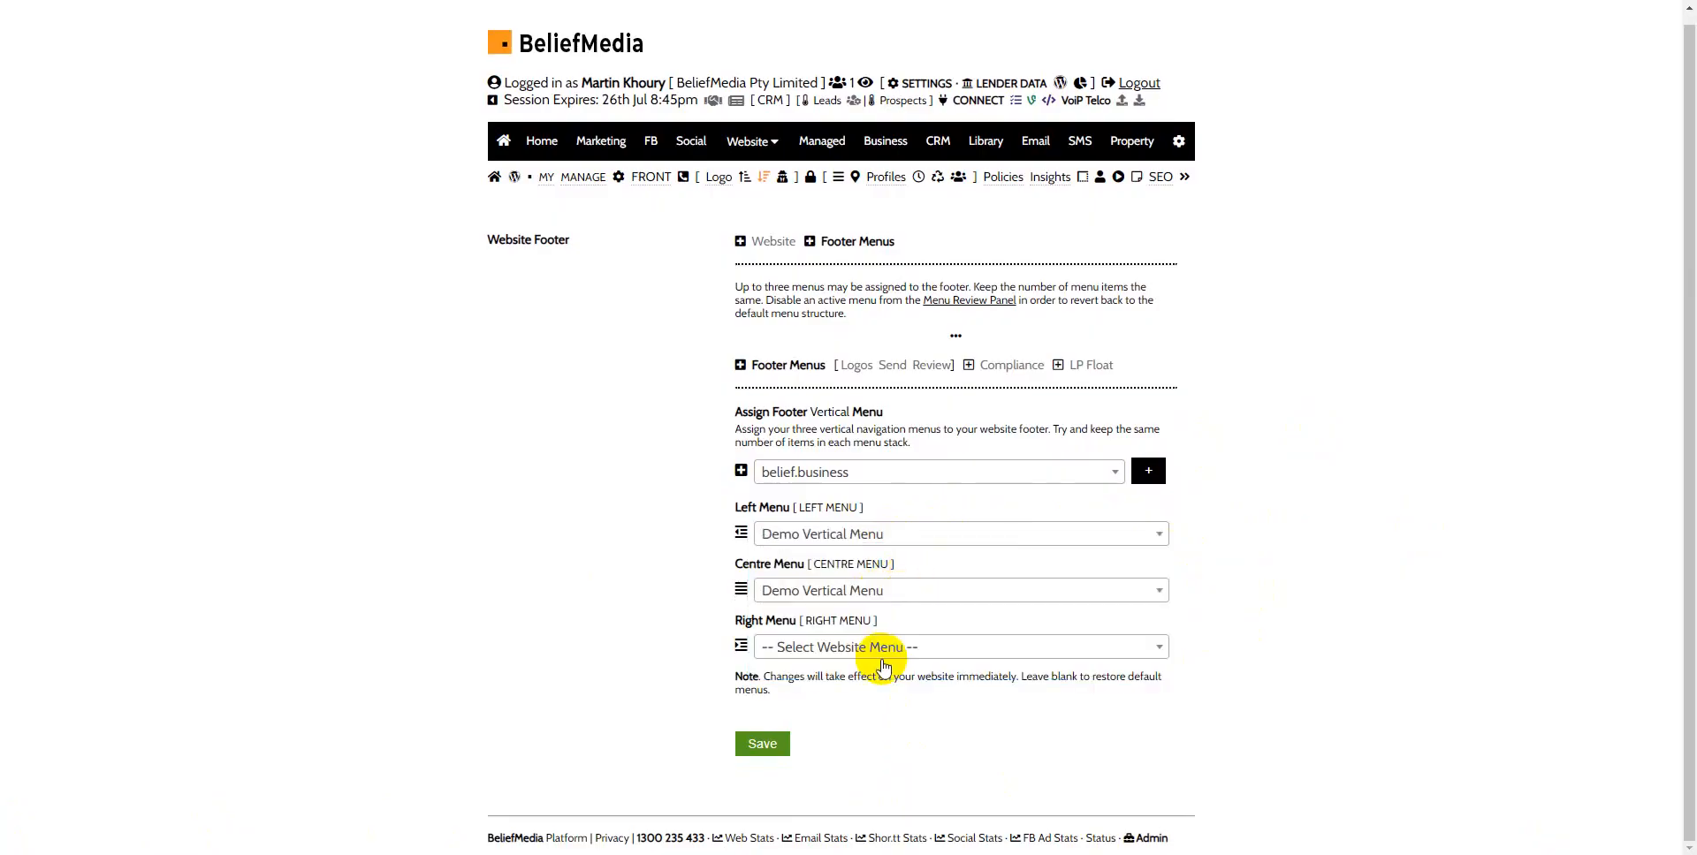
left_click(905, 650)
left_click(886, 722)
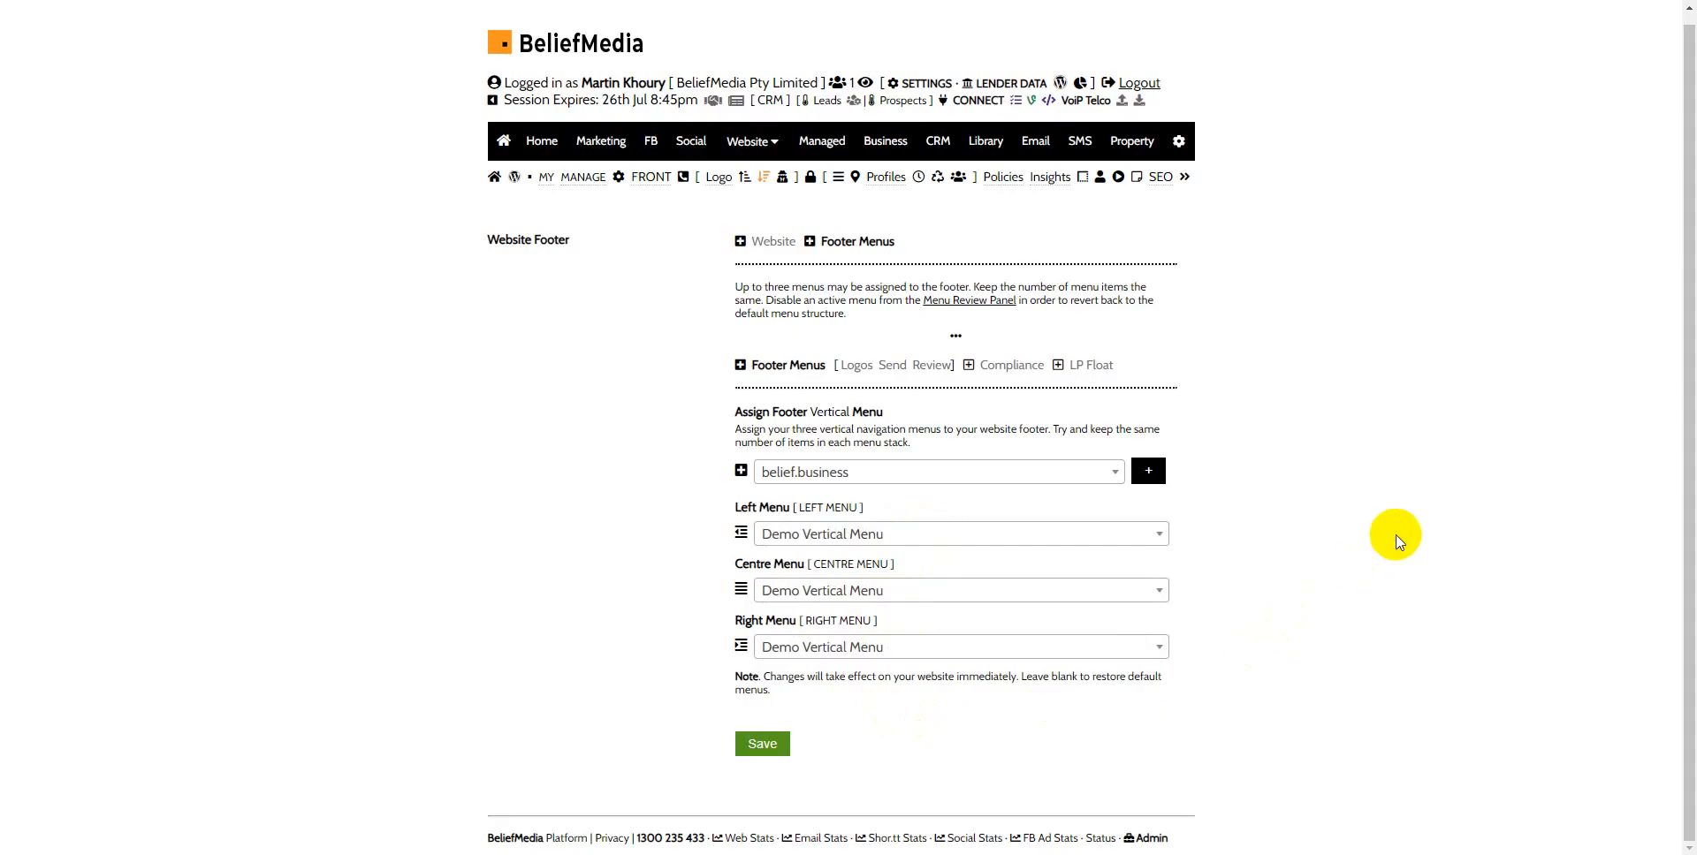
left_click(1053, 535)
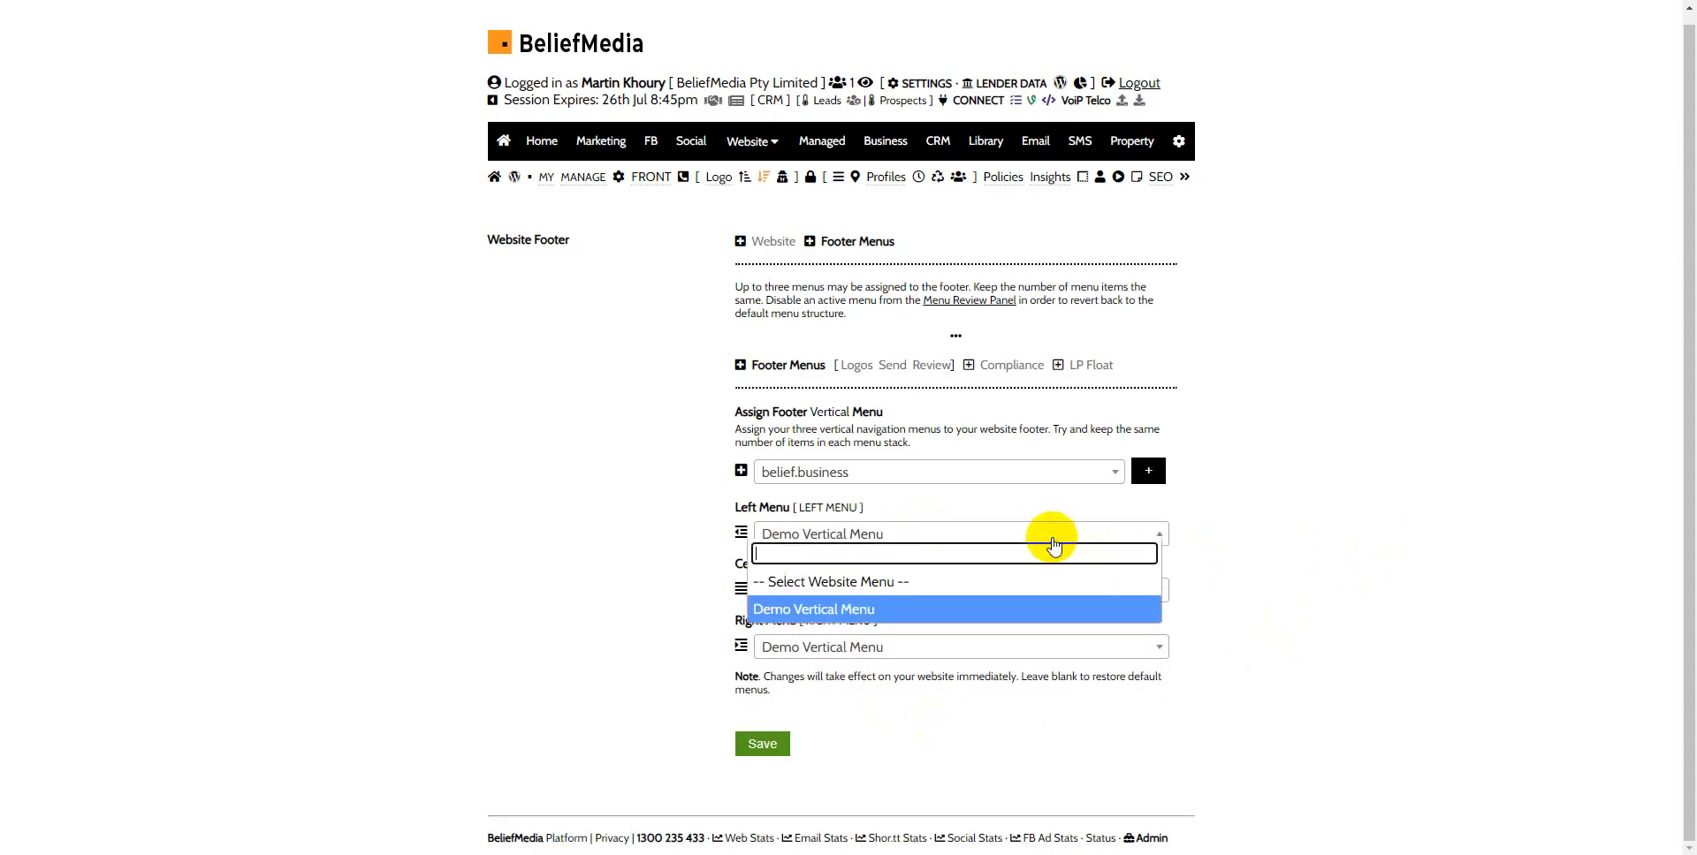
left_click(809, 610)
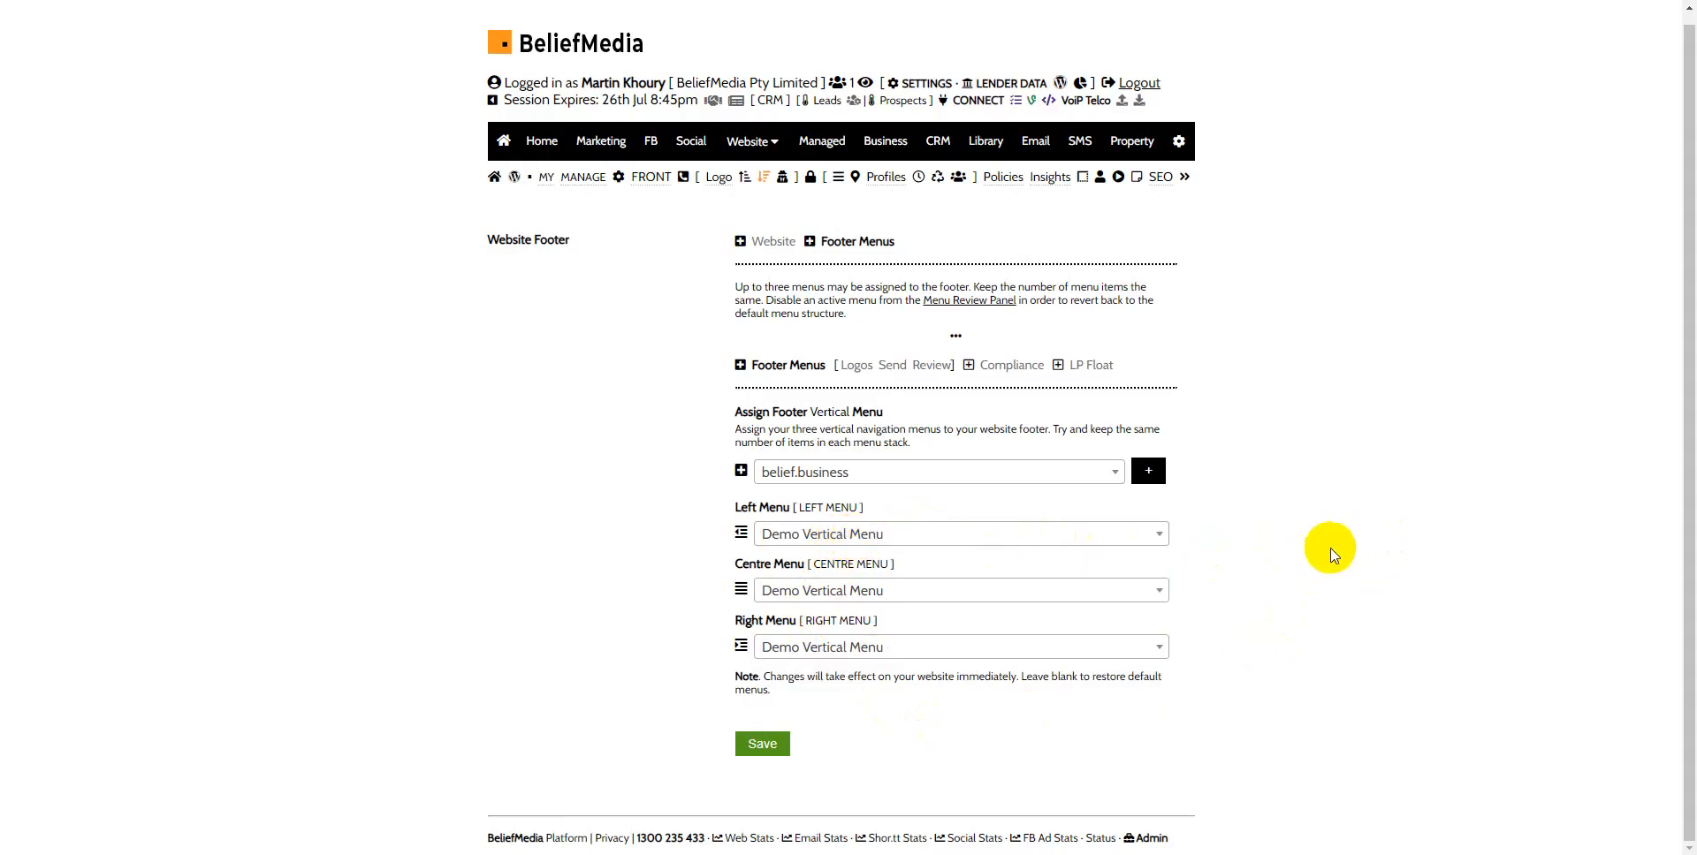
left_click(760, 744)
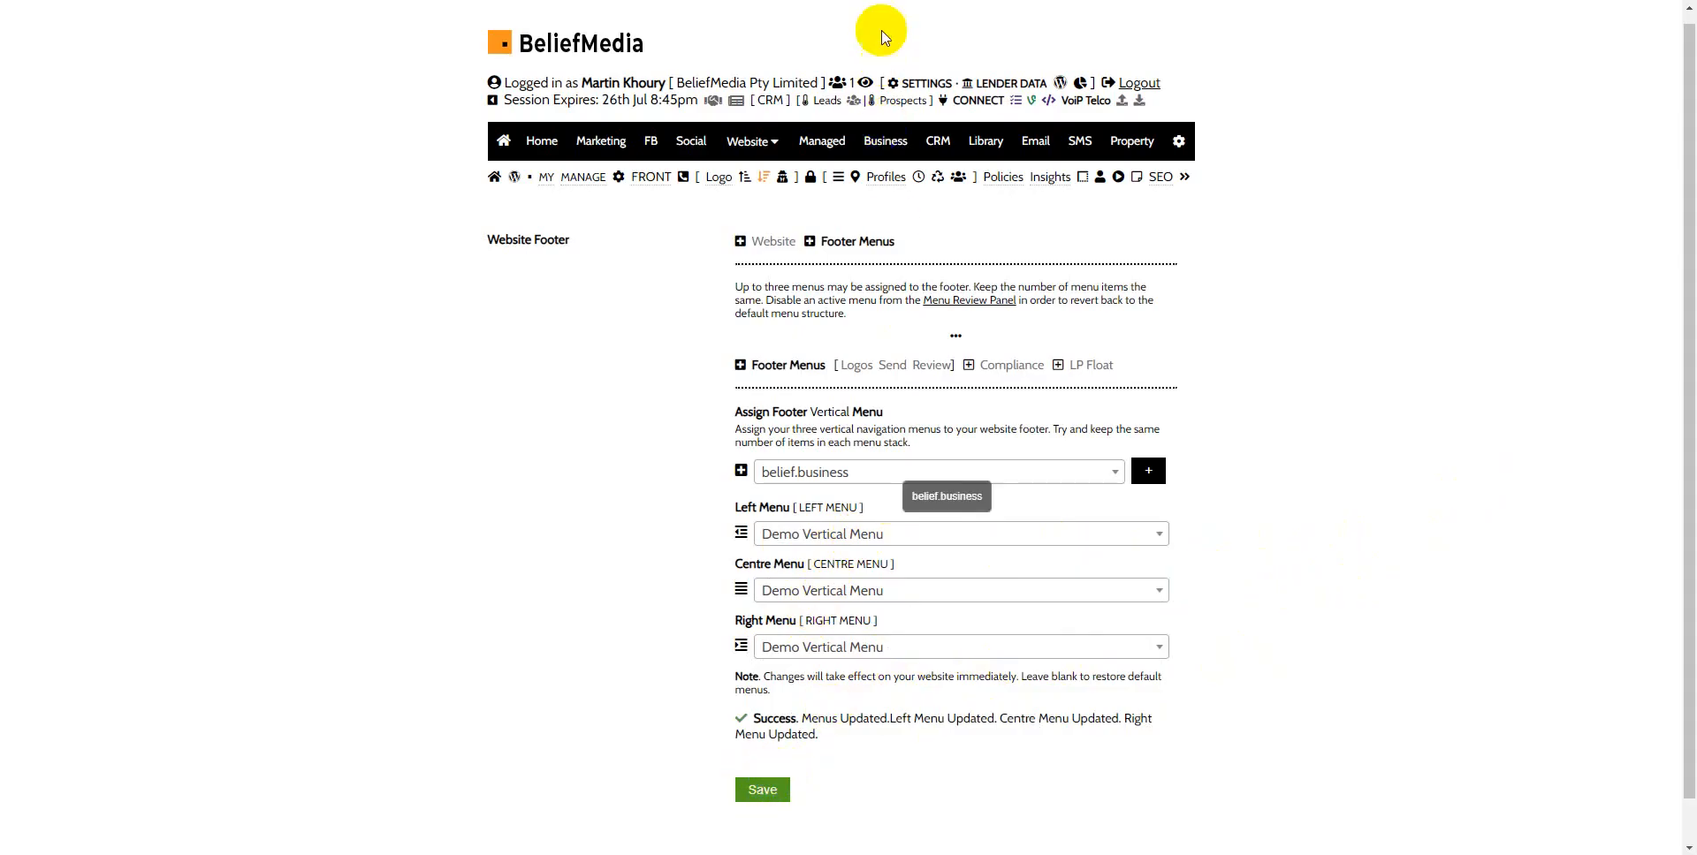
Switch to the demo website, refresh it, and test the Login and Demo Modal links in the footer menus
left_click(955, 0)
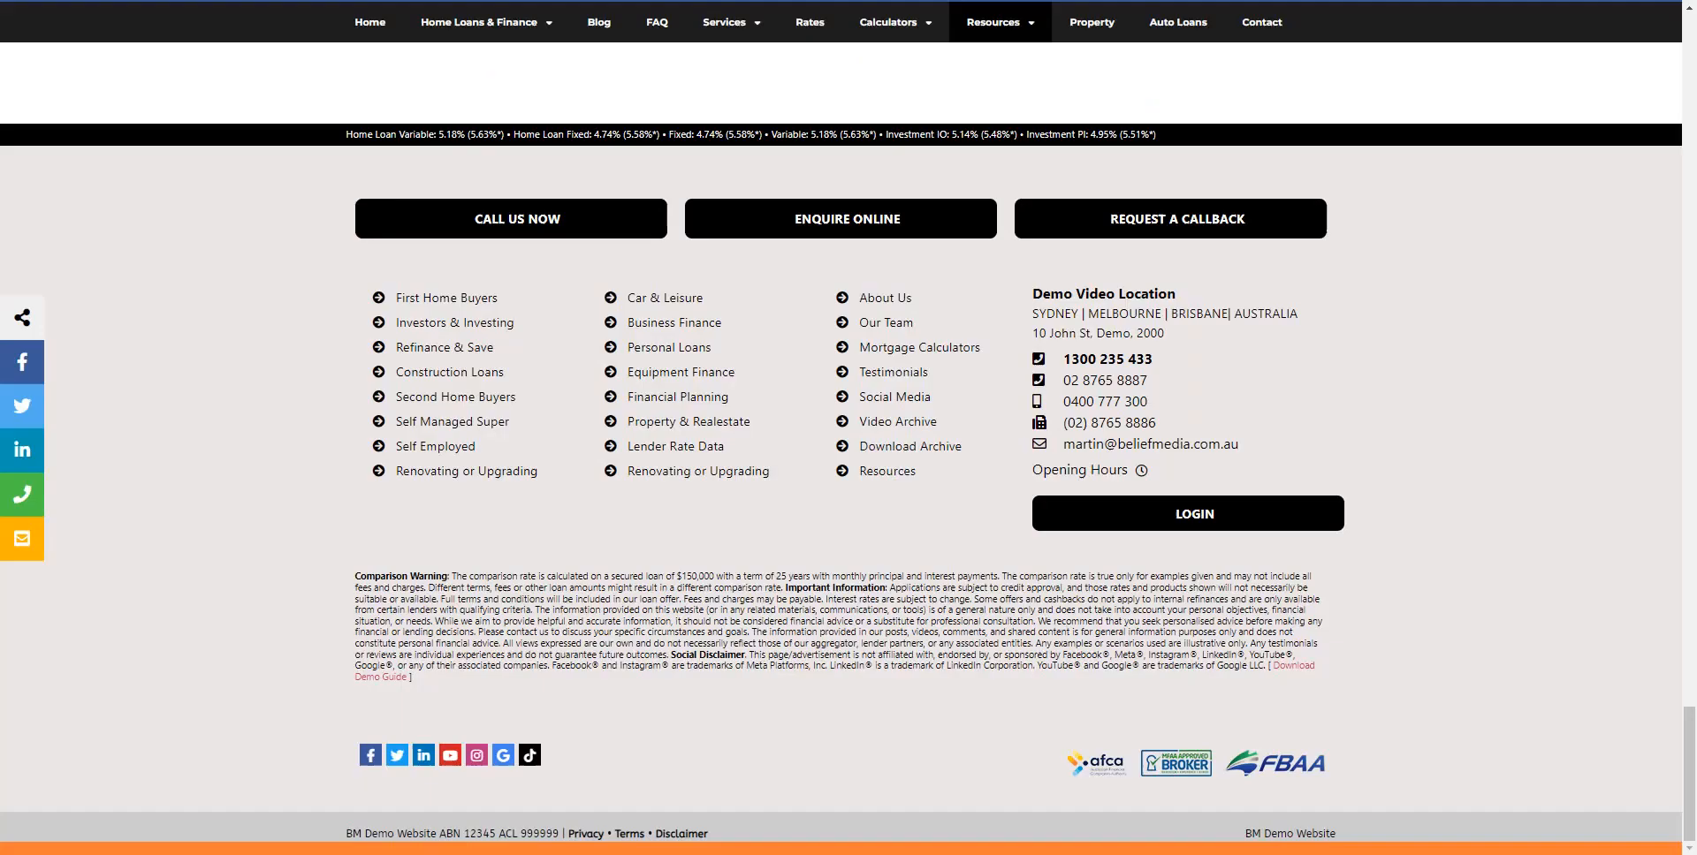
key("F5")
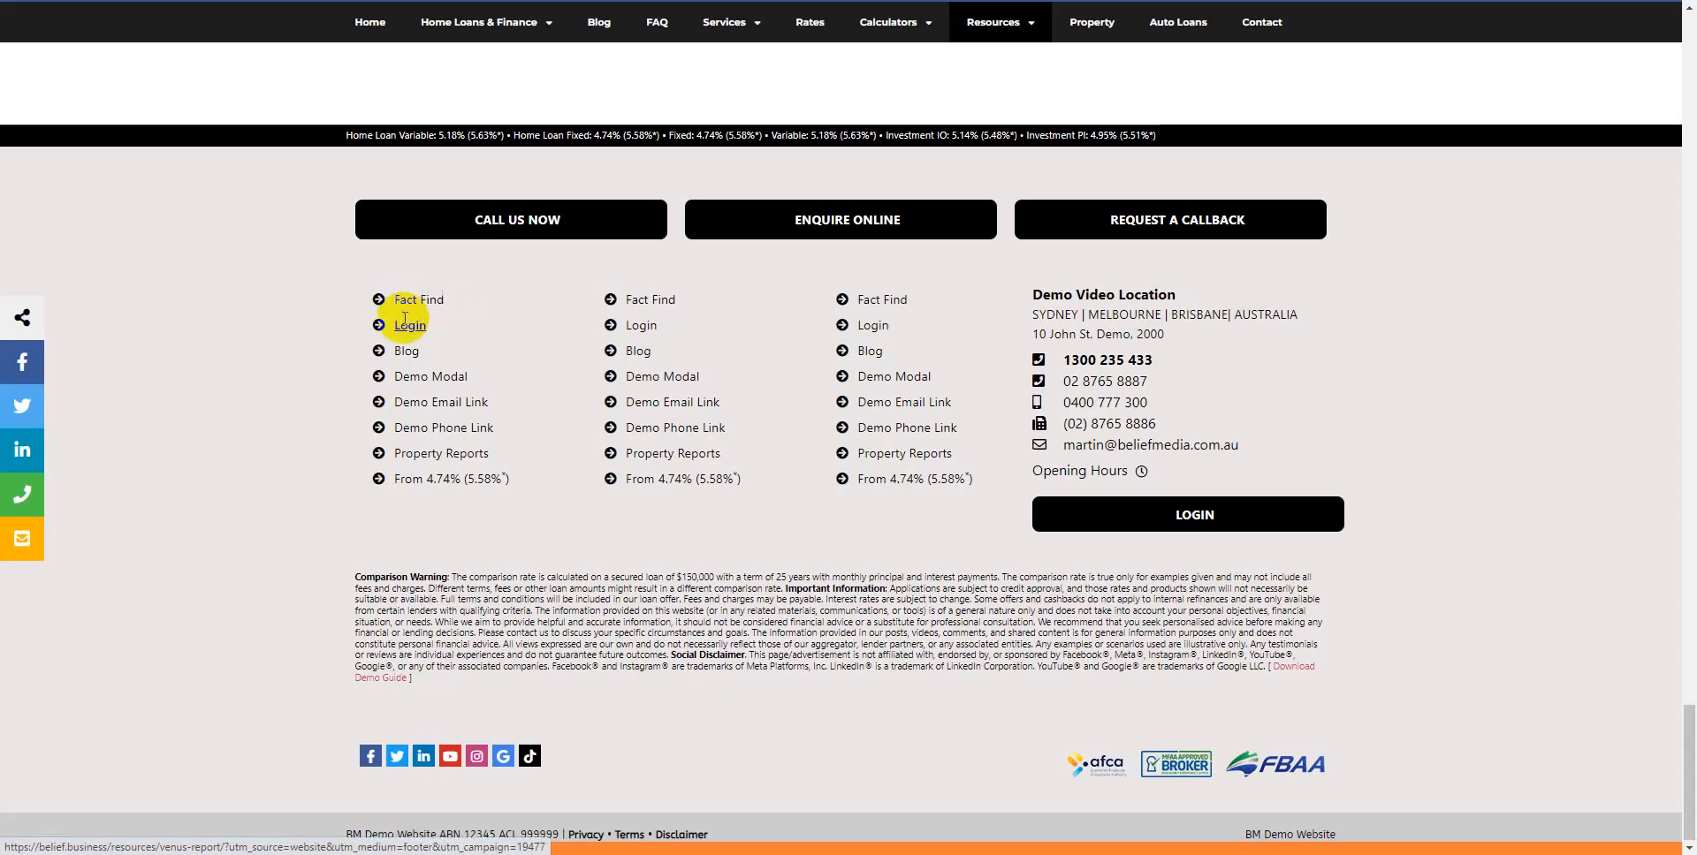
left_click(413, 326)
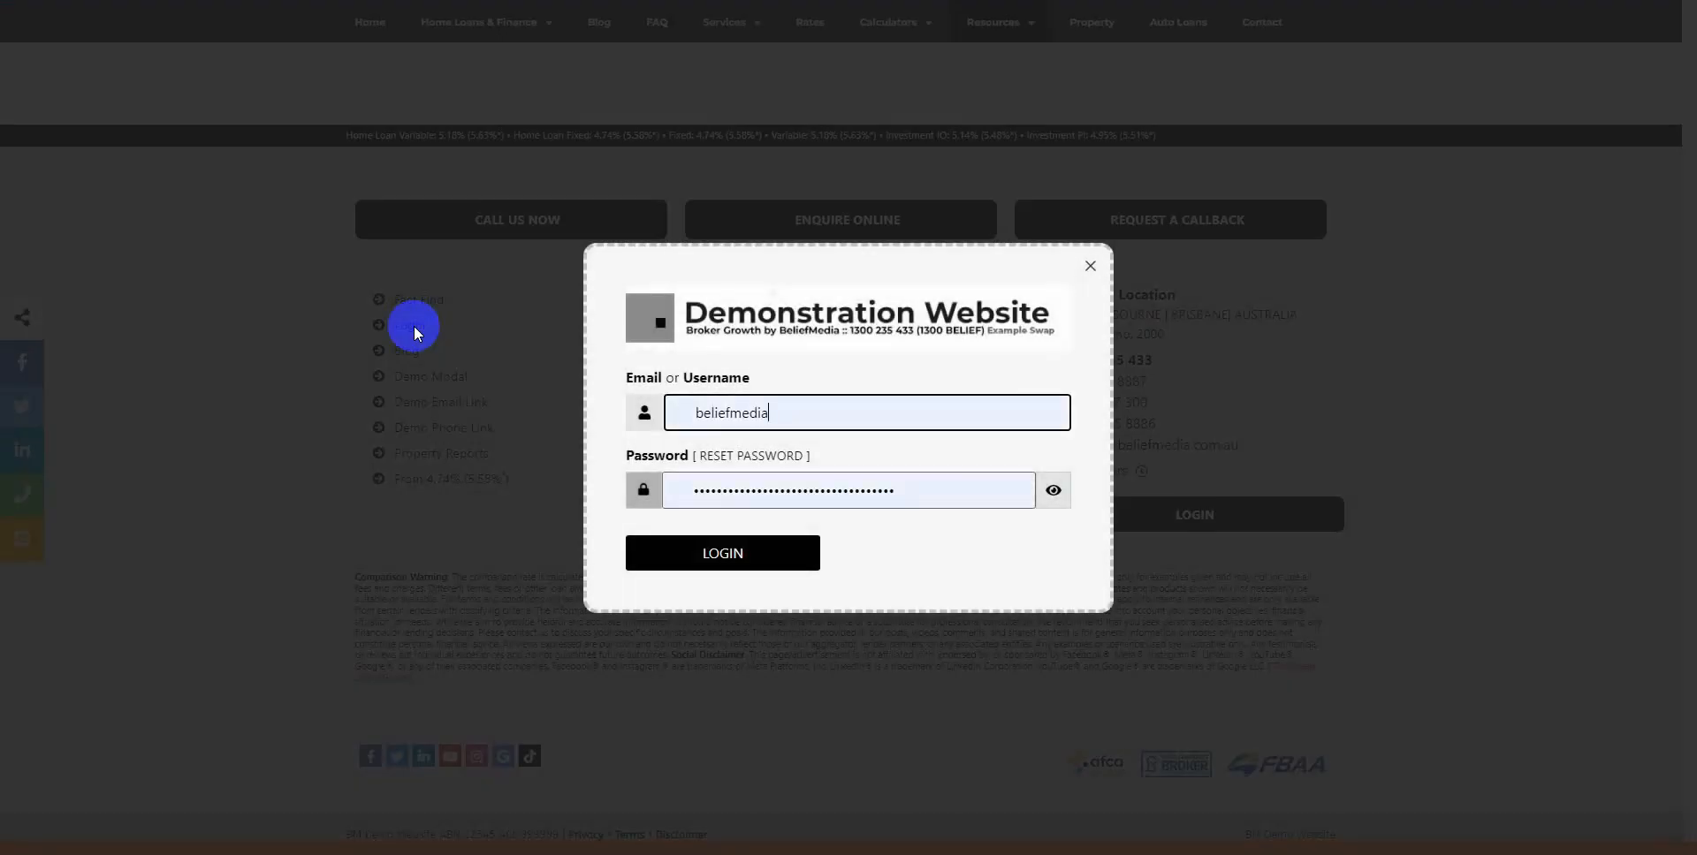
left_click(1088, 268)
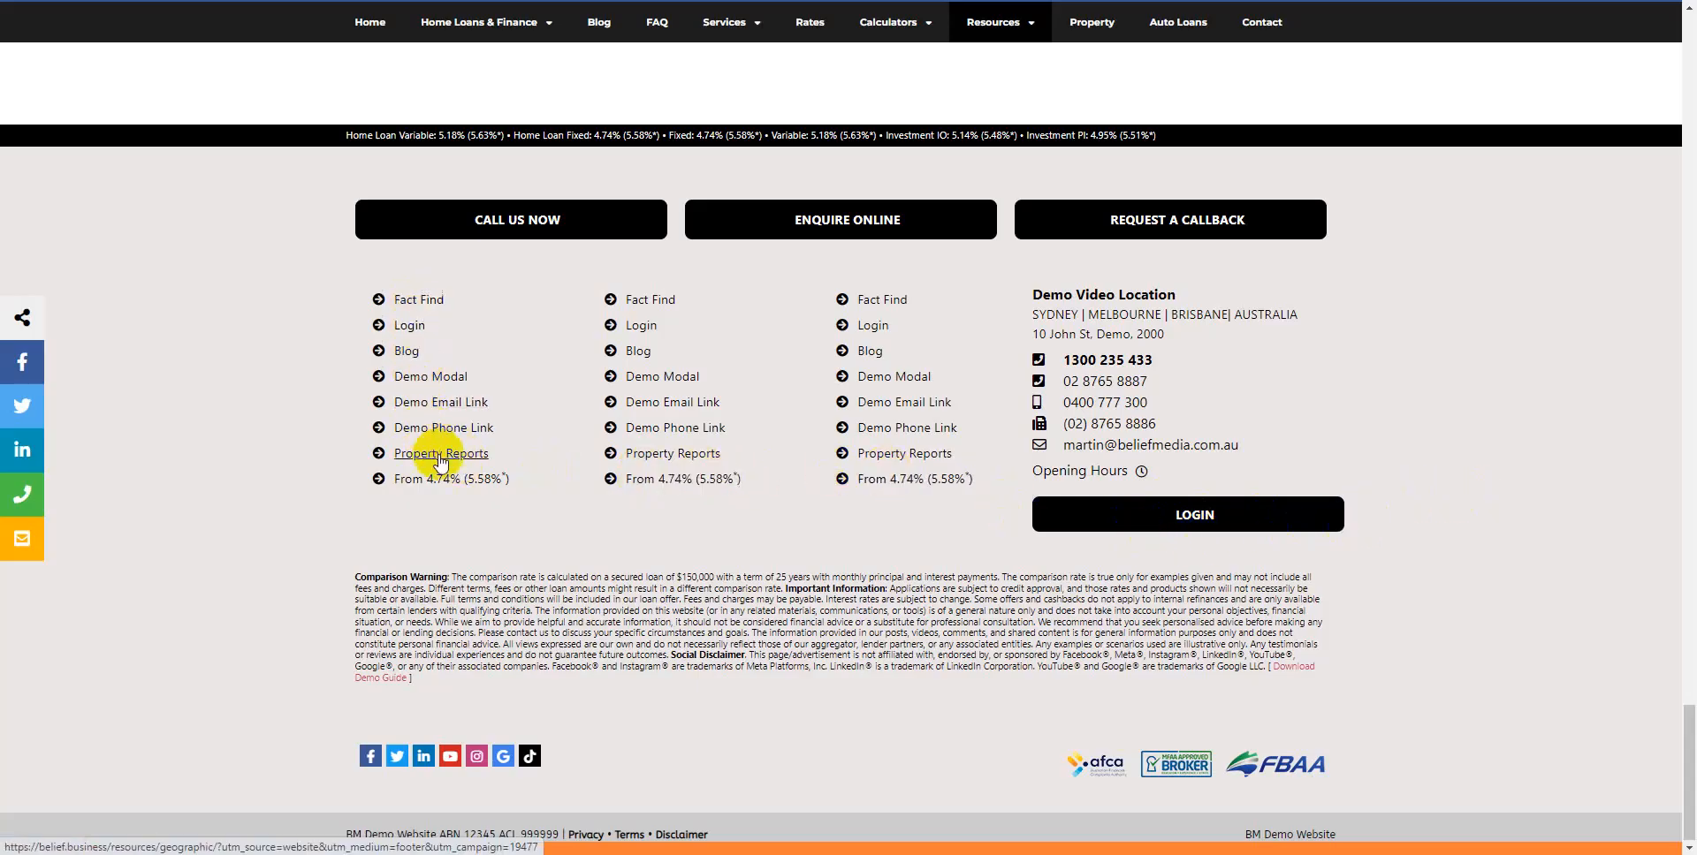
left_click(428, 377)
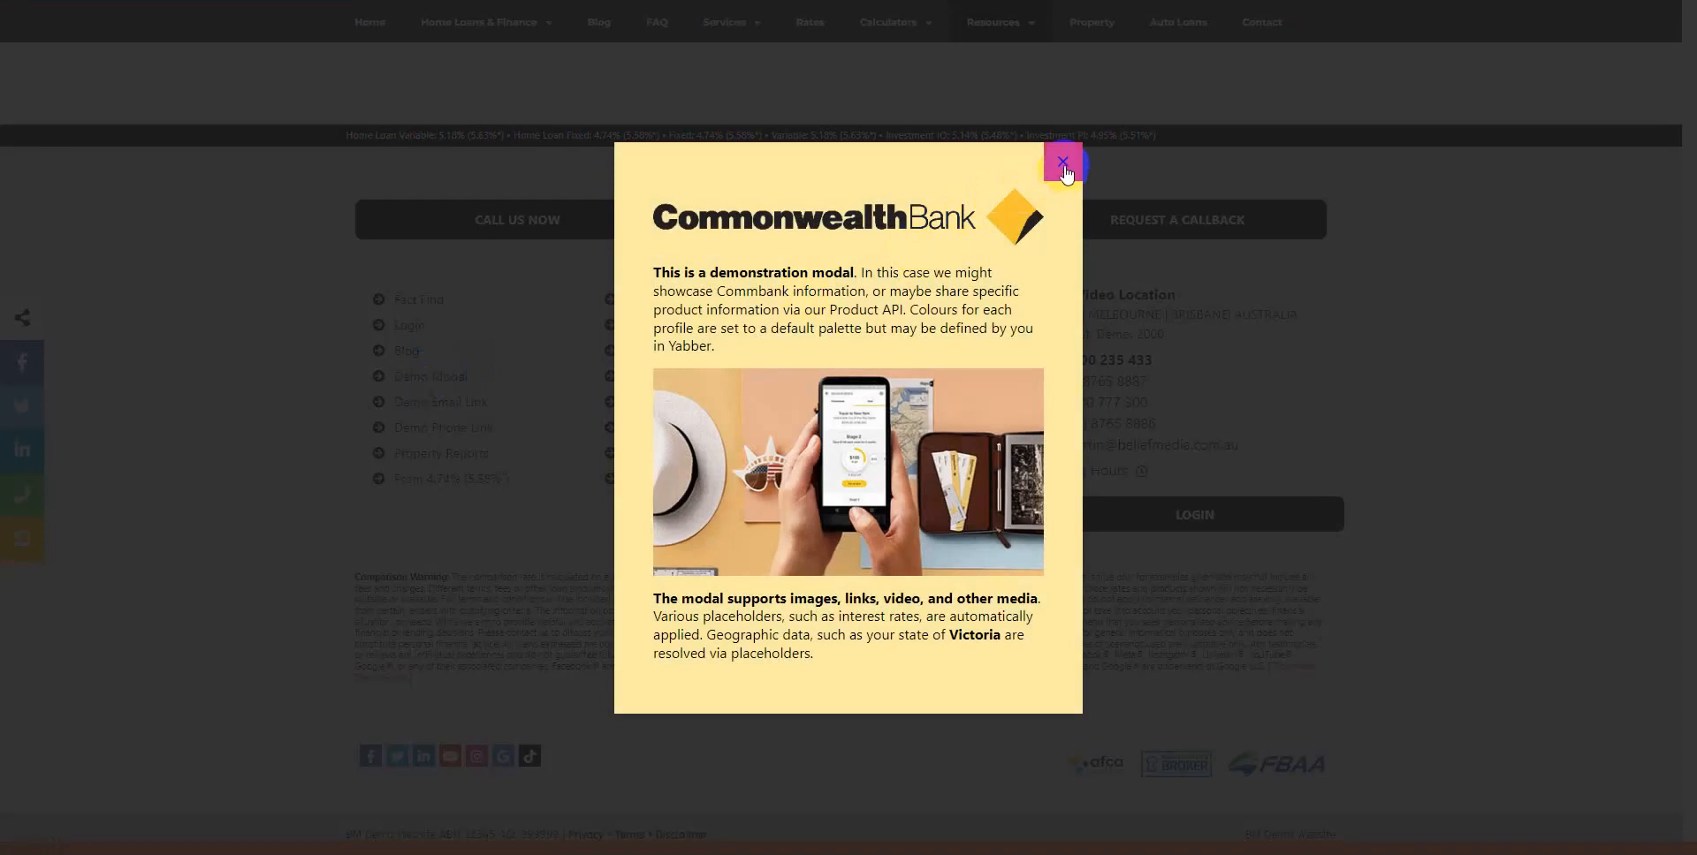
left_click(410, 139)
left_click(1066, 173)
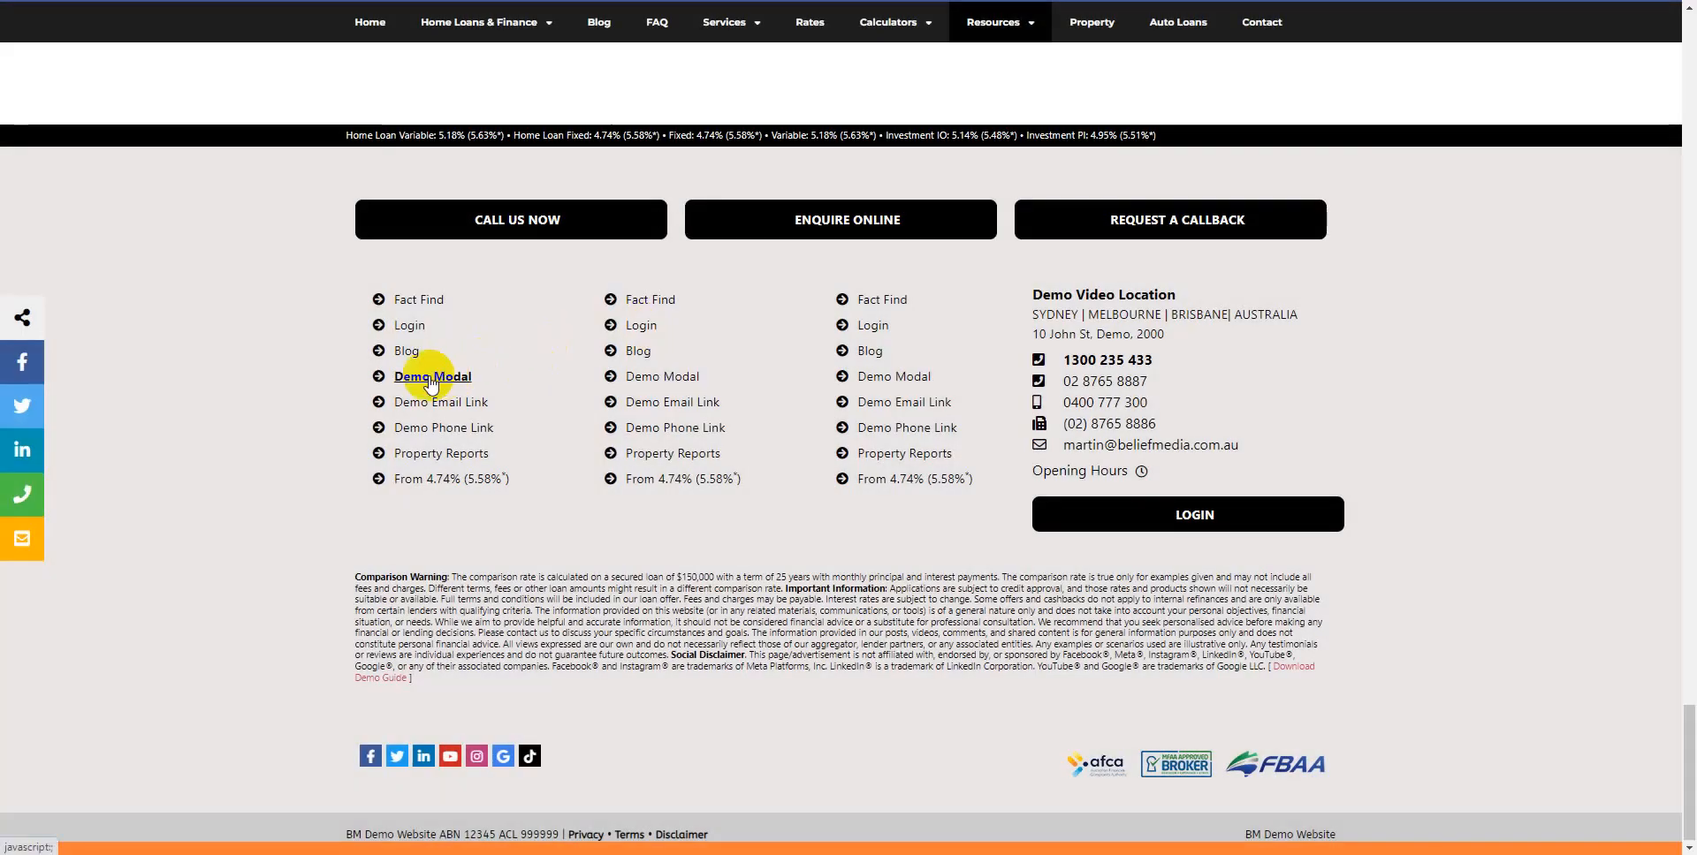
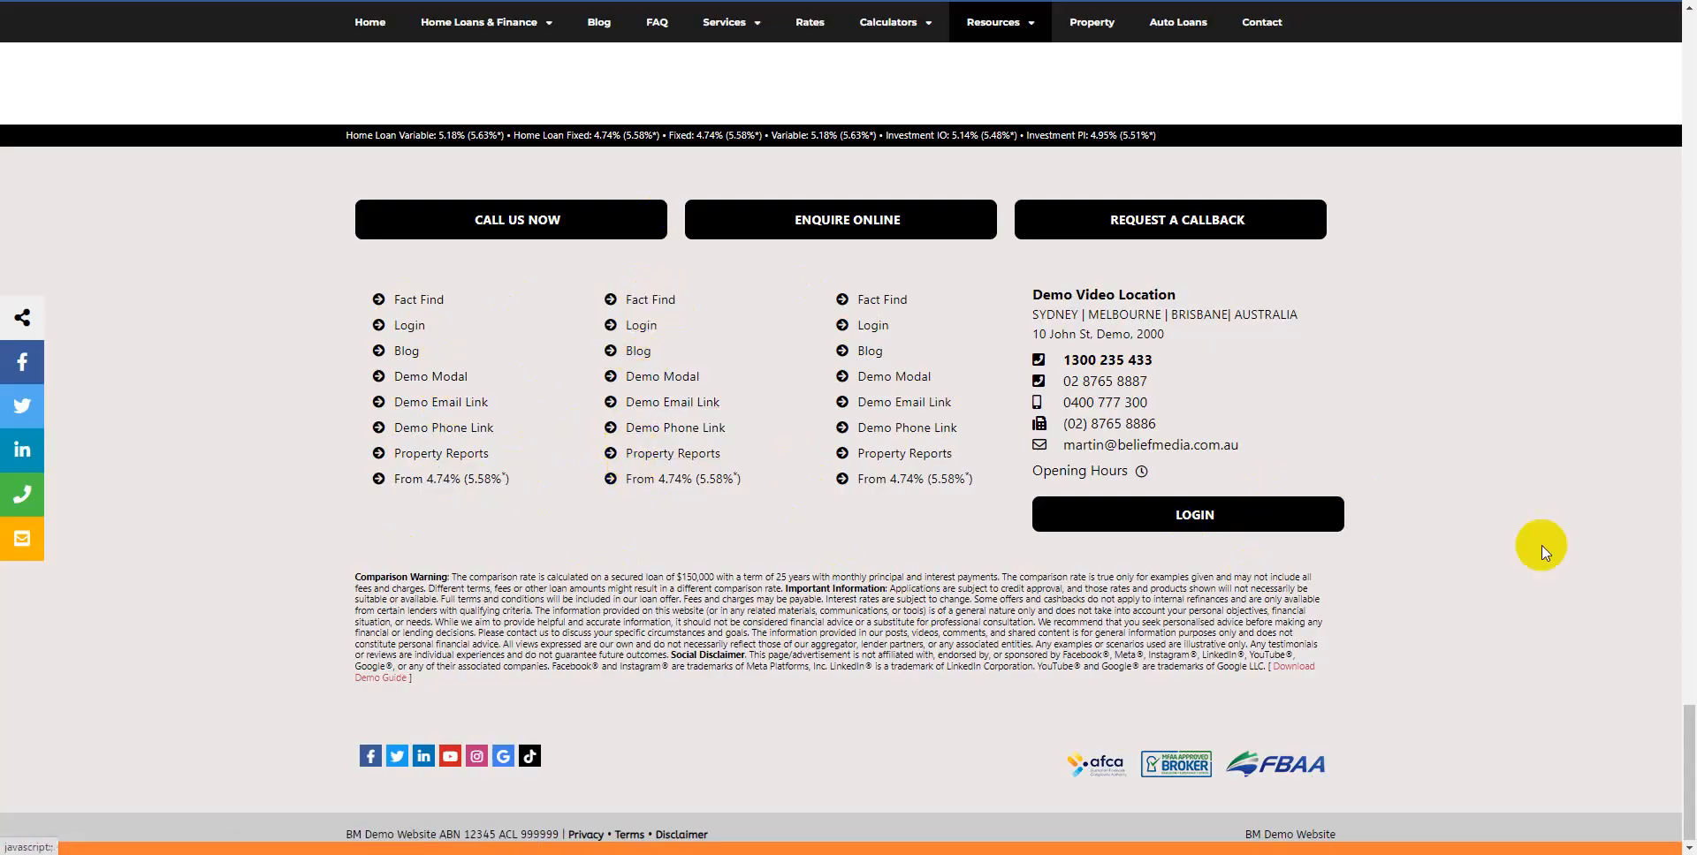
Look back over the new vertical menu form, the footer menu assignments and the demo website's Rates page
key("ctrl+Tab")
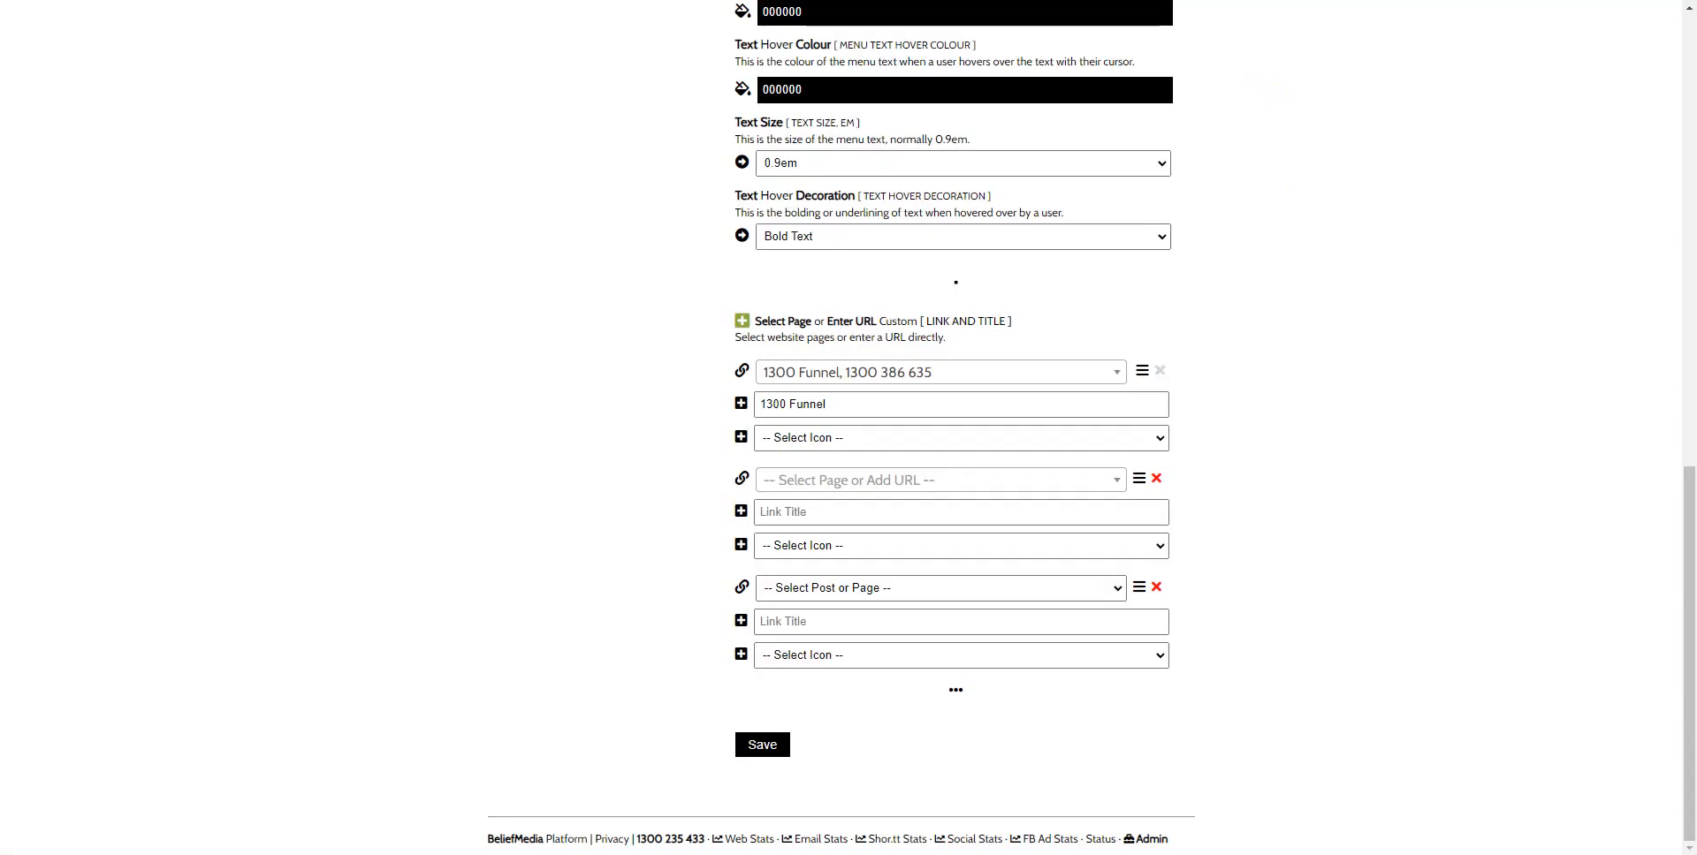
scroll(1331, 265, "up", 5)
scroll(1333, 267, "up", 6)
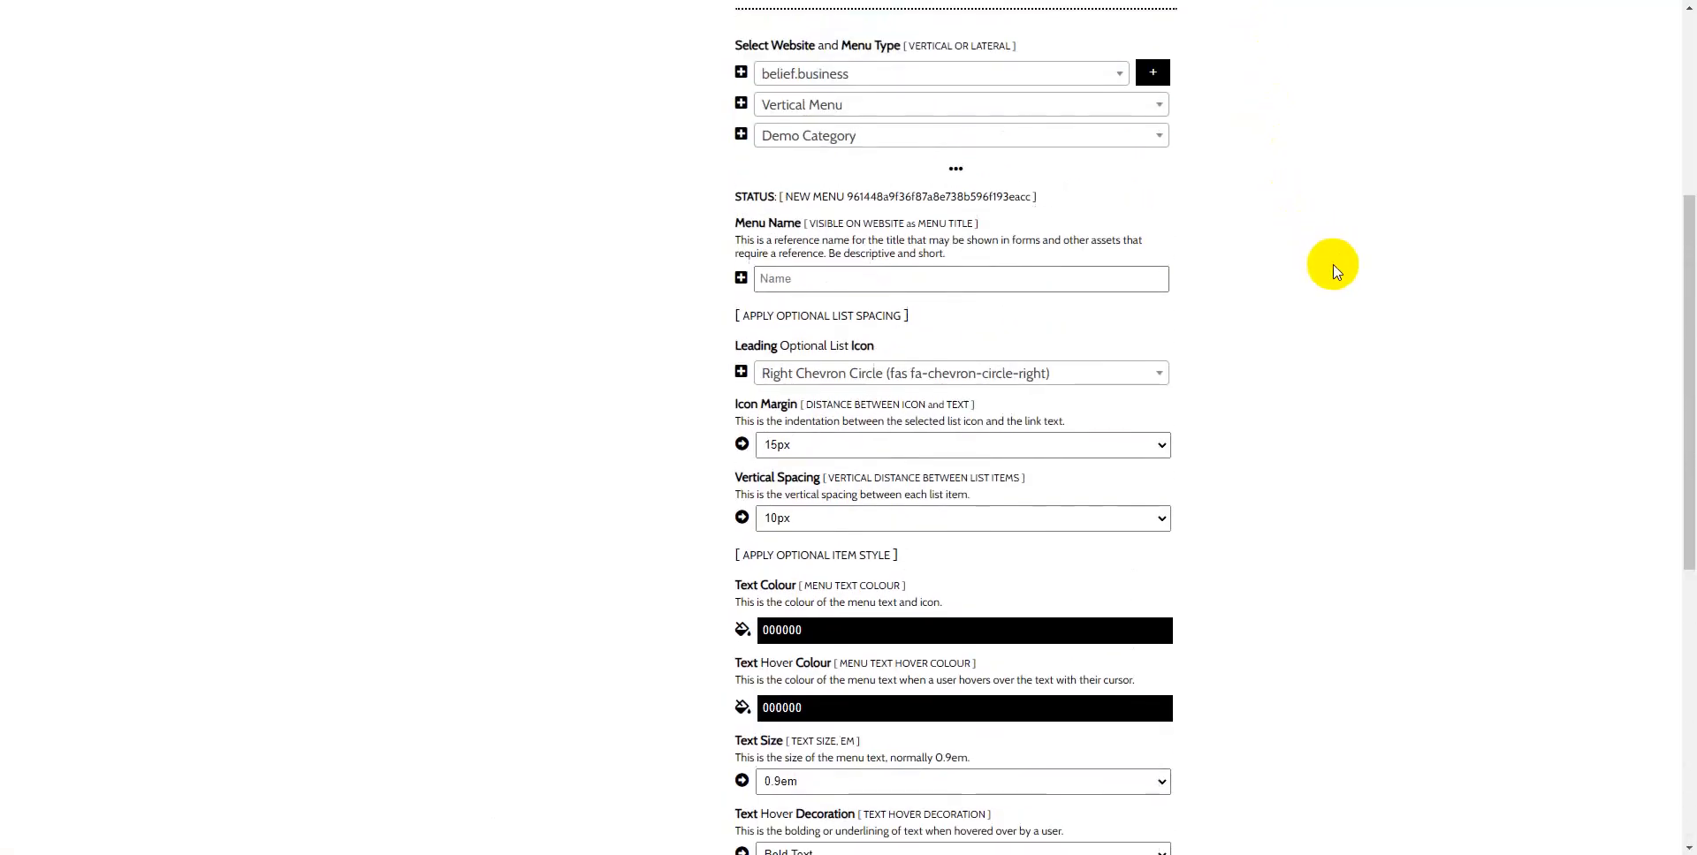
scroll(1330, 137, "down", 2)
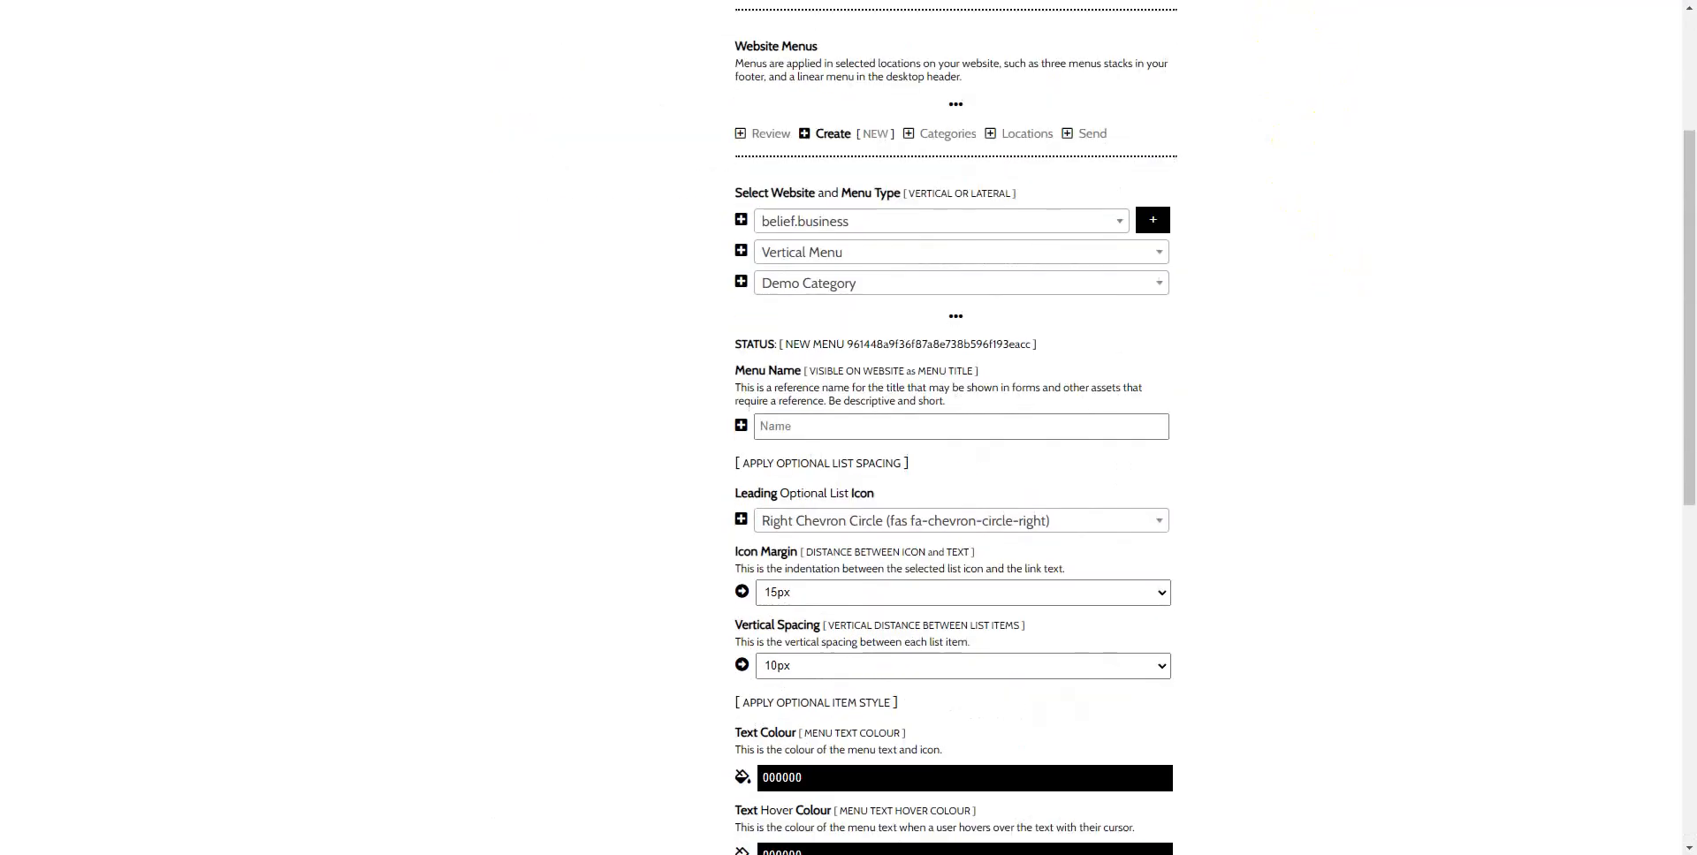
key("ctrl+Tab")
key("ctrl+shift+Tab")
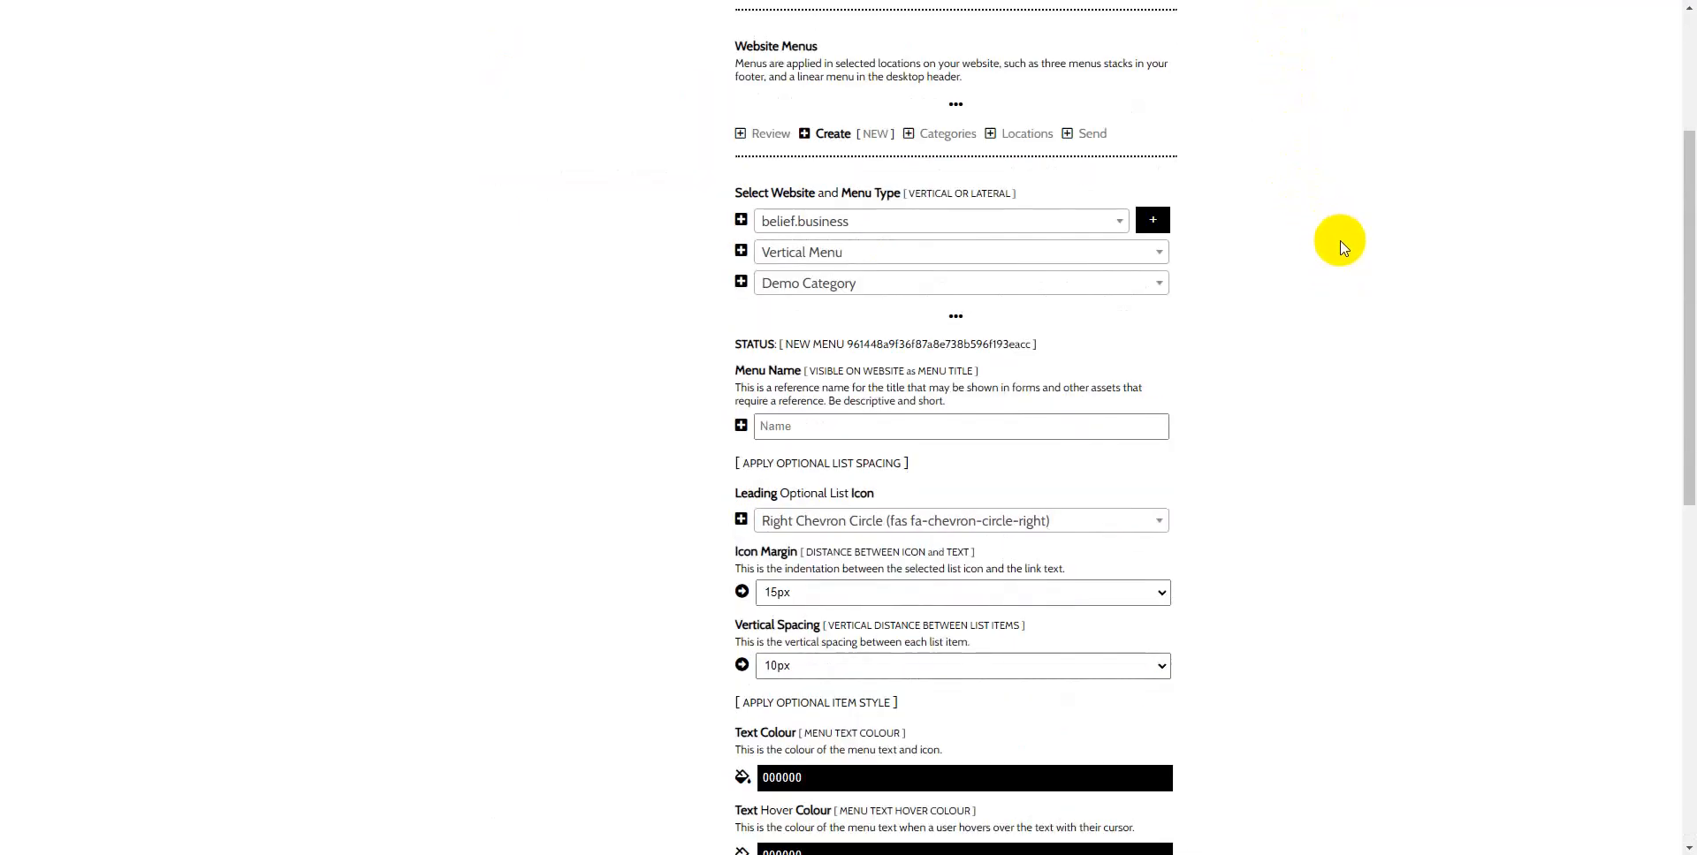
key("ctrl+Tab")
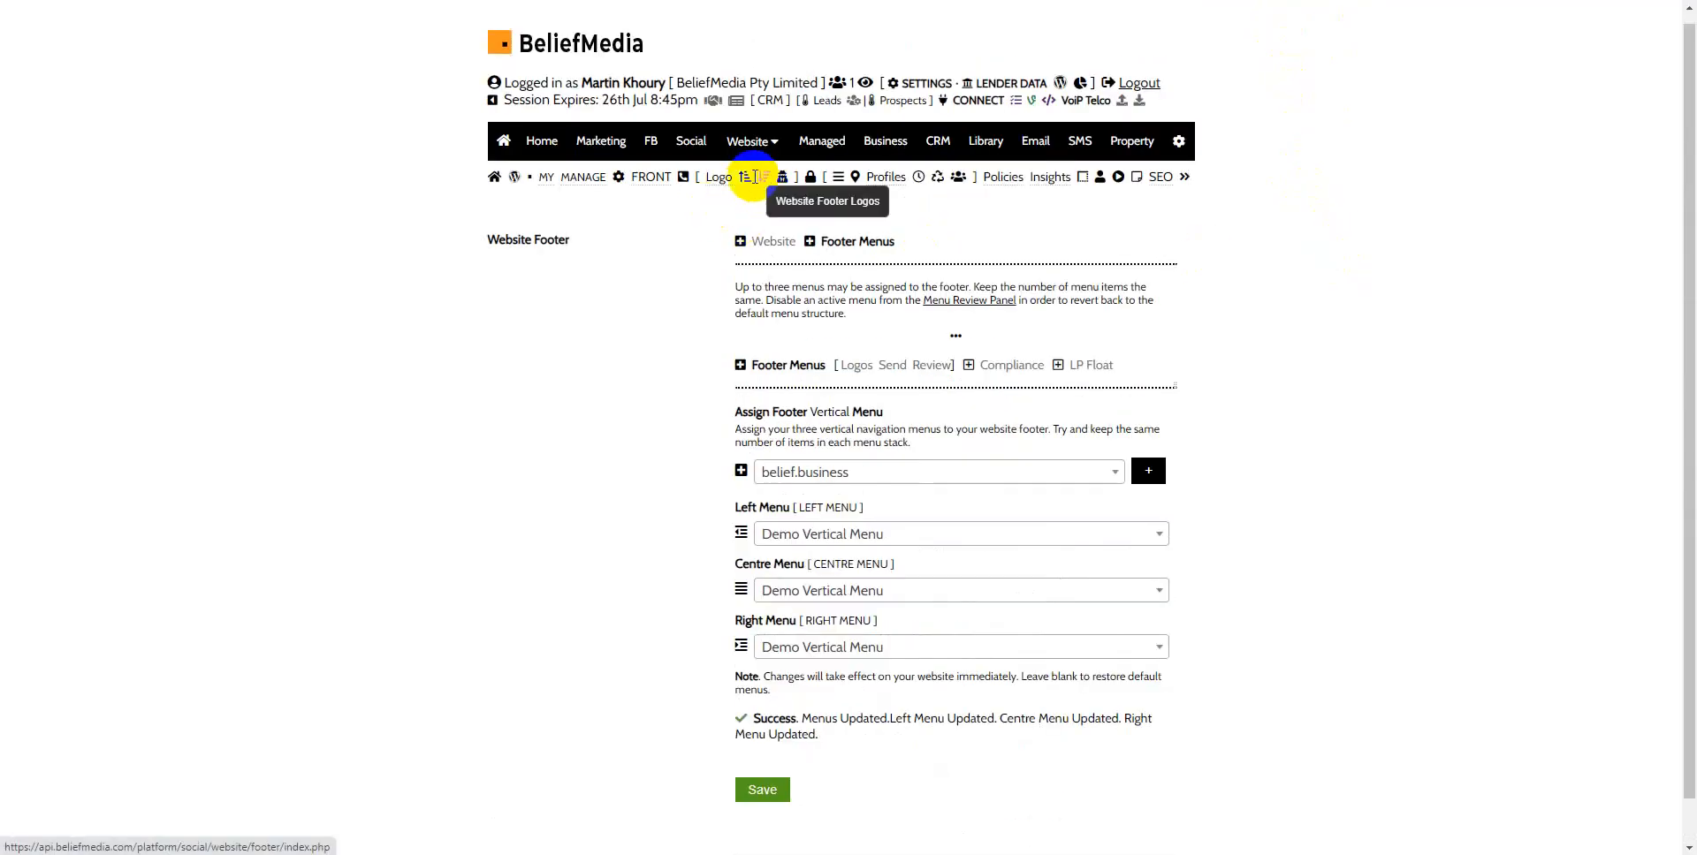
left_click(747, 181)
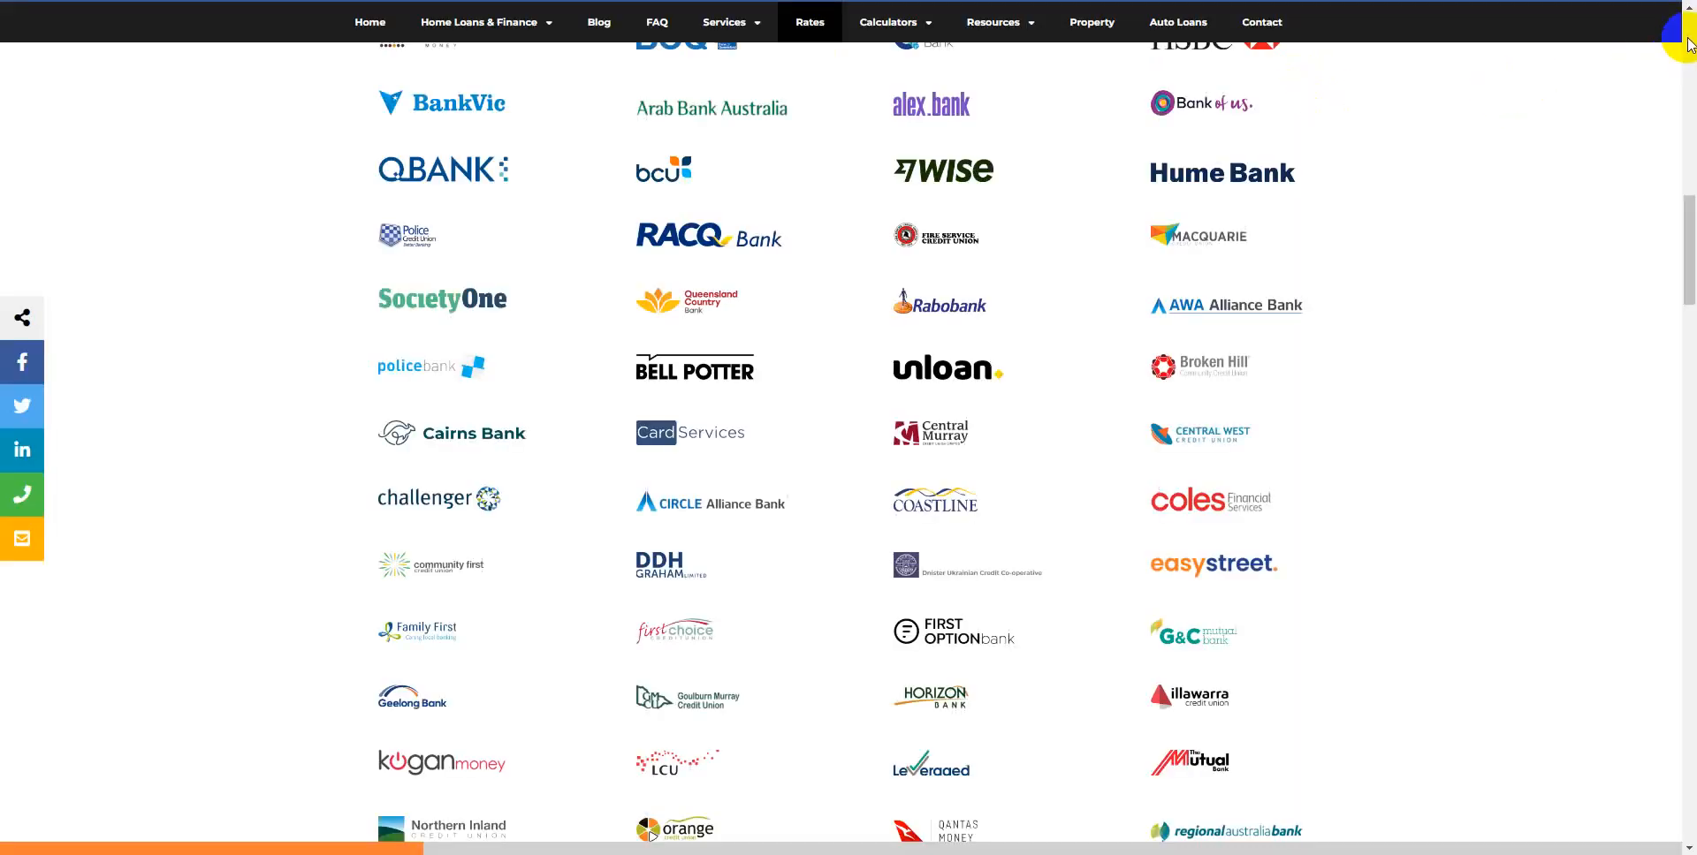
Open the Lateral Menu assignment under Website Header and load the menus for belief.business
left_click(1688, 40)
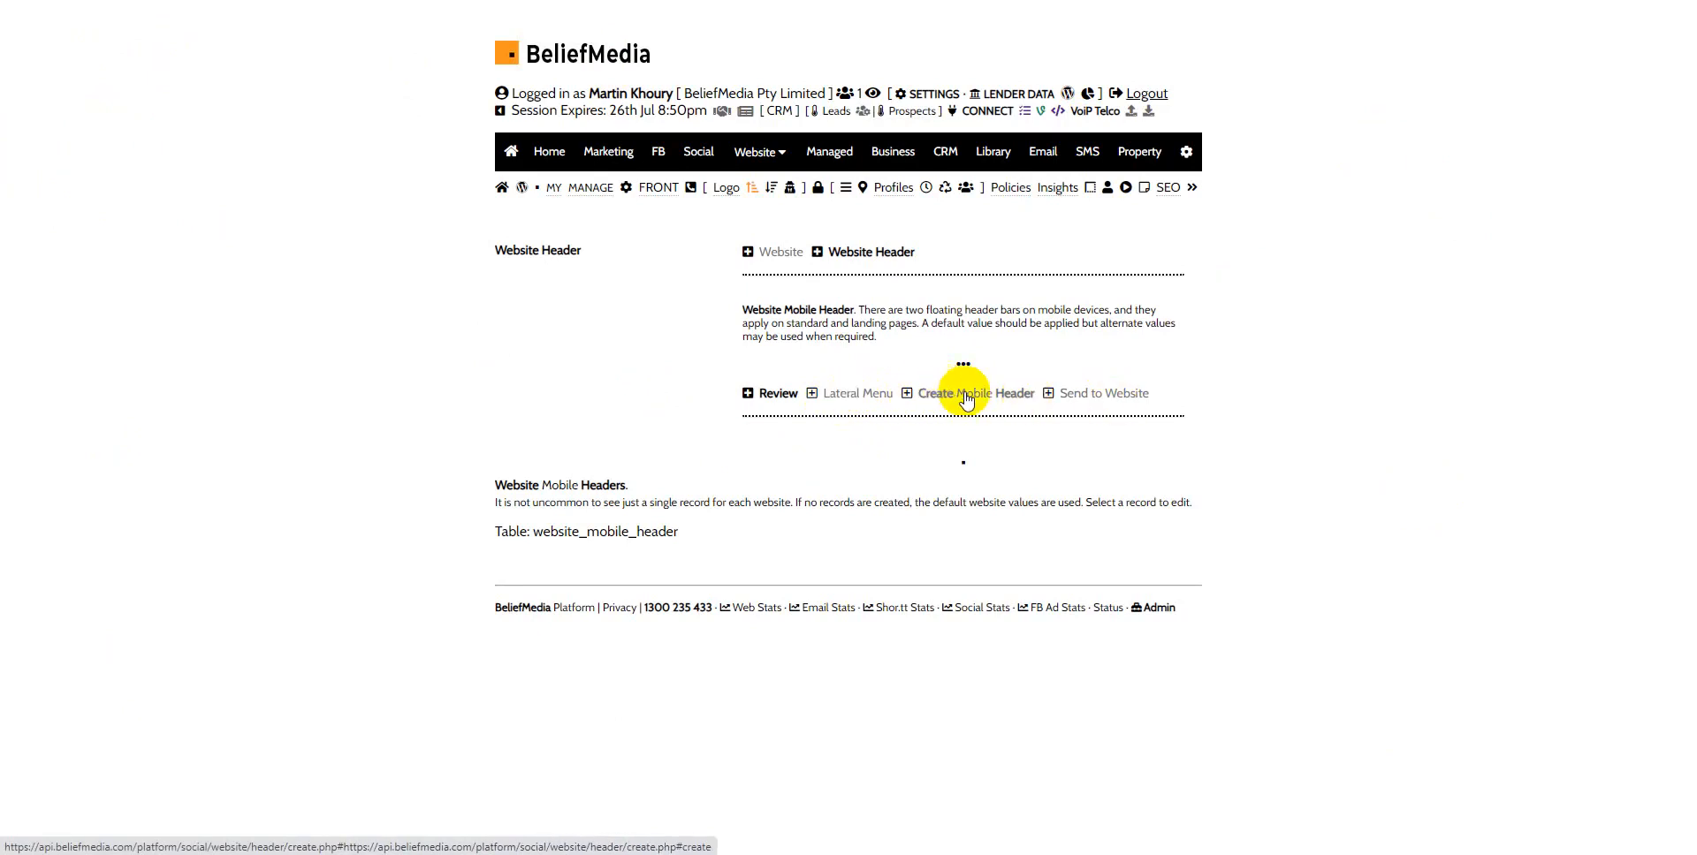
left_click(853, 399)
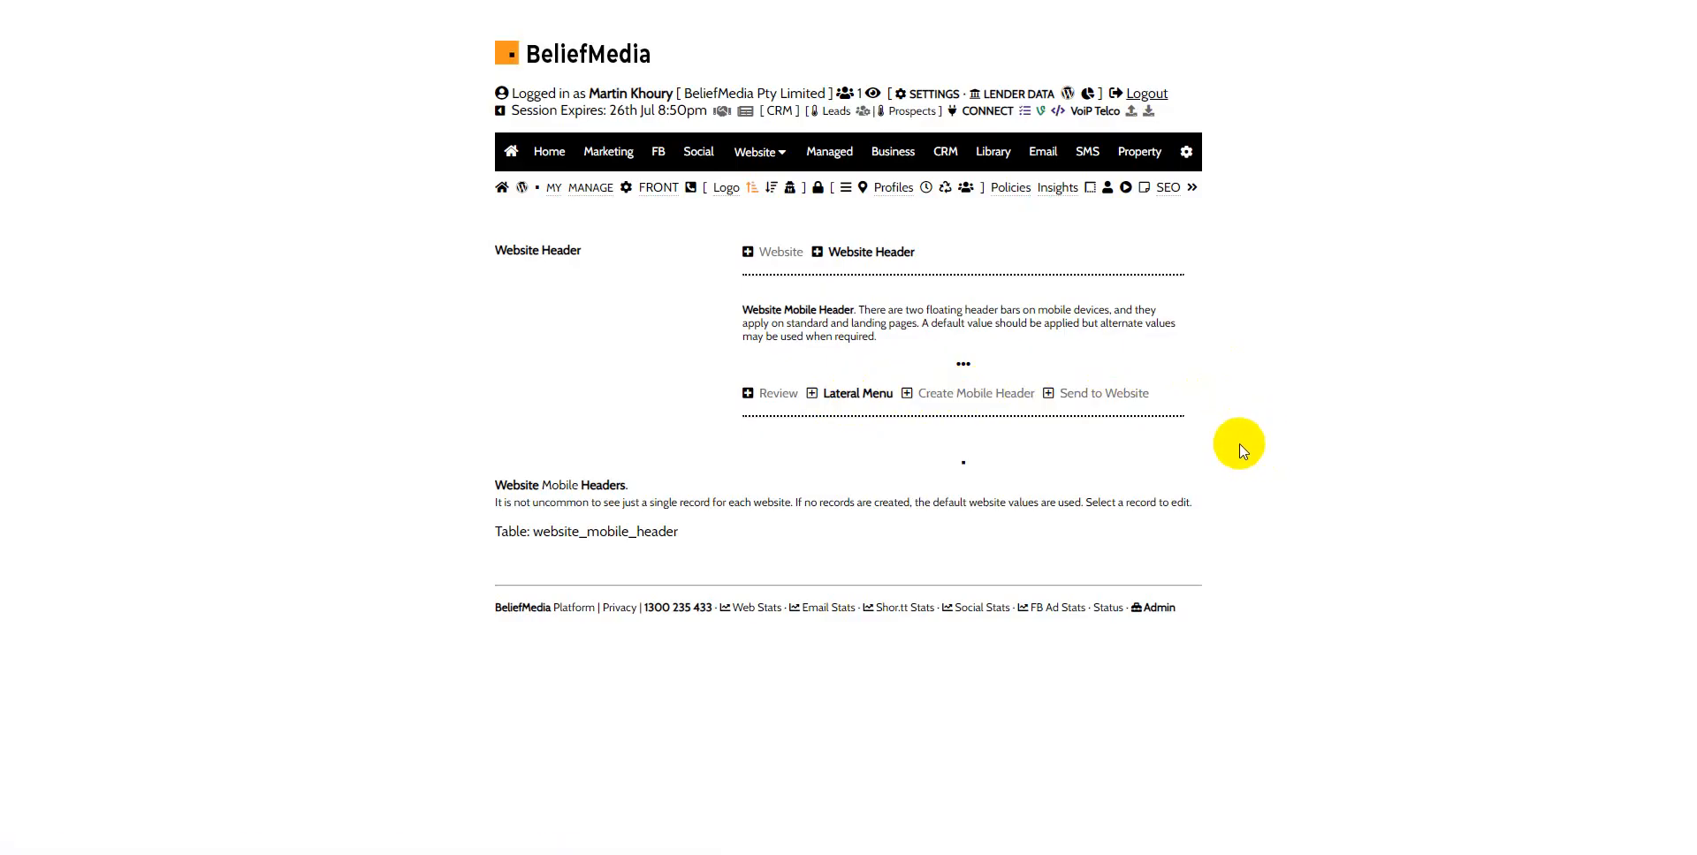
left_click(880, 397)
left_click(962, 515)
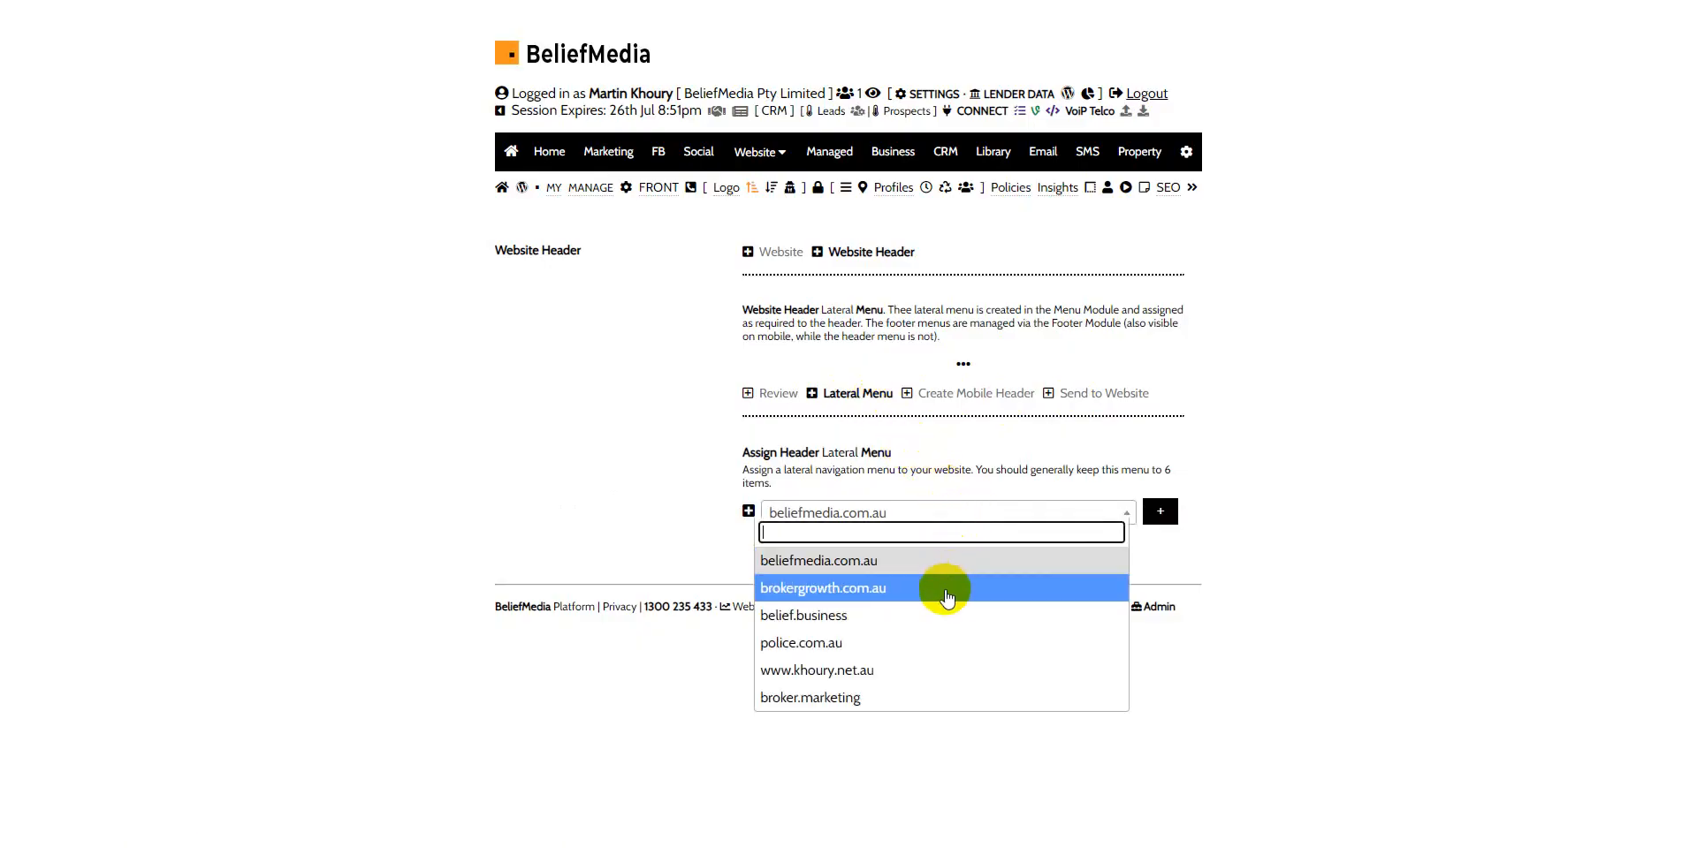
left_click(942, 615)
left_click(1159, 511)
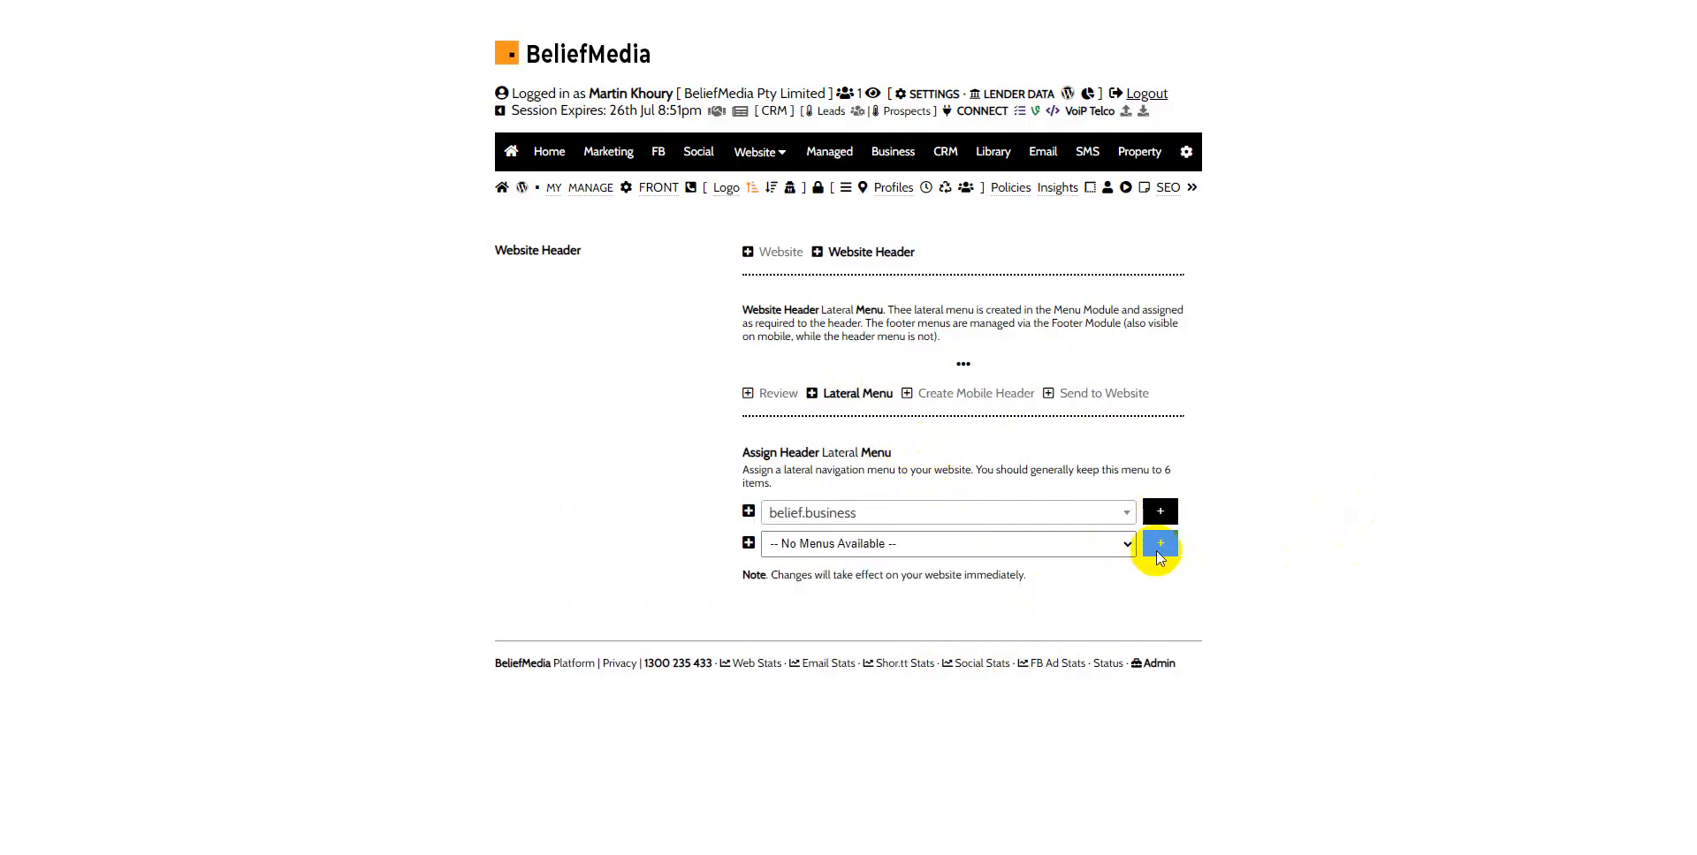
Reload the menus for belief.business, assign Demo Lateral Menu Full as its header lateral menu and save
left_click(1100, 543)
left_click(1100, 544)
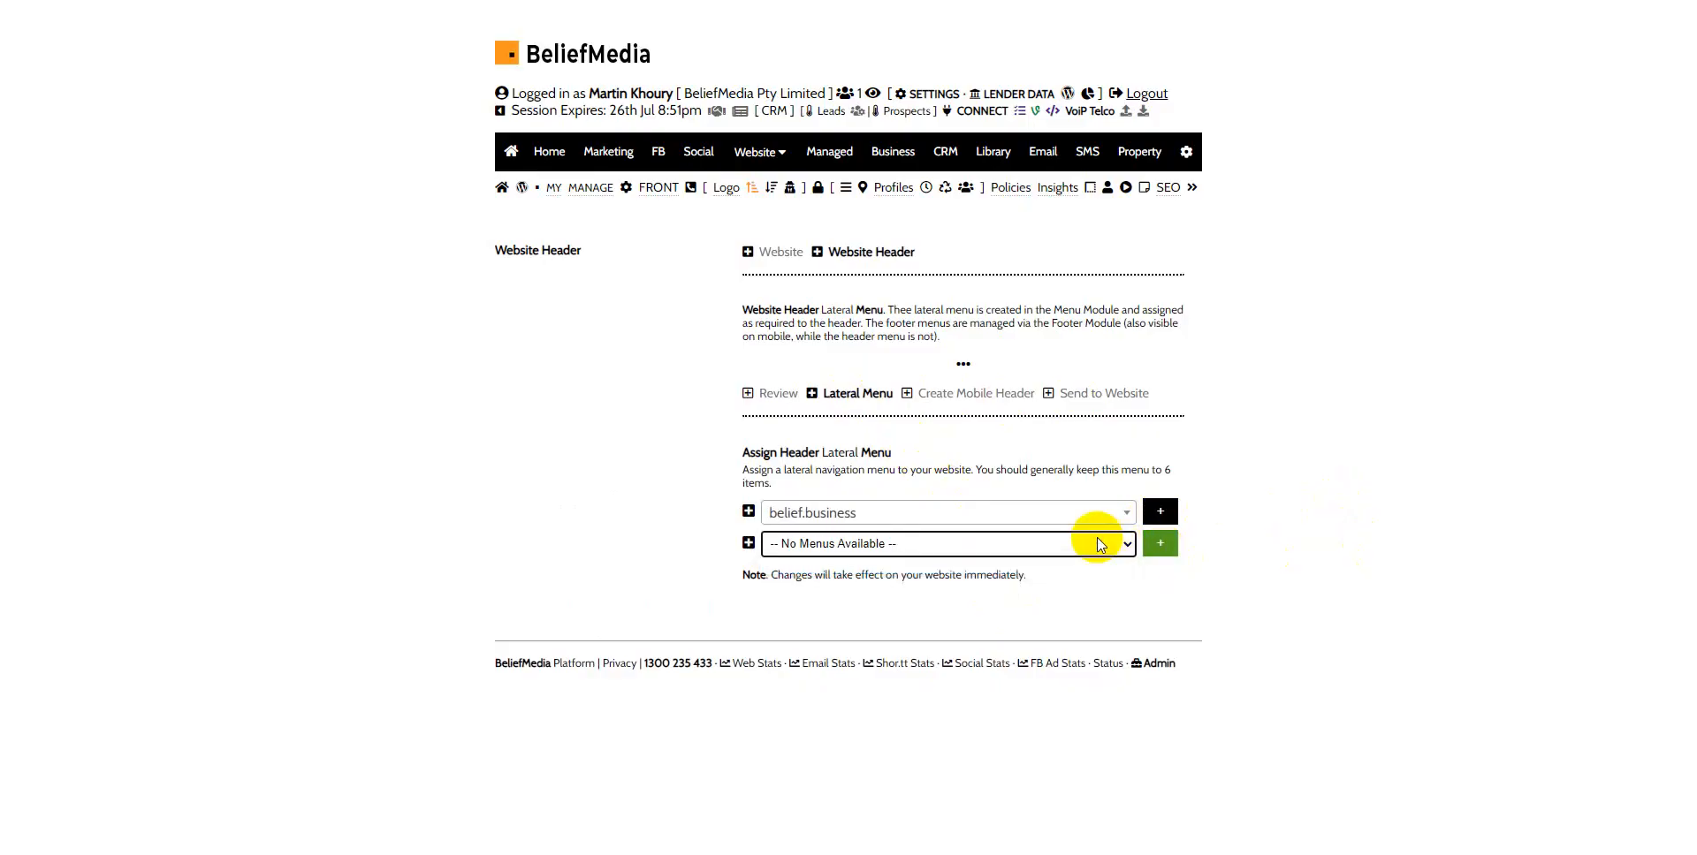
left_click(1372, 484)
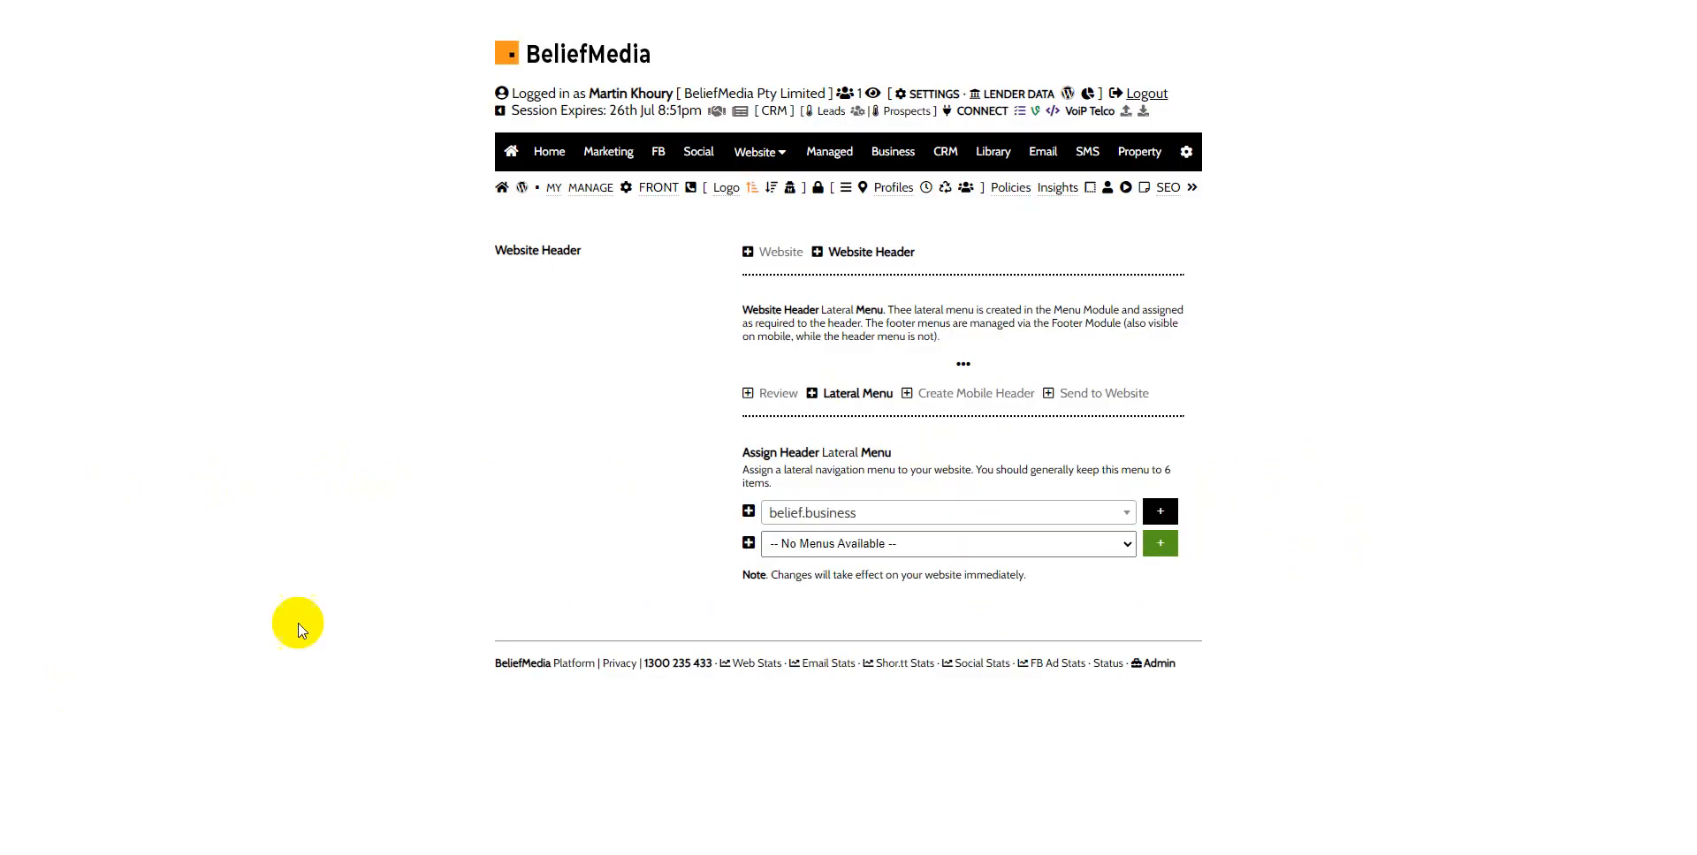
left_click(1163, 520)
left_click(1072, 543)
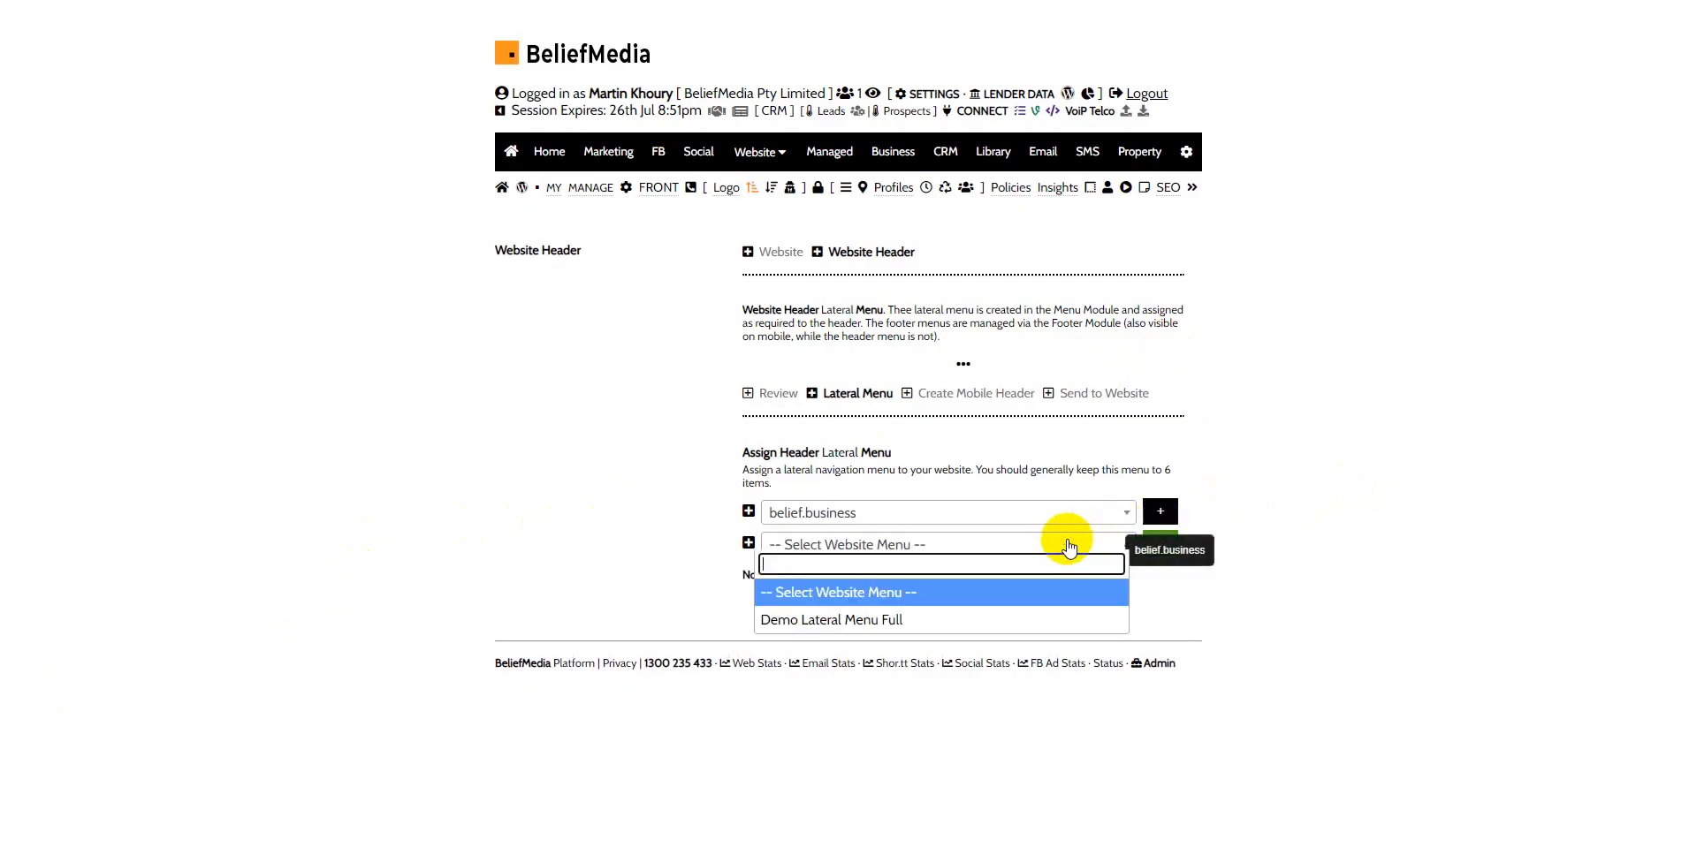
left_click(984, 616)
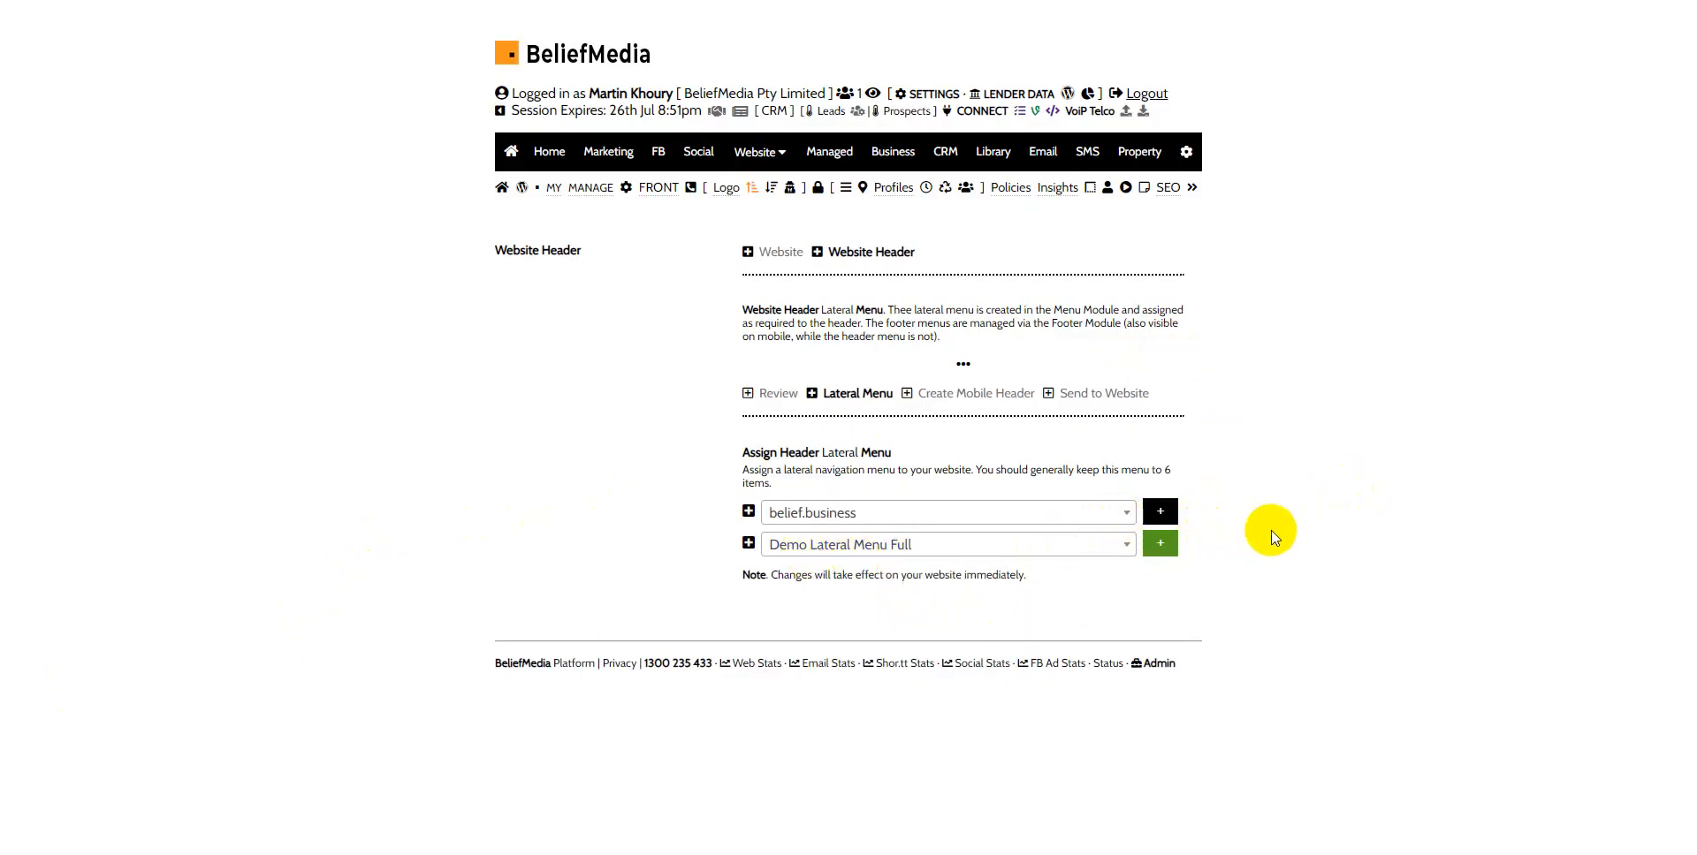
left_click(1161, 545)
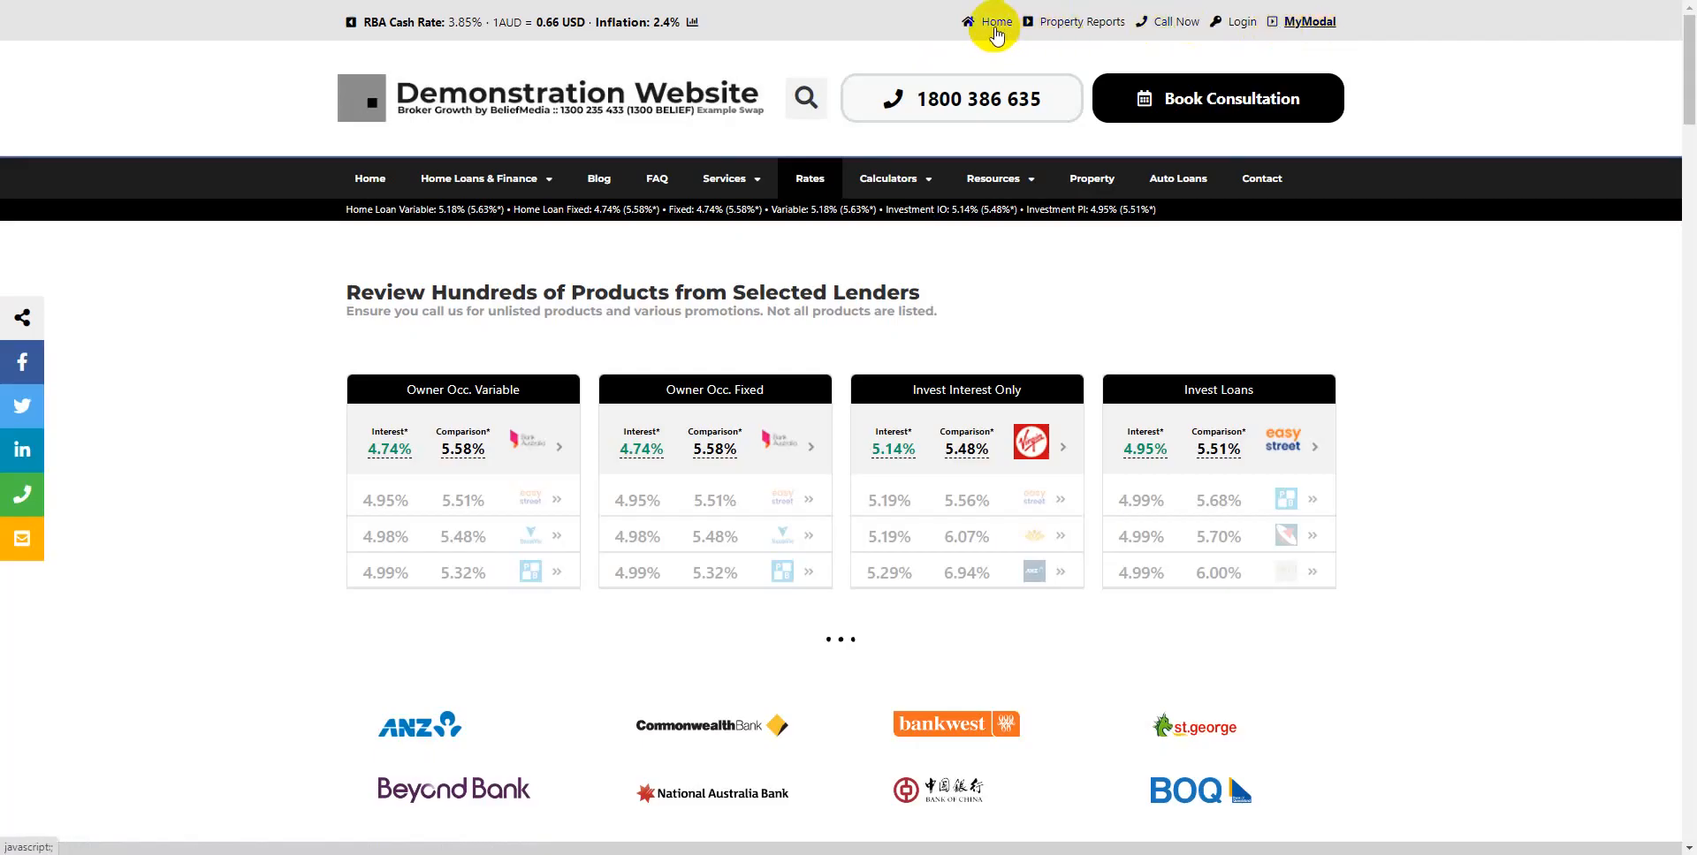
Test the MyModal and Login links in the header lateral menu of the demo website, closing each popup
left_click(1304, 24)
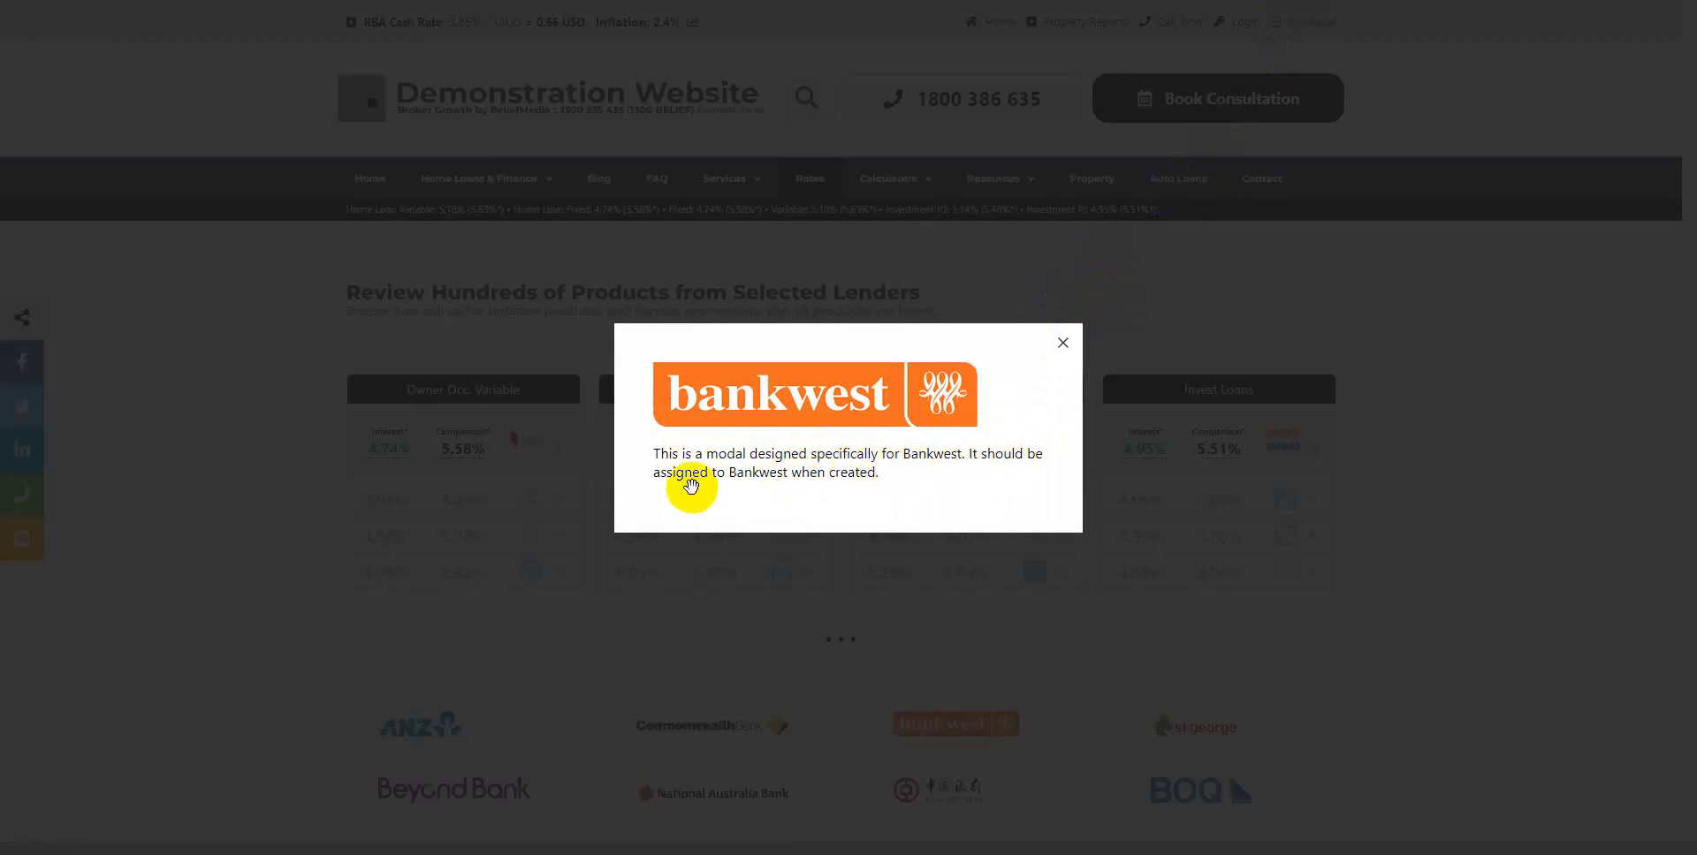
left_click(1063, 343)
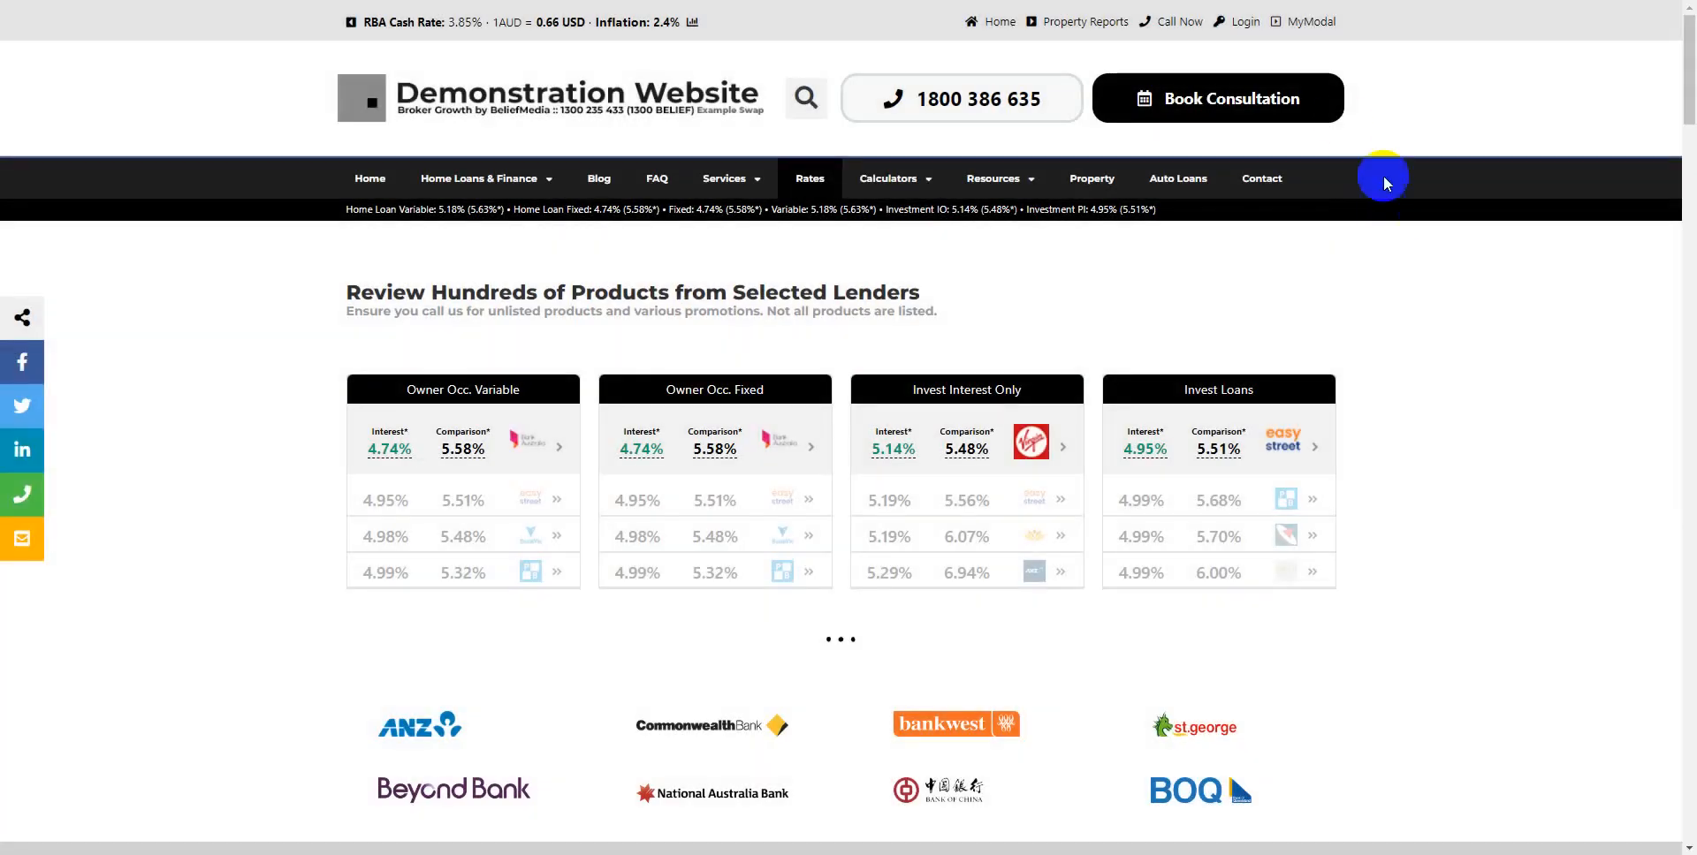
left_click(1239, 20)
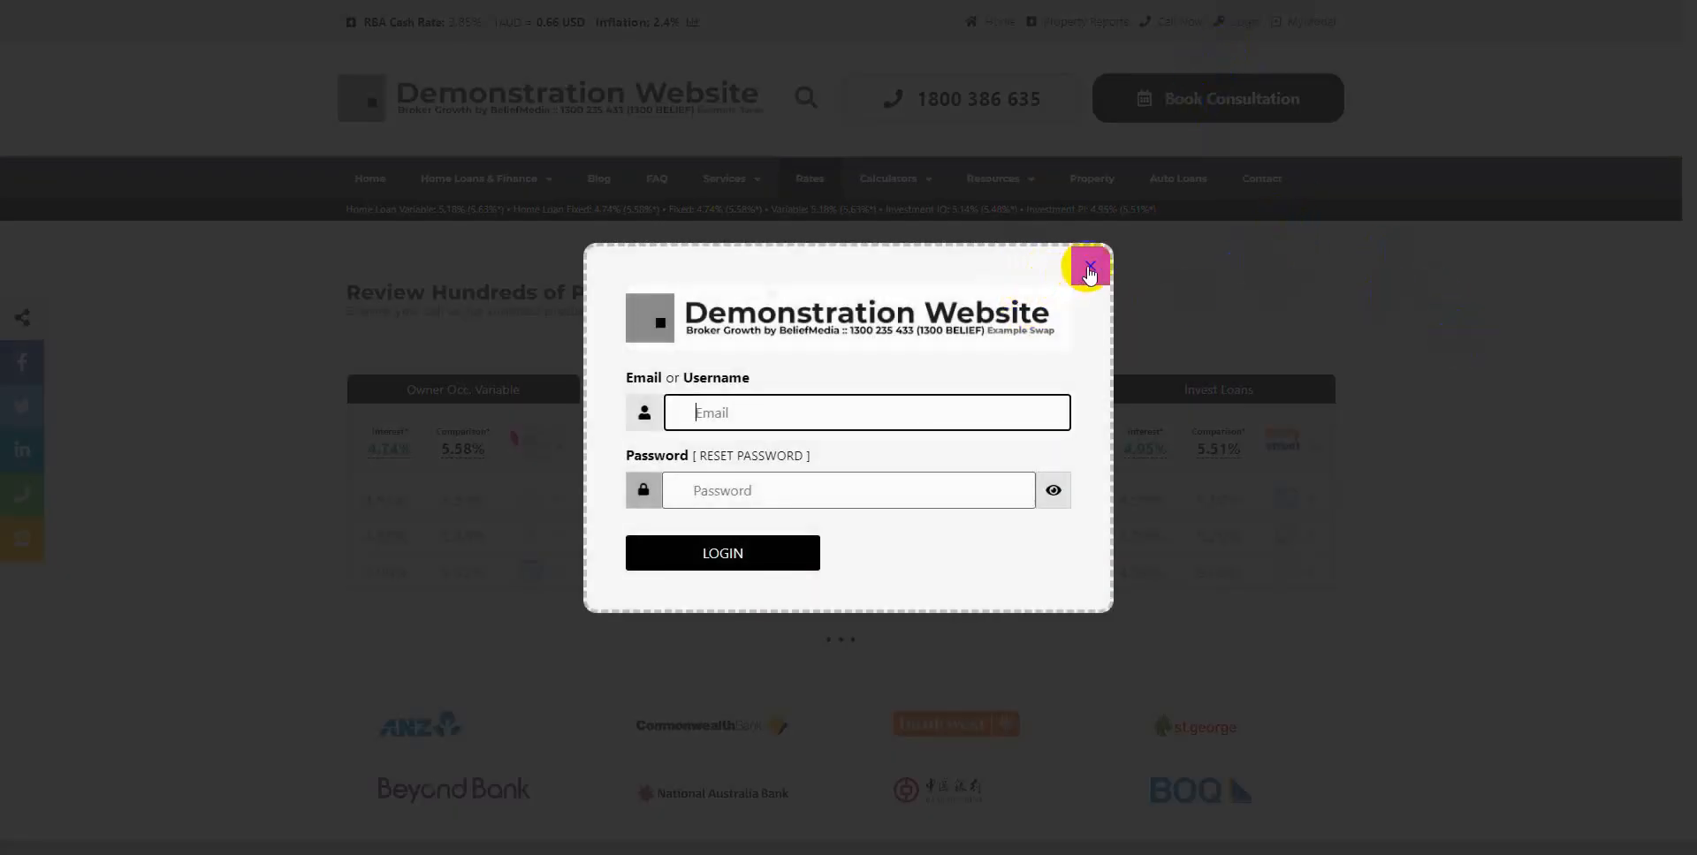
left_click(1087, 264)
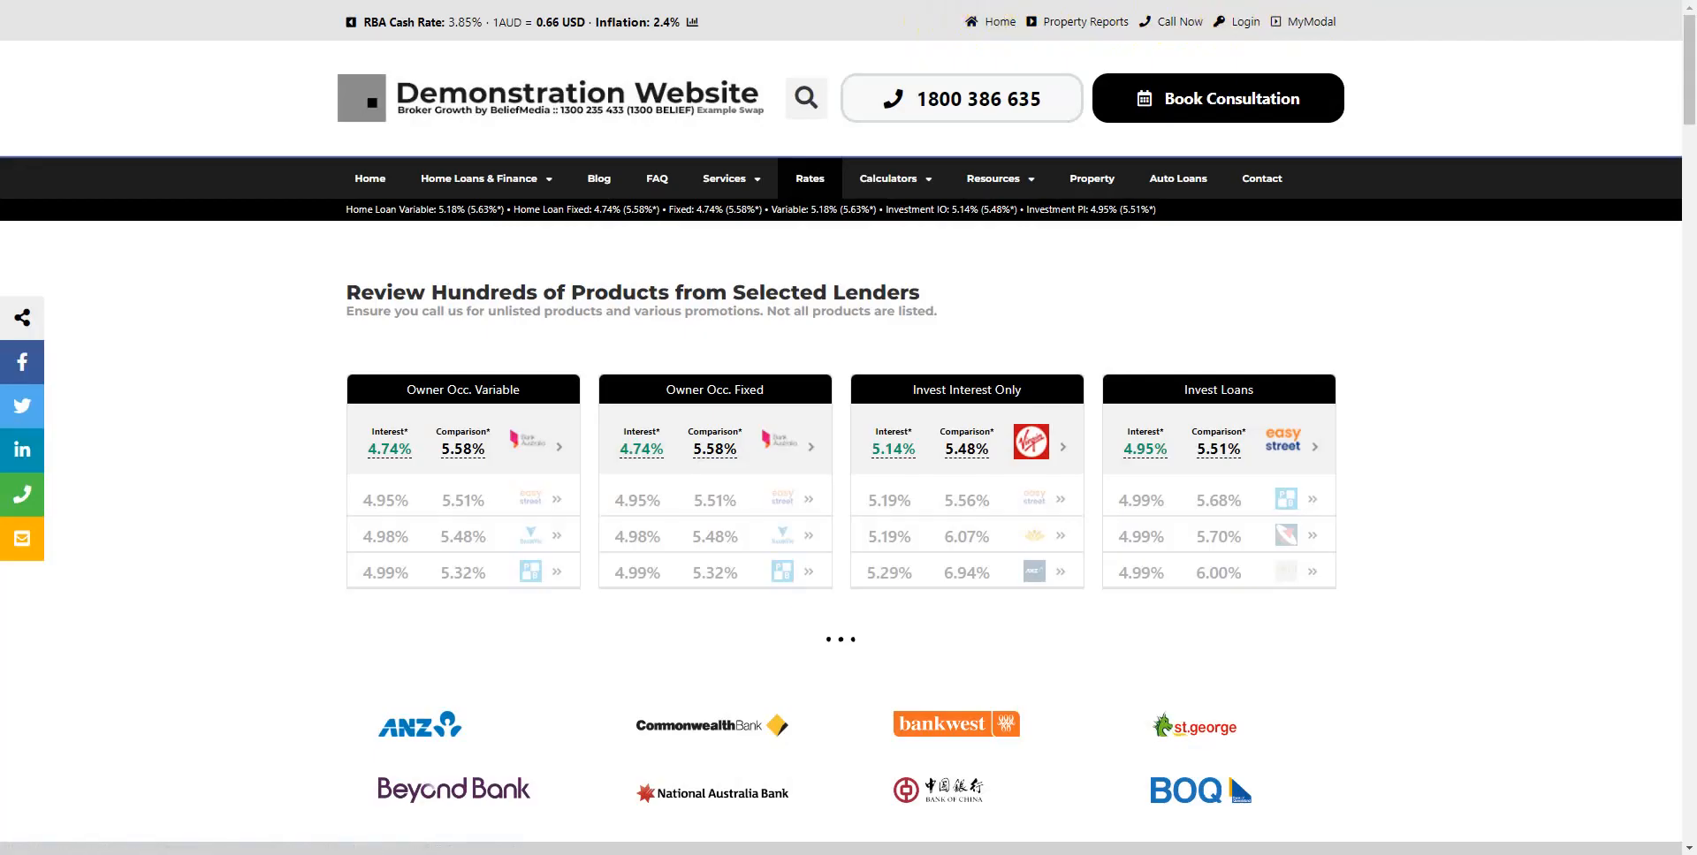
Examine the Resources page's header menu and its RBA inflation and currency link, and the Rates page down to its footer
key("ctrl+Tab")
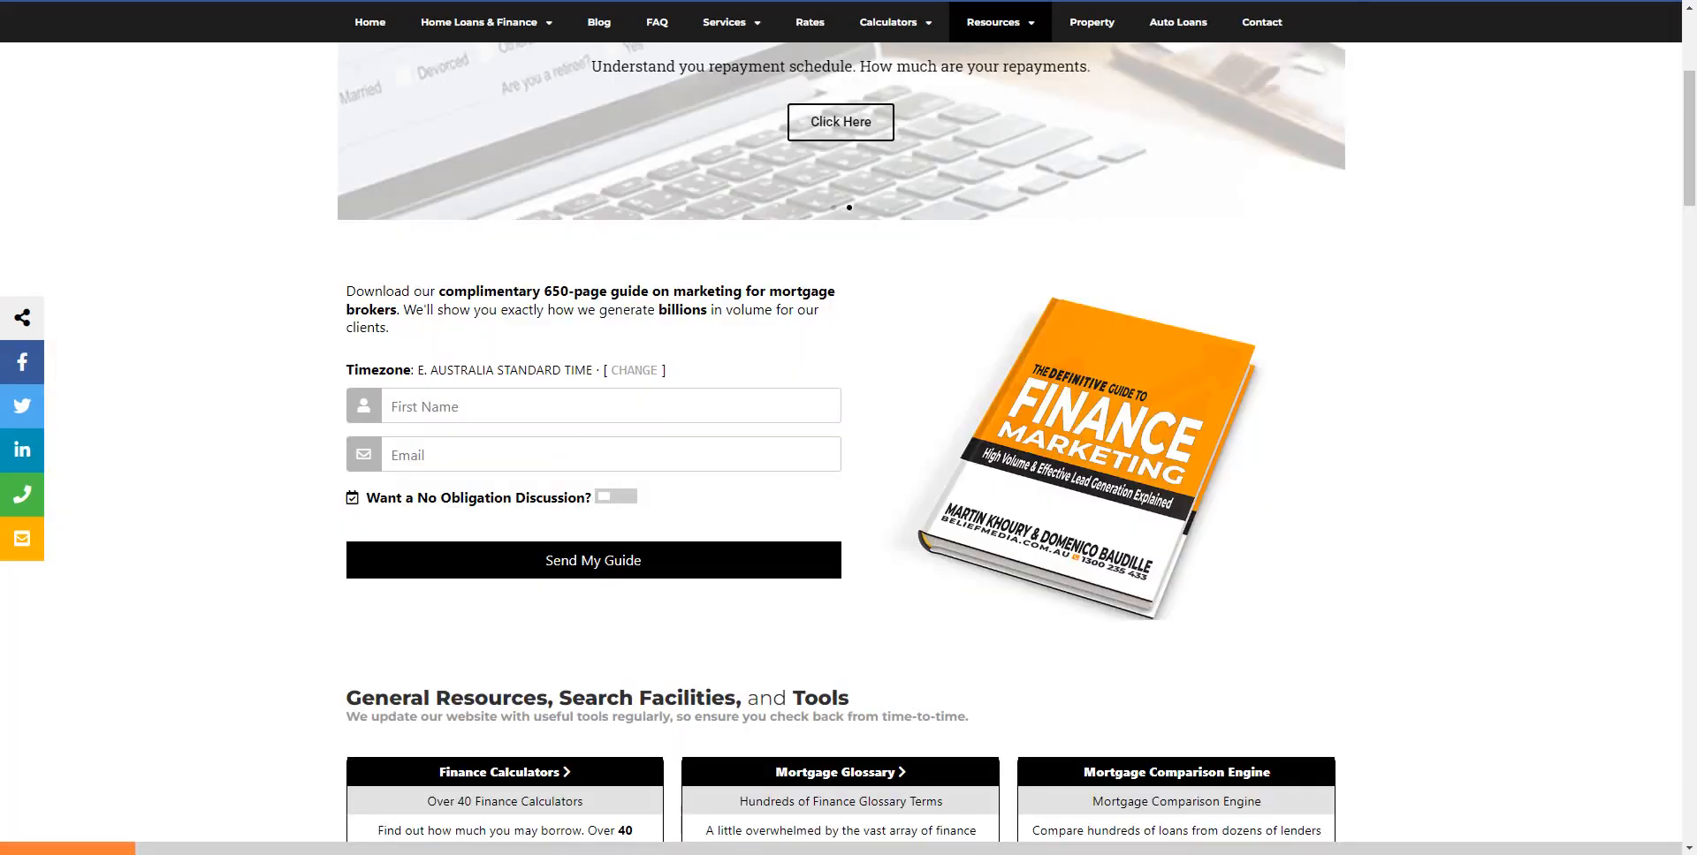
scroll(1506, 147, "up", 4)
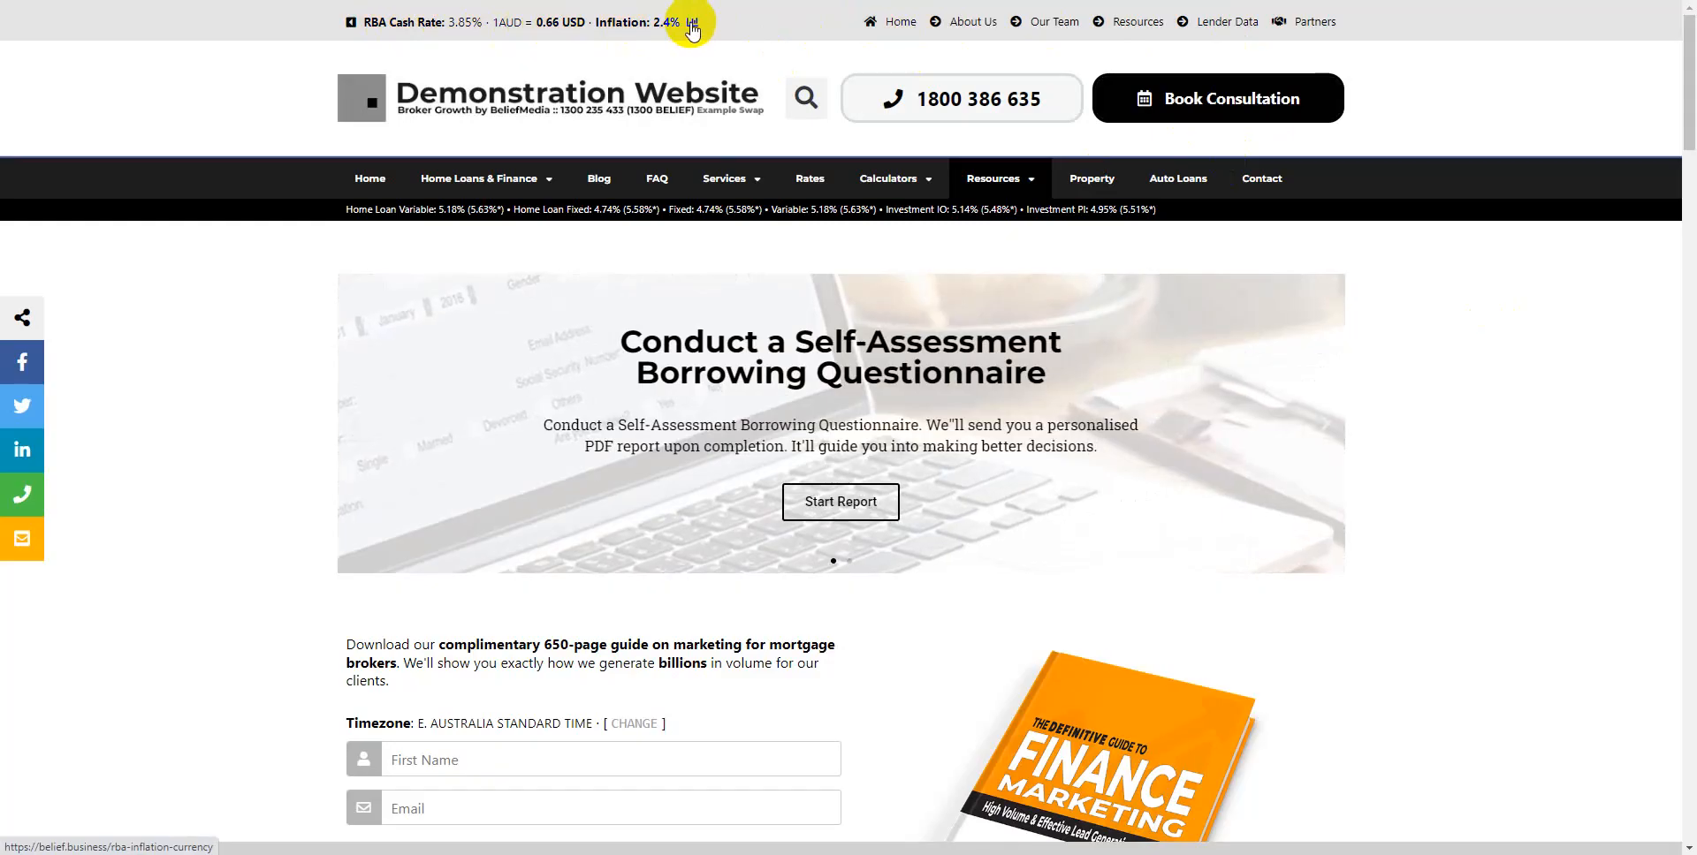
left_click(692, 30)
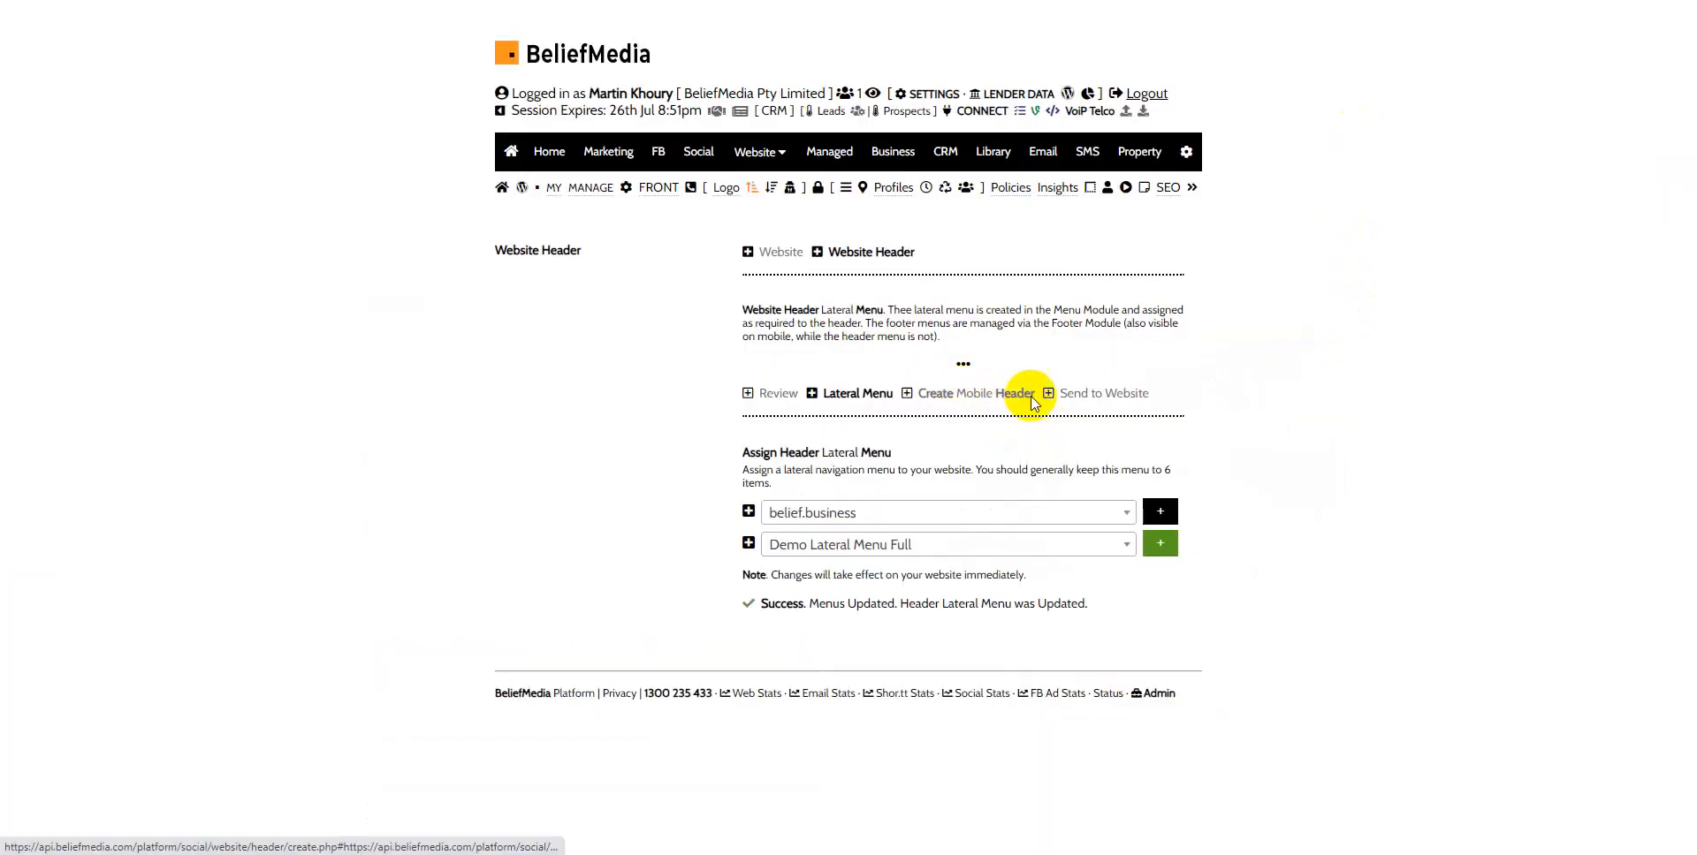
left_click(1056, 189)
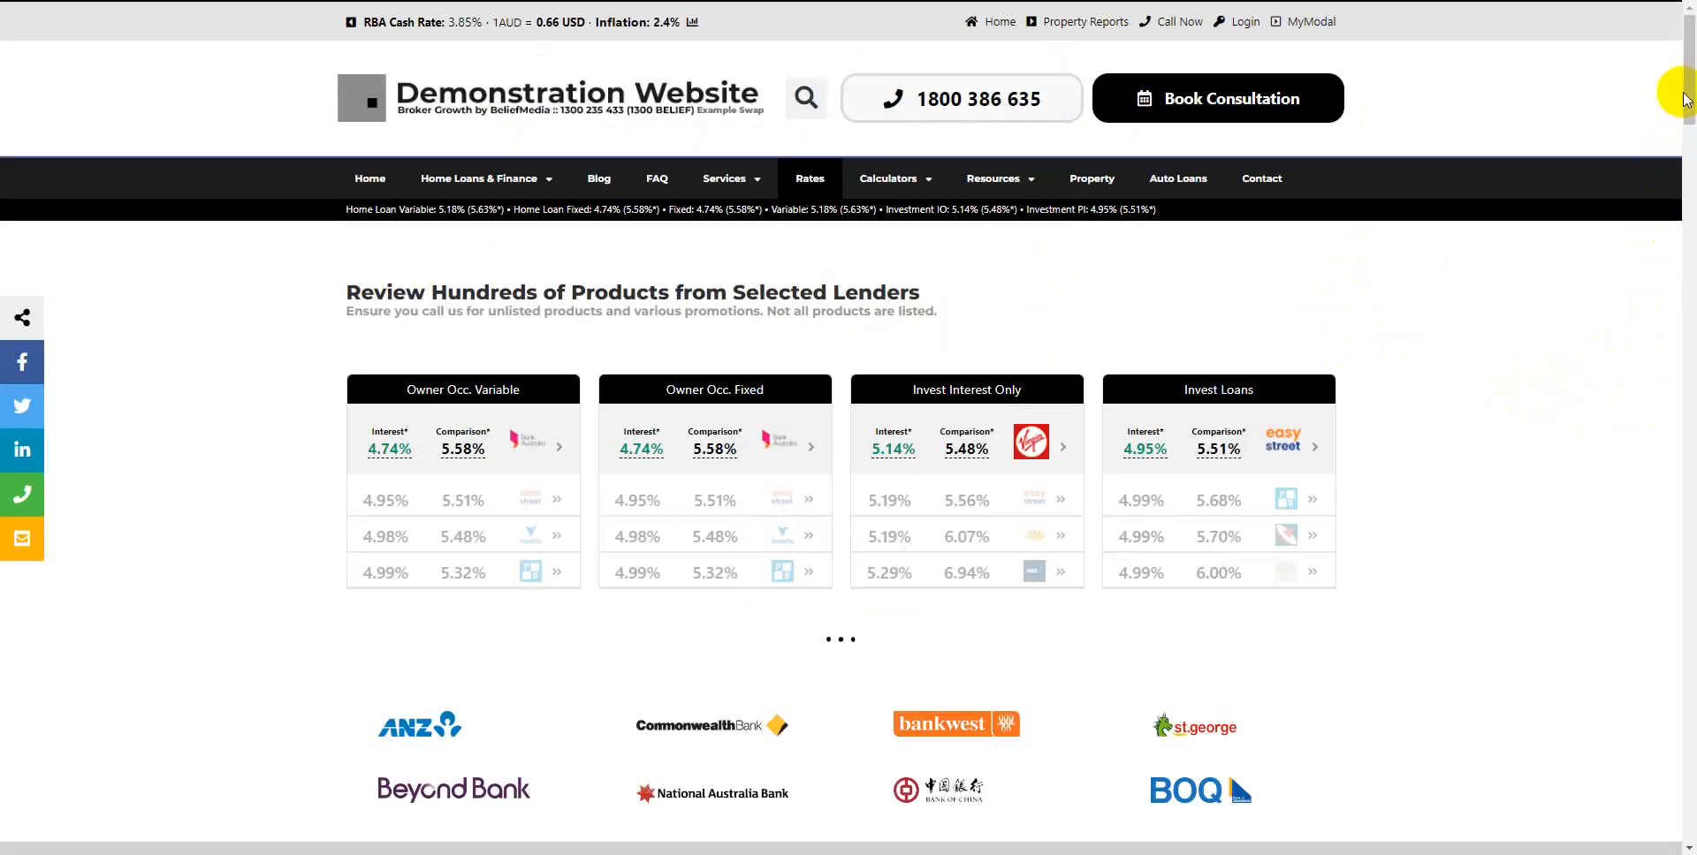
left_click_drag(1678, 94, 1615, 808)
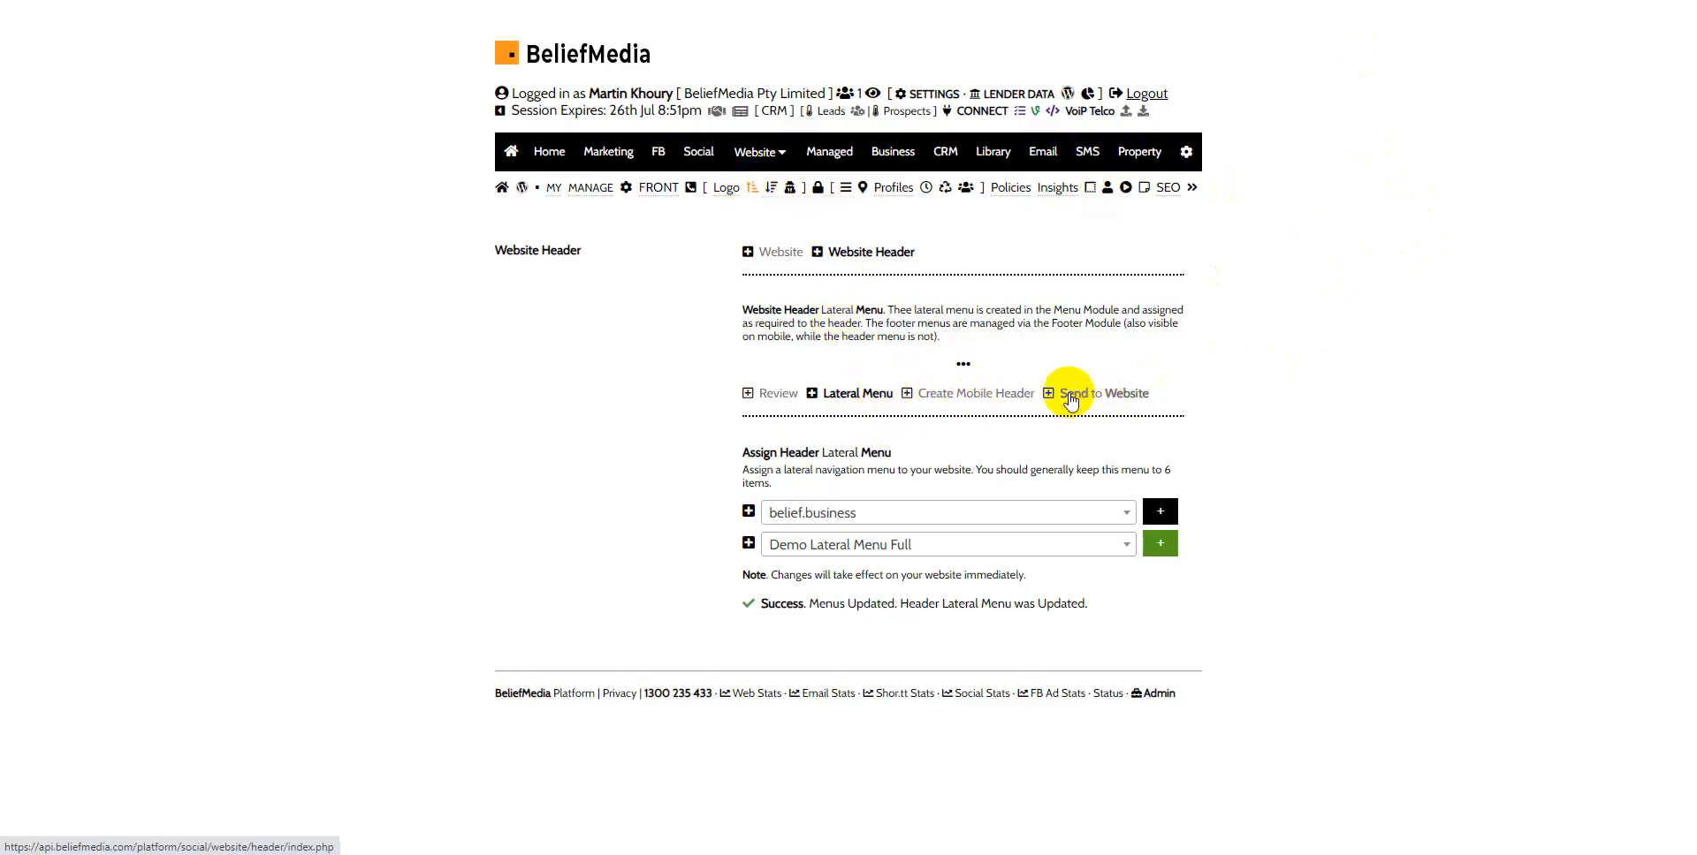
Return to the BeliefMedia platform and open Website Libraries
left_click(758, 152)
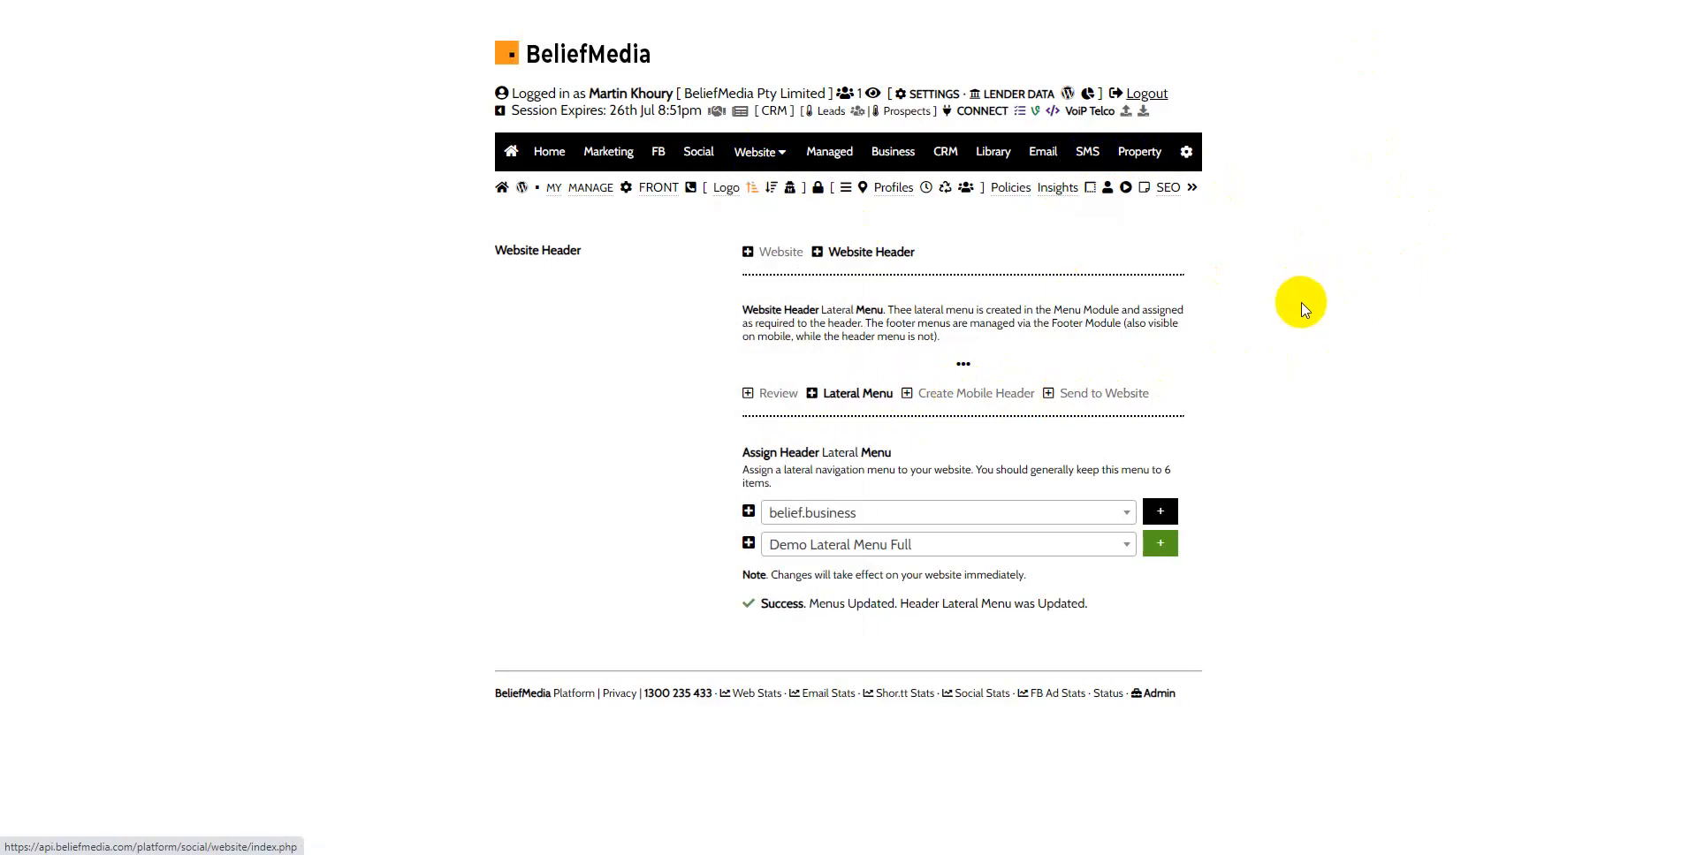
mouse_move(777, 153)
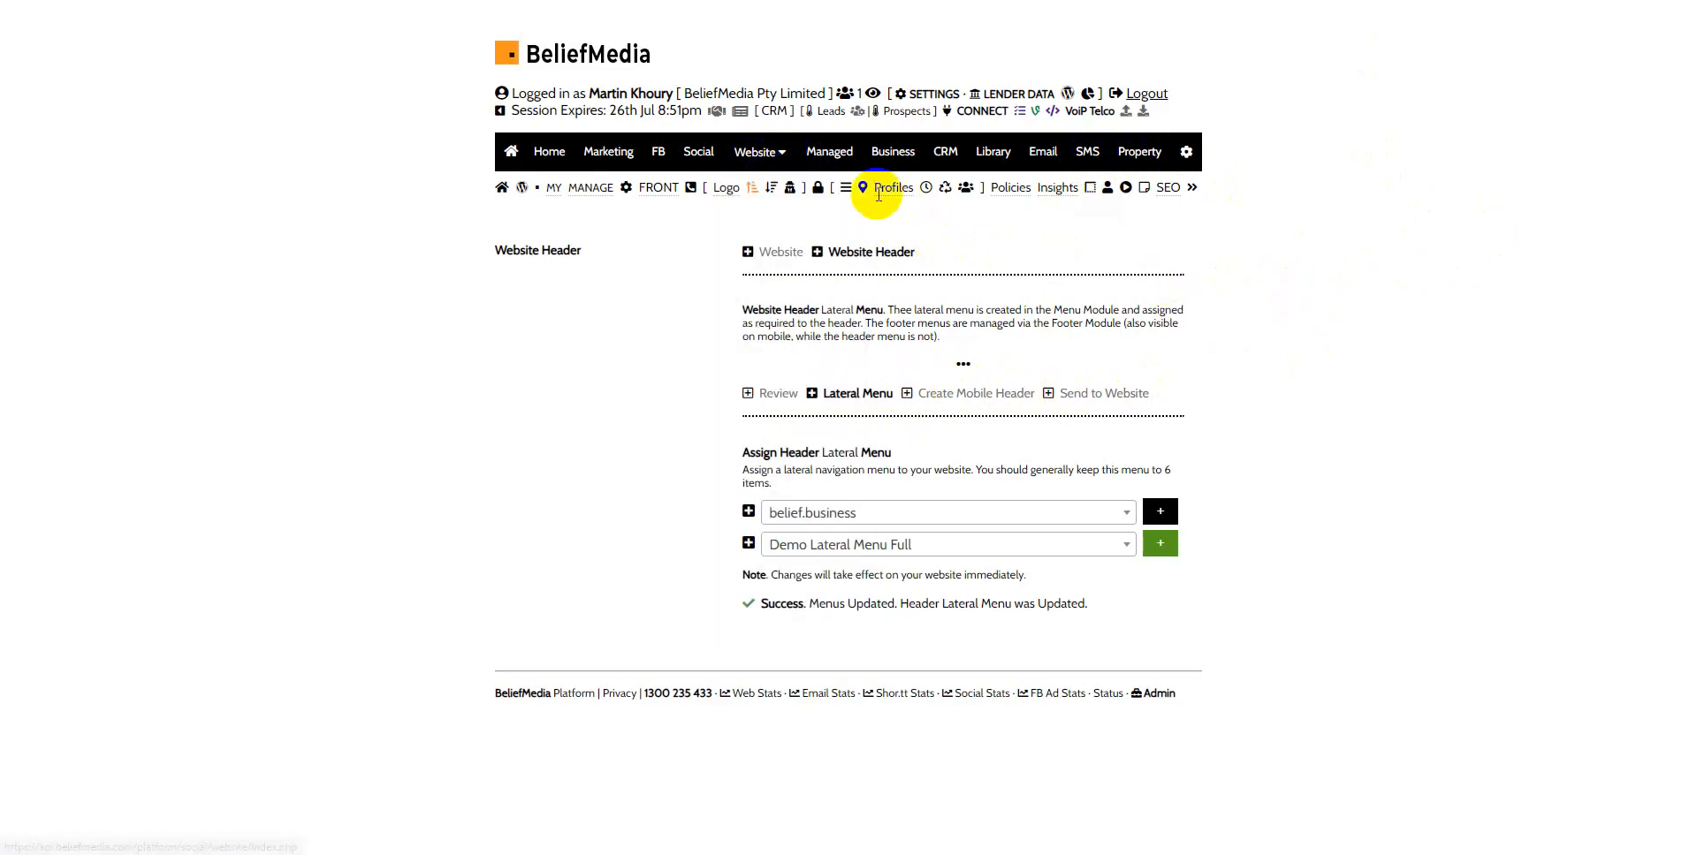
mouse_move(726, 159)
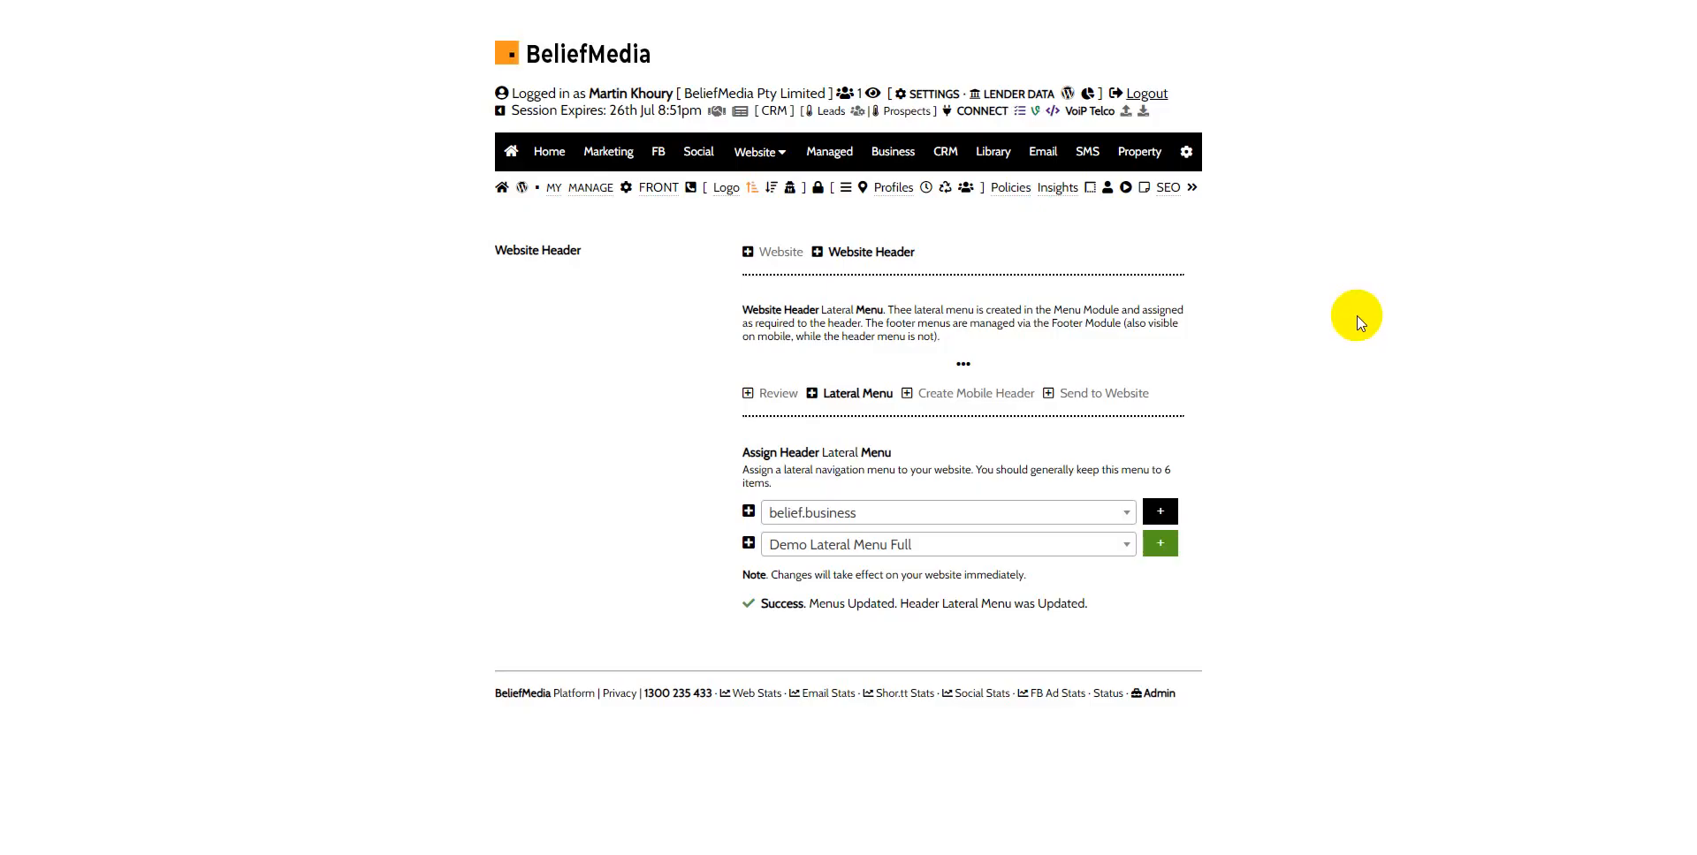
left_click(1192, 189)
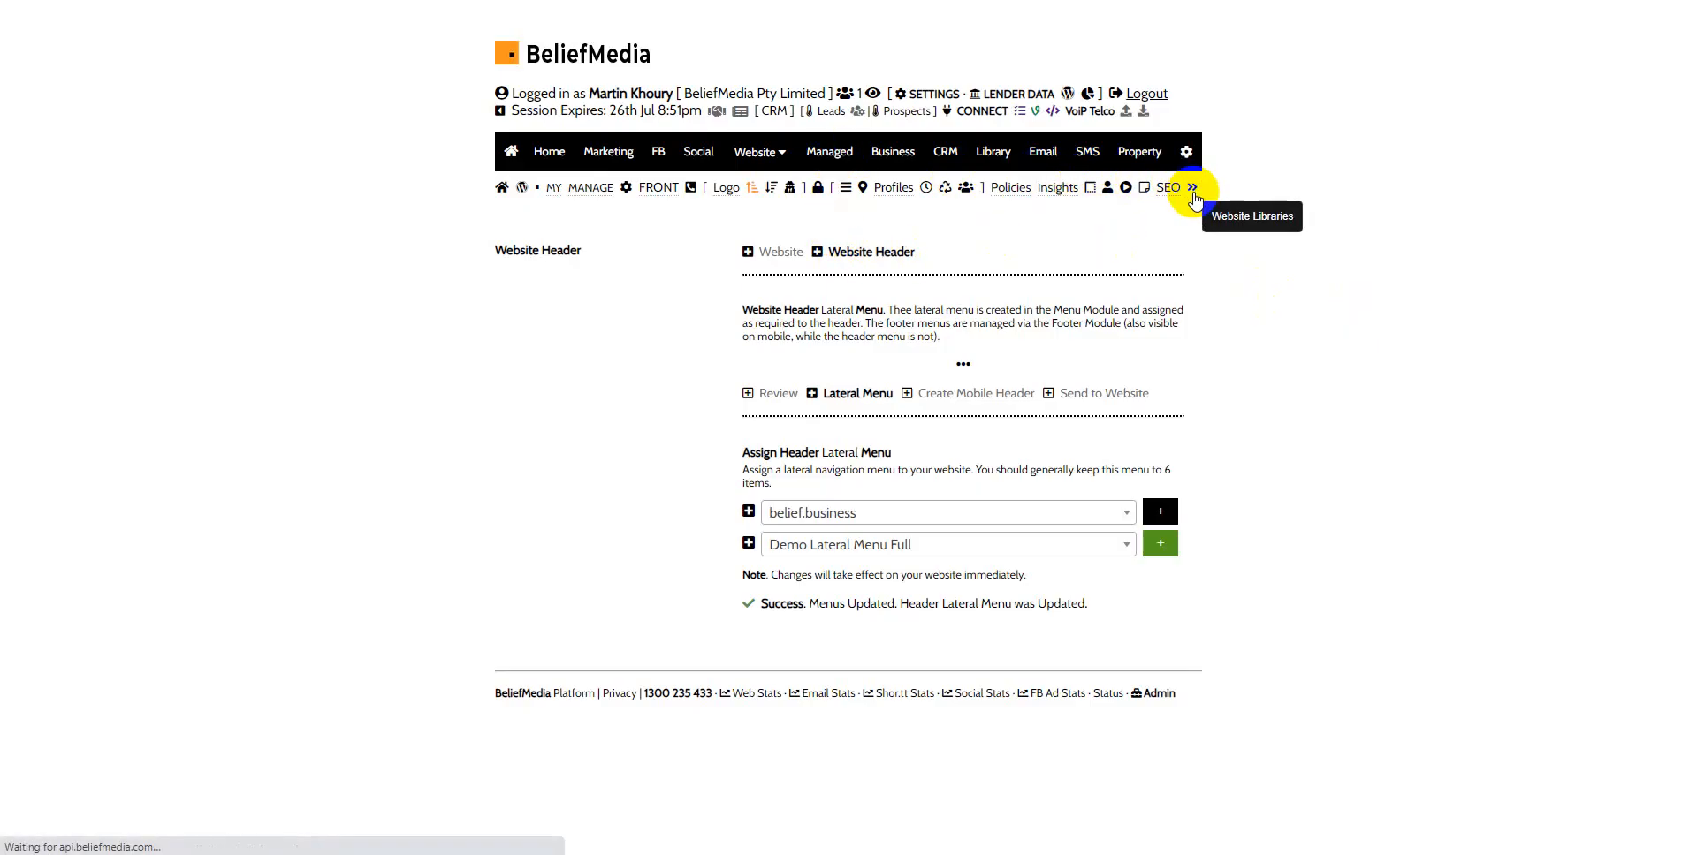